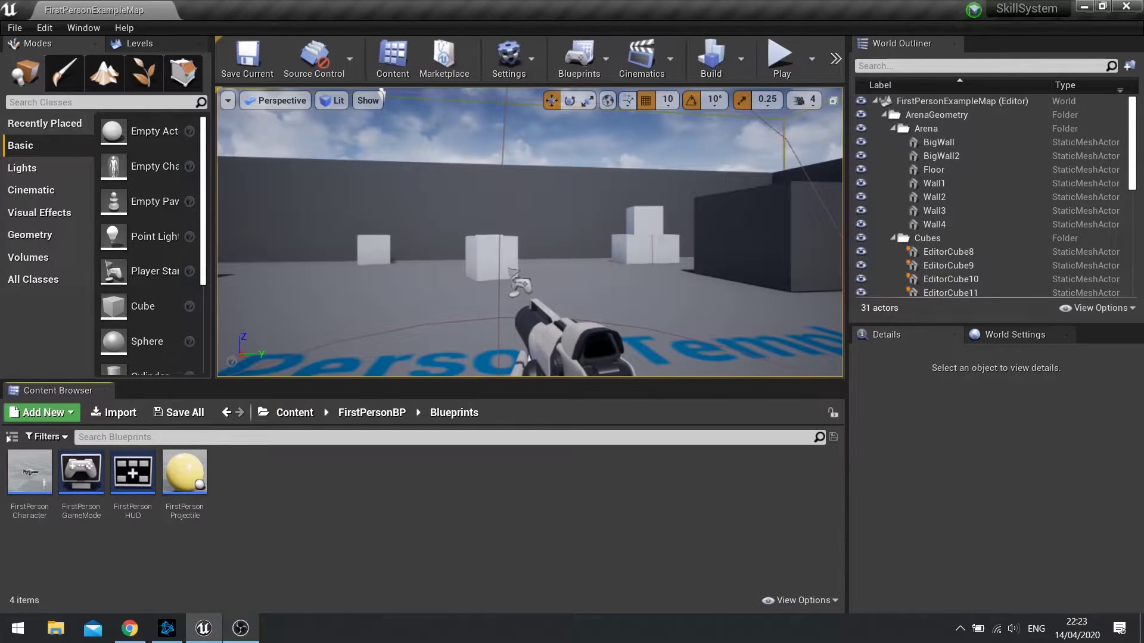
- Browse to the SkillIcons folder inside Content/UserInterface and examine the SciFi skill icon textures
click(295, 412)
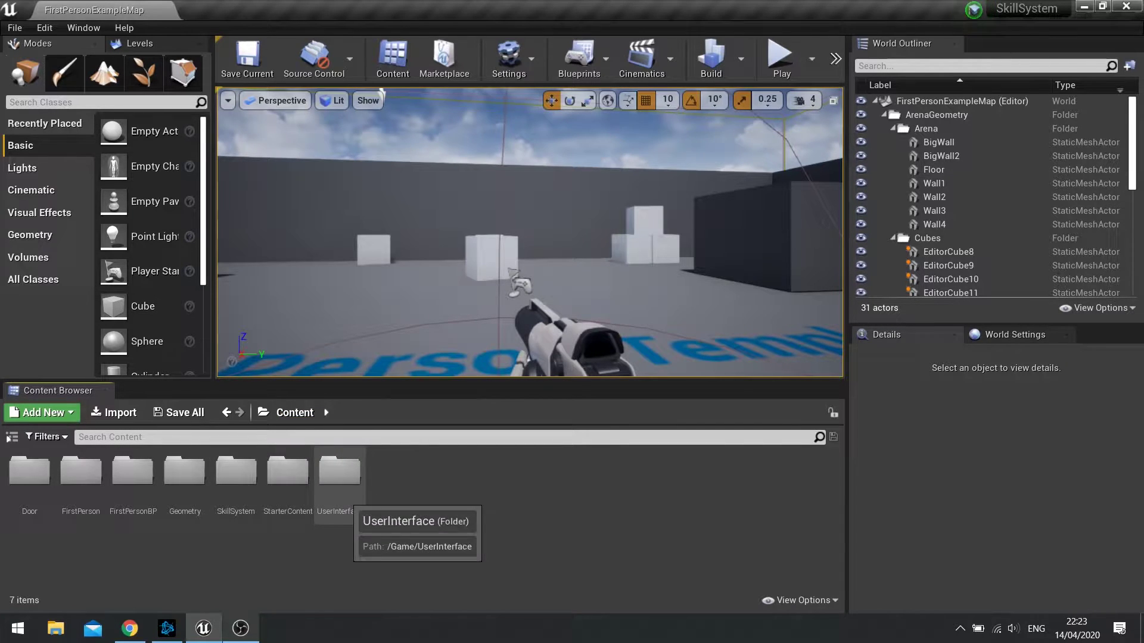
double_click(340, 474)
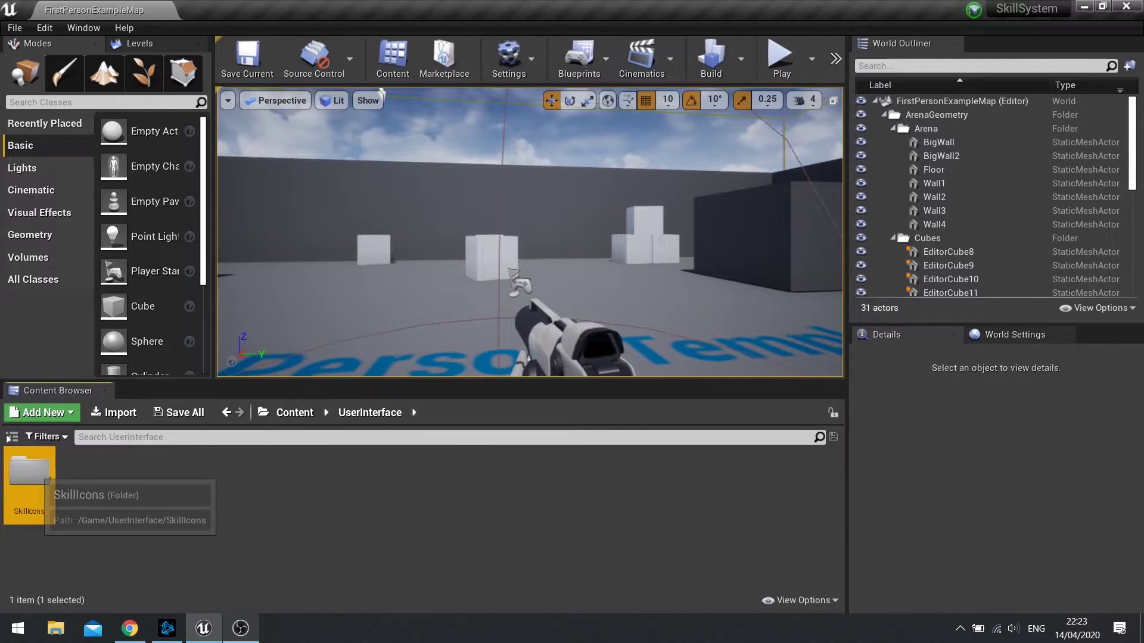
double_click(29, 470)
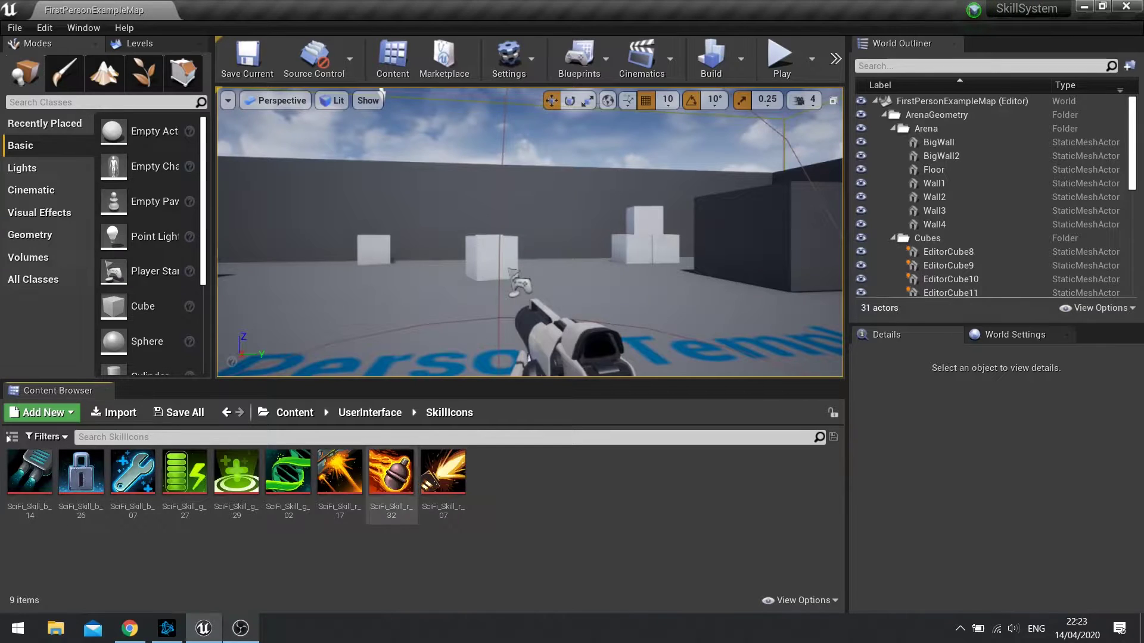
mouse_move(390, 476)
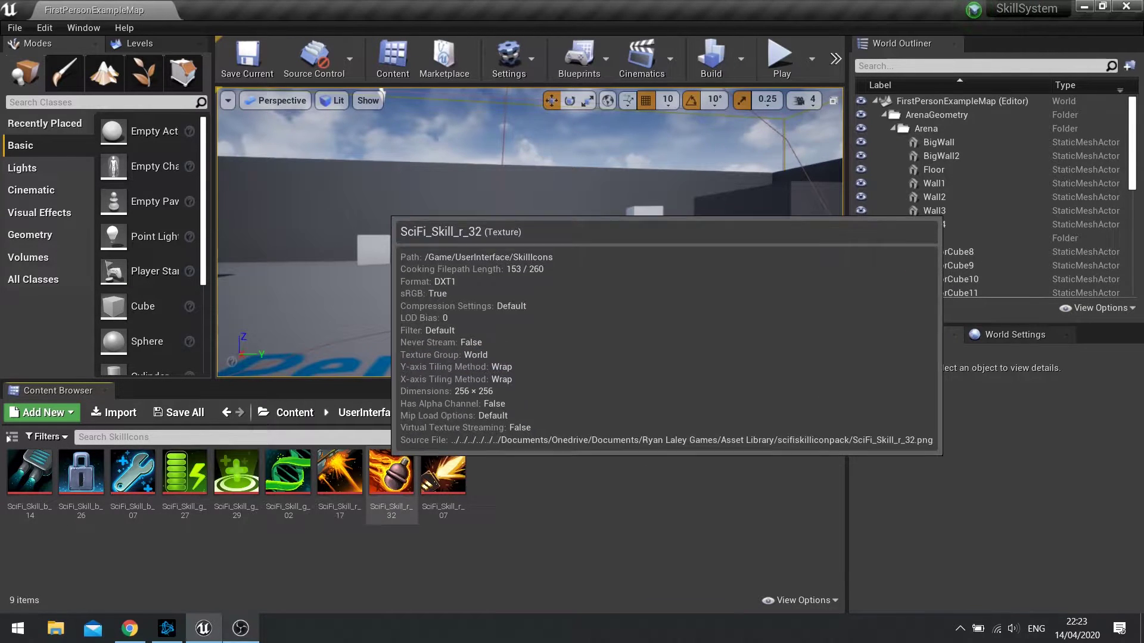
- Create a Widget Blueprint named HeadsUpDisplay_UI in the UserInterface folder
click(369, 412)
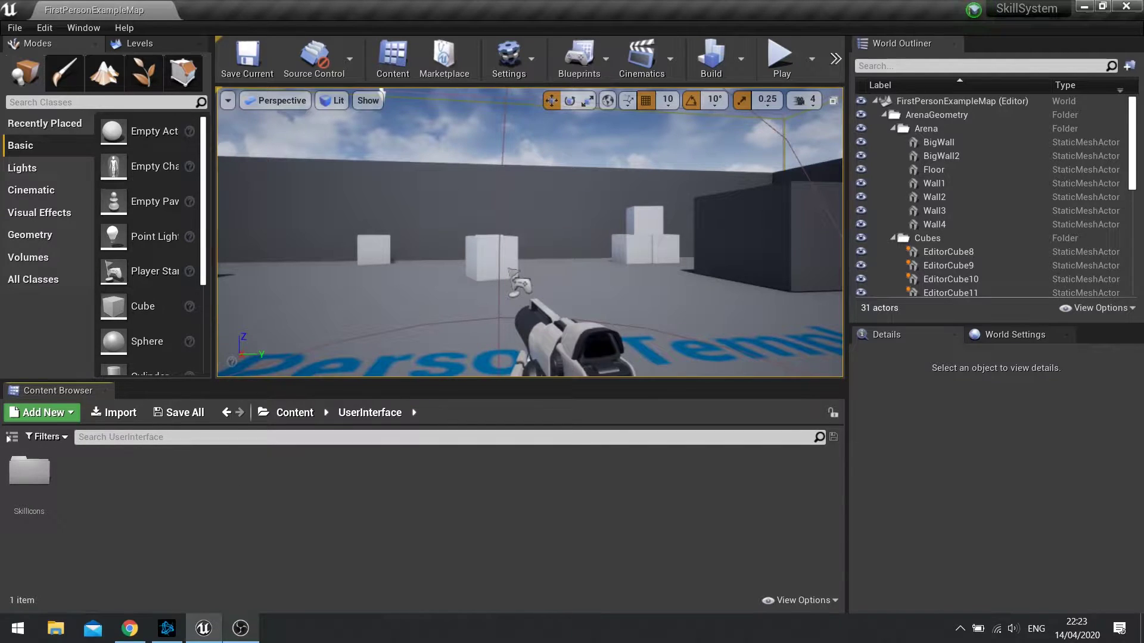
click(42, 412)
mouse_move(238, 604)
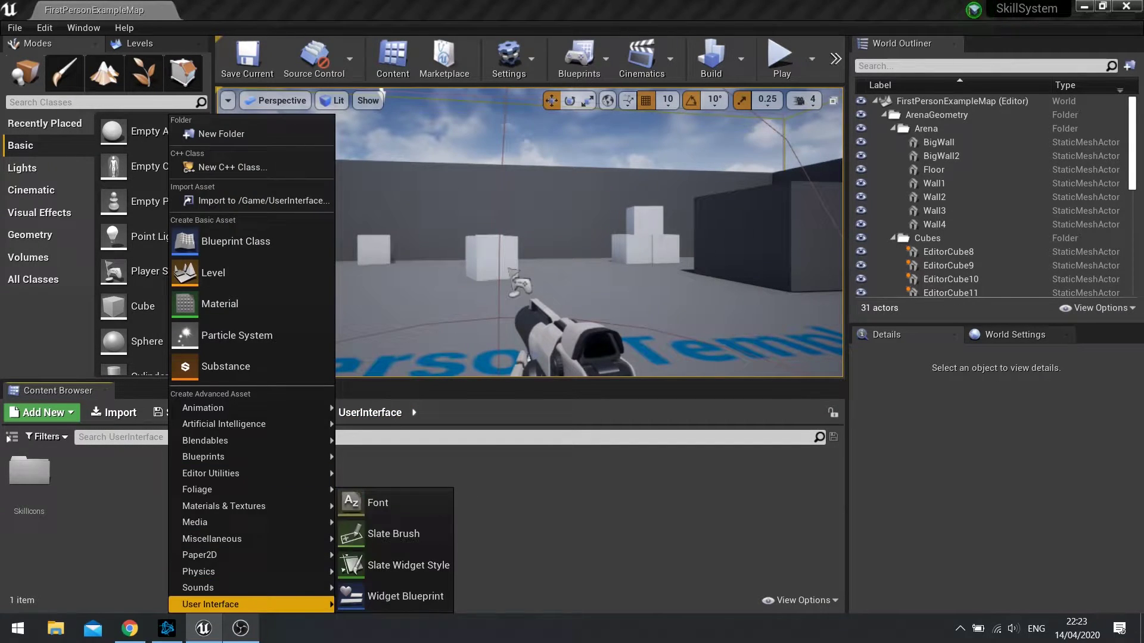
click(405, 596)
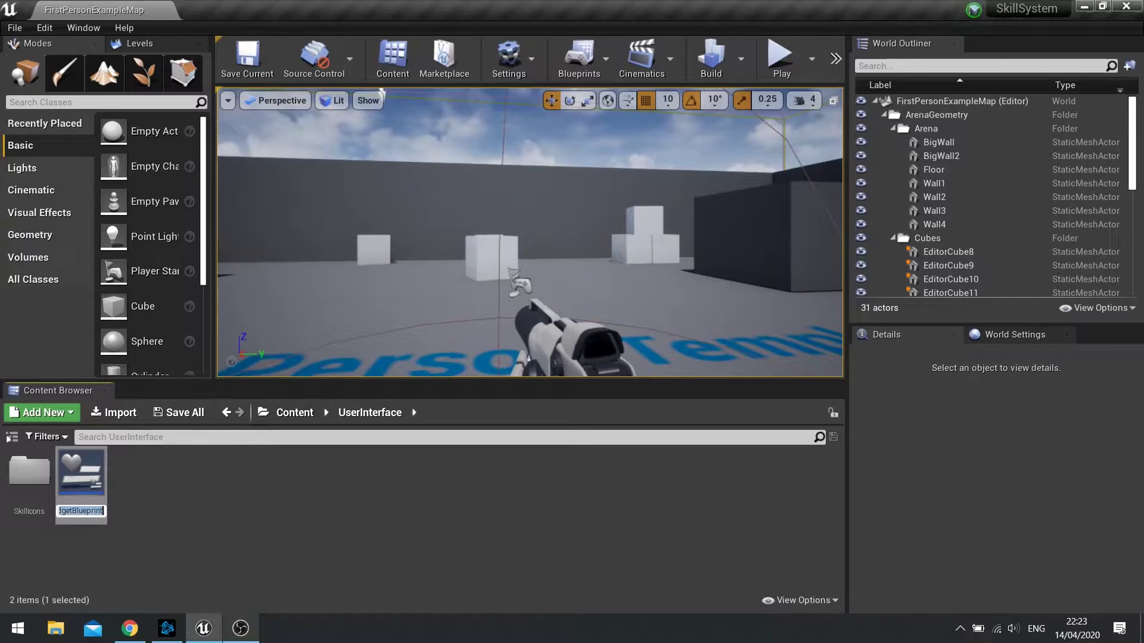
text(HeadsUpD)
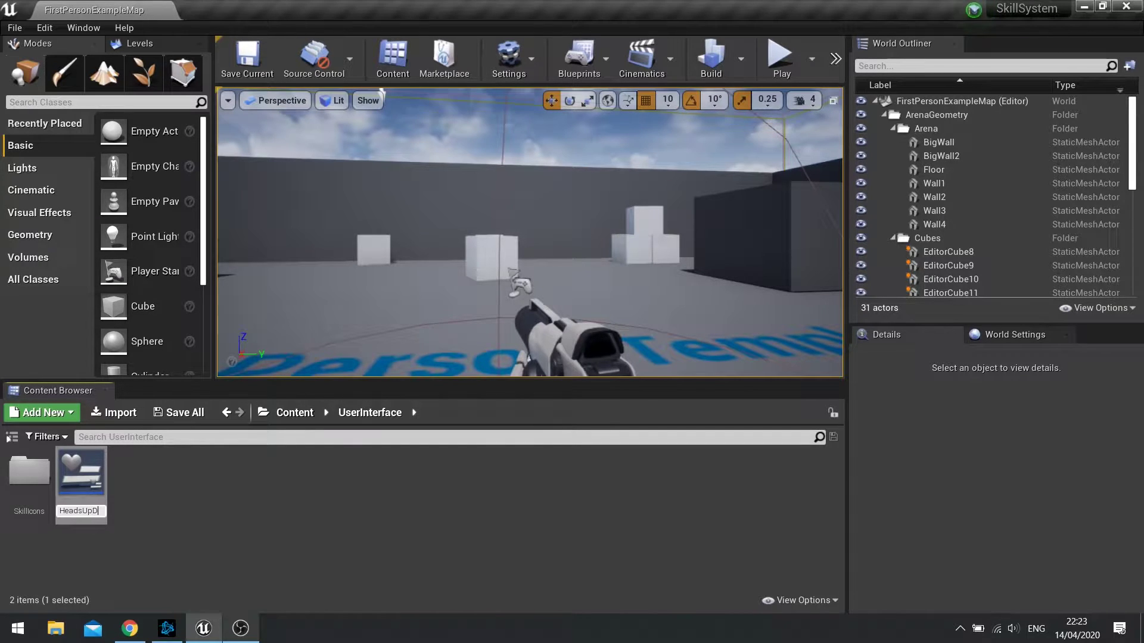
text(isplay_UI)
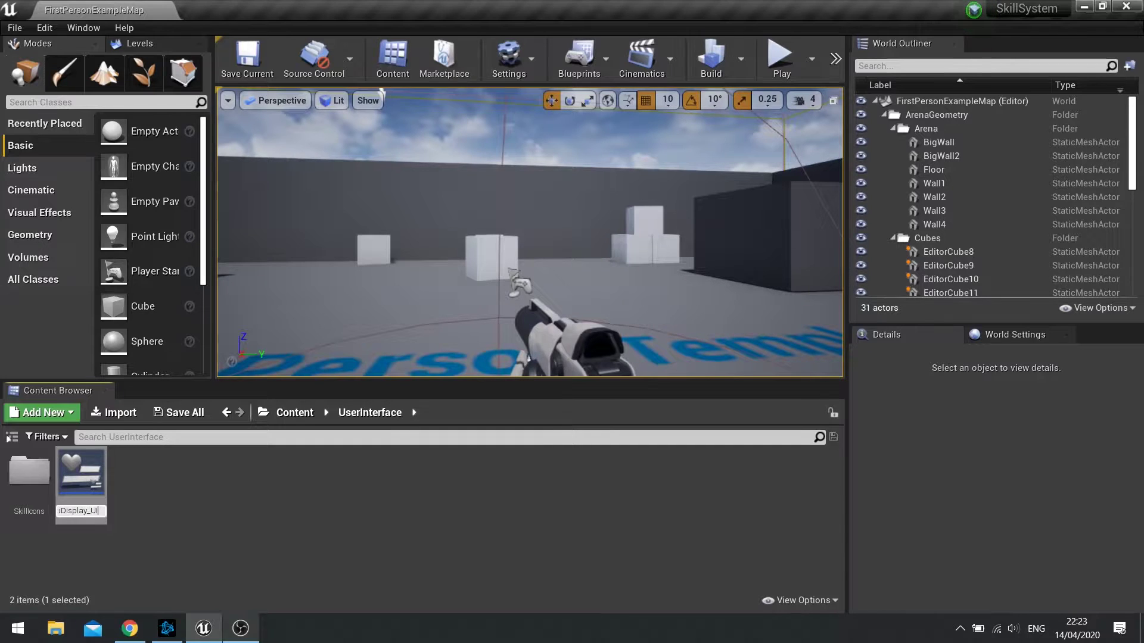
key(Return)
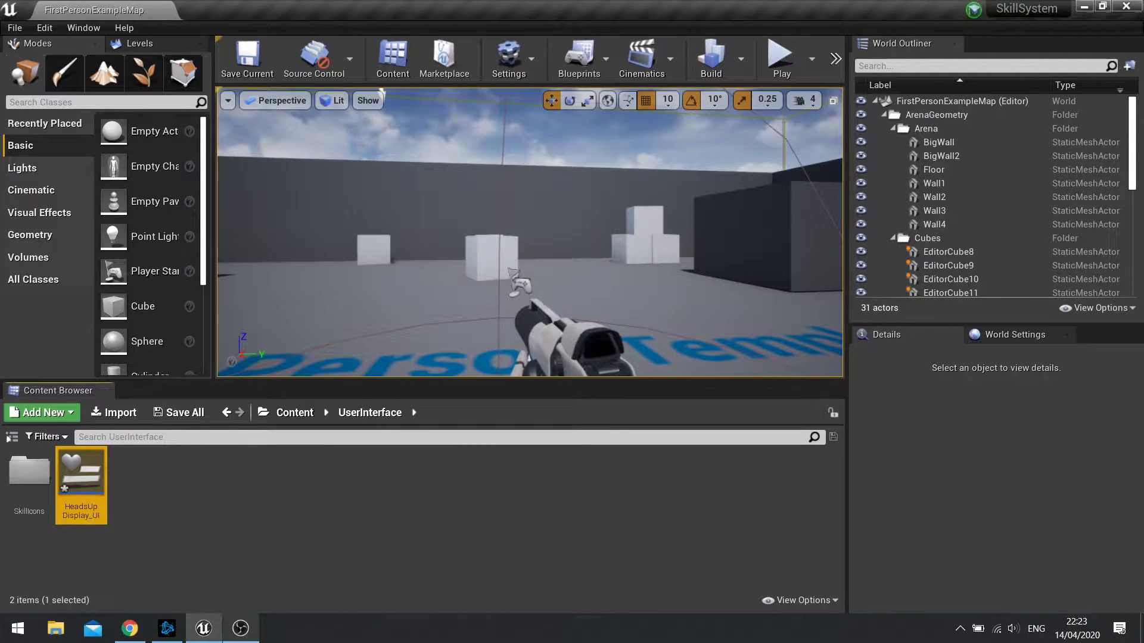
- Create a second Widget Blueprint named SkillWindow_UI in the UserInterface folder
right_click(153, 489)
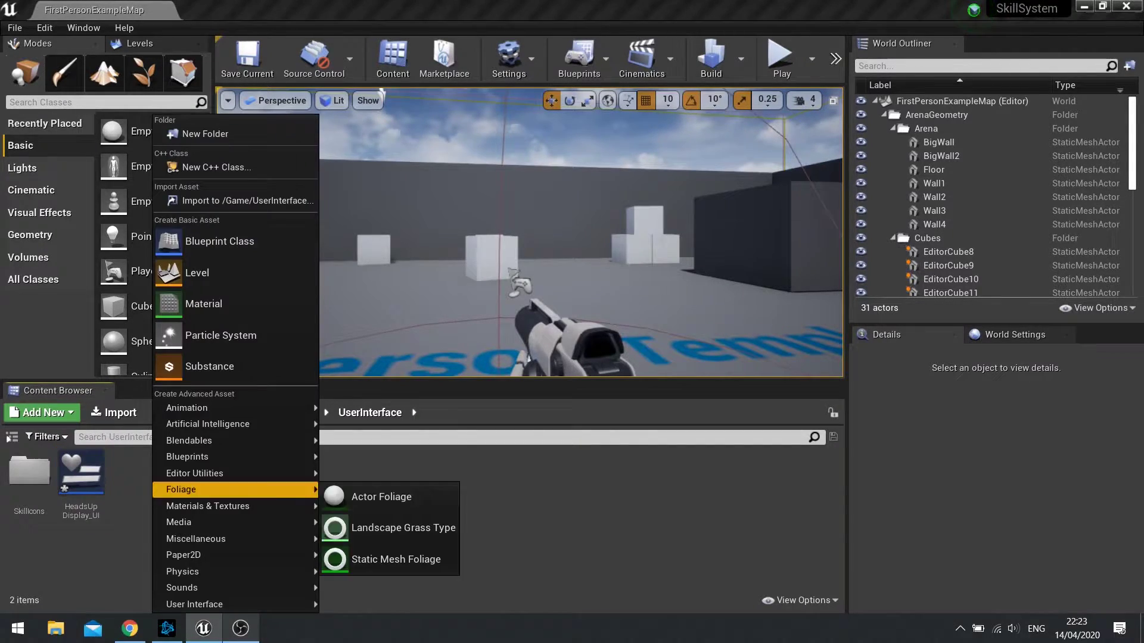
mouse_move(235, 605)
click(351, 596)
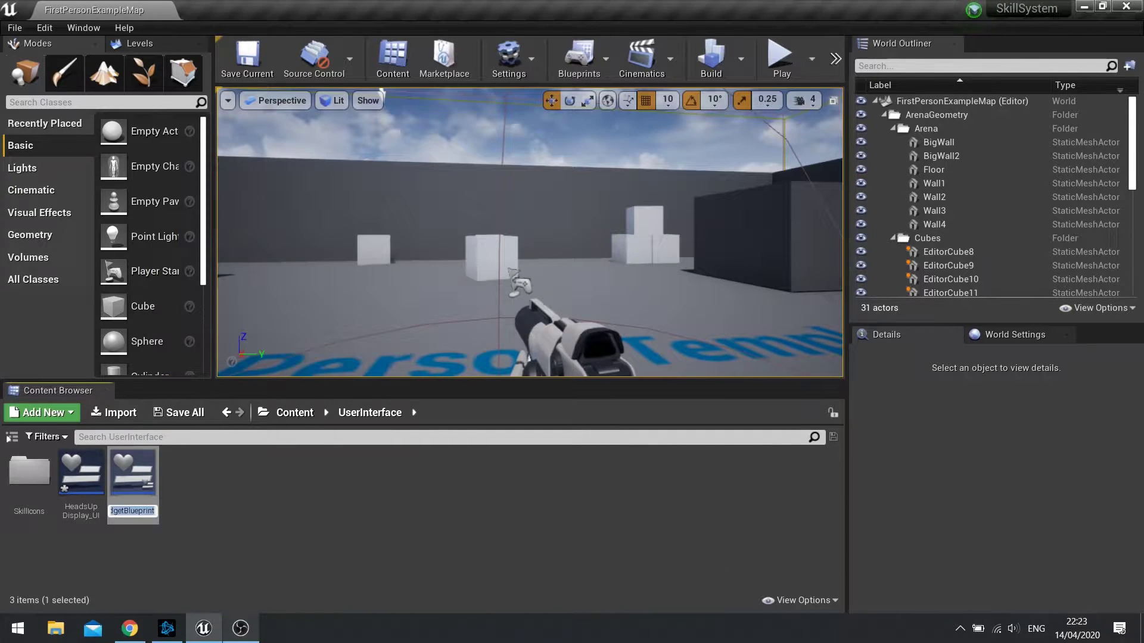
text(Skill_)
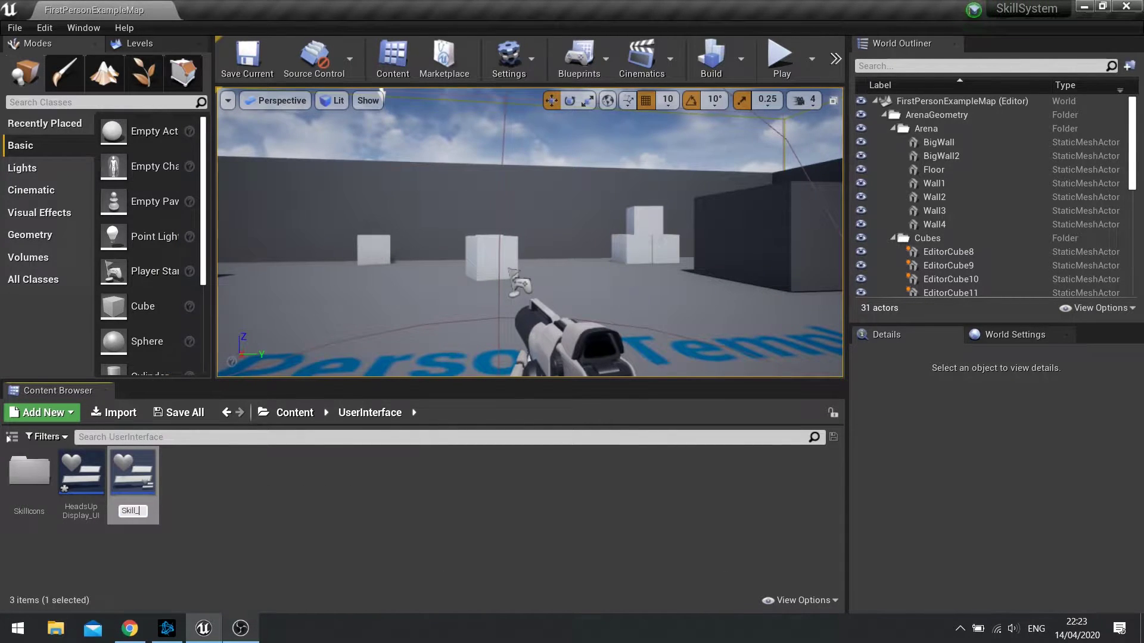
text(Window_UI)
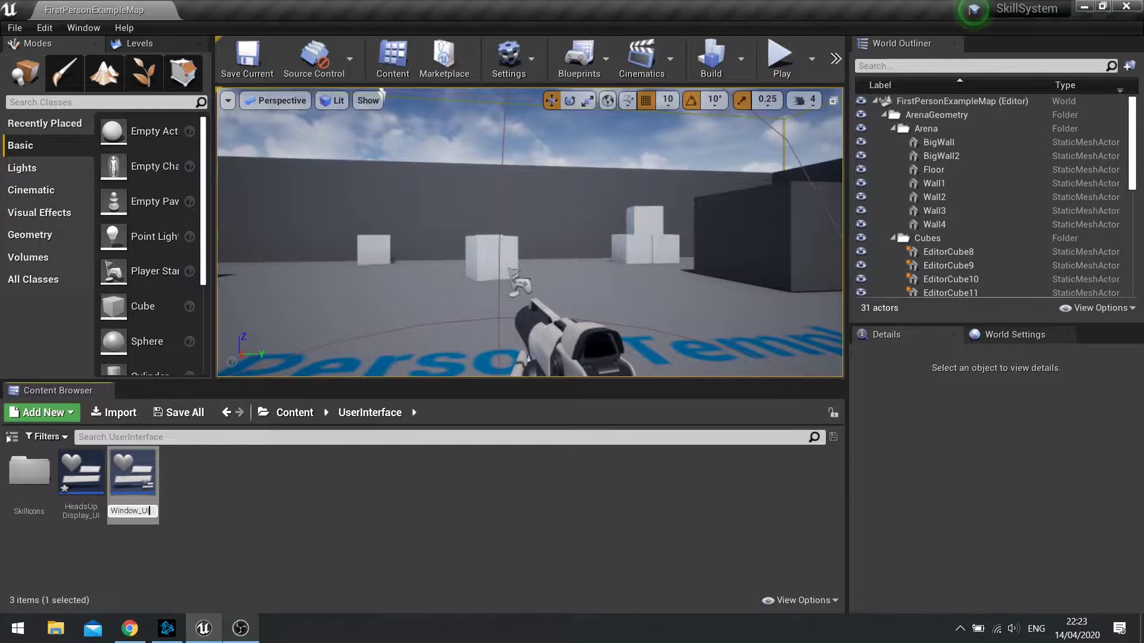
key(Return)
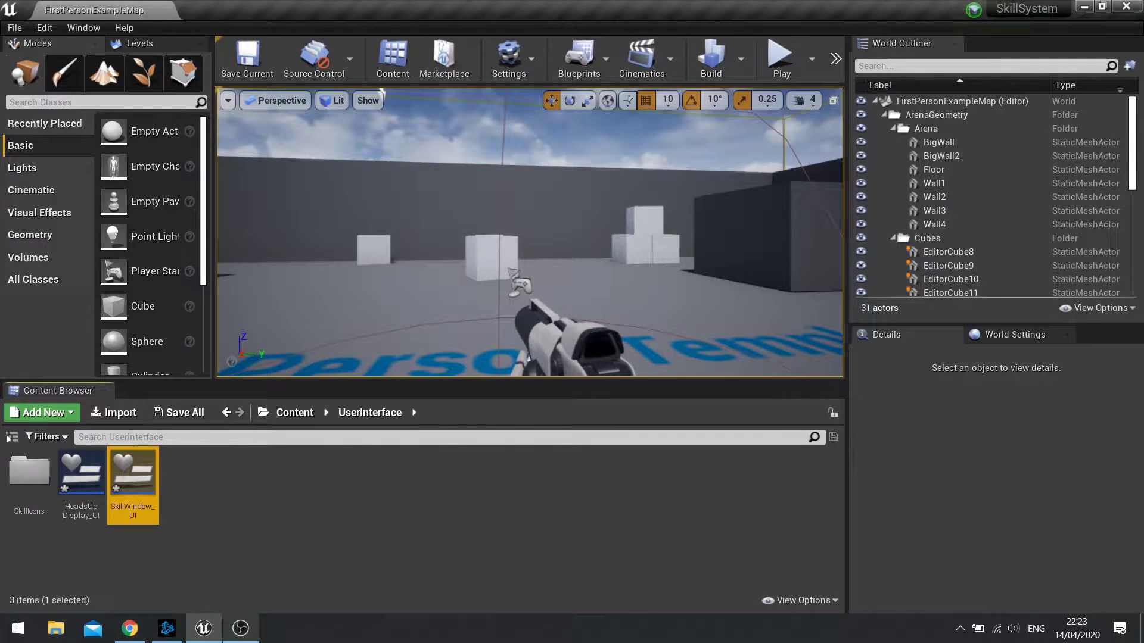
- Create a third Widget Blueprint named SkillButton_UI in the UserInterface folder
right_click(186, 501)
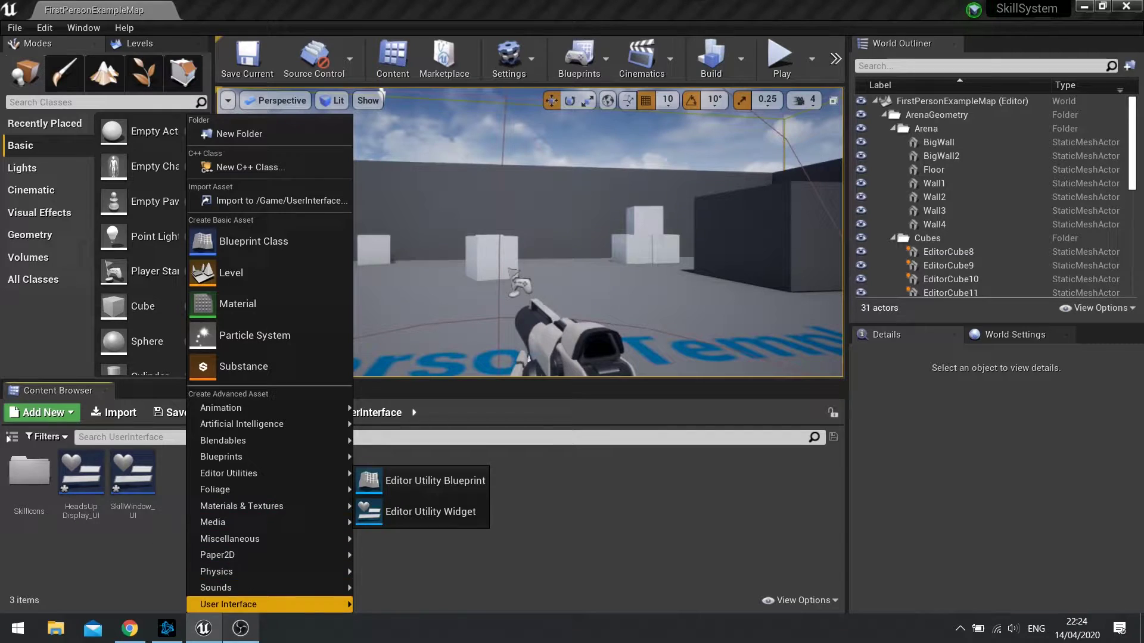
mouse_move(268, 588)
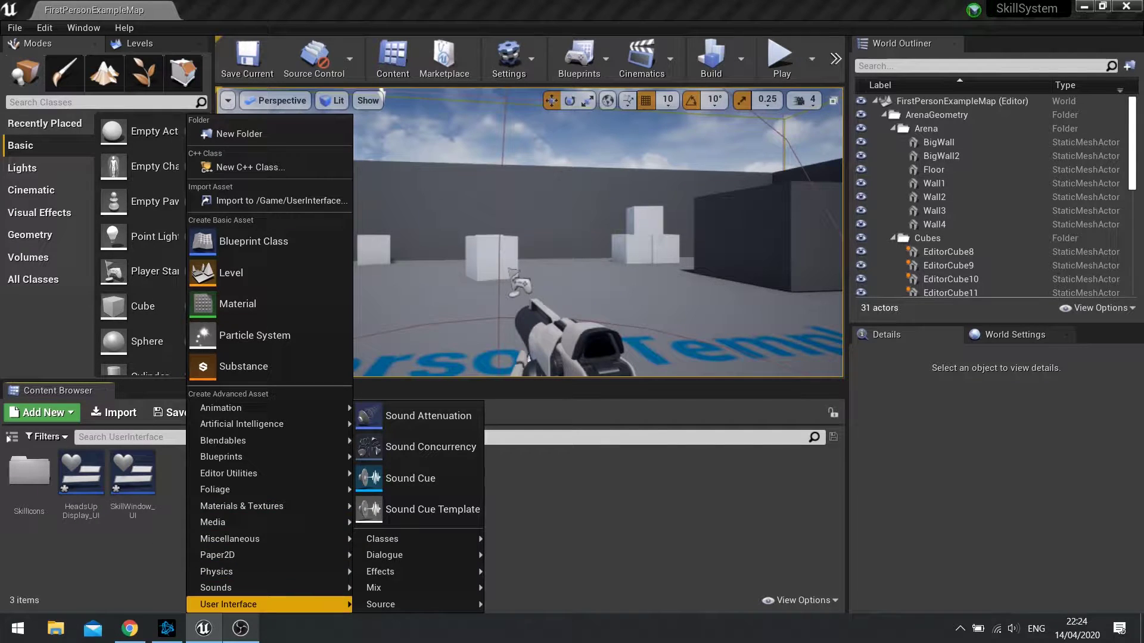
click(423, 596)
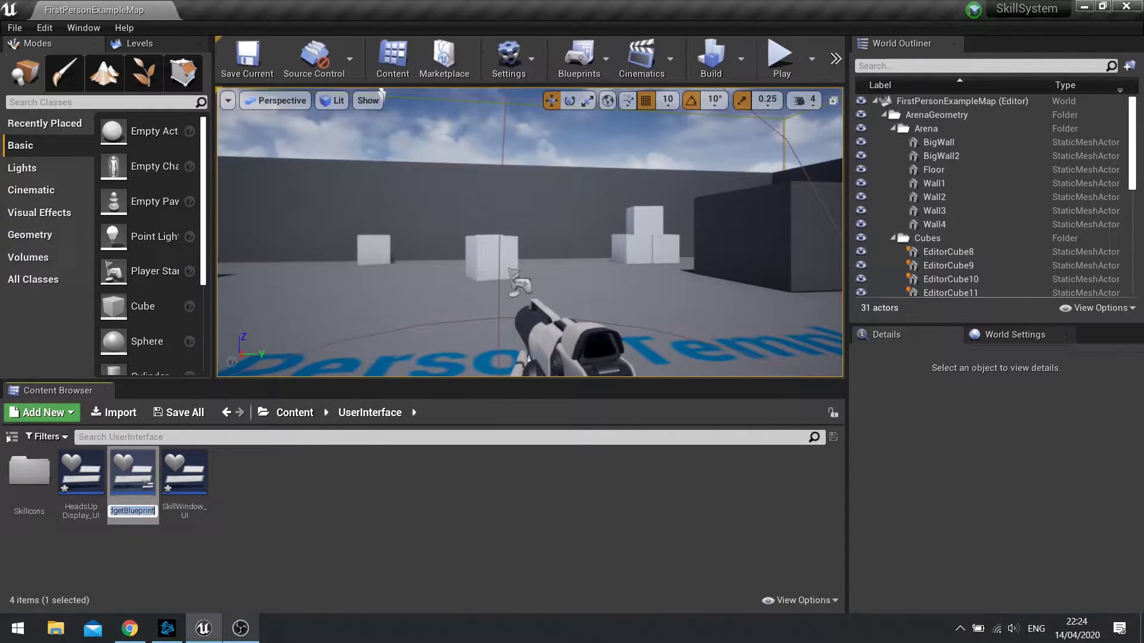
text(Skill)
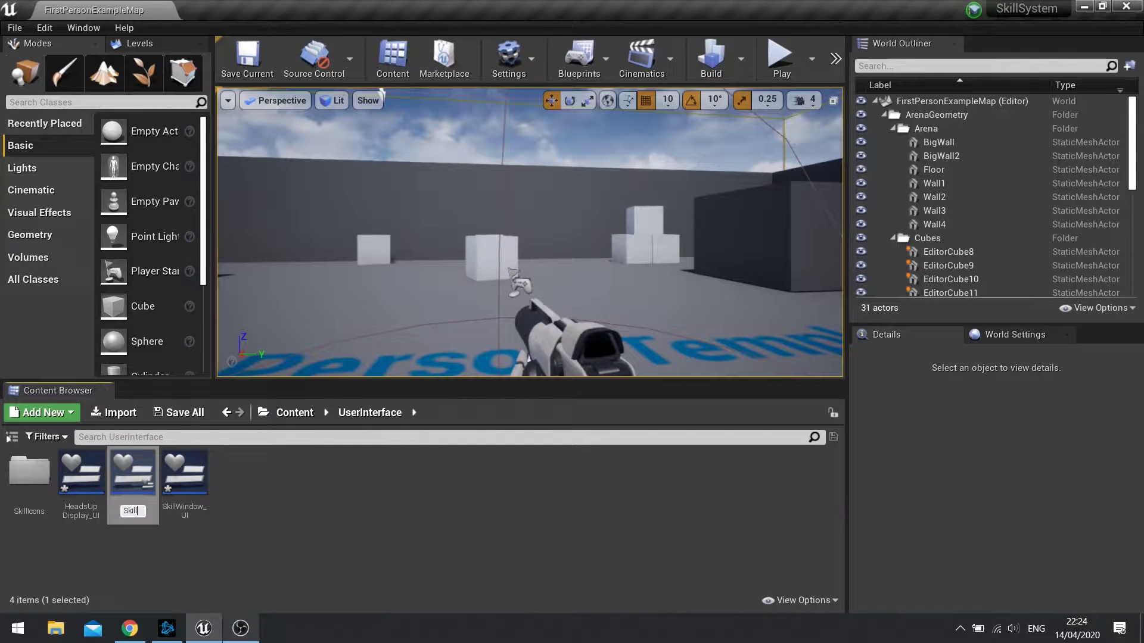
text(Button_UI)
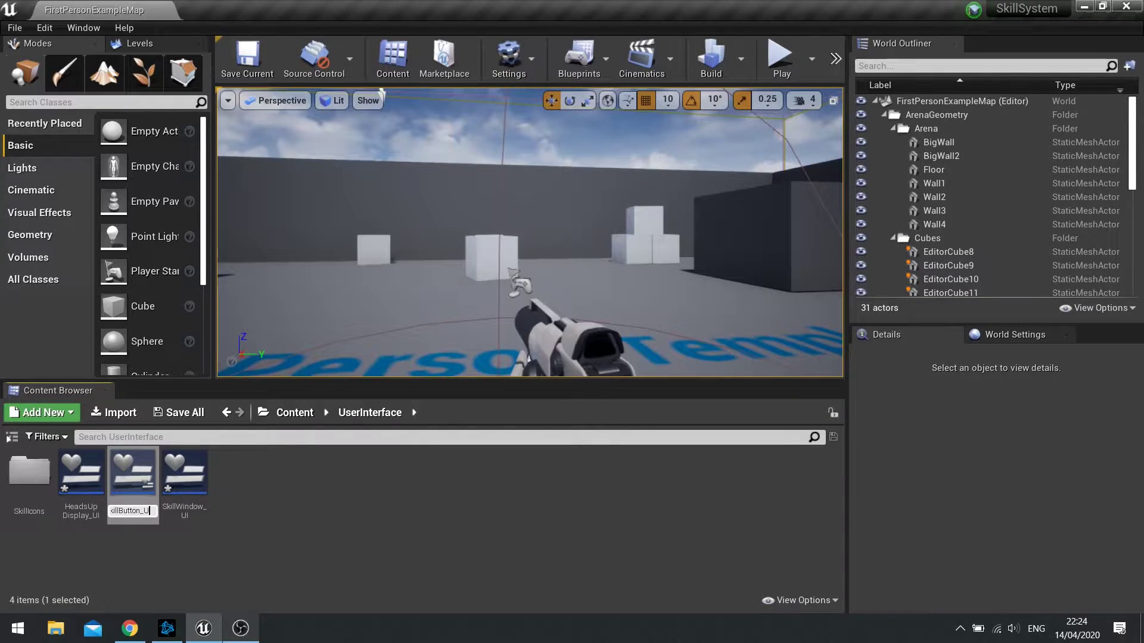
key(Return)
click(81, 485)
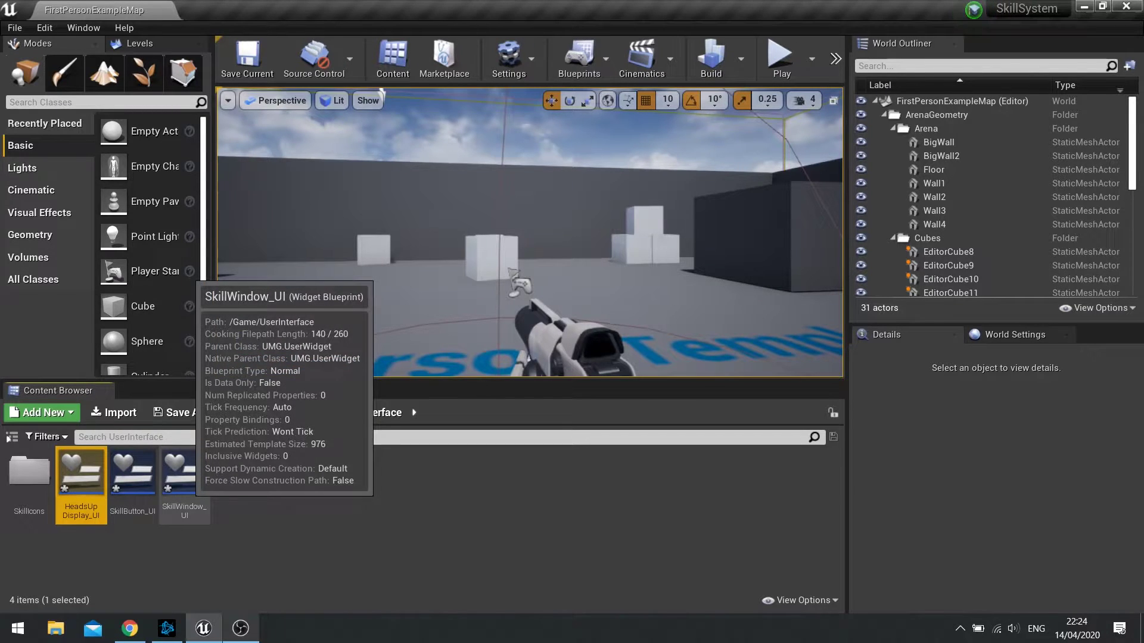
click(190, 490)
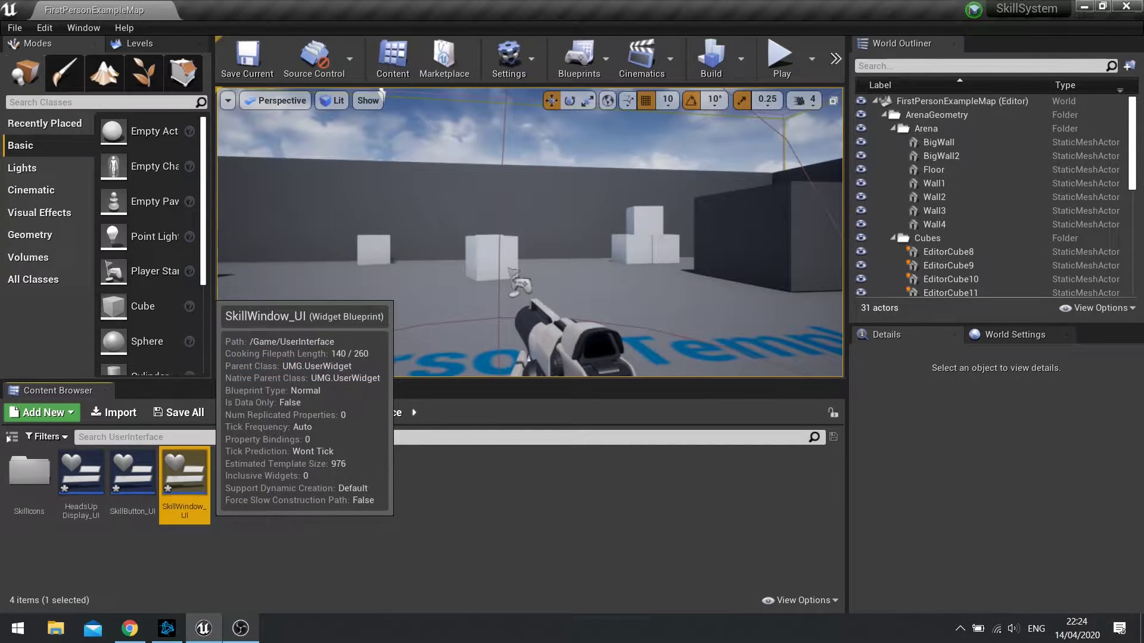
click(130, 480)
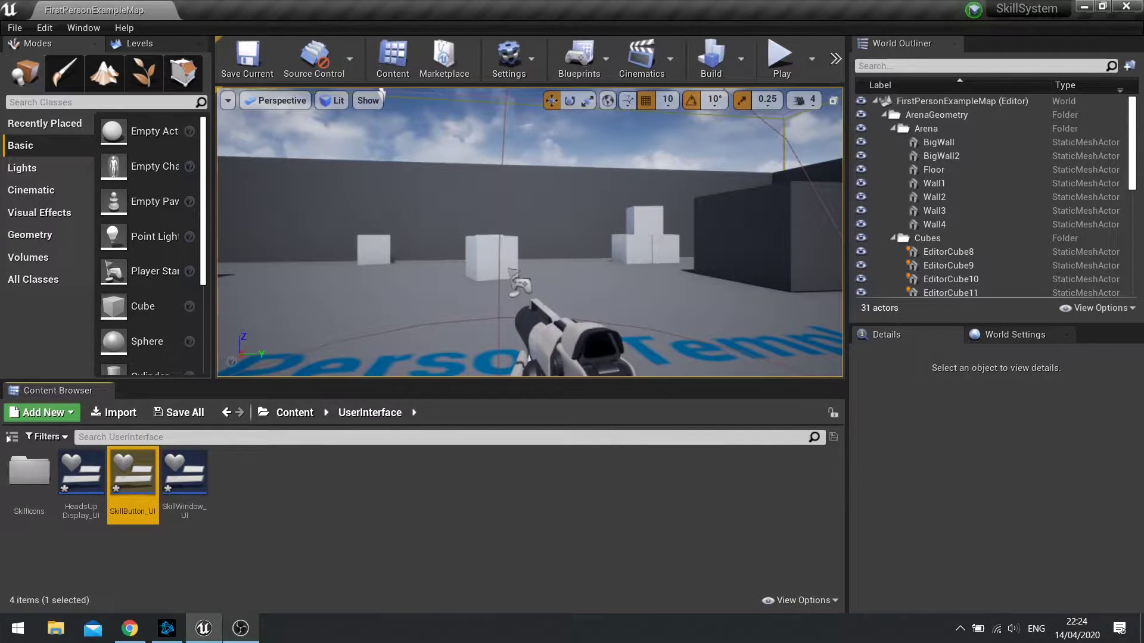
key(Escape)
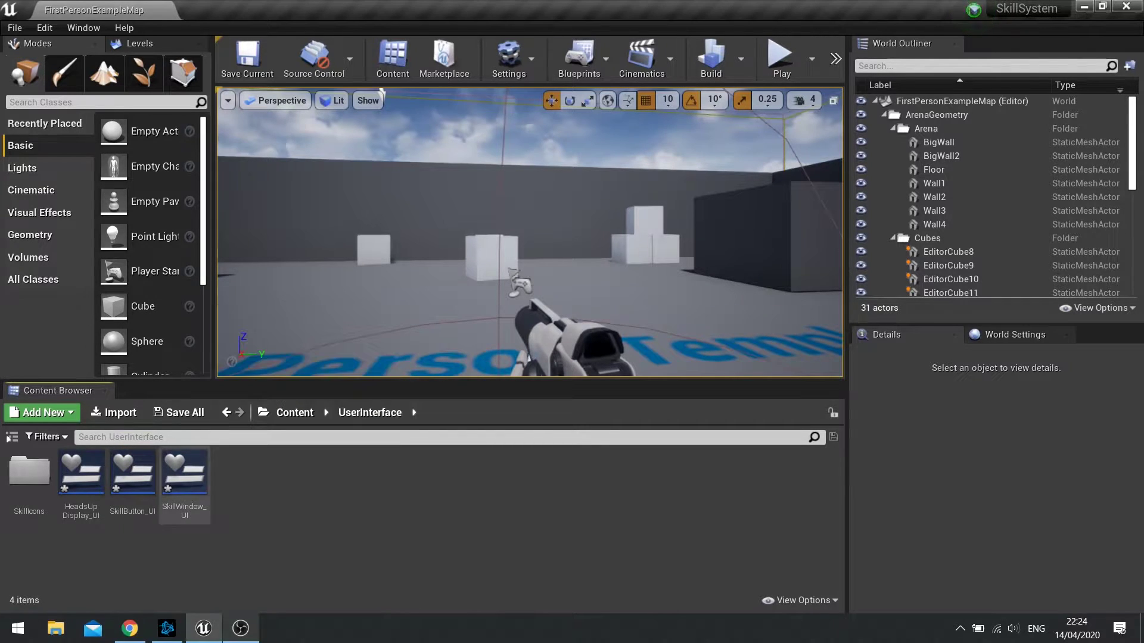
- Open the SkillButton_UI widget for editing and delete its default Canvas Panel
double_click(133, 476)
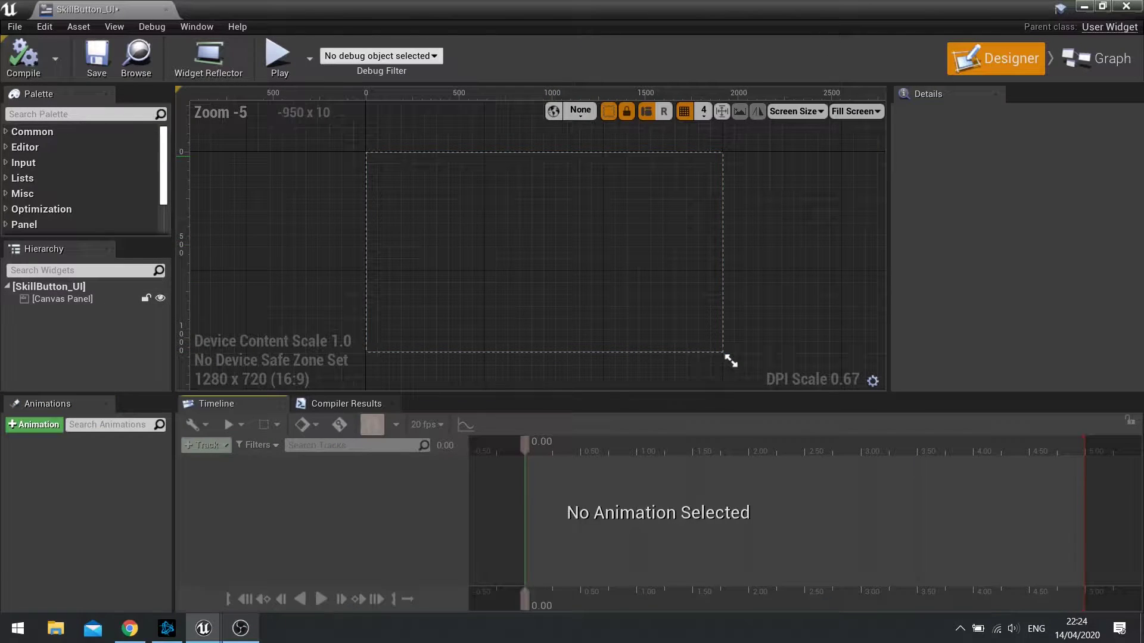
click(62, 298)
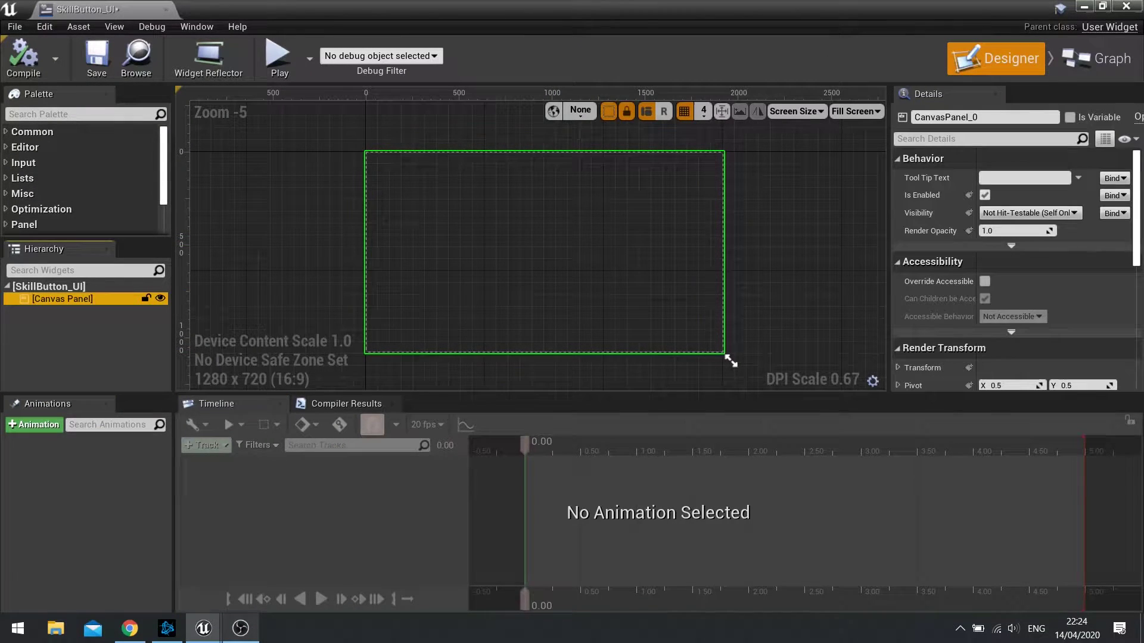
key(Delete)
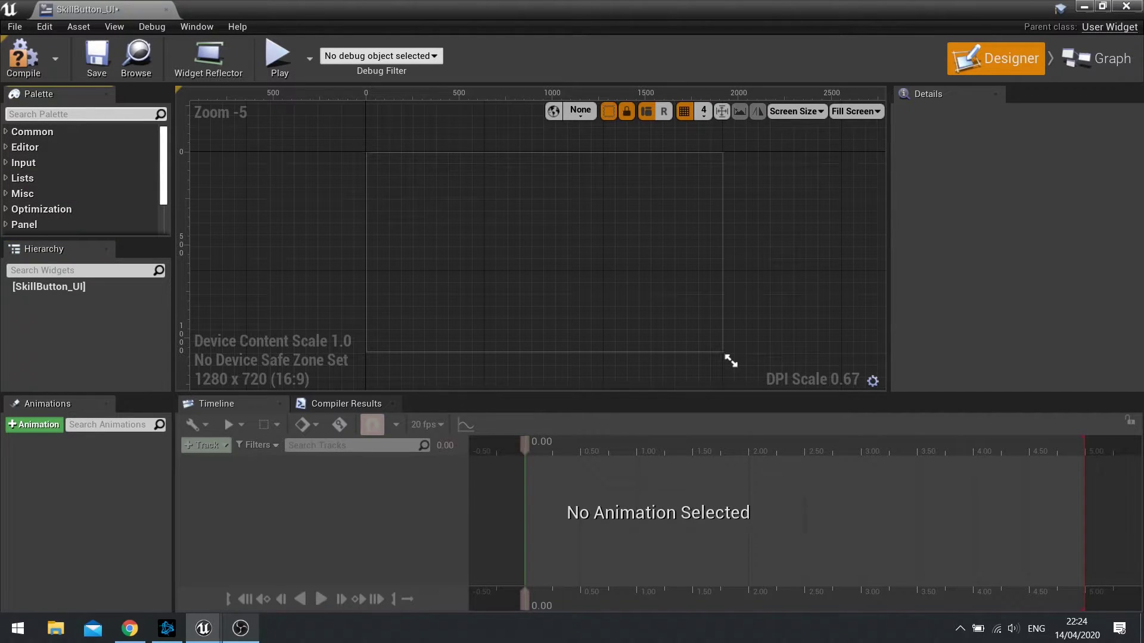
- Add a Button widget as the root element of the SkillButton_UI hierarchy
text(butt)
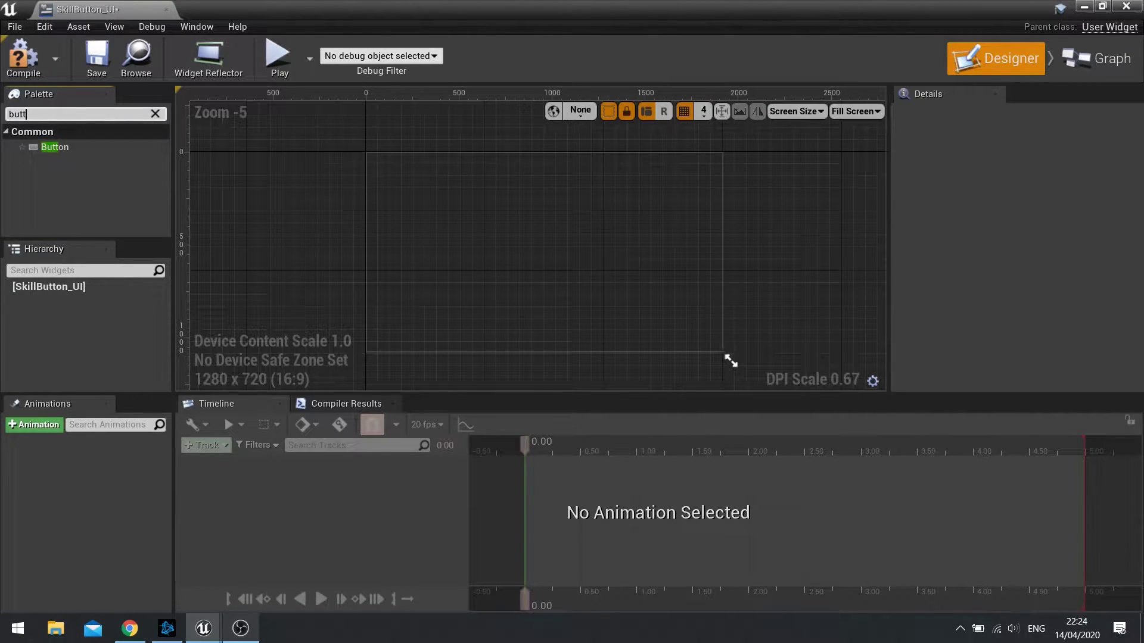
drag(54, 147, 49, 287)
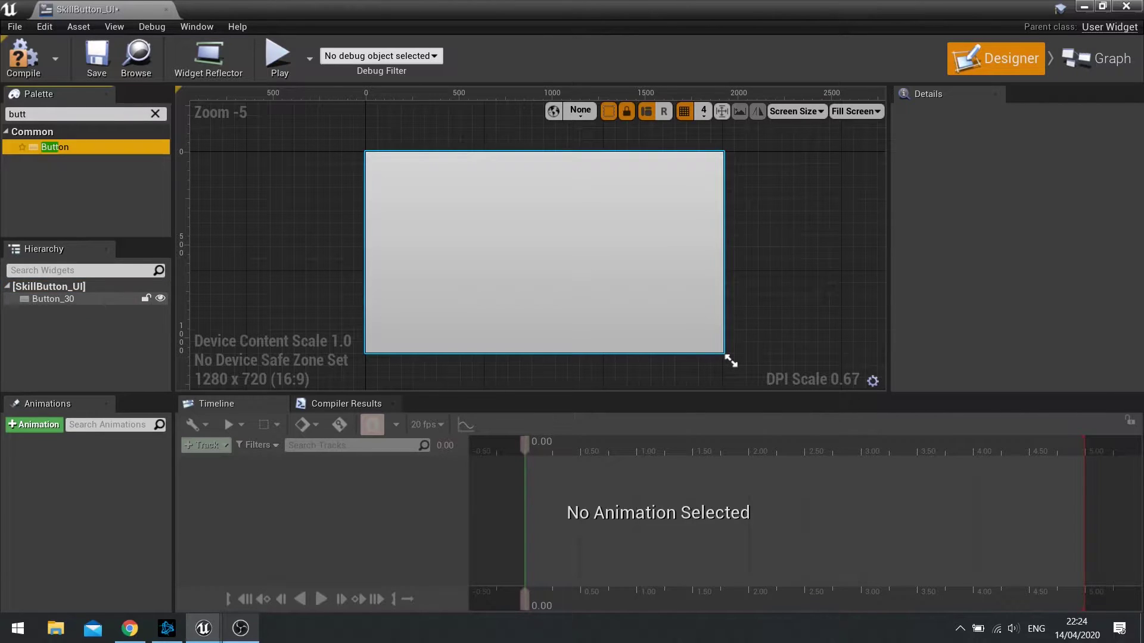
click(154, 114)
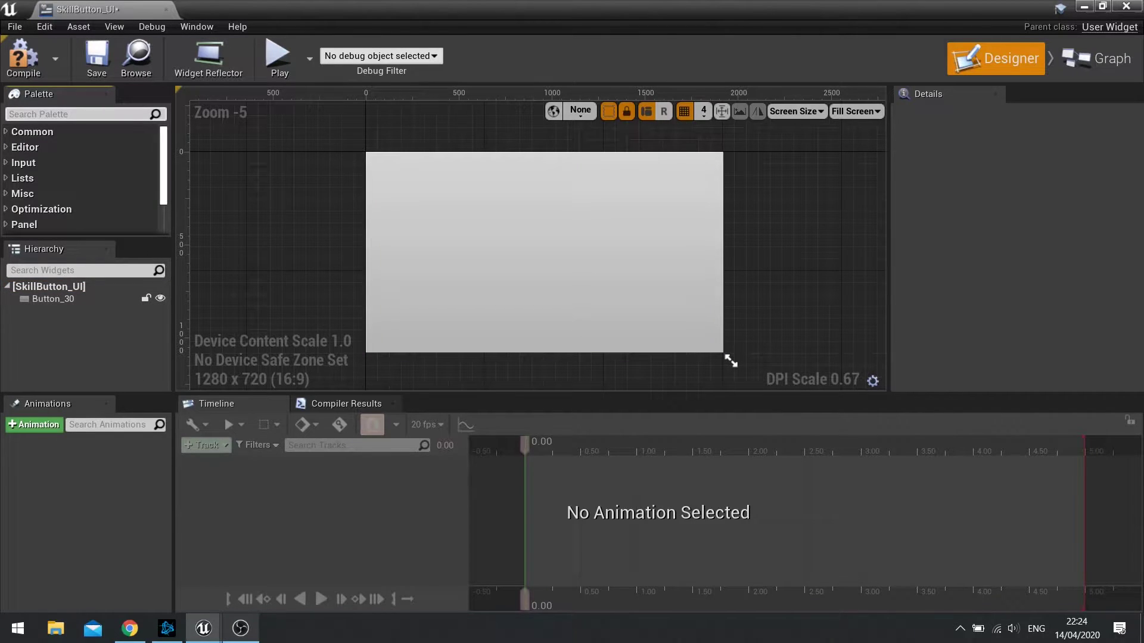
- Add an Image widget as a child of the root button in SkillButton_UI
text(image)
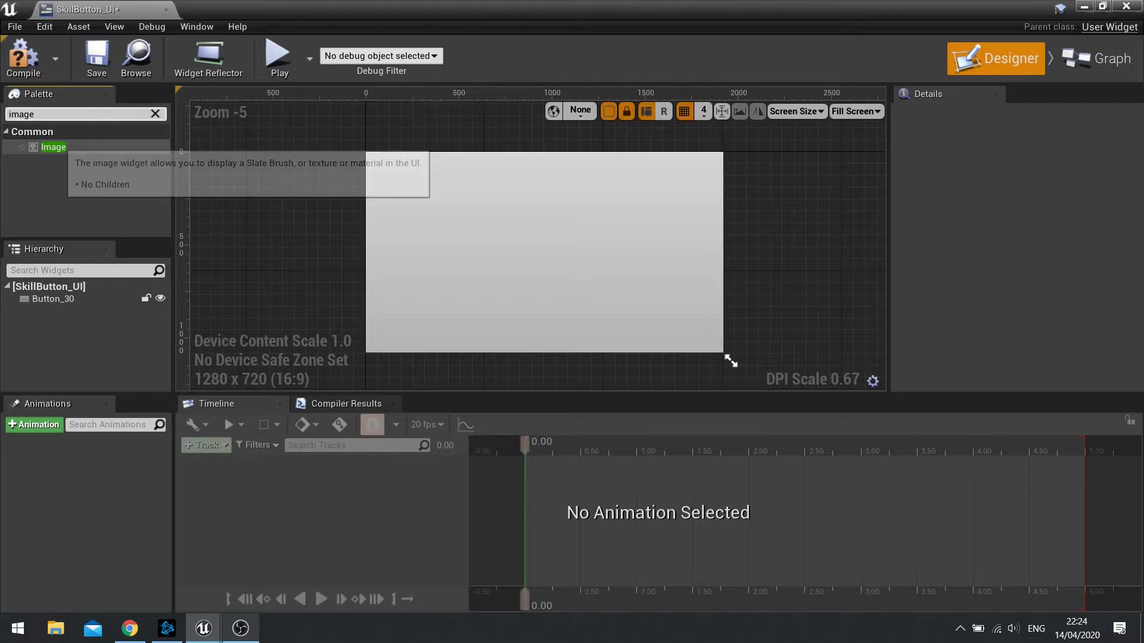
drag(53, 147, 57, 299)
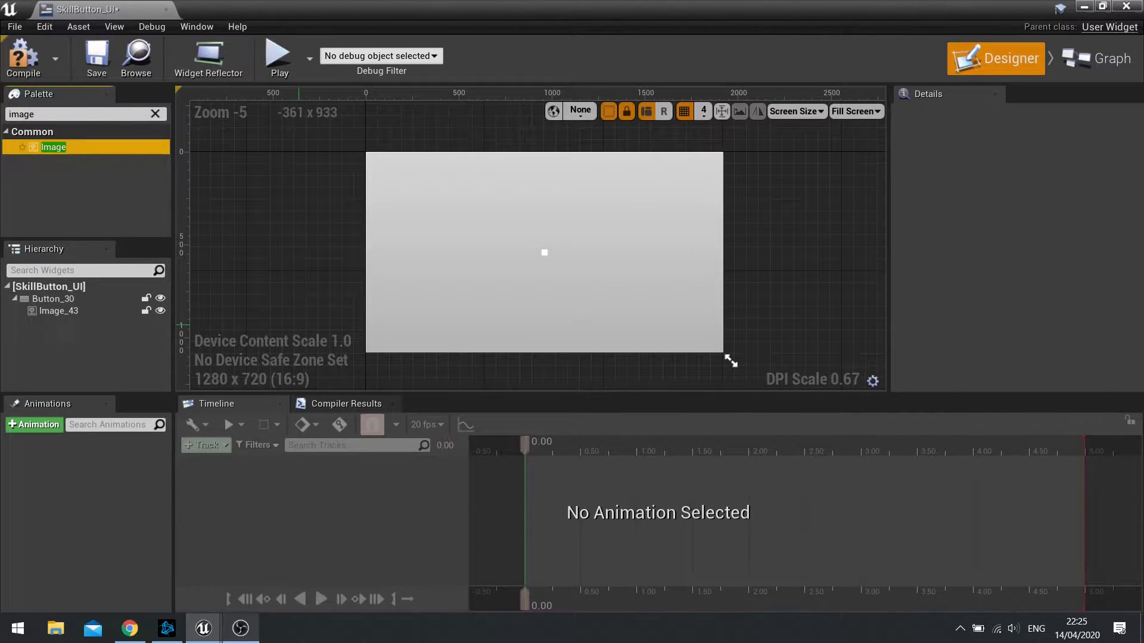
click(53, 298)
click(59, 311)
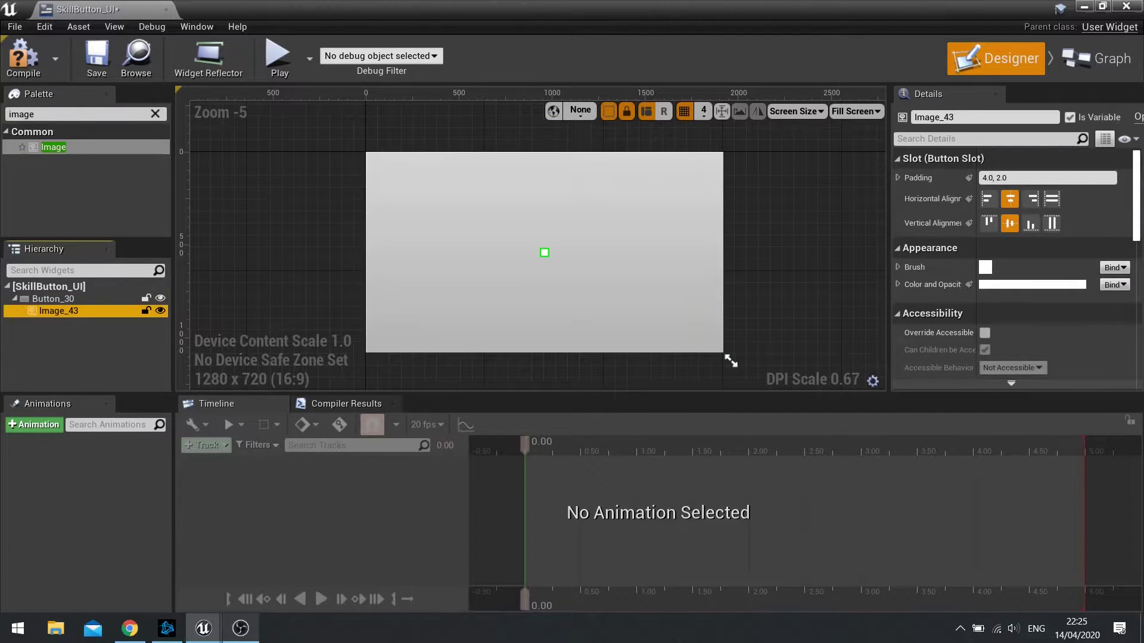
click(53, 298)
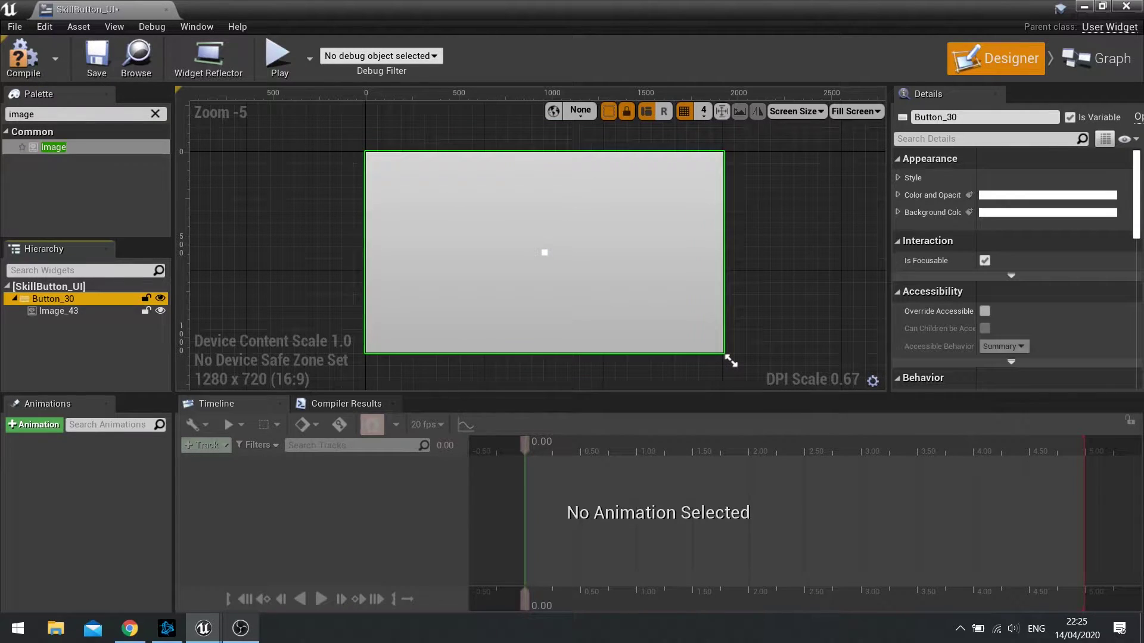
- Switch the SkillButton_UI designer preview from Fill Screen to Desired size
click(856, 111)
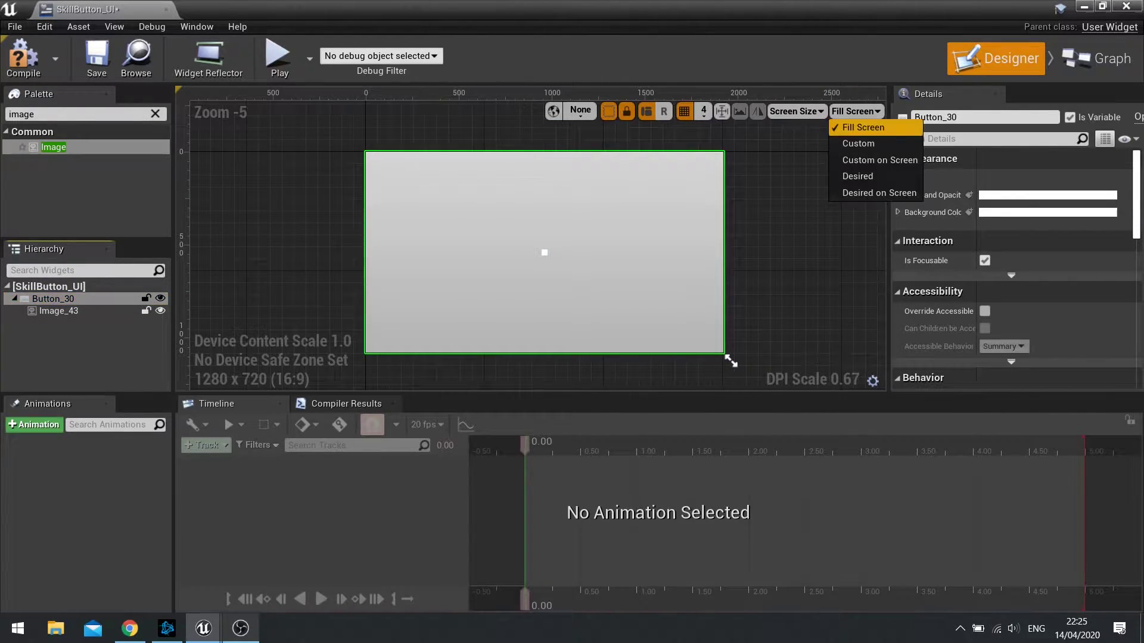
click(858, 176)
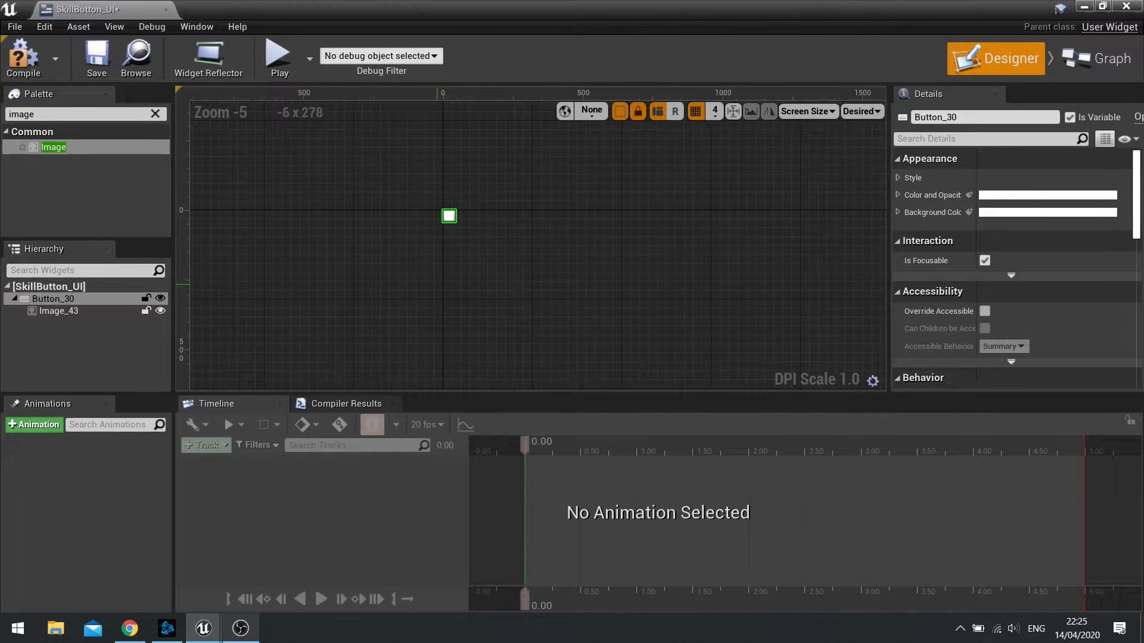
right_drag(588, 319, 567, 308)
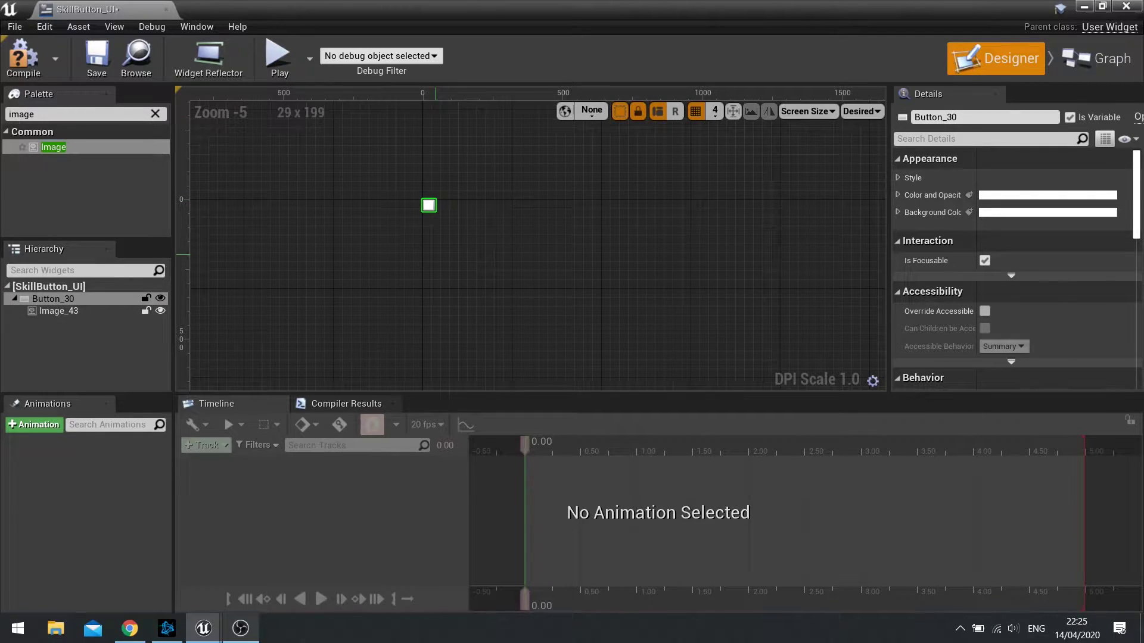
- Wrap the root button of SkillButton_UI with a Size Box
click(59, 311)
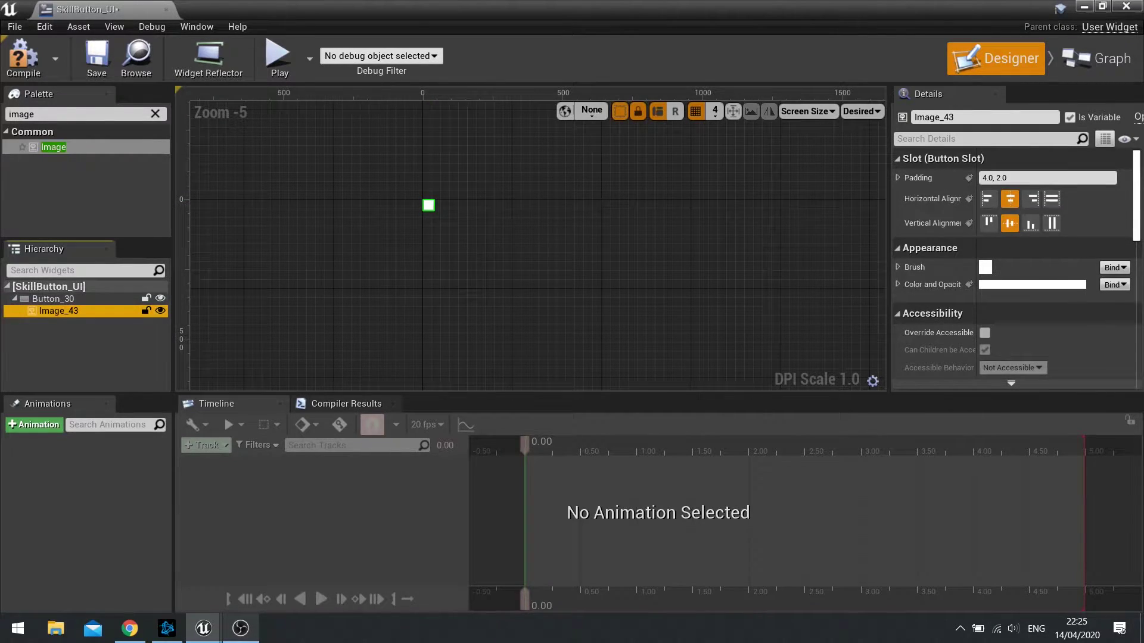
click(52, 298)
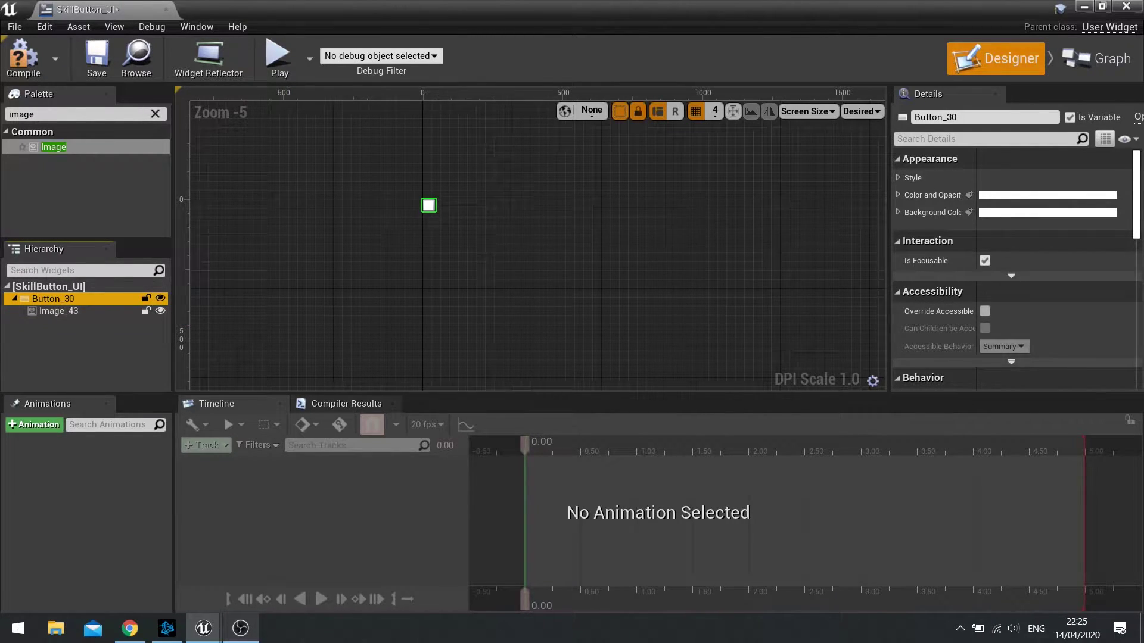
right_click(72, 298)
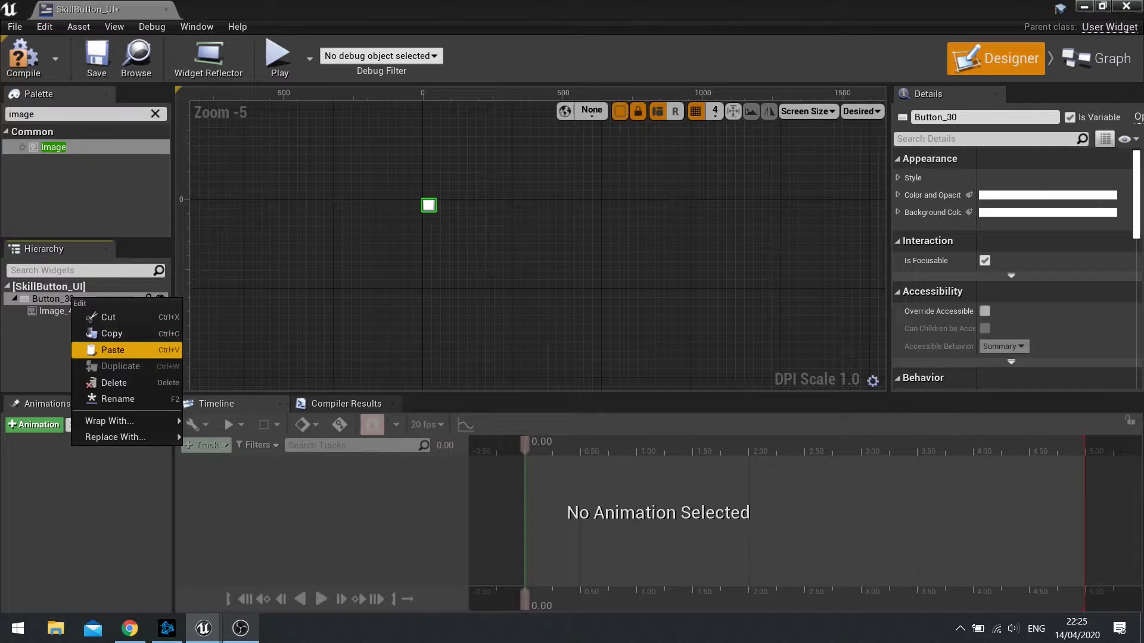
mouse_move(119, 420)
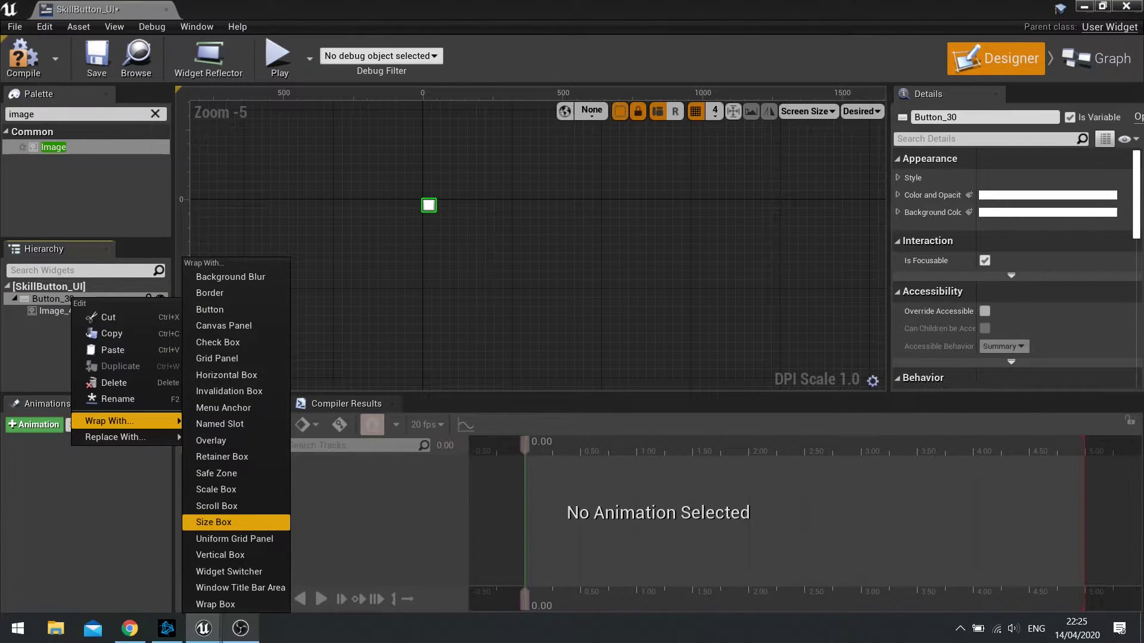
click(230, 523)
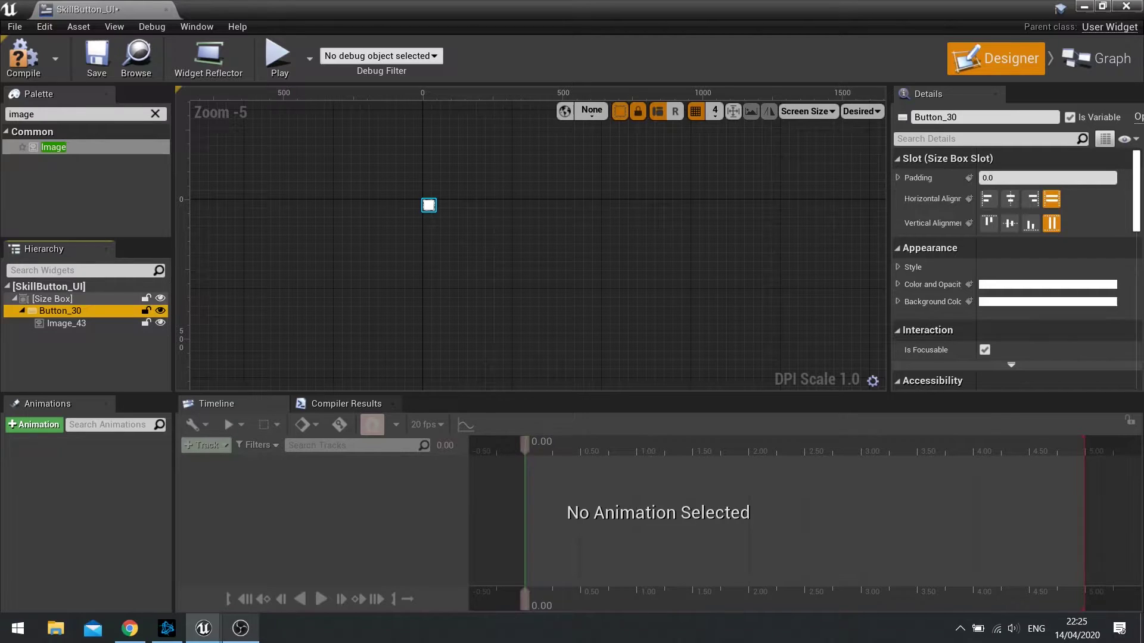
- Enable the Size Box's Width Override and Height Override and set both to 128
click(53, 298)
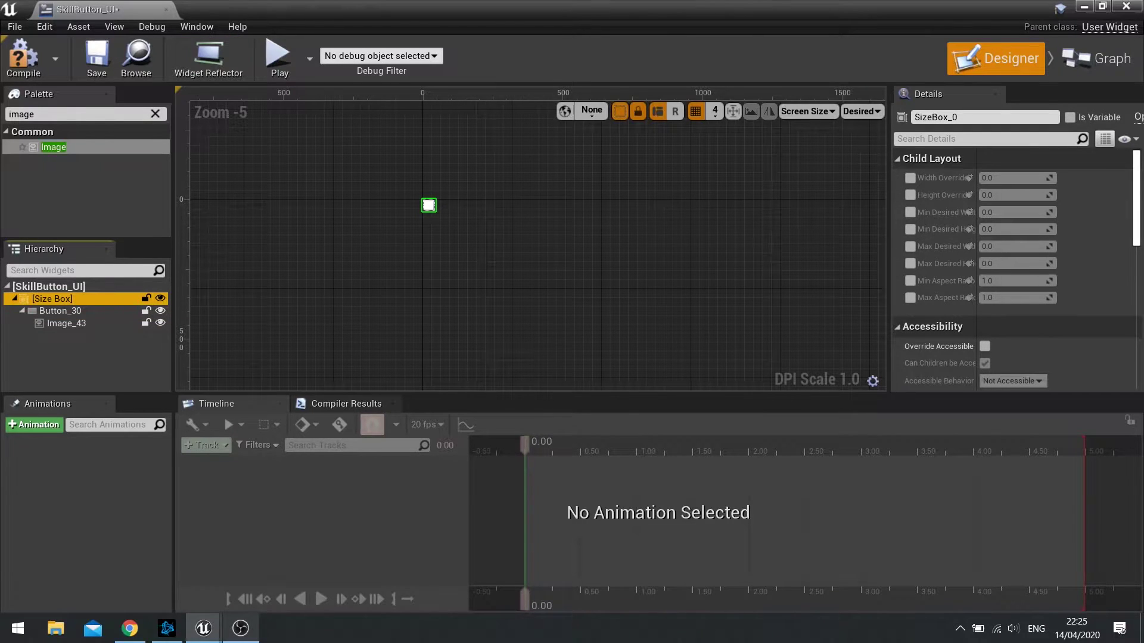
drag(889, 181, 830, 182)
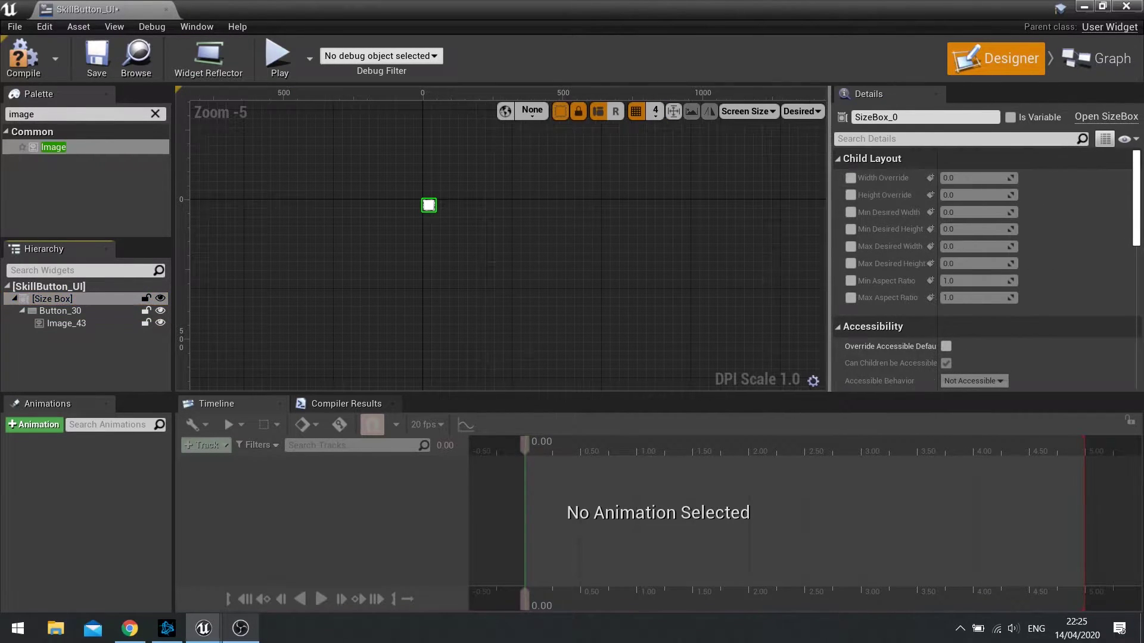
drag(937, 179, 981, 179)
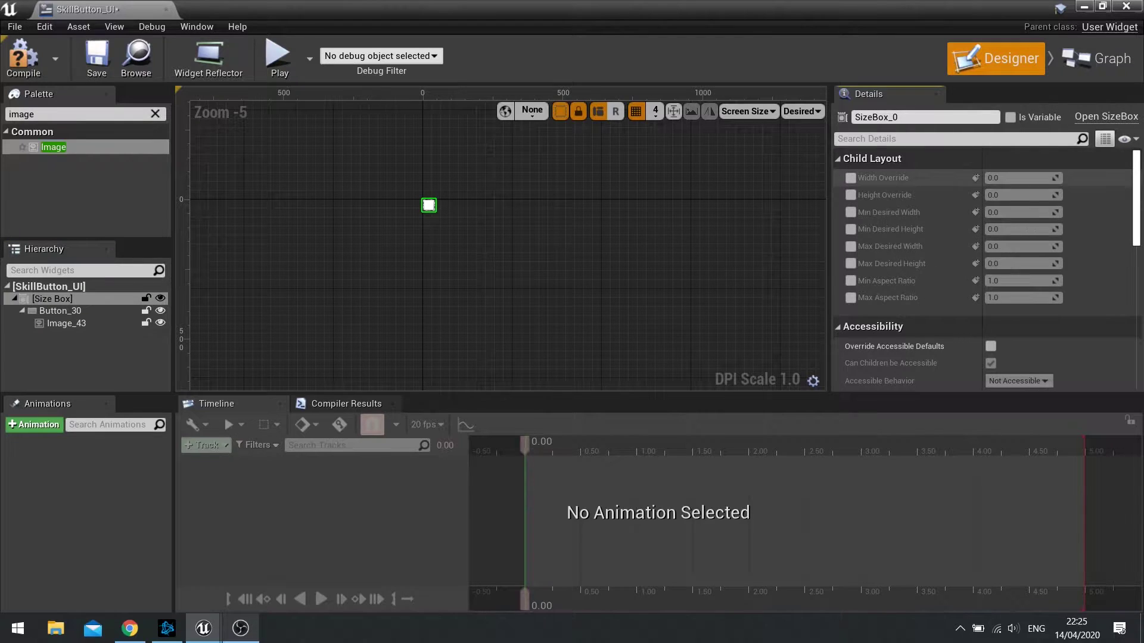
click(851, 177)
click(850, 195)
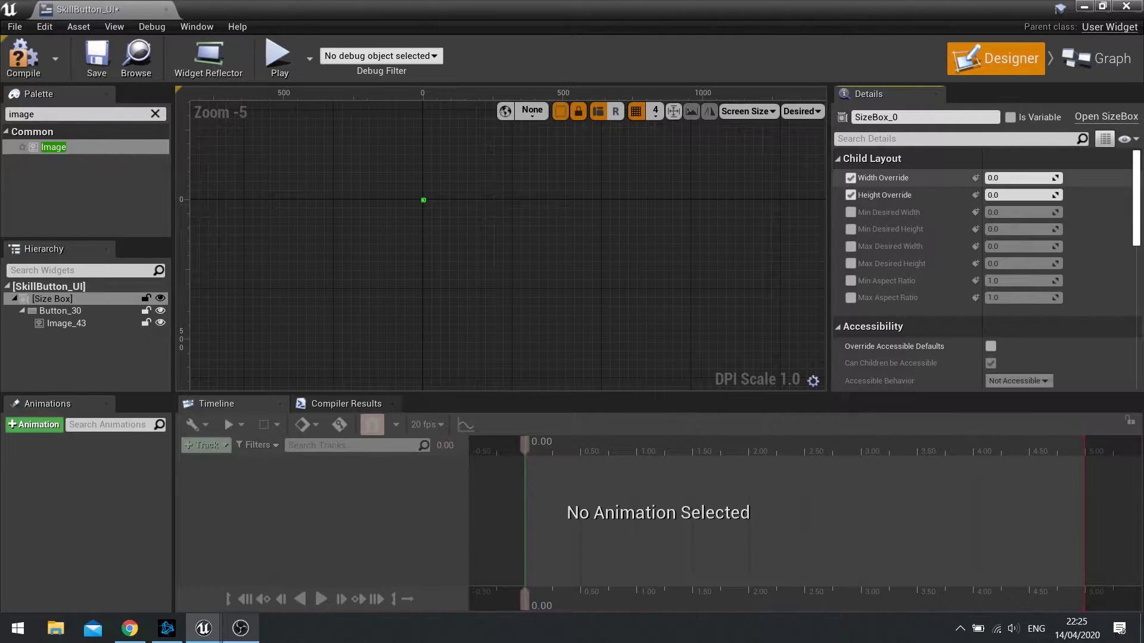
click(1019, 178)
text(128)
key(Return)
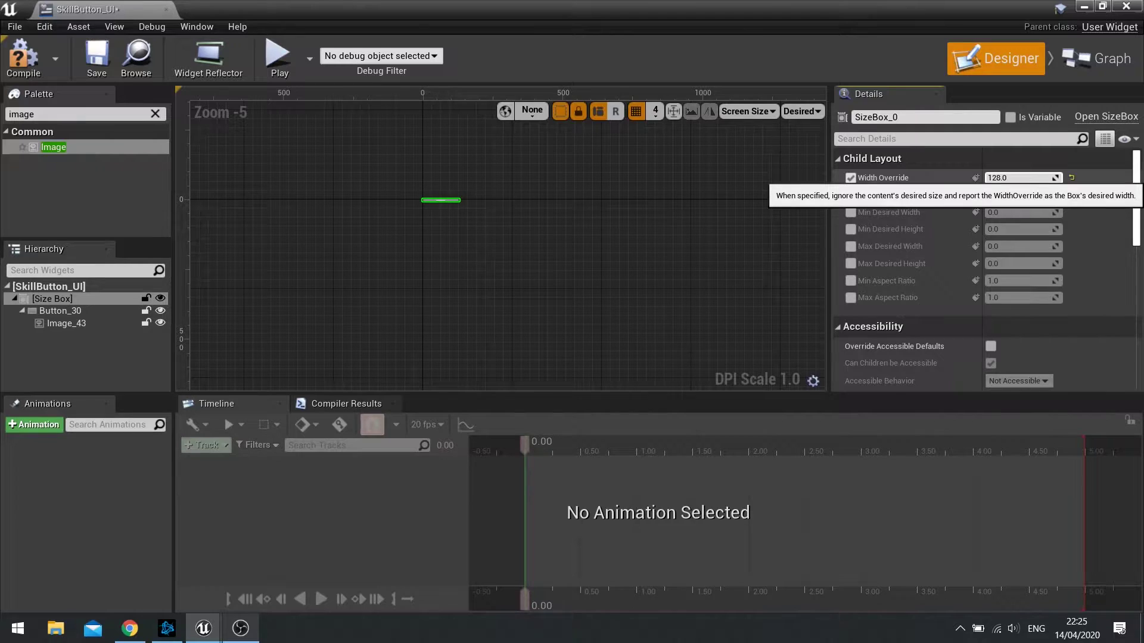
key(Return)
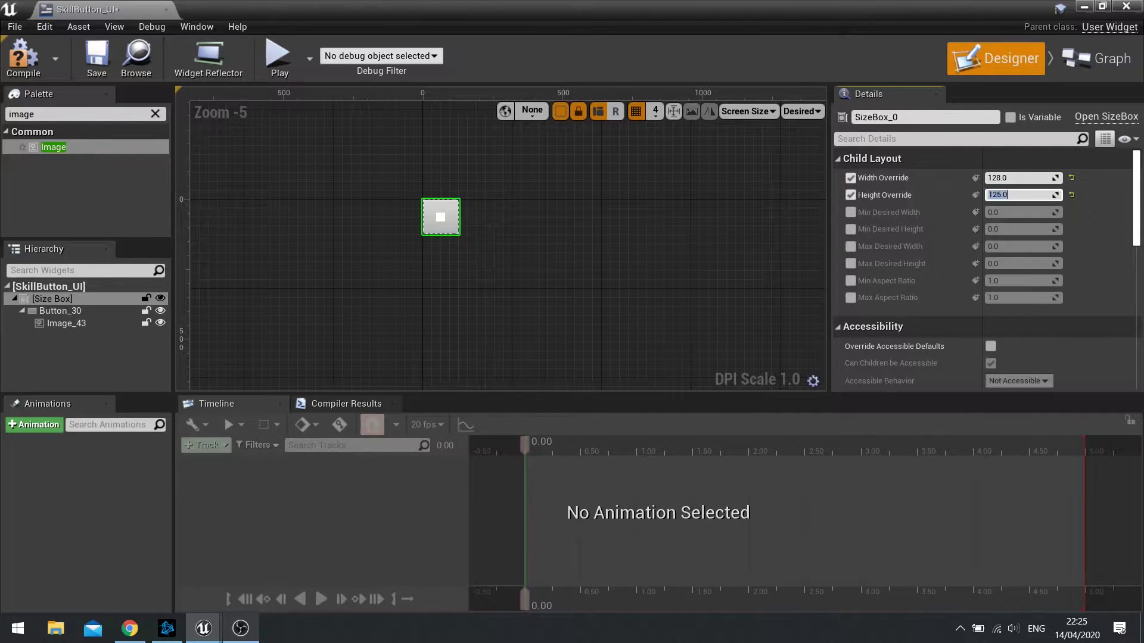
text(128)
key(Return)
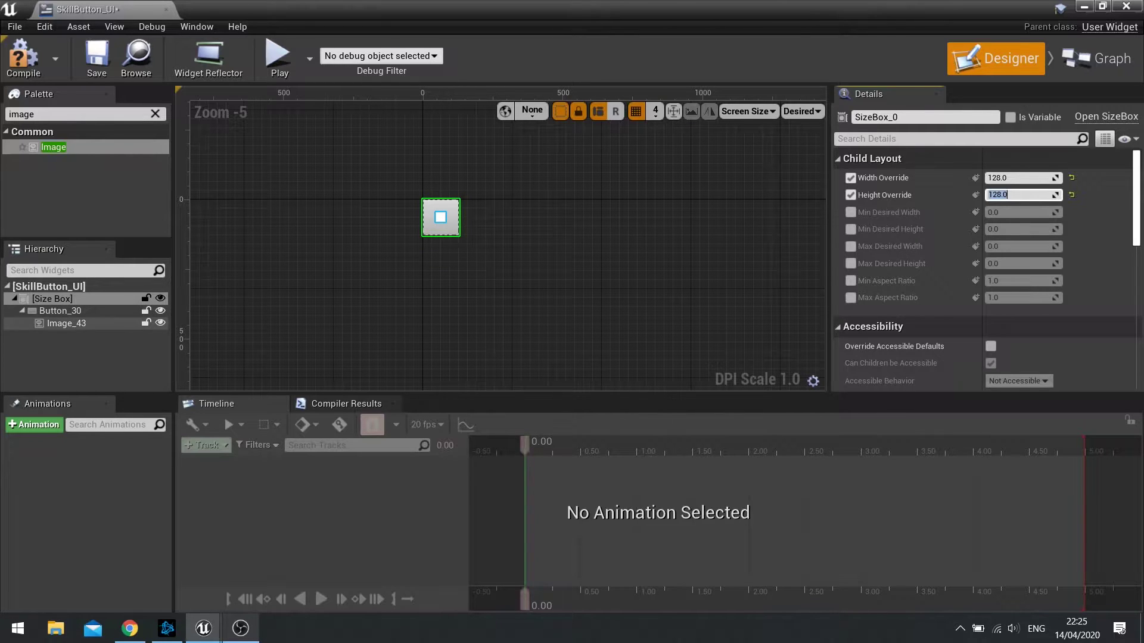
- Set the image's horizontal and vertical alignment inside the button to Fill
click(66, 322)
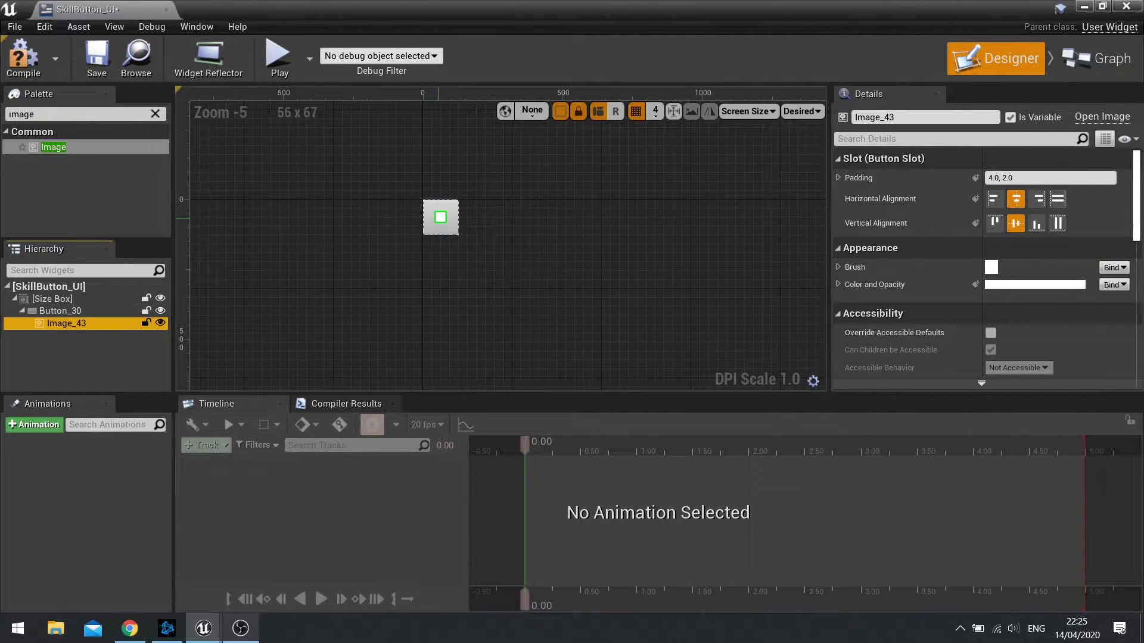
click(1057, 198)
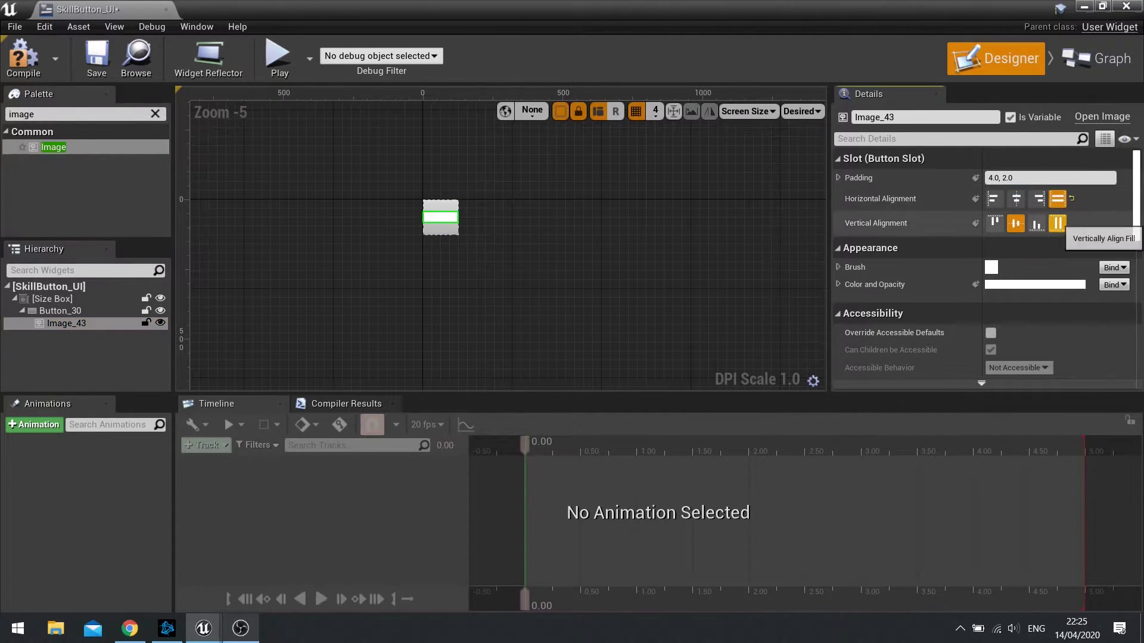
click(1058, 223)
scroll(481, 196, up, 8)
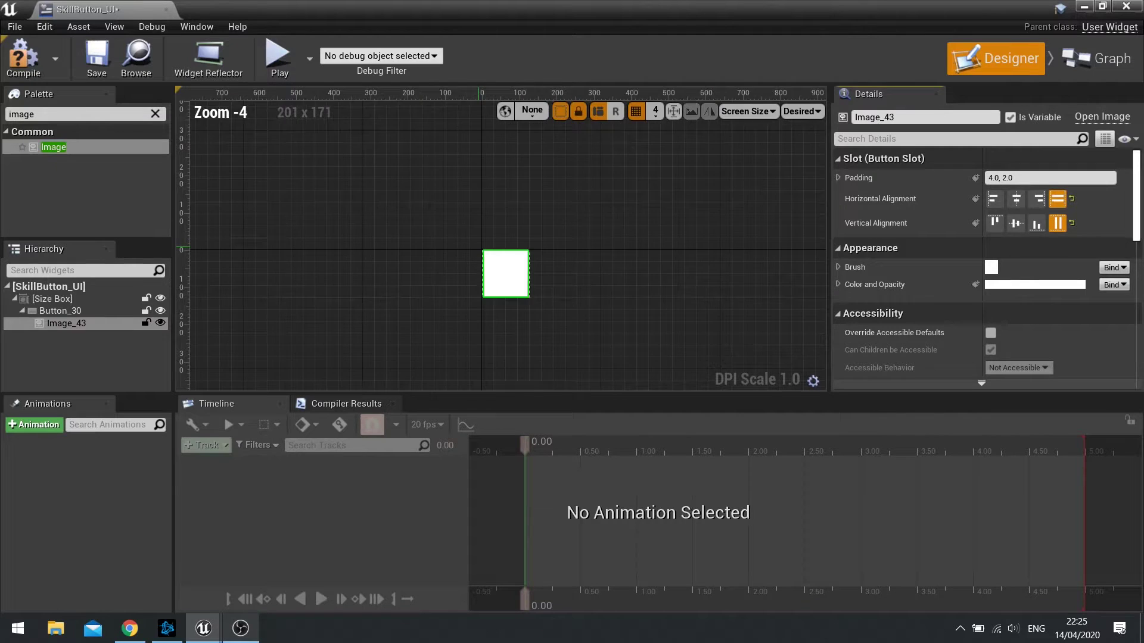
right_drag(666, 232, 651, 205)
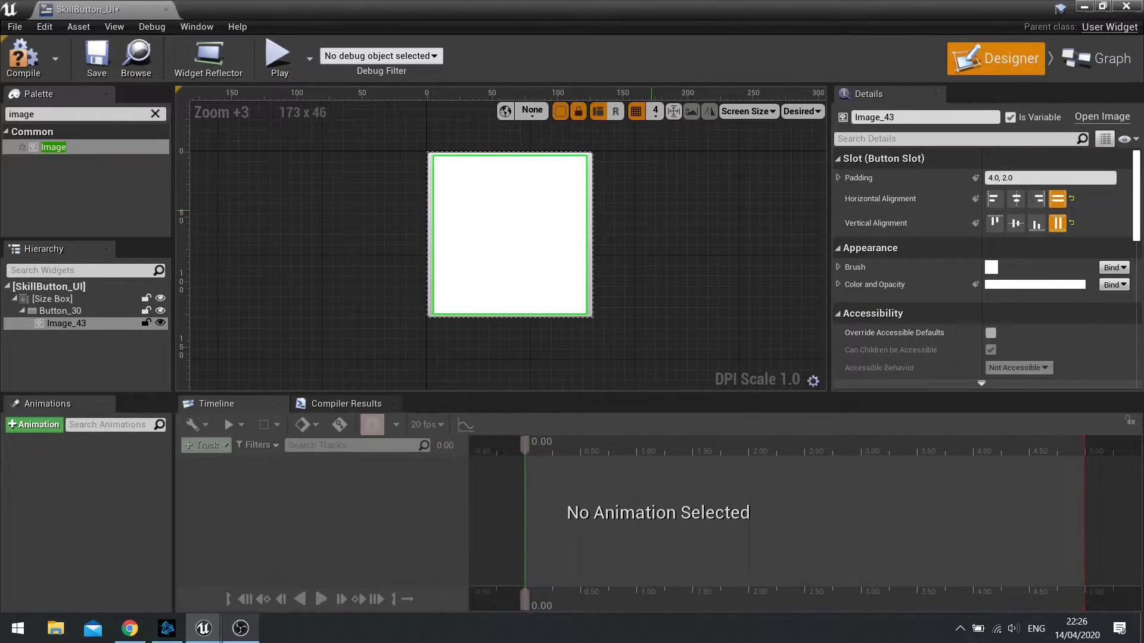
- Set the image's slot padding inside the button to 0
click(666, 225)
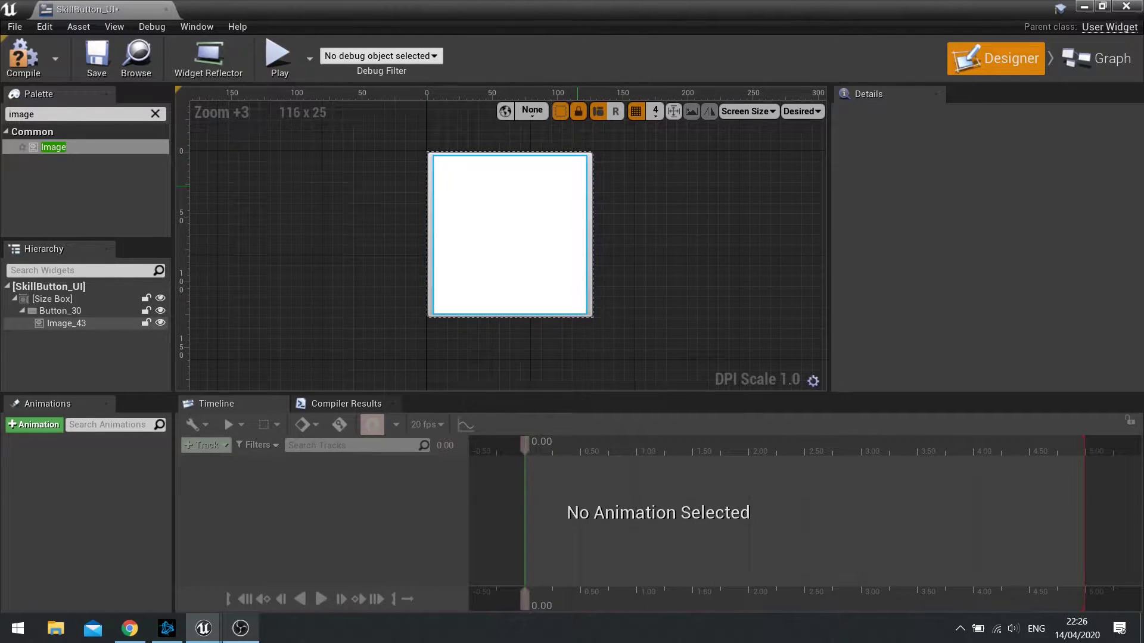
click(66, 323)
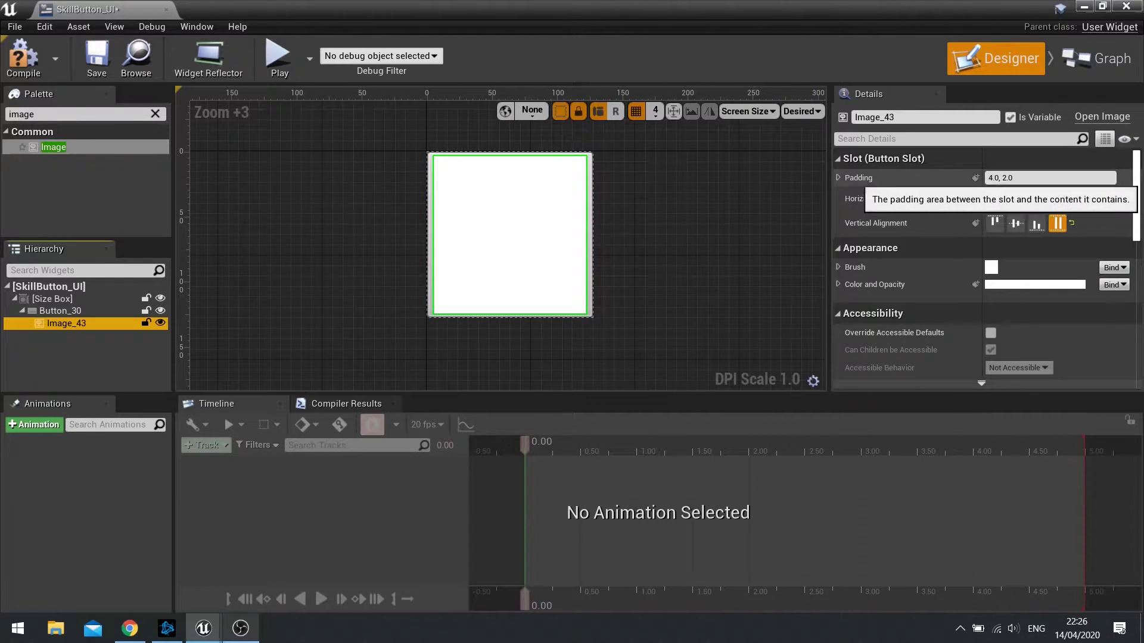
click(1048, 177)
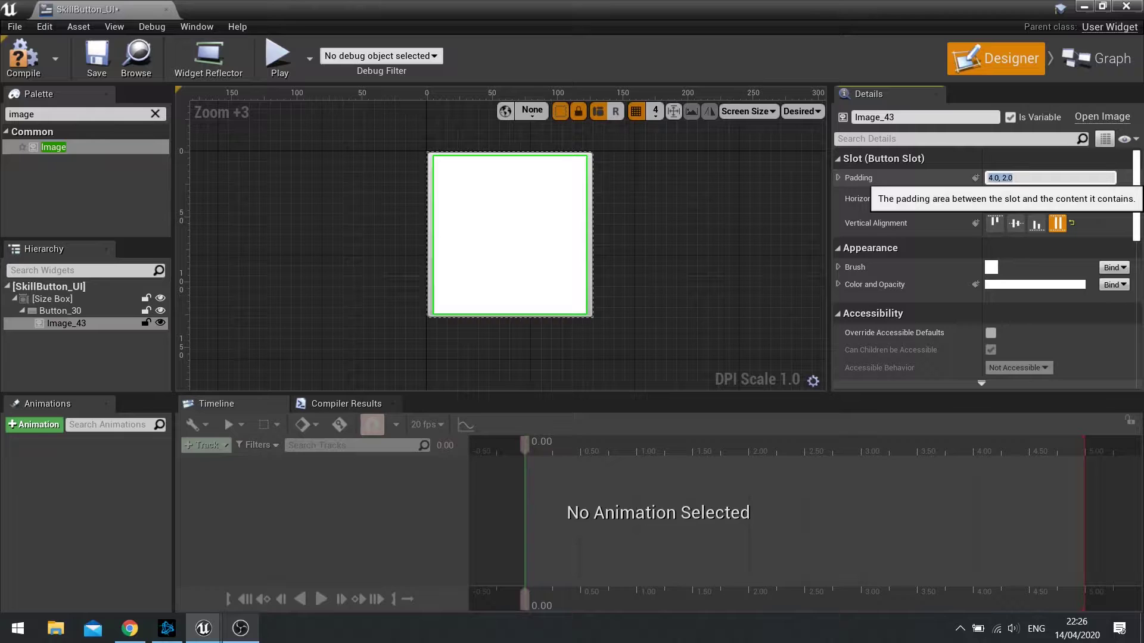
text(0)
key(Return)
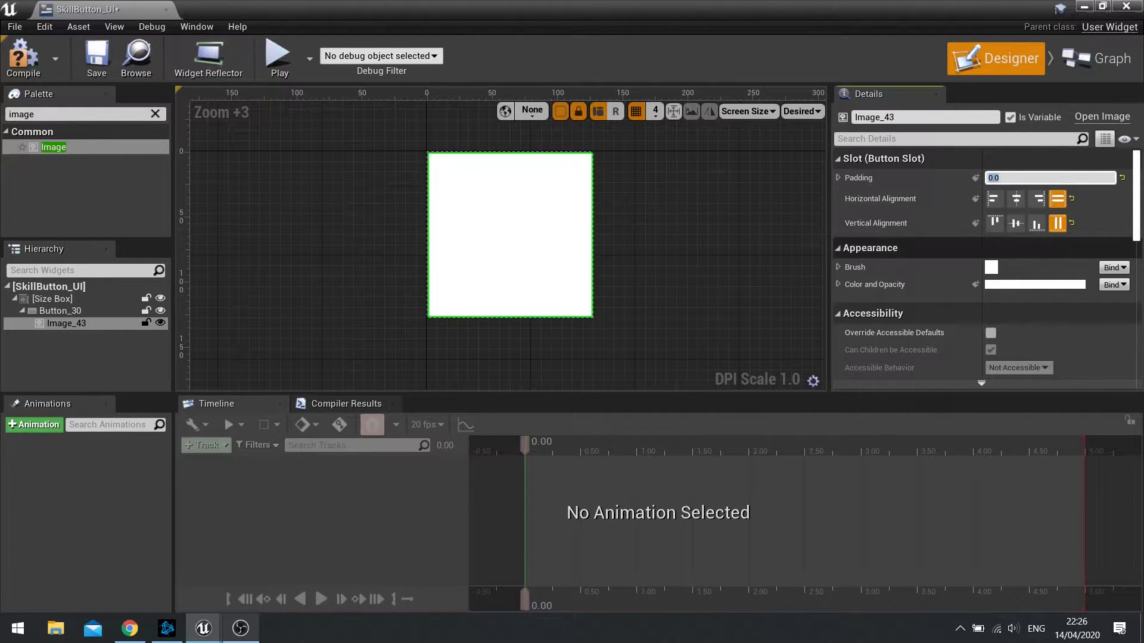
click(393, 289)
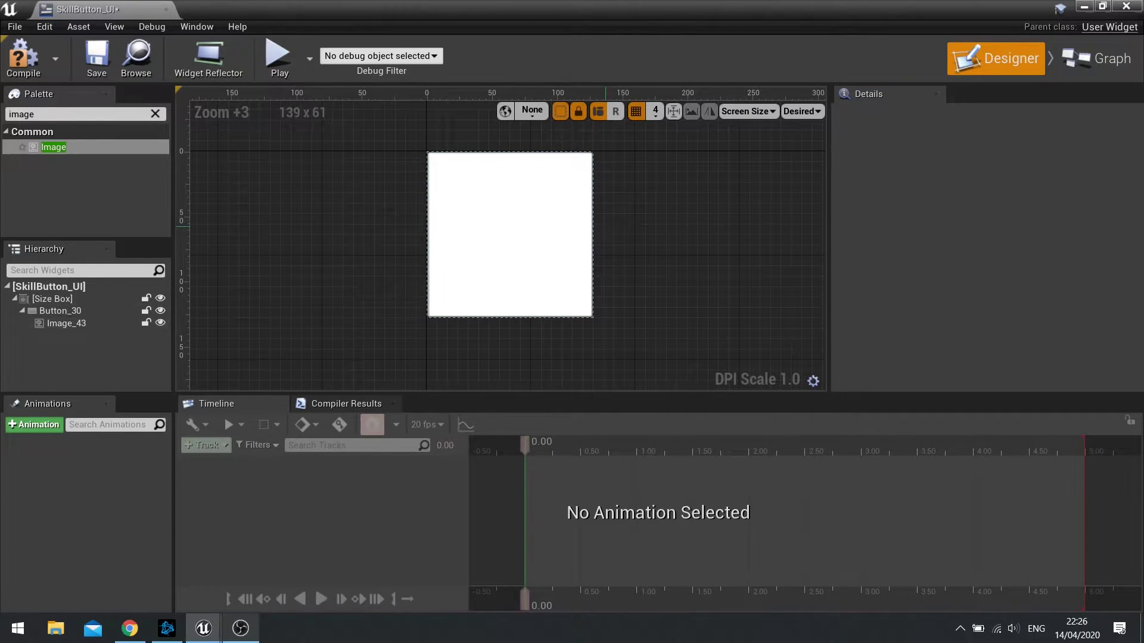
- Rename the image inside the button as SkillThumbnail
click(587, 229)
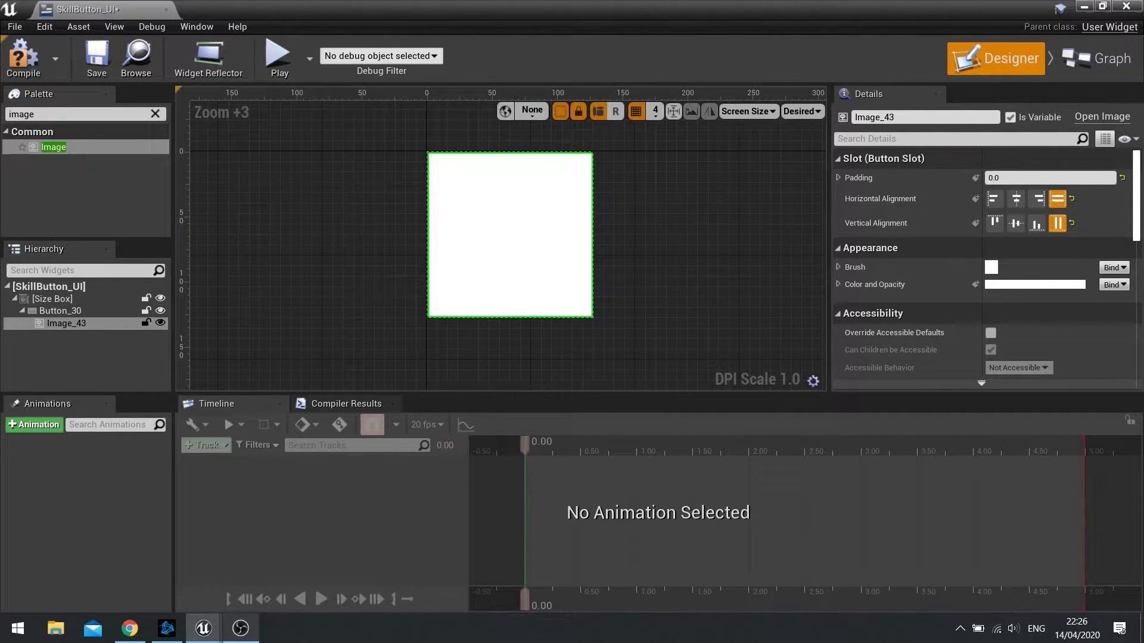
drag(897, 117, 855, 117)
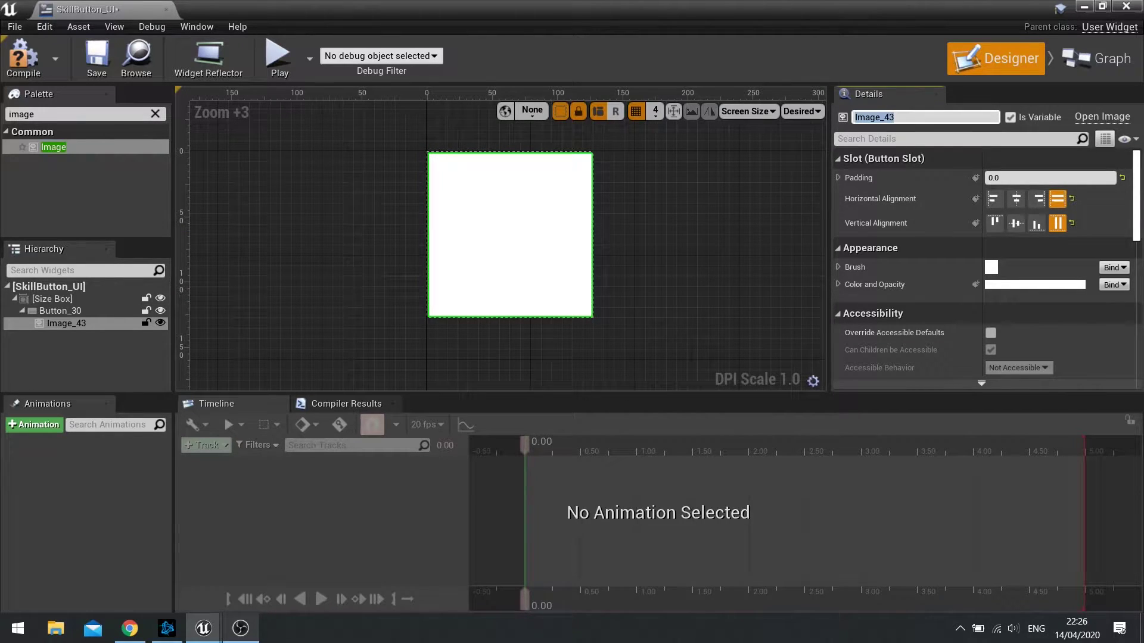
text(SkillThumbnail)
key(Return)
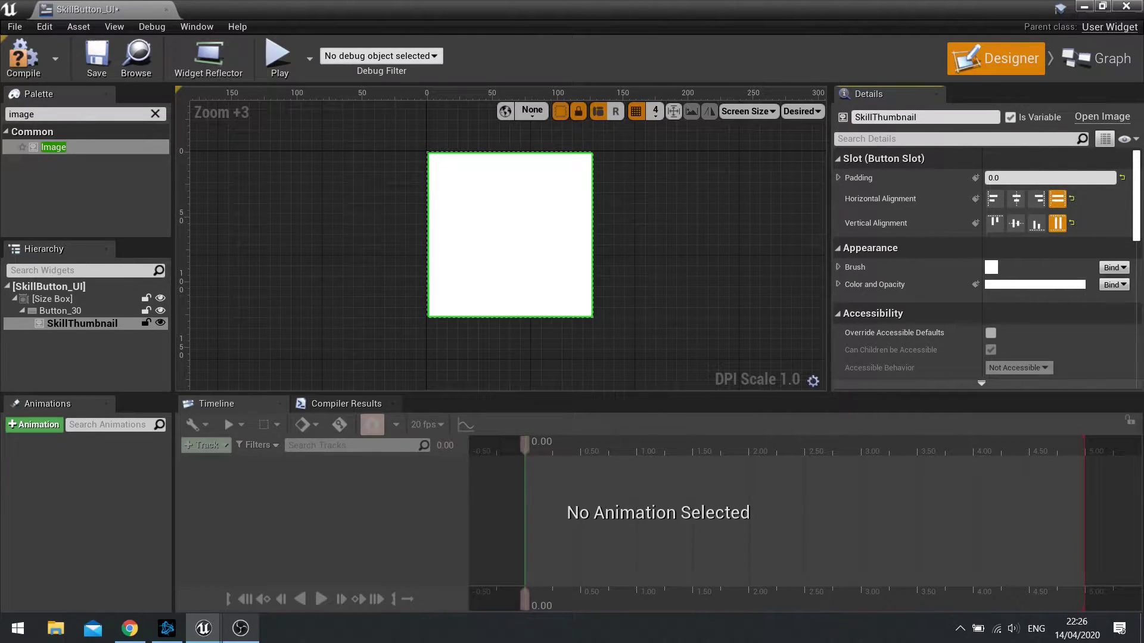
- Rename the button inside the Size Box as SkillButton
click(60, 311)
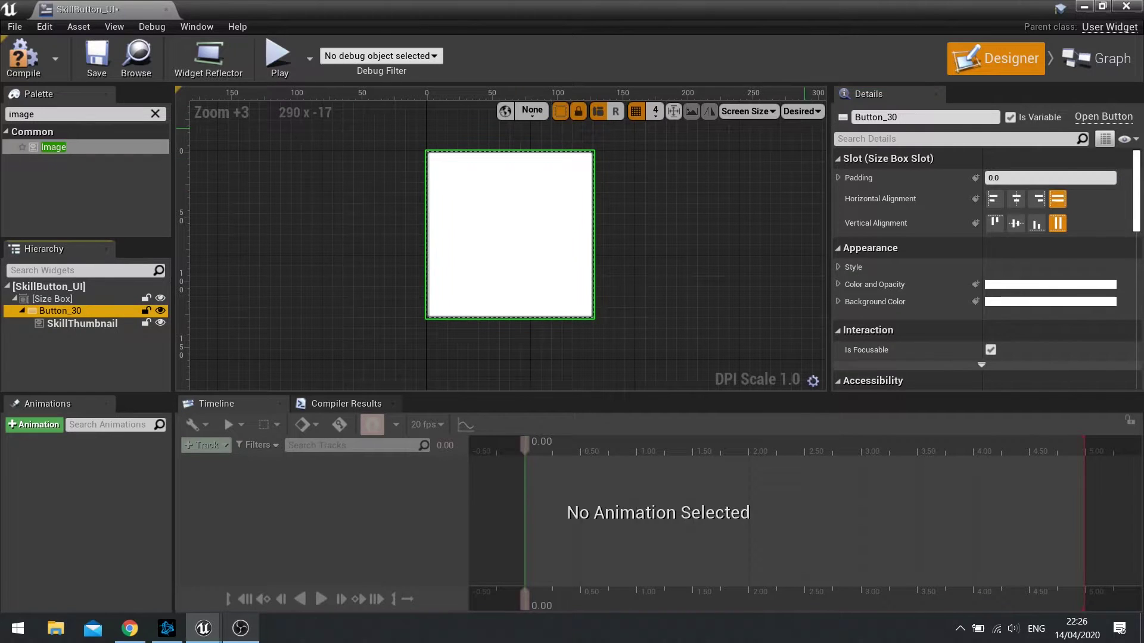
drag(912, 117, 731, 116)
text(Skill)
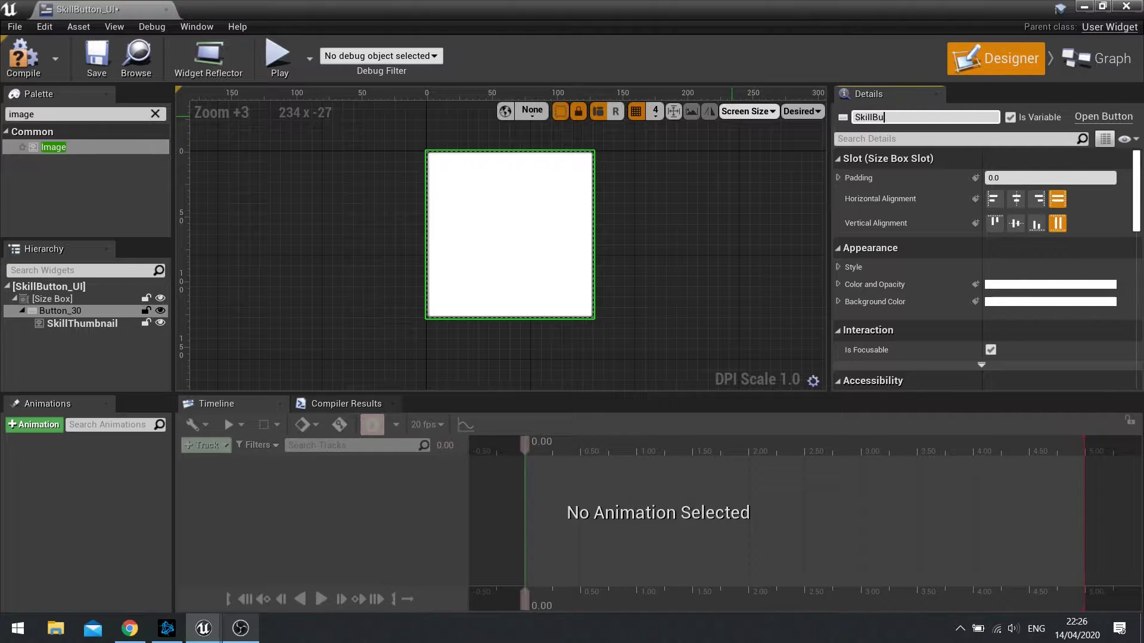
key(Return)
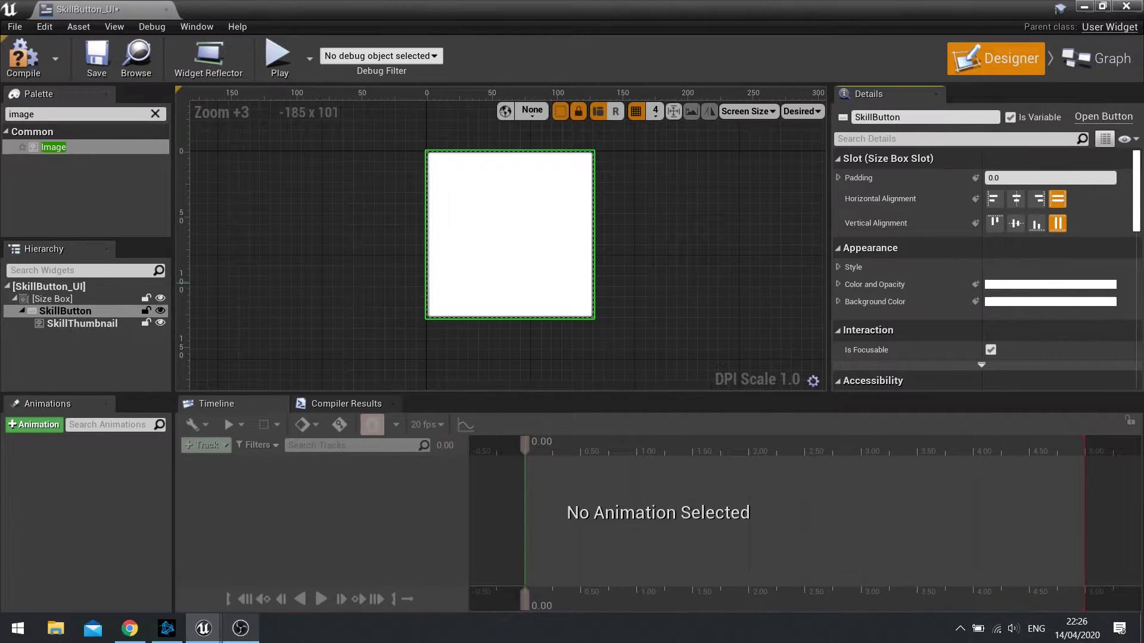
- Review the Size Box, SkillButton and SkillThumbnail settings and compile the SkillButton_UI widget
click(52, 298)
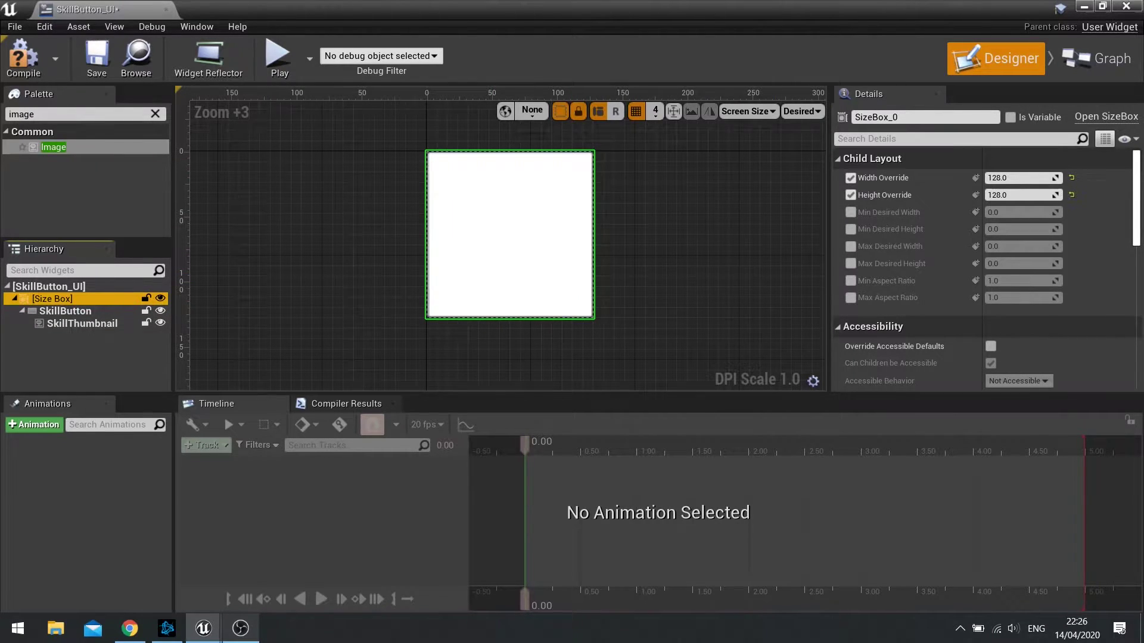
click(71, 311)
click(71, 323)
click(72, 310)
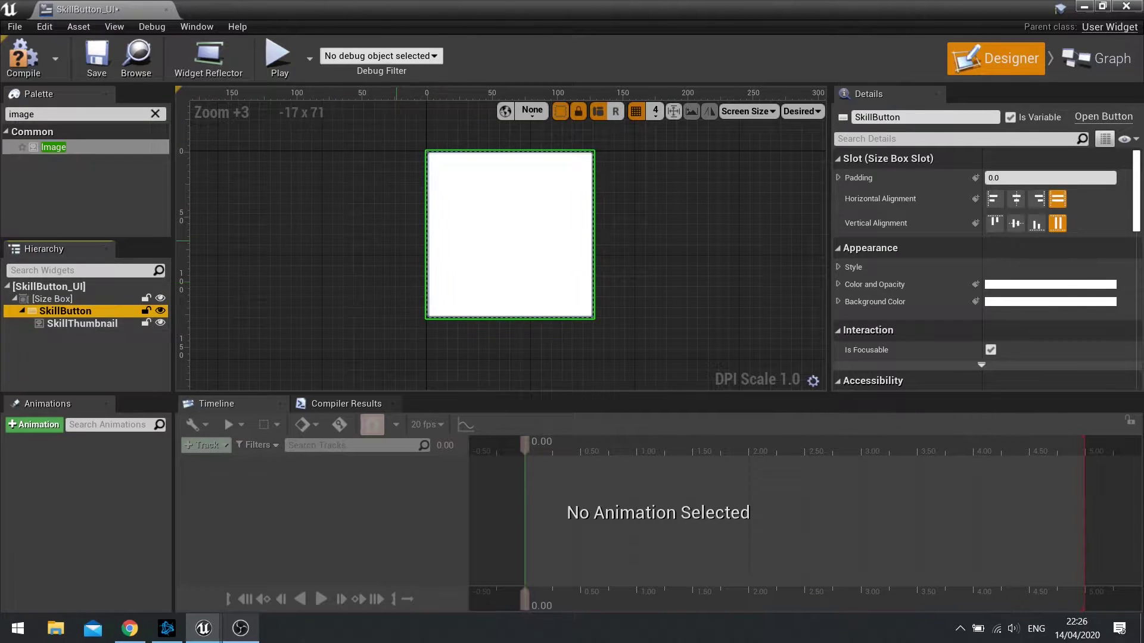
click(23, 60)
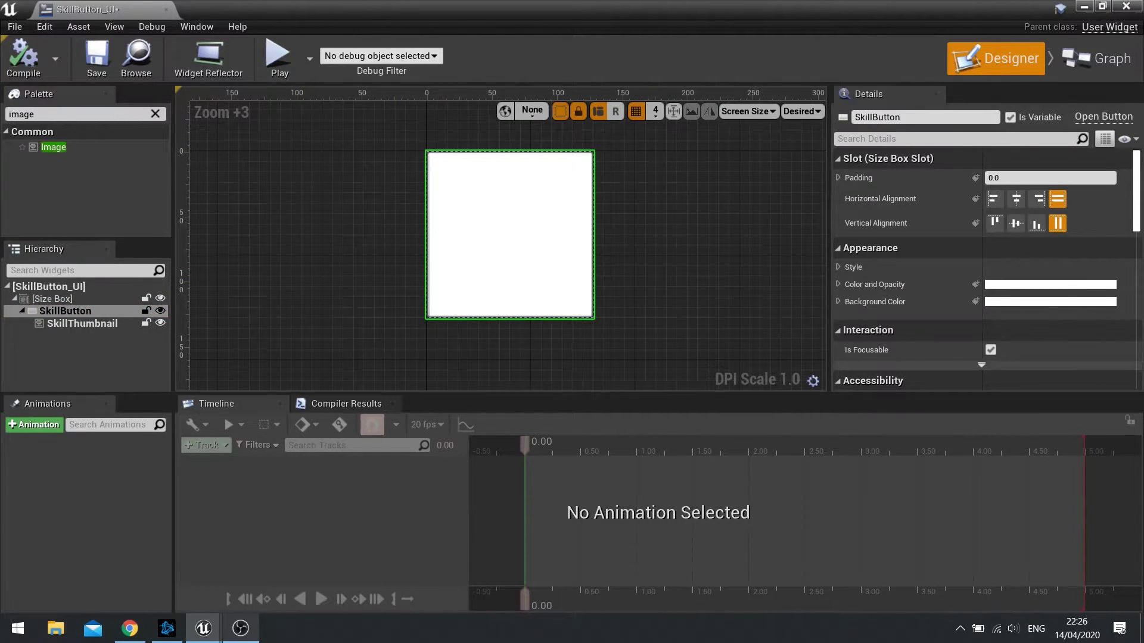
- Close the SkillButton_UI editor and open the SkillWindow_UI widget from the UserInterface folder for editing
click(1126, 6)
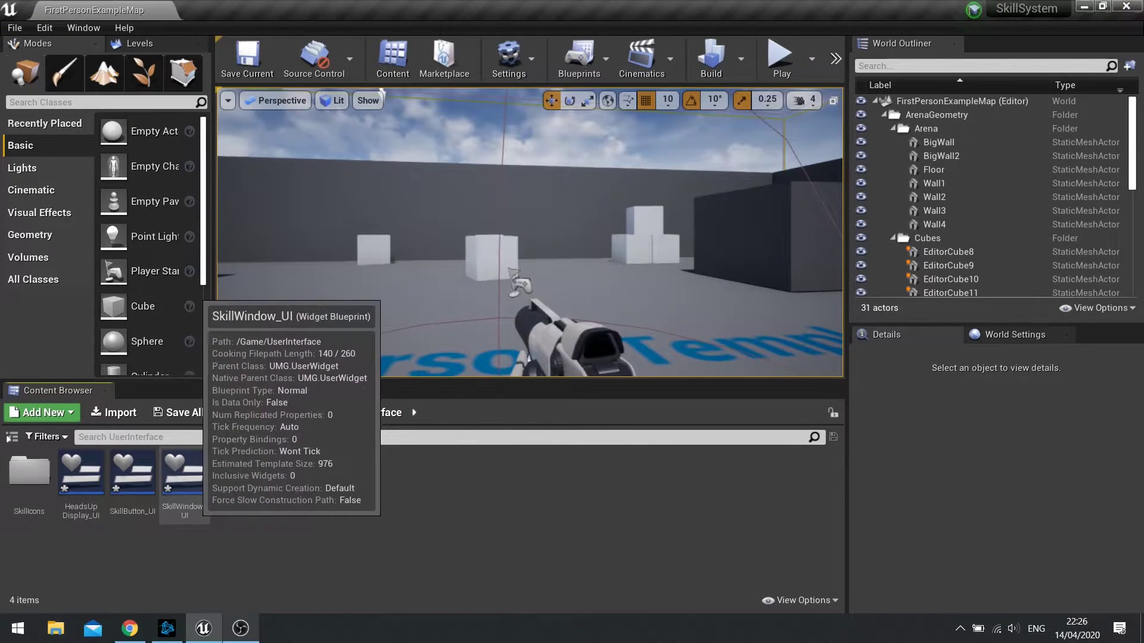
double_click(185, 474)
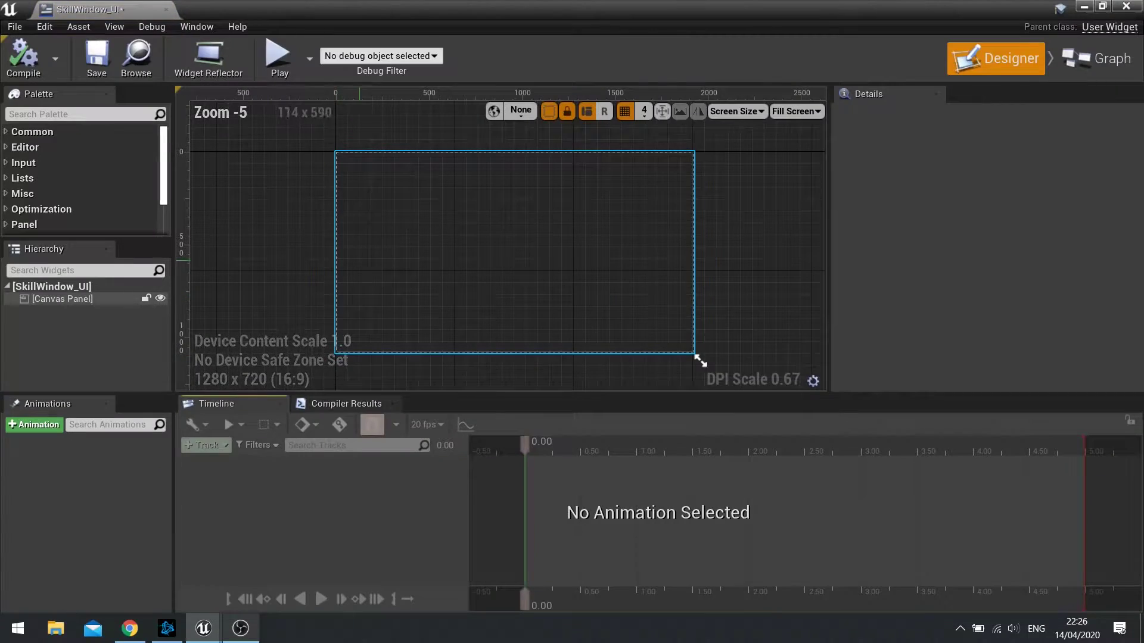
- Delete the root Canvas Panel from the SkillWindow_UI hierarchy
right_drag(700, 361, 733, 364)
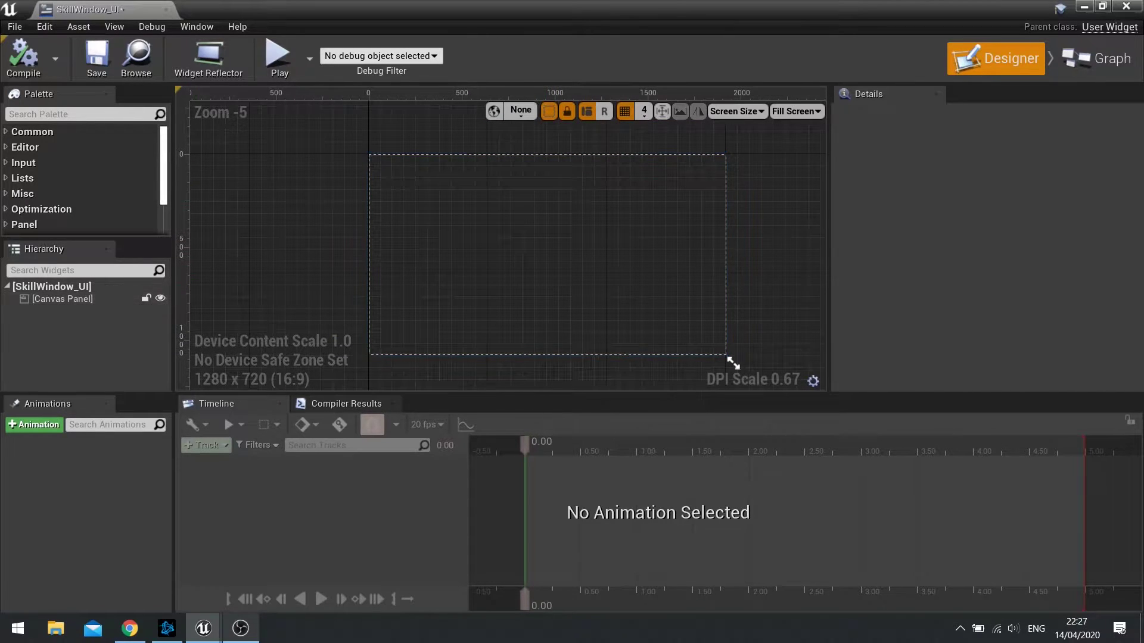
click(90, 299)
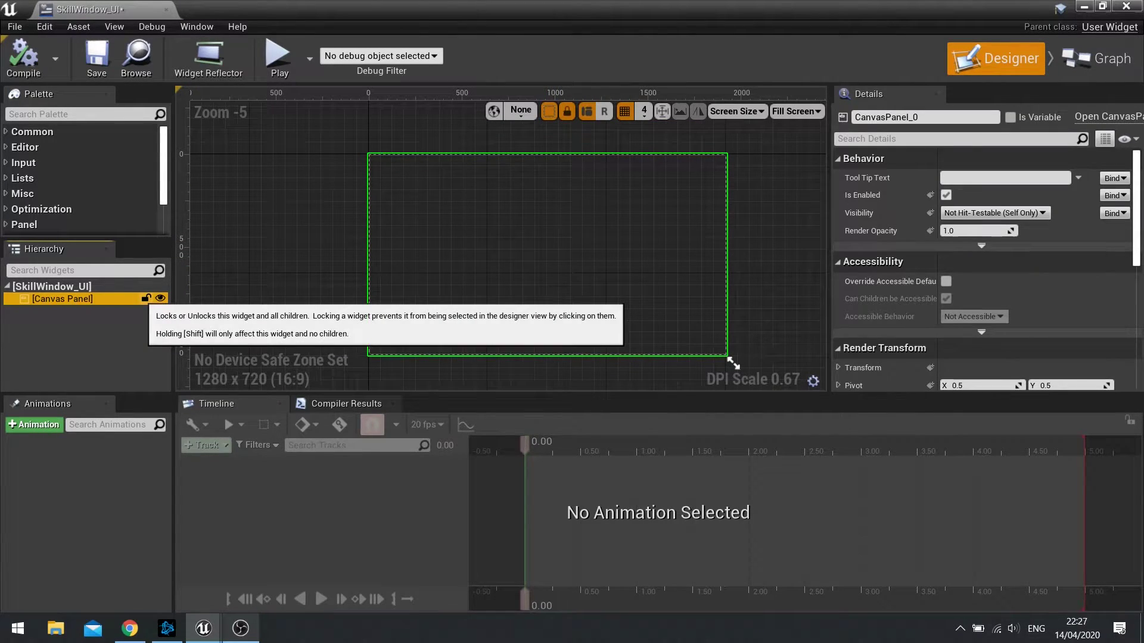
key(Delete)
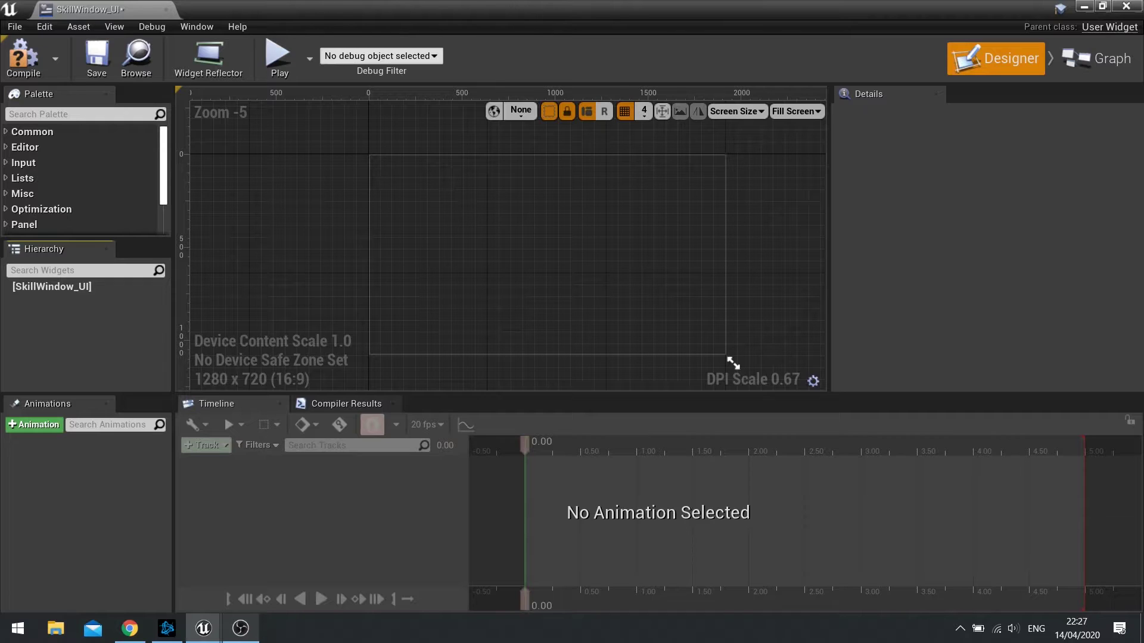
- Find the Size Box widget in the palette and add it as the root of SkillWindow_UI
click(81, 114)
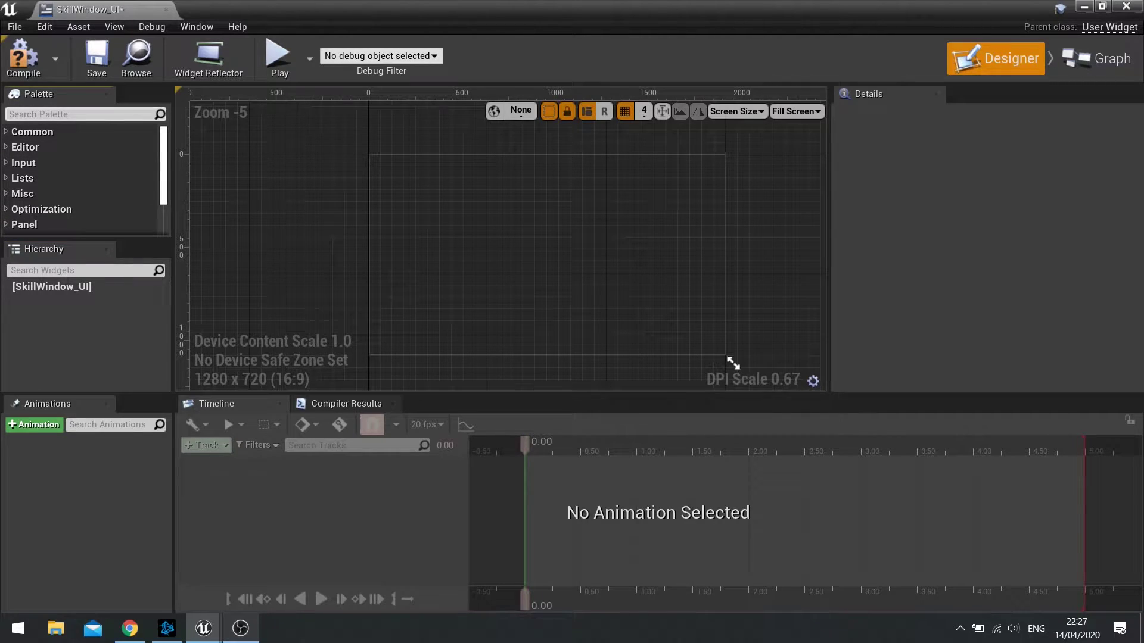
text(size)
click(58, 147)
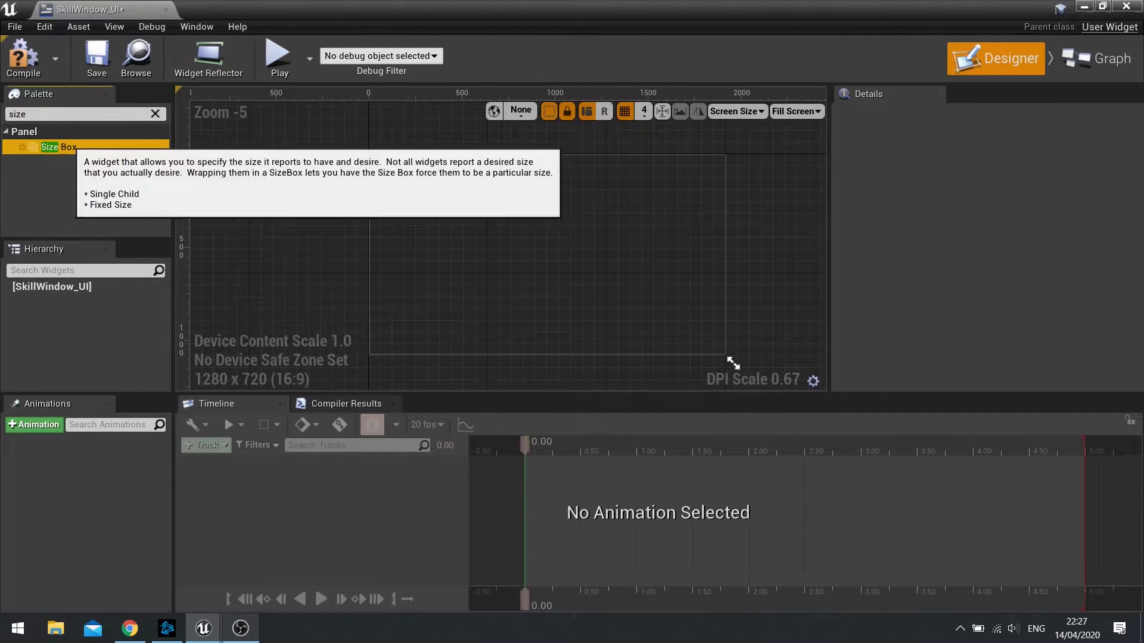
drag(58, 146, 60, 287)
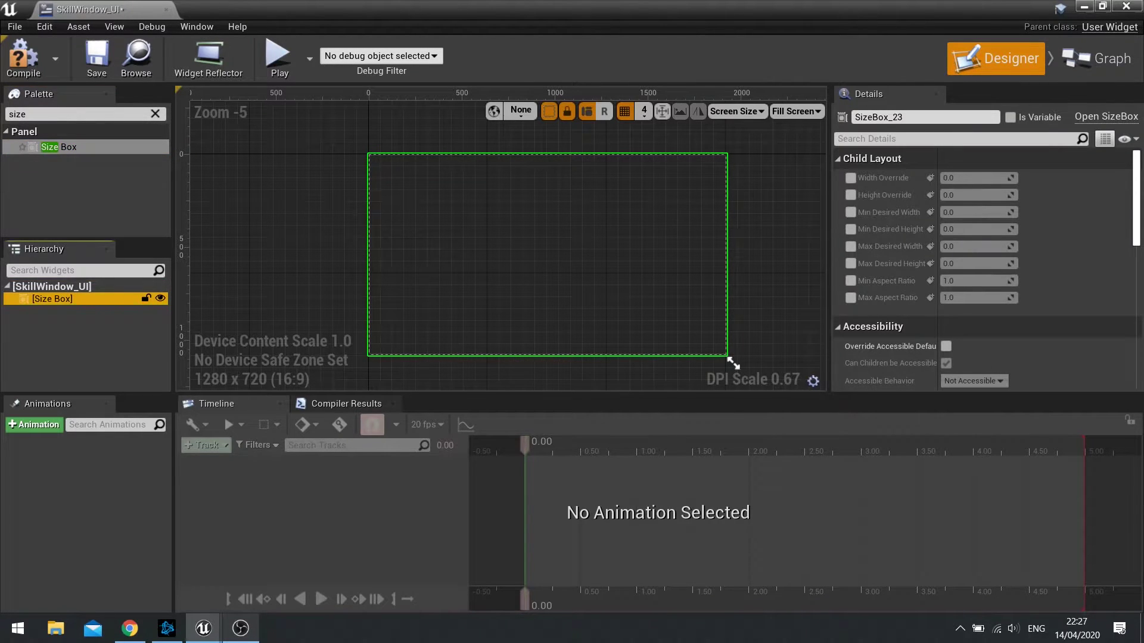
- Add a Border widget inside the Size Box and reselect the Size Box
click(155, 113)
text(border)
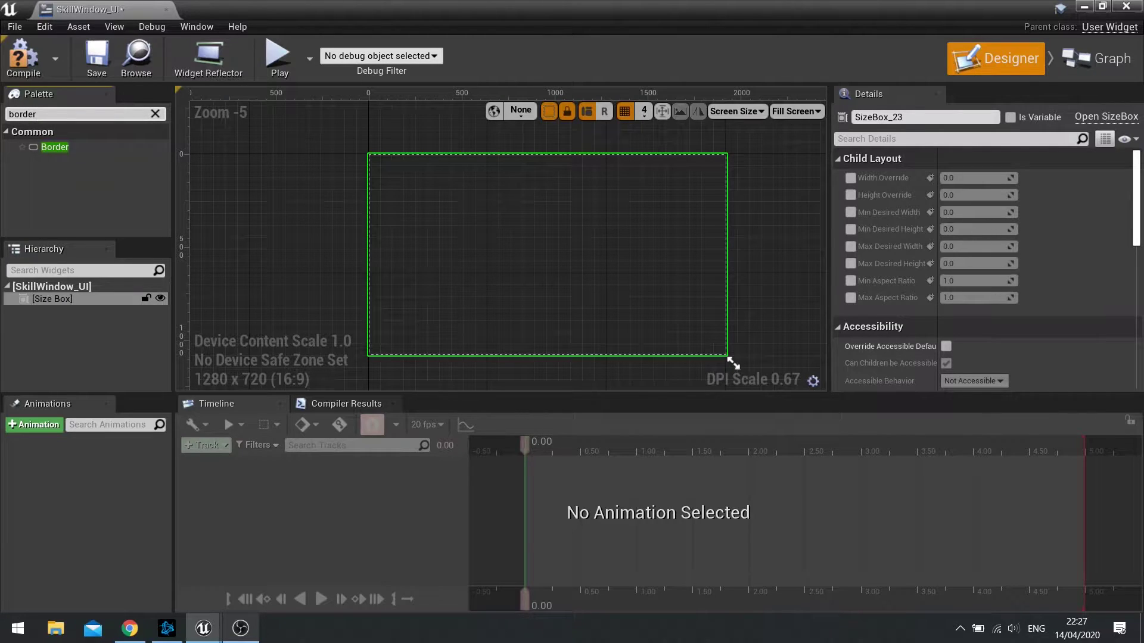
drag(55, 147, 65, 299)
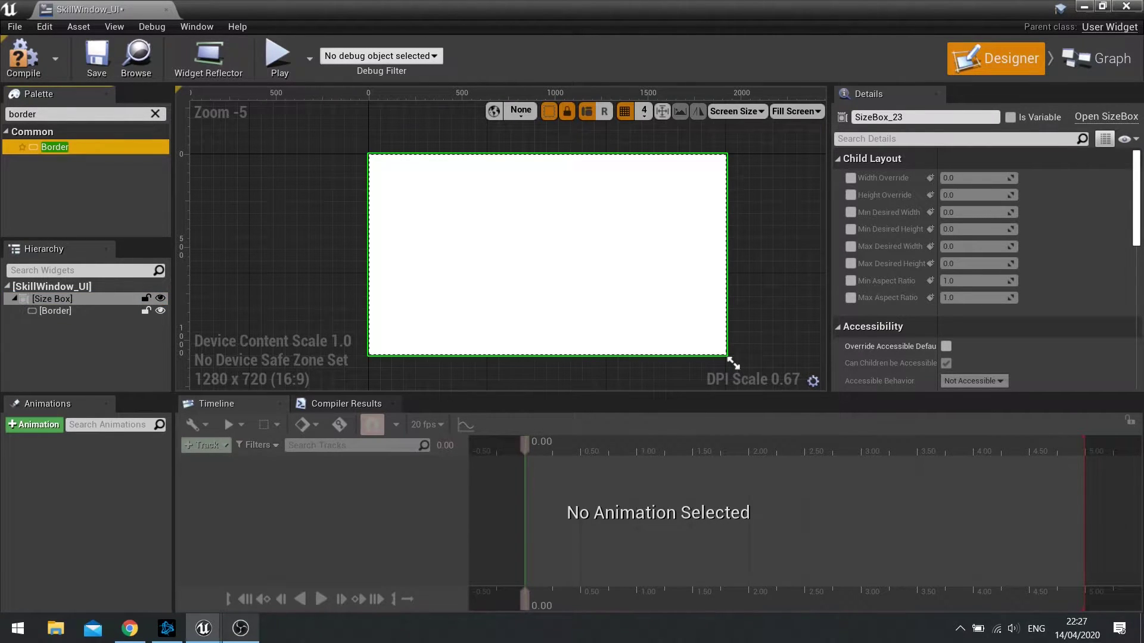
click(54, 311)
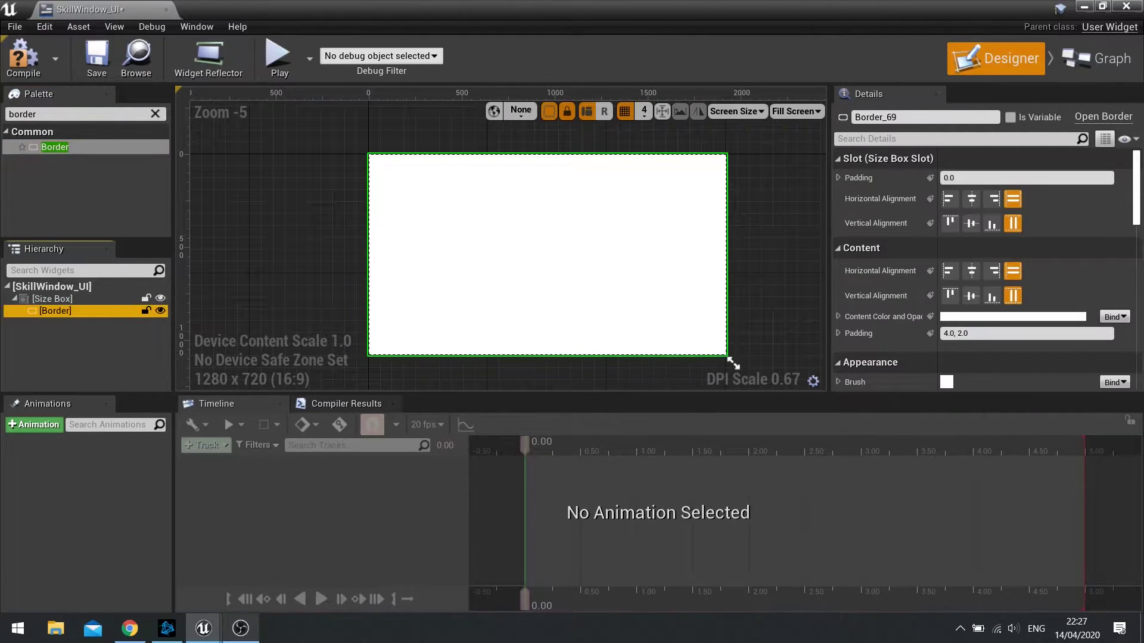
click(52, 298)
click(52, 298)
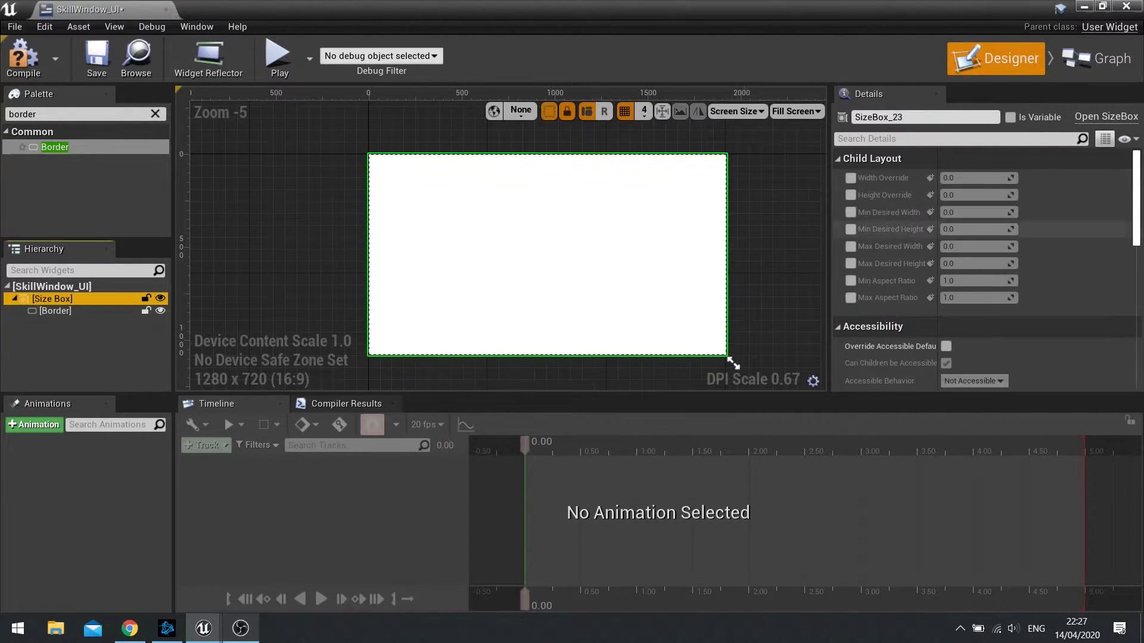
click(850, 195)
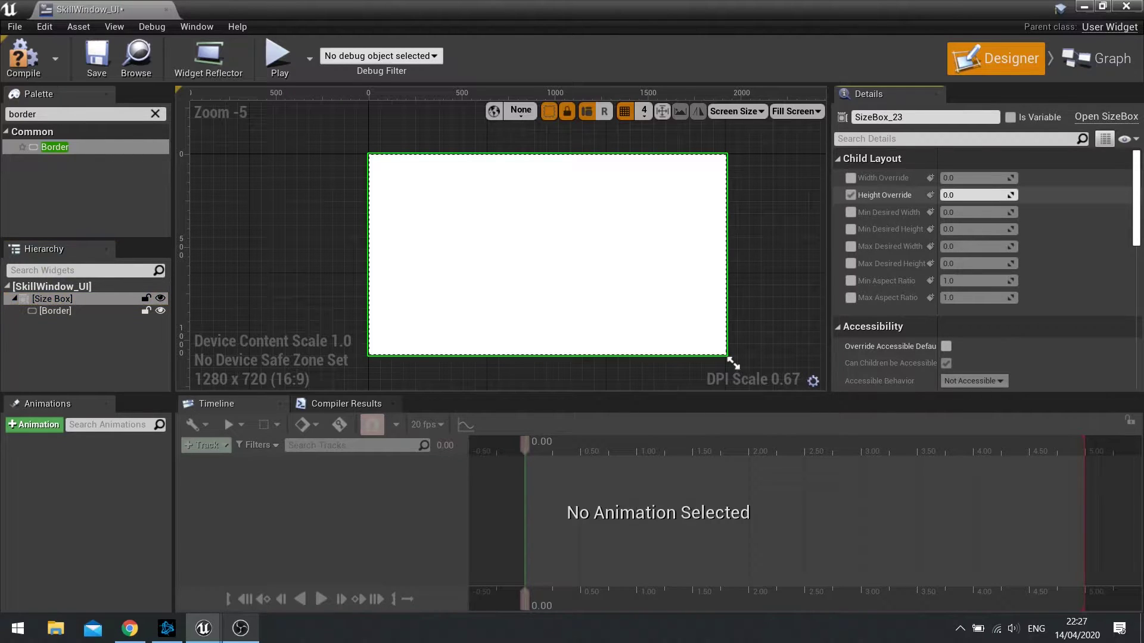
click(850, 195)
click(850, 178)
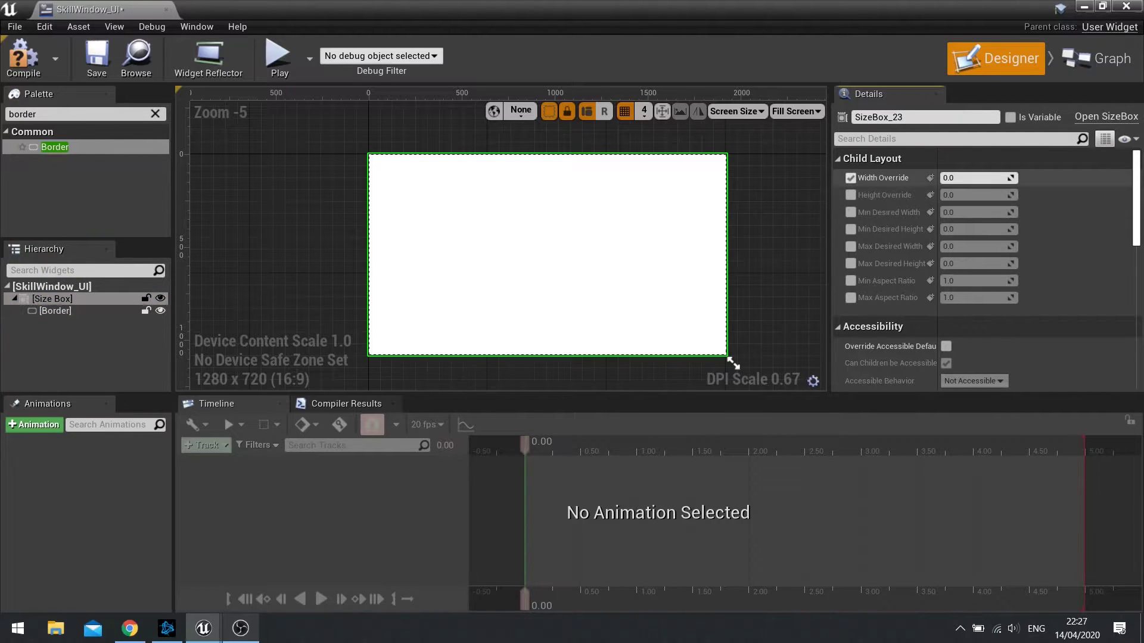
click(975, 178)
key(Return)
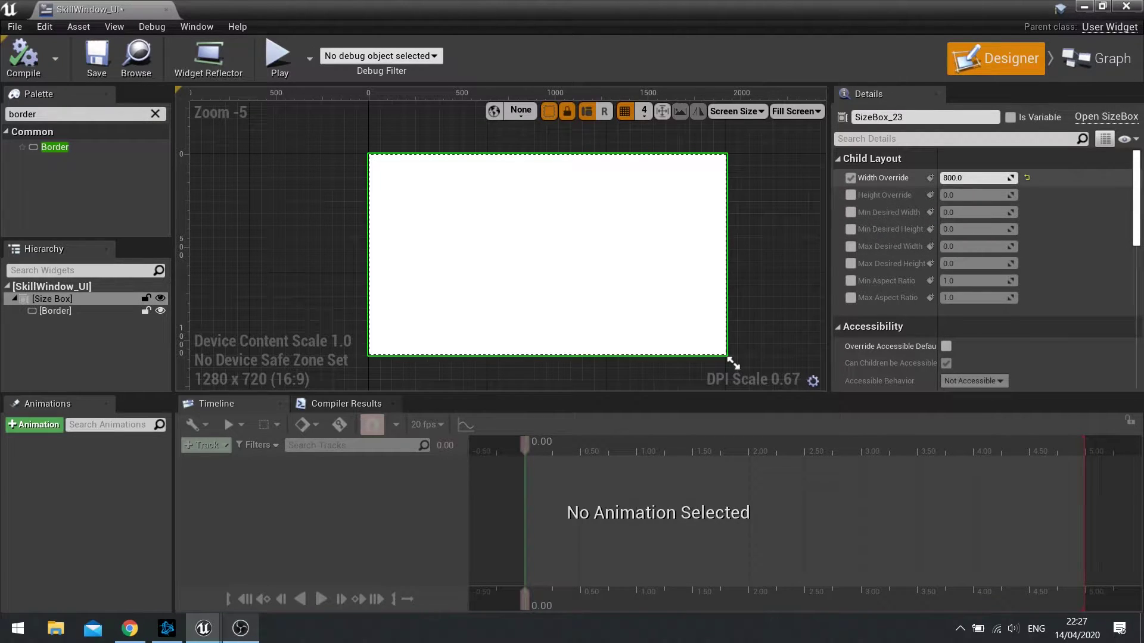
click(851, 178)
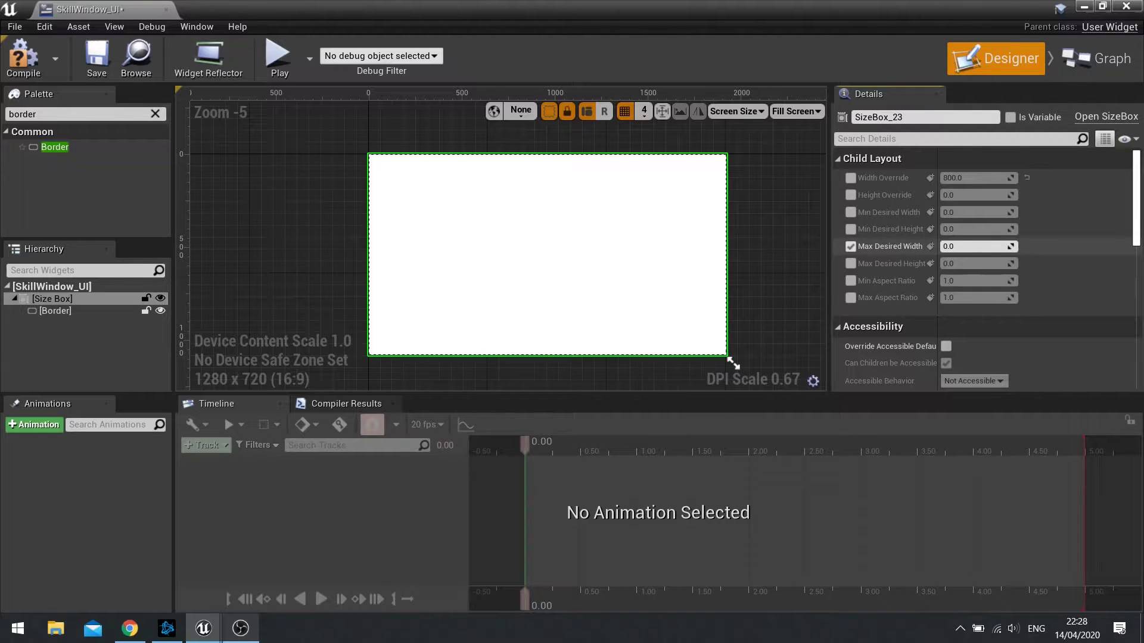
- Enable the Size Box's Min Desired Width at 800 and switch the designer preview from Fill Screen to Desired
click(850, 212)
click(974, 212)
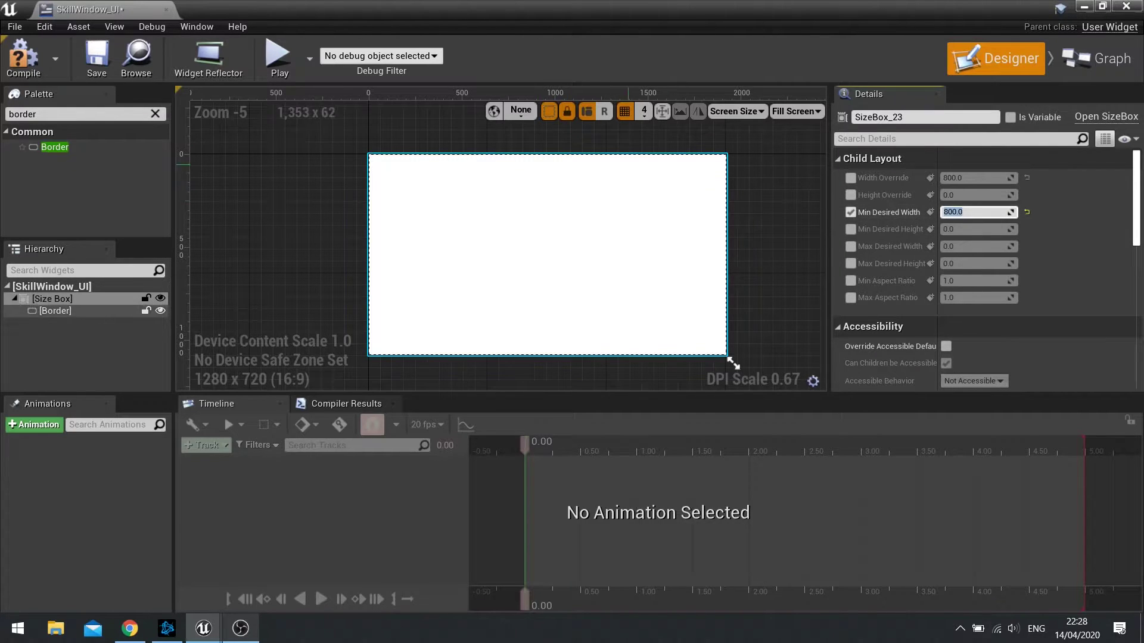
click(796, 112)
click(798, 176)
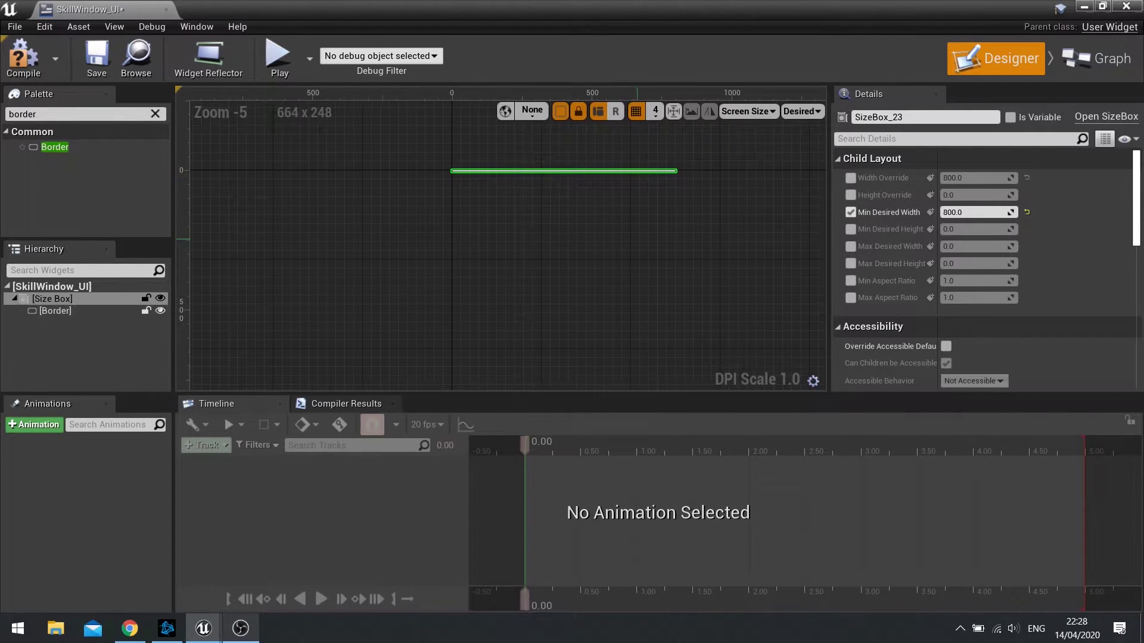
right_drag(604, 261, 497, 259)
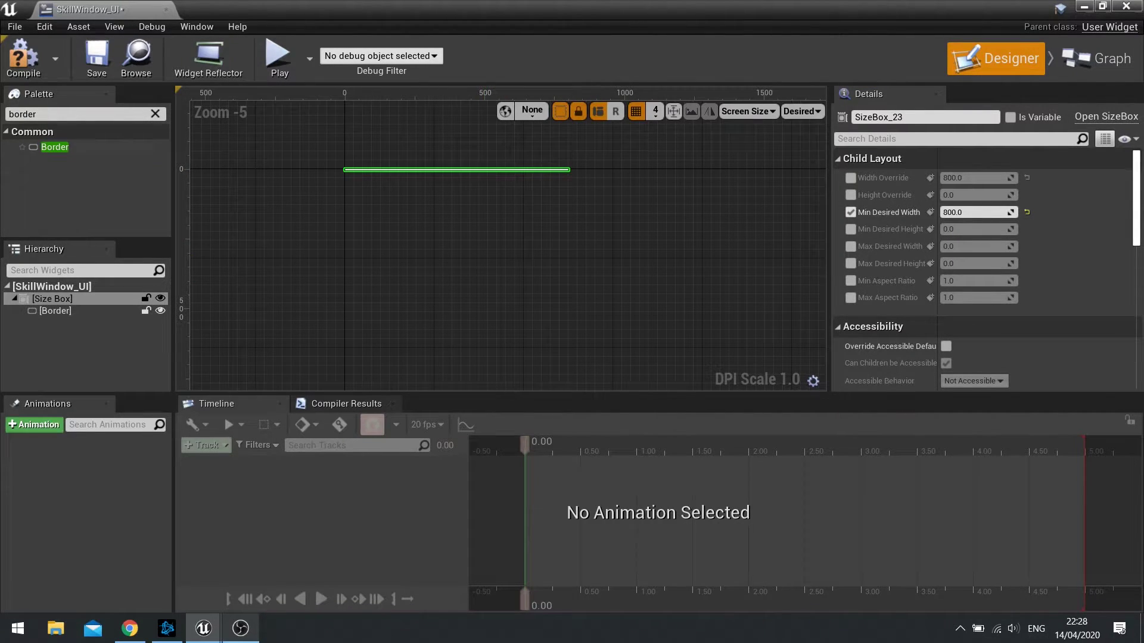
- Set the Border's Brush Color to a dark grey of value about 0.079 with alpha 0.7, saving the color as a swatch
click(55, 311)
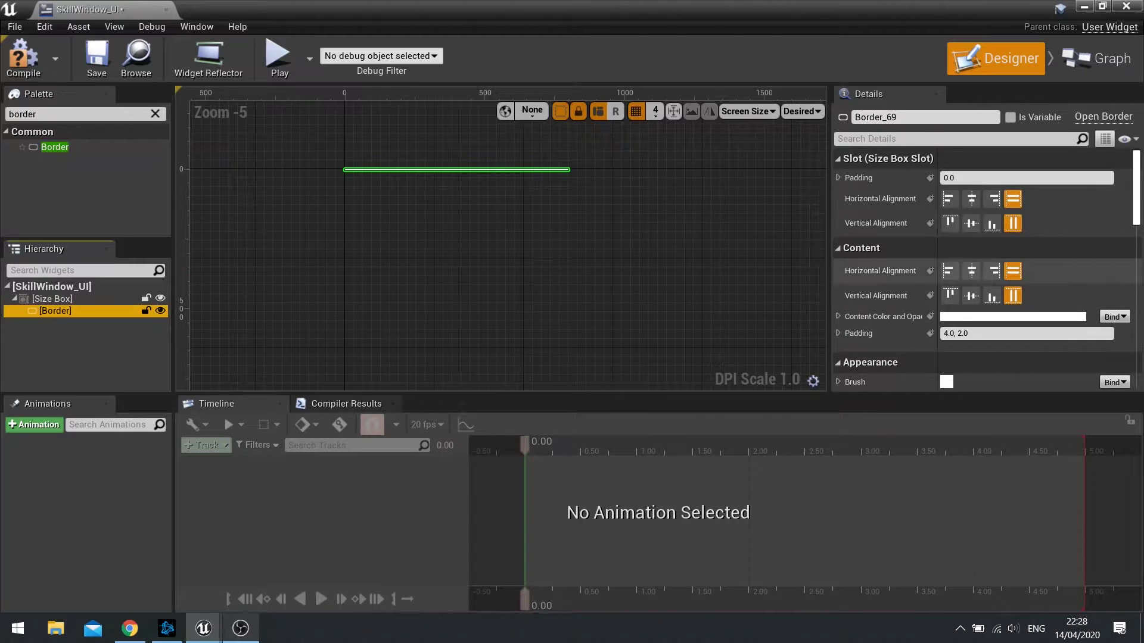
scroll(951, 270, down, 2)
scroll(982, 268, down, 2)
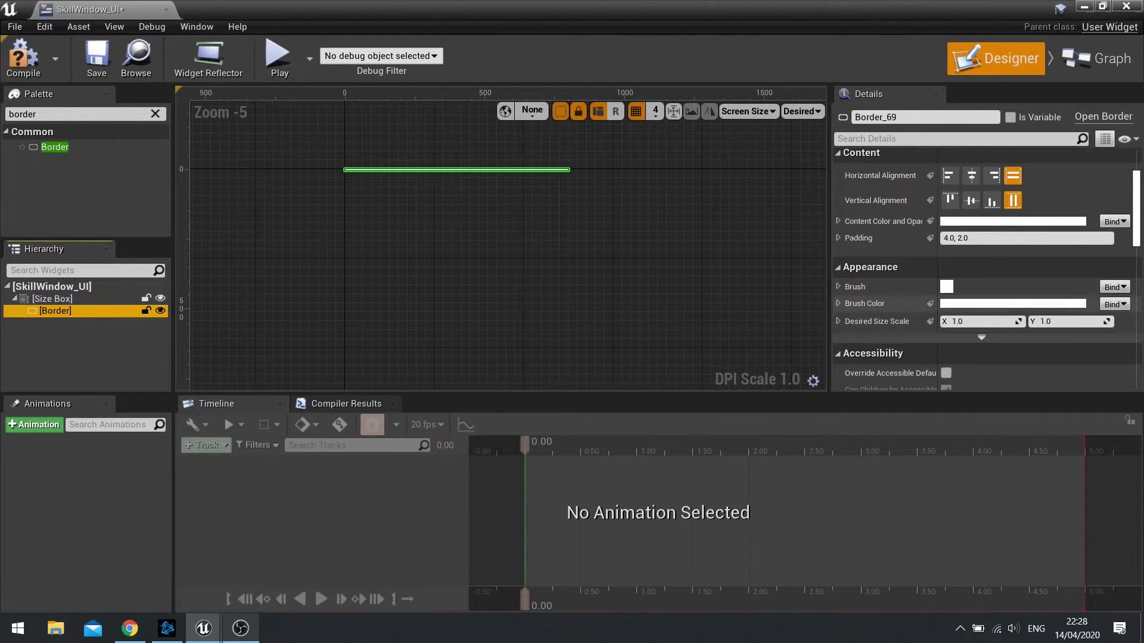
click(1012, 303)
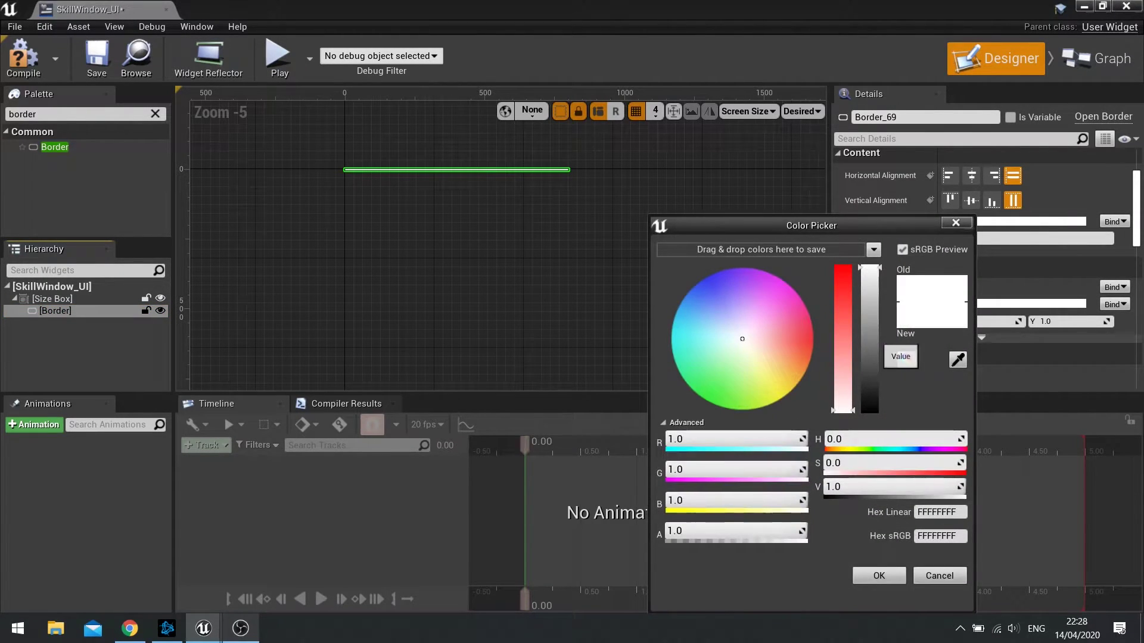
drag(871, 339, 871, 399)
click(768, 531)
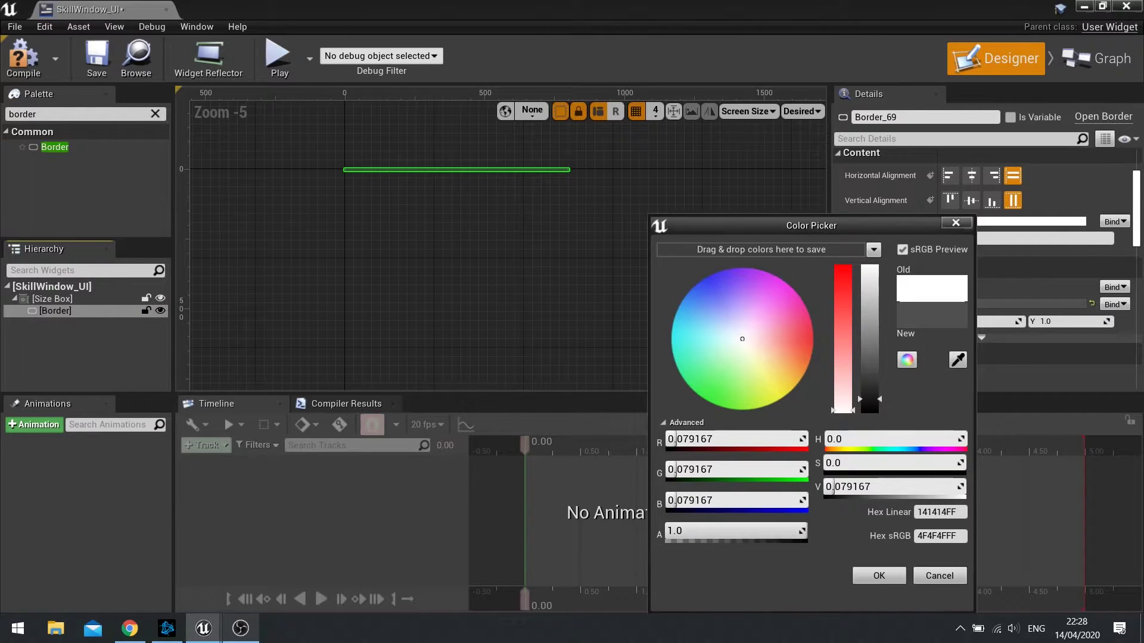
text(0)
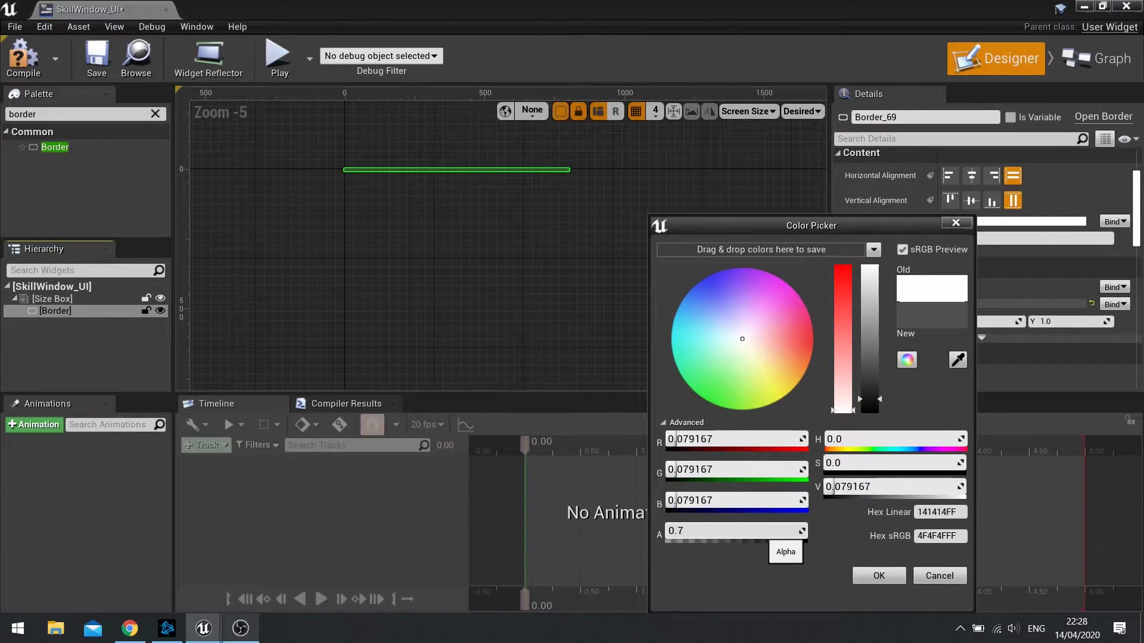
text(.7)
key(Return)
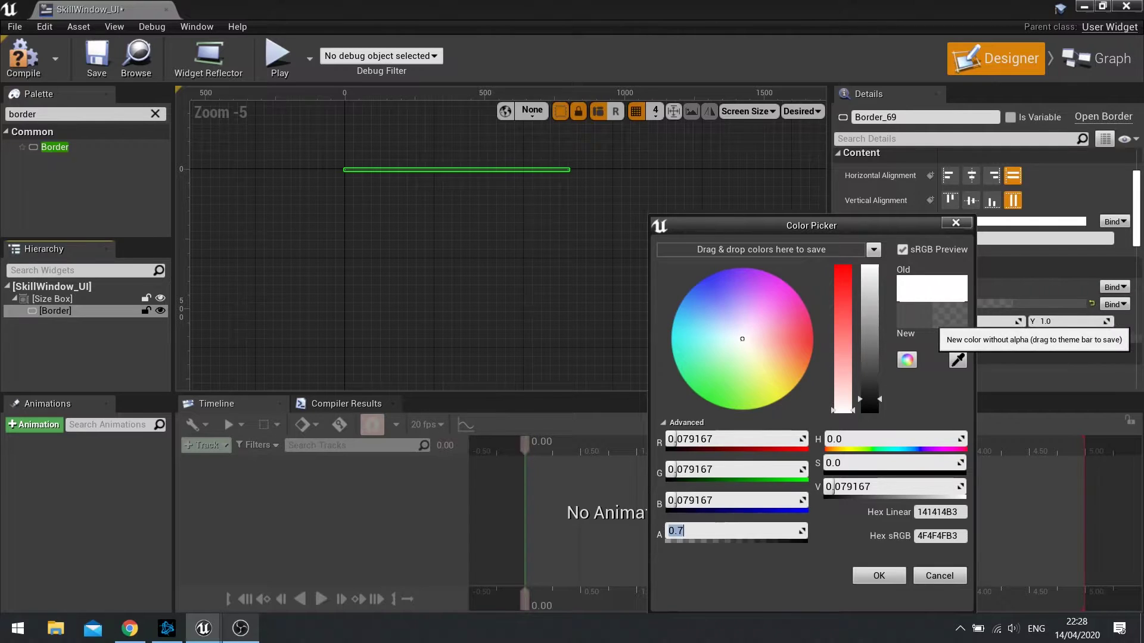
drag(929, 320, 781, 250)
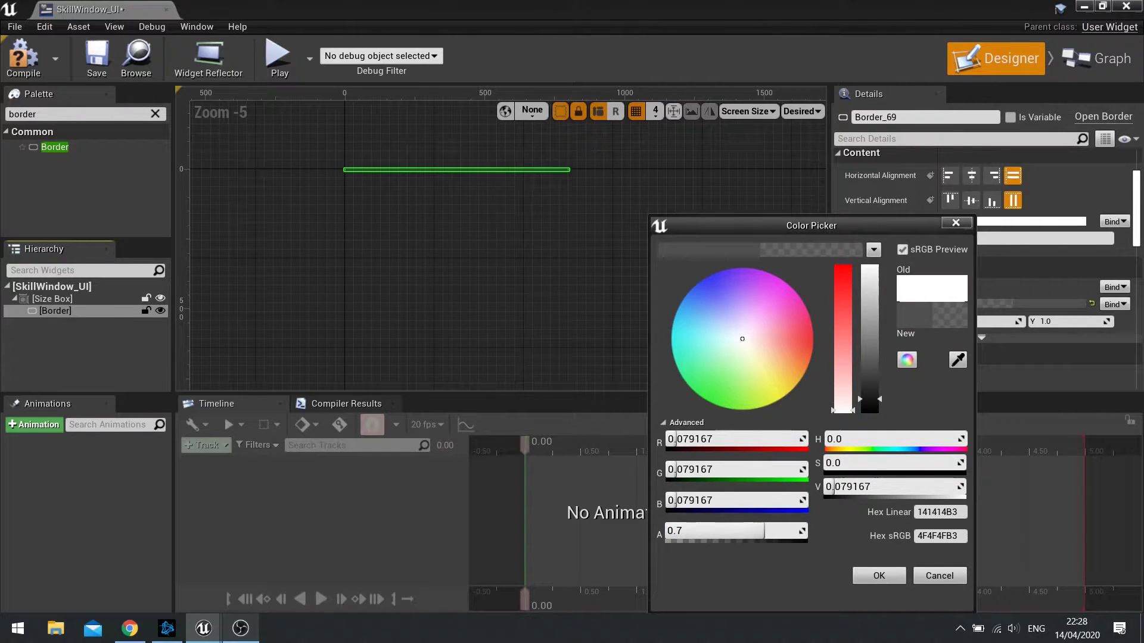
click(879, 575)
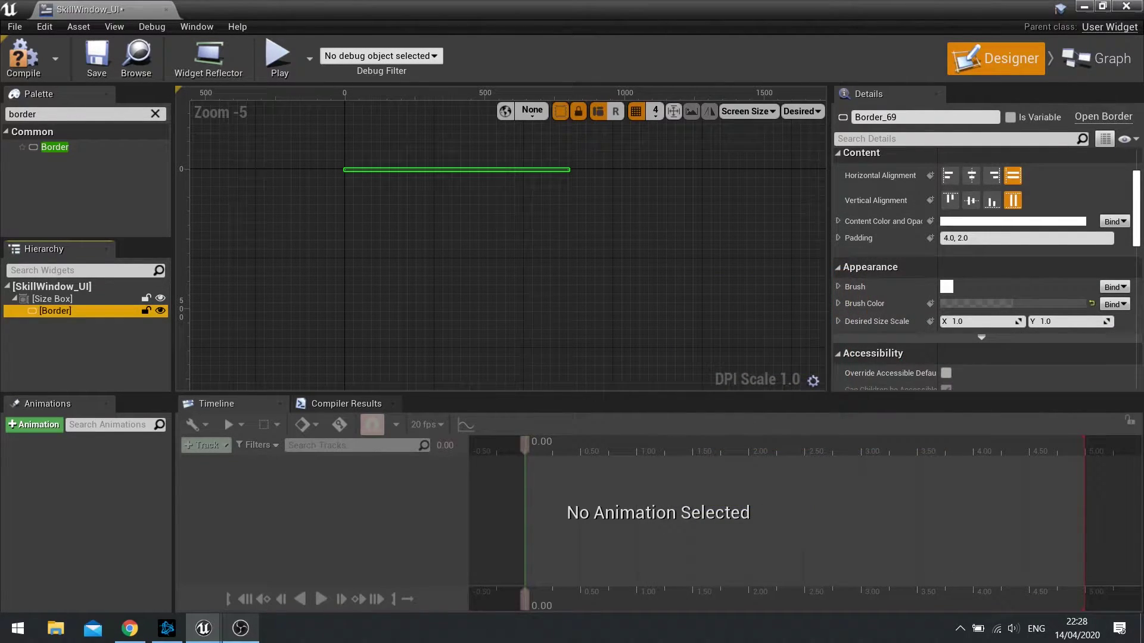
click(539, 360)
click(155, 113)
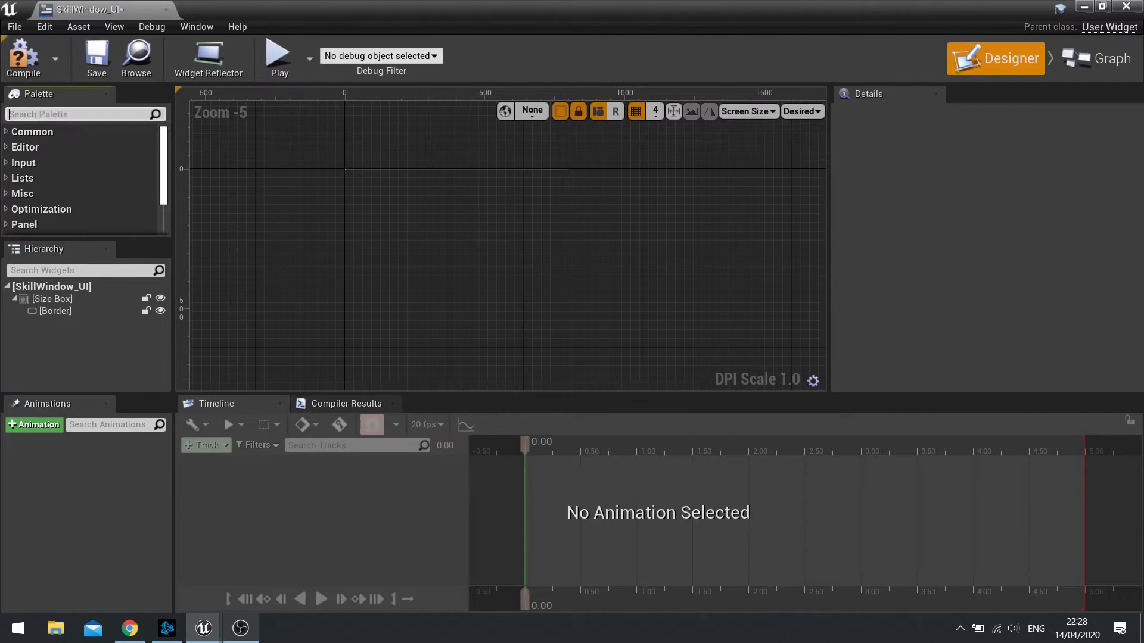
click(55, 310)
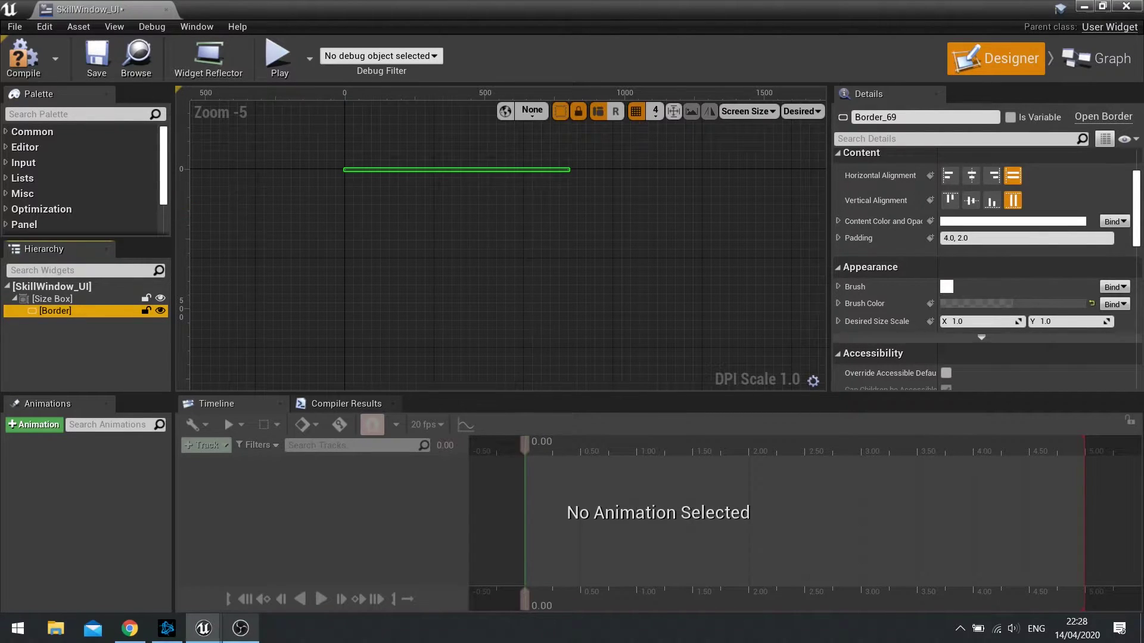
click(79, 113)
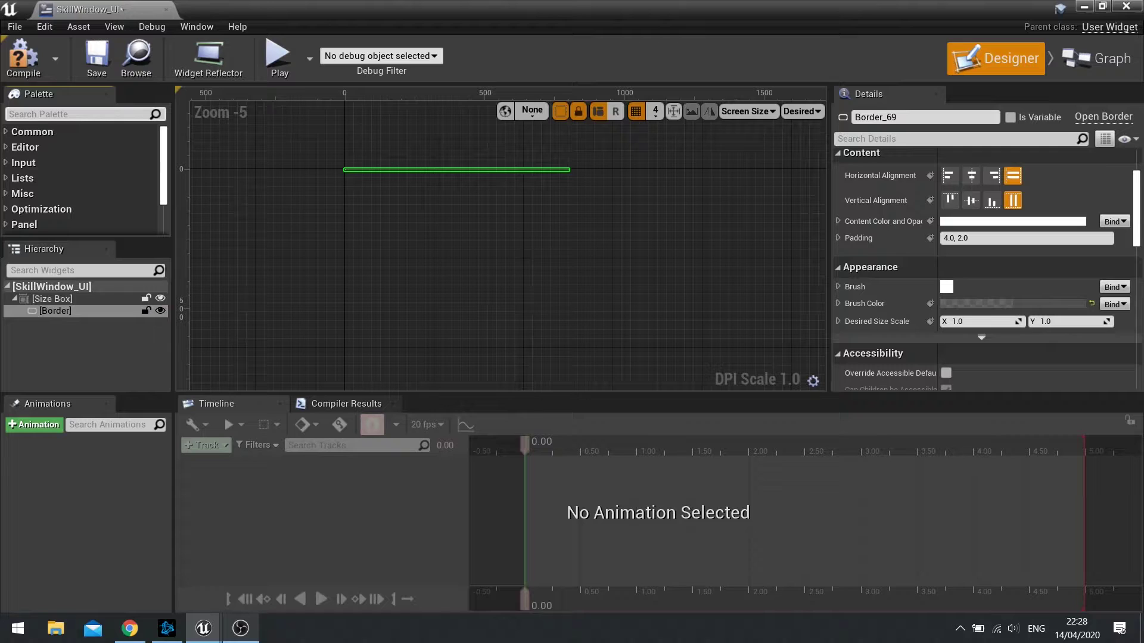
click(58, 311)
right_click(58, 311)
mouse_move(95, 431)
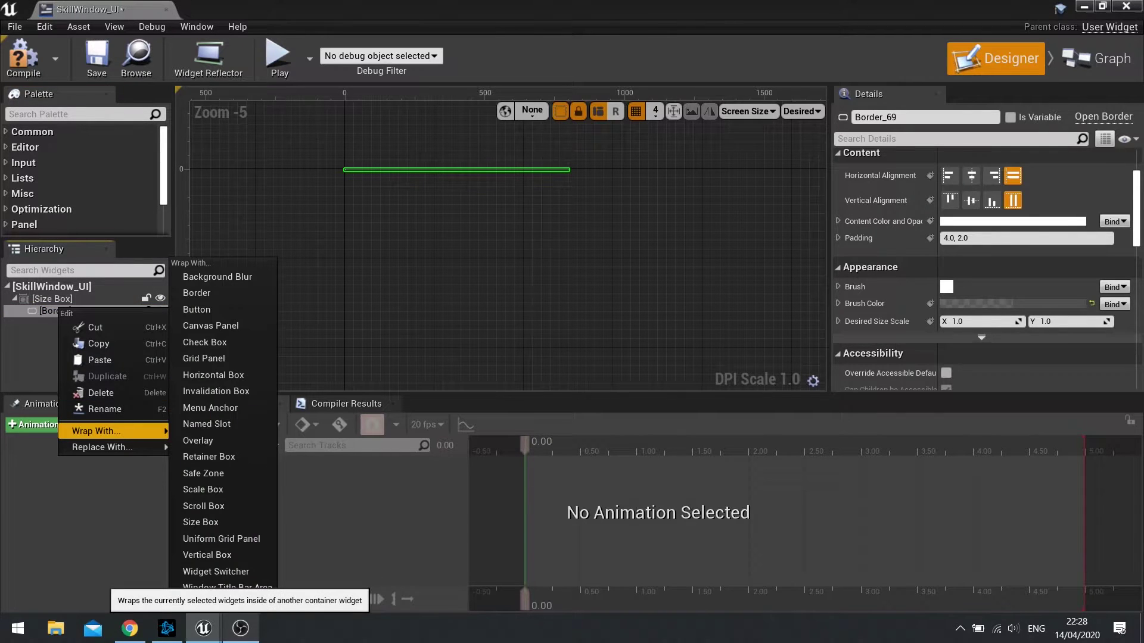
click(42, 352)
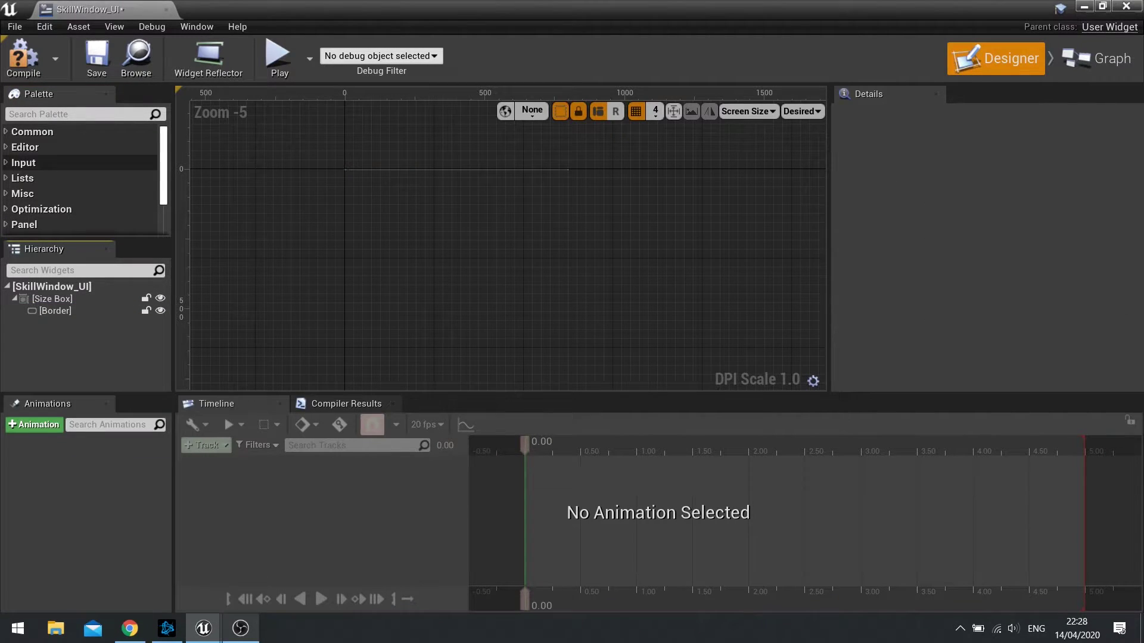
- Find the Vertical Box widget in the palette, nest it inside the Border and select it
text(vertical)
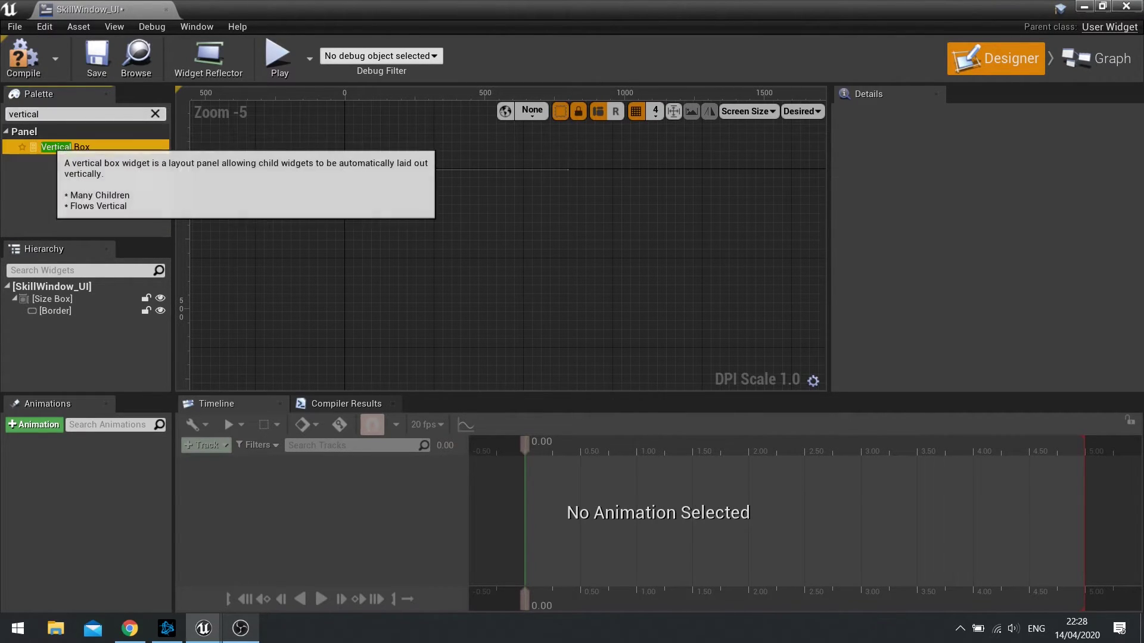
drag(63, 146, 60, 314)
click(74, 323)
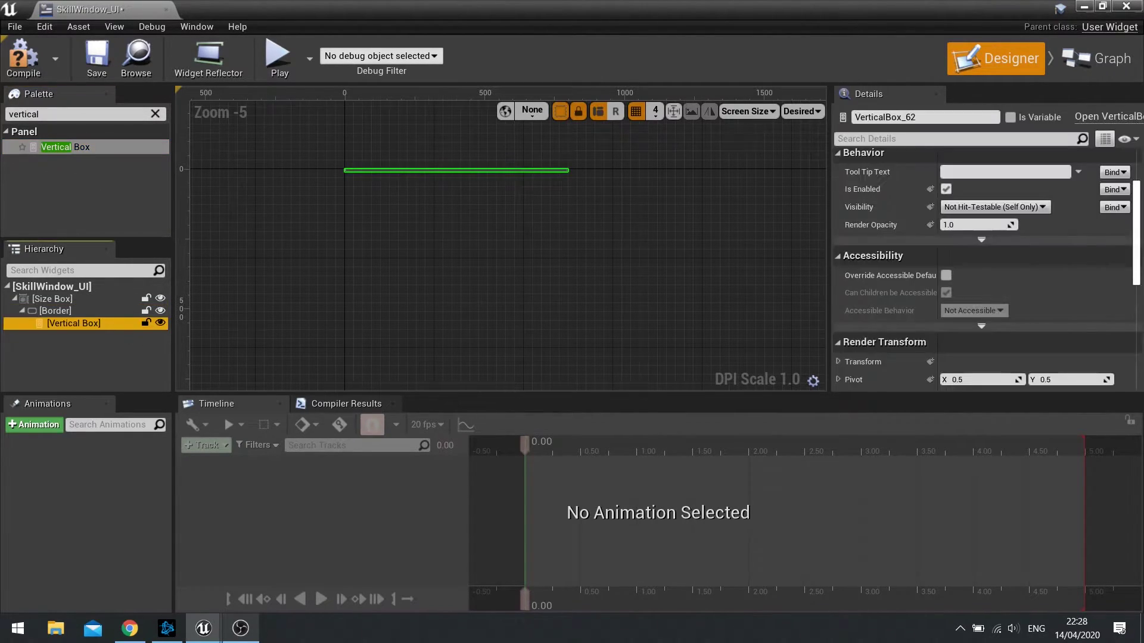
- Find the Text widget in the palette and add it inside the Vertical Box
click(154, 114)
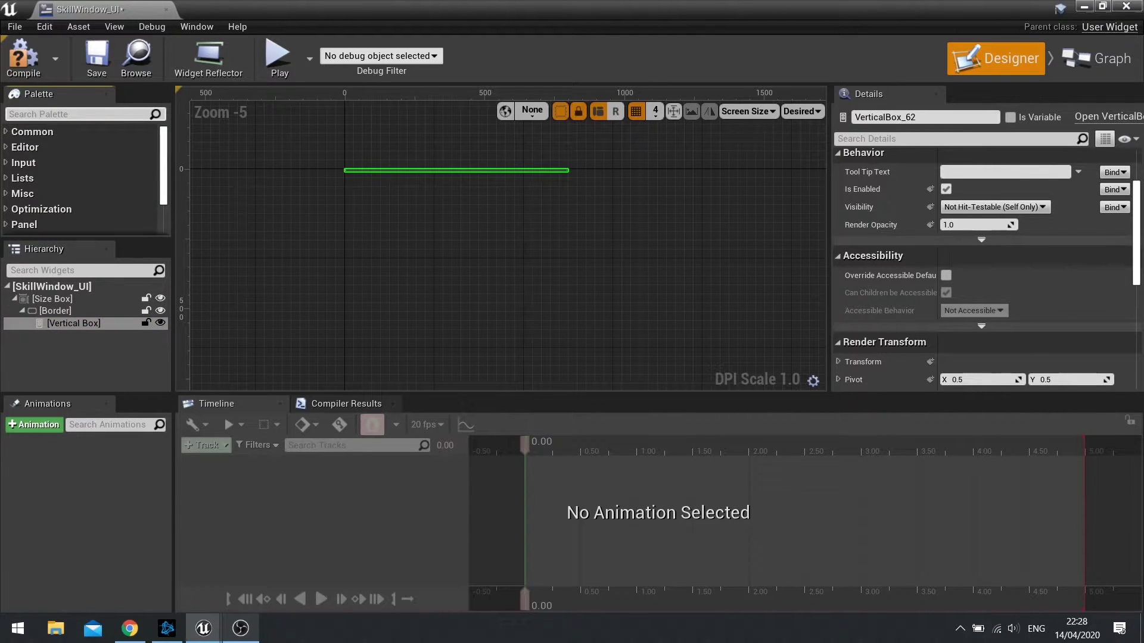
text(text)
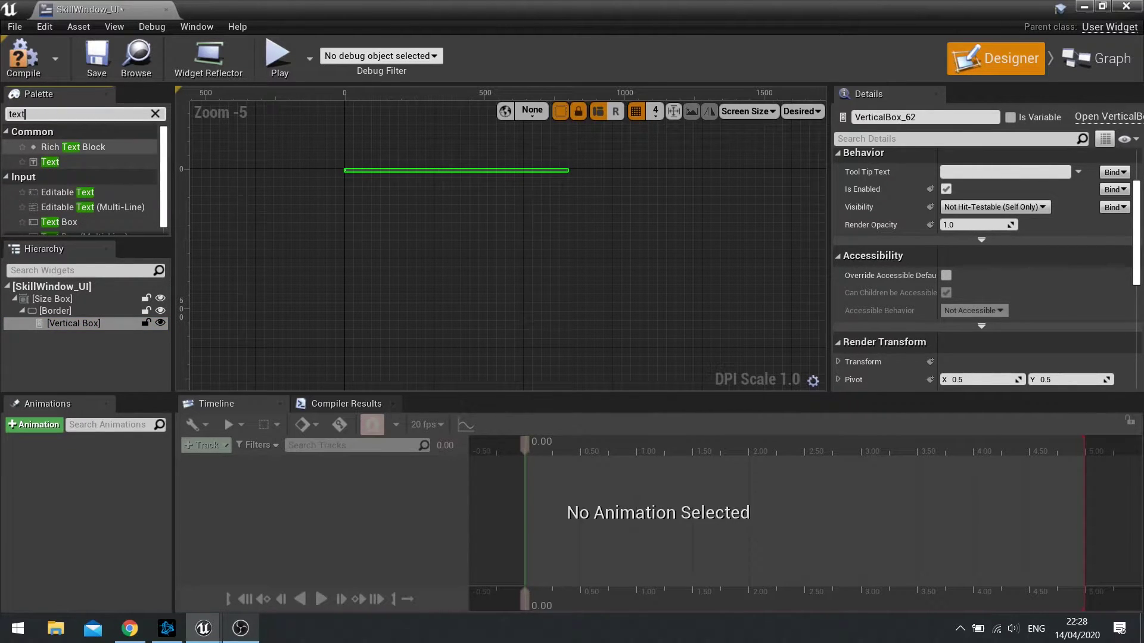
drag(50, 162, 77, 325)
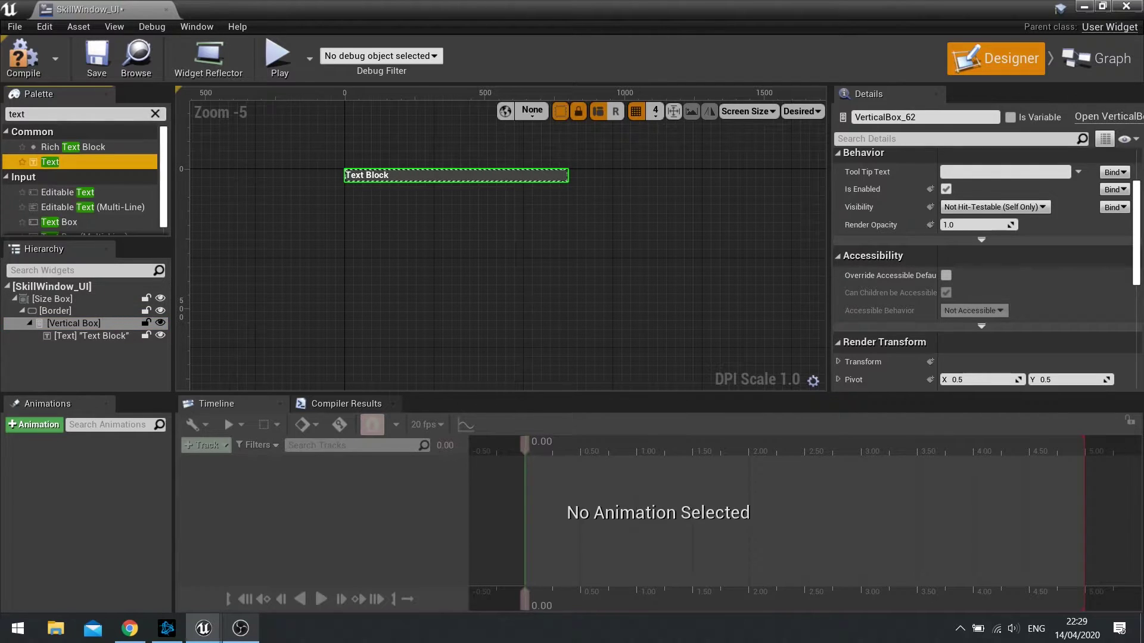
- Find the Wrap Box widget in the palette and add it inside the Vertical Box below the text block
click(77, 113)
text(wrap)
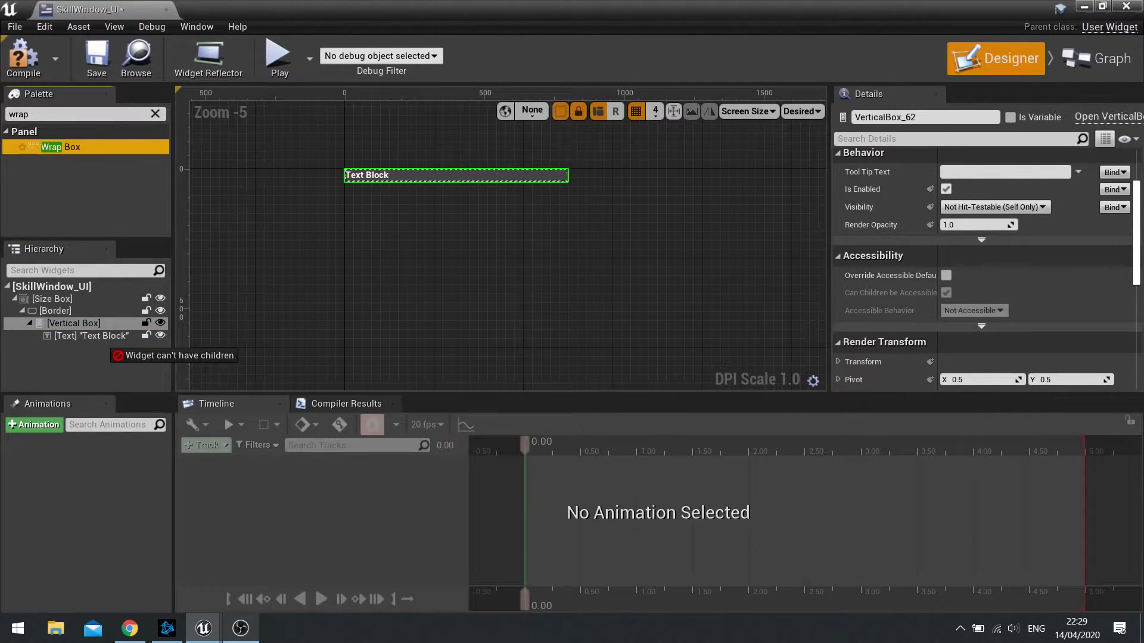
drag(111, 346, 95, 344)
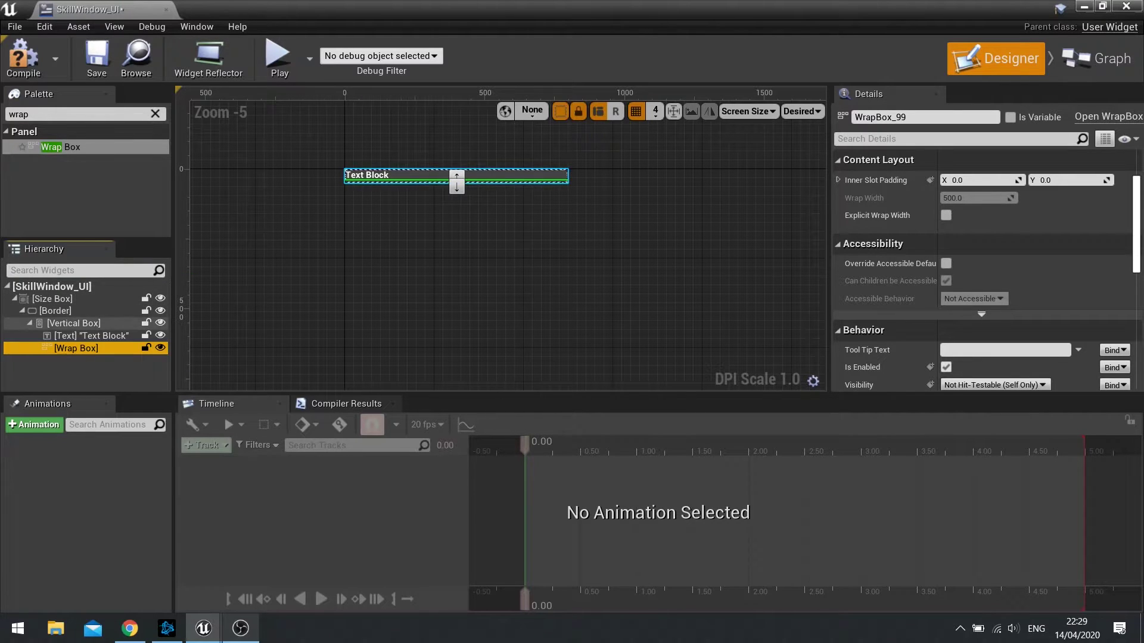
- Set the text block's content to Exploration and duplicate the block twice within the Vertical Box
click(91, 336)
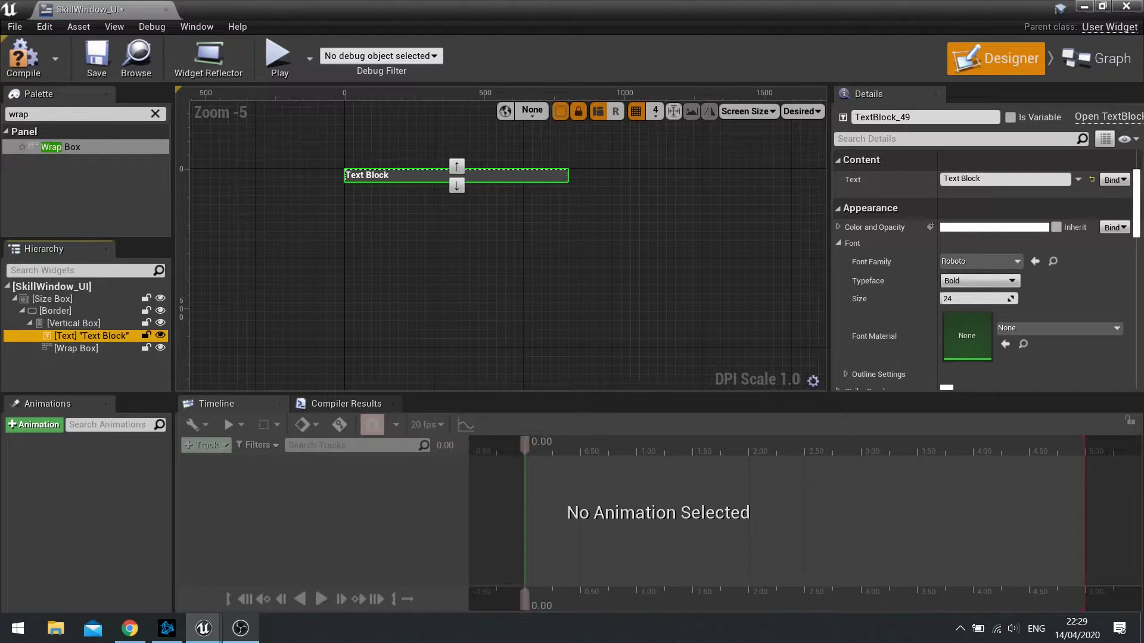
click(989, 179)
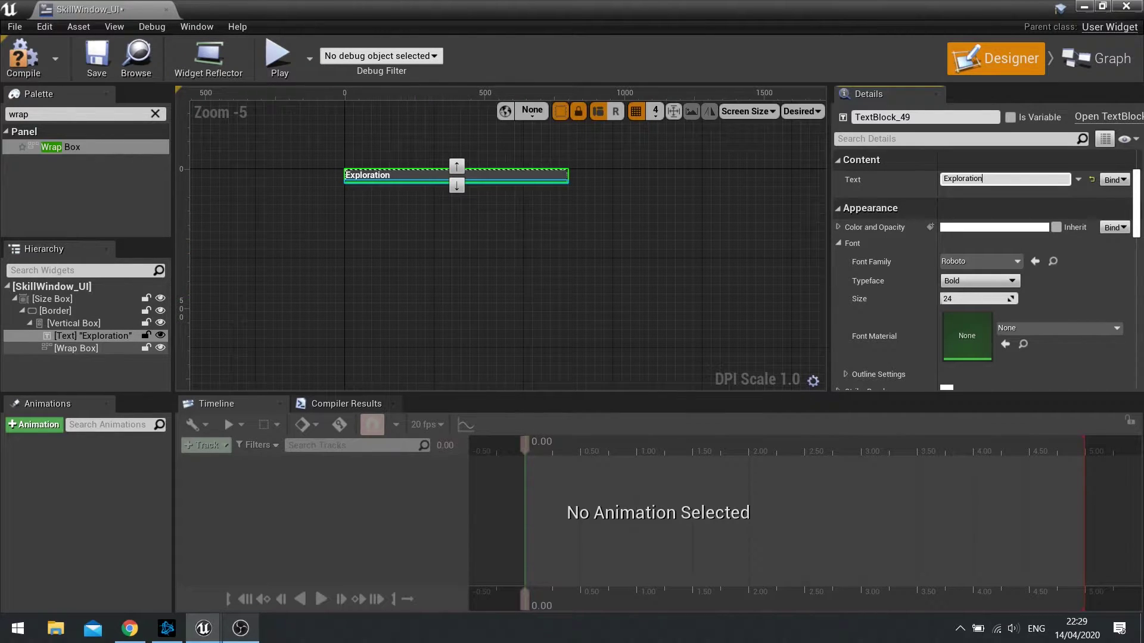
click(92, 336)
key(ctrl+w)
key(ctrl+w)
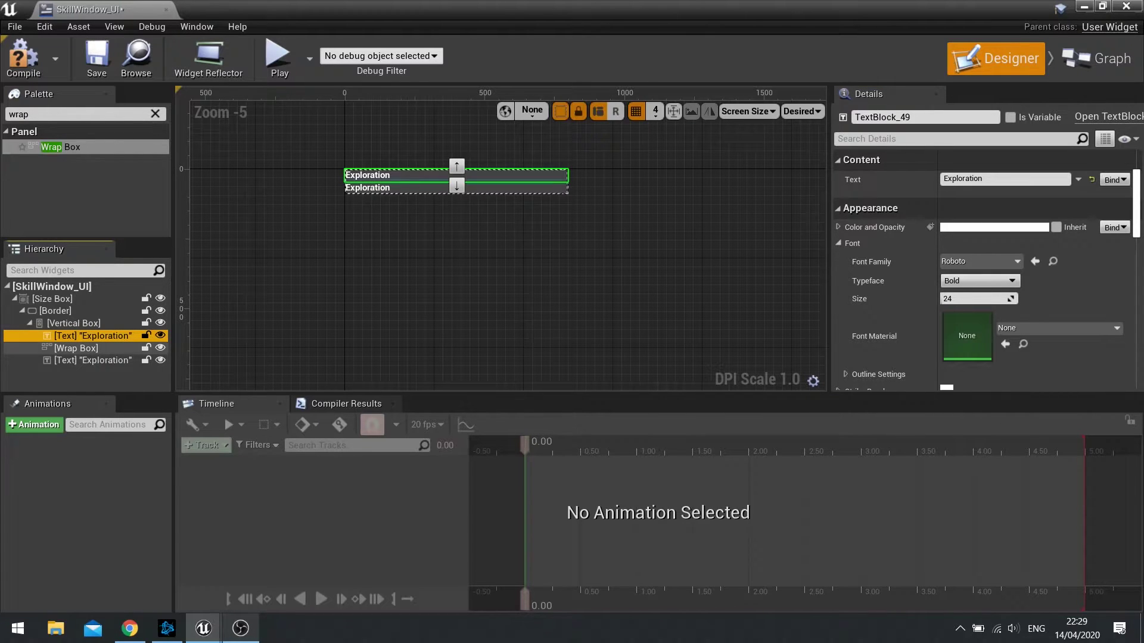
- Change the text of the two duplicated blocks to Survival and Combat
click(93, 359)
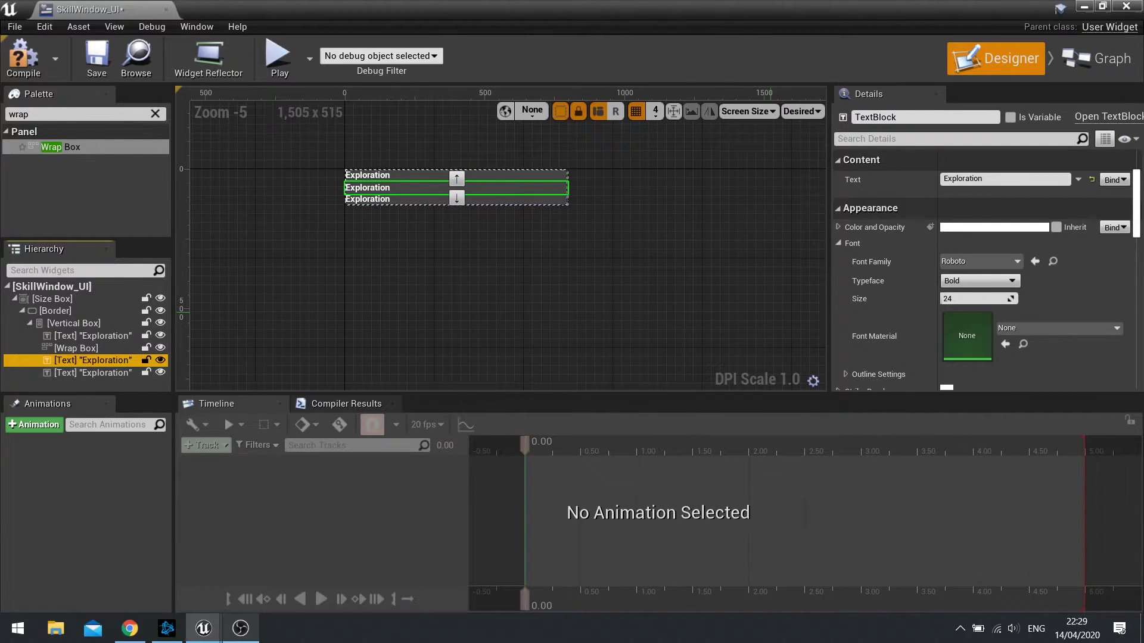
click(1005, 179)
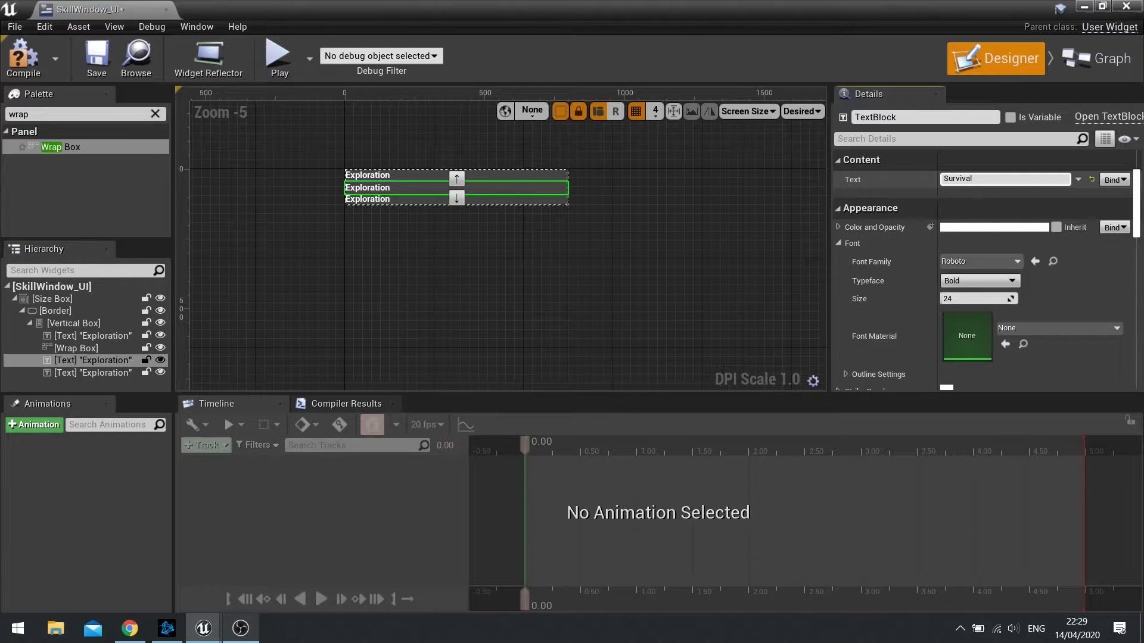
click(92, 373)
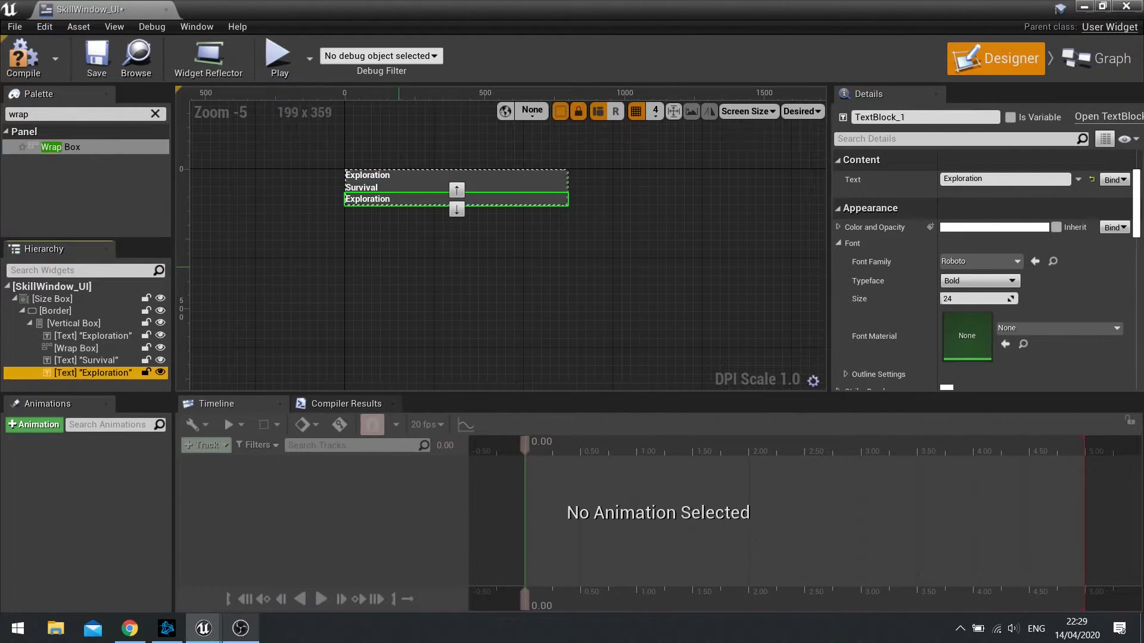
click(1005, 179)
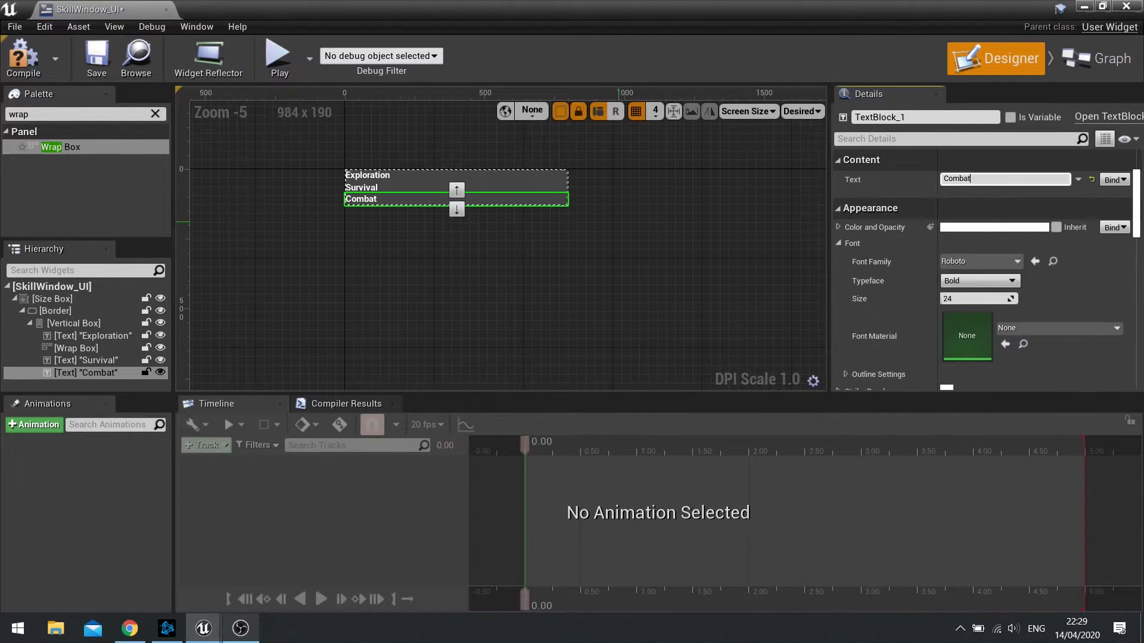
- Duplicate the Wrap Box twice and order the hierarchy so one Wrap Box follows each of the Exploration, Survival and Combat texts
click(75, 348)
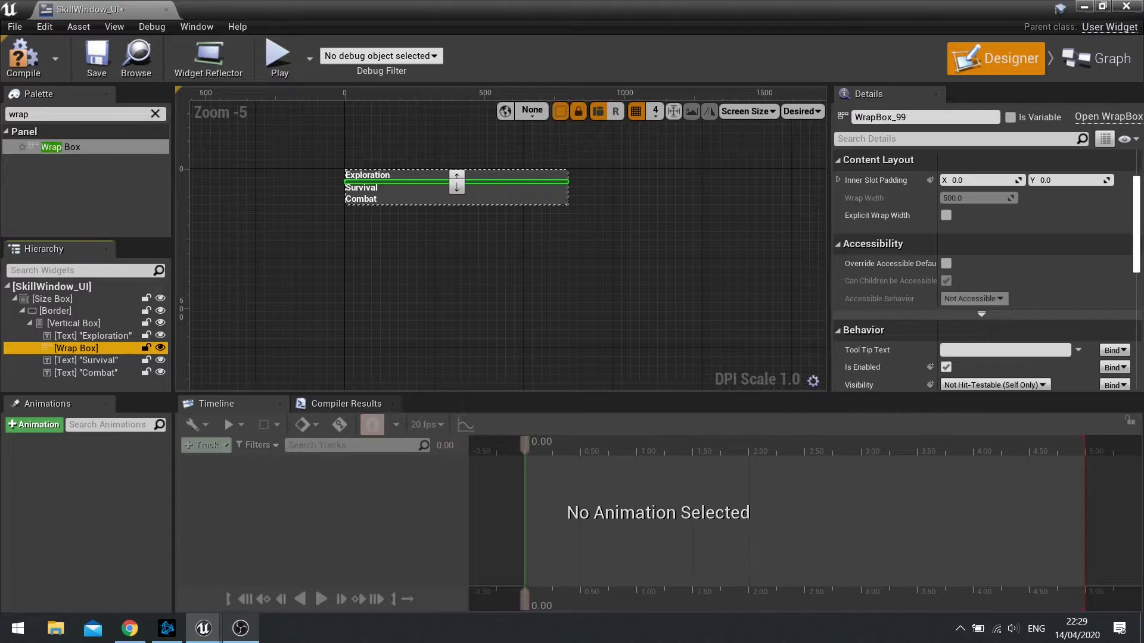
mouse_move(77, 348)
mouse_down()
mouse_move(92, 382)
mouse_move(83, 364)
mouse_up()
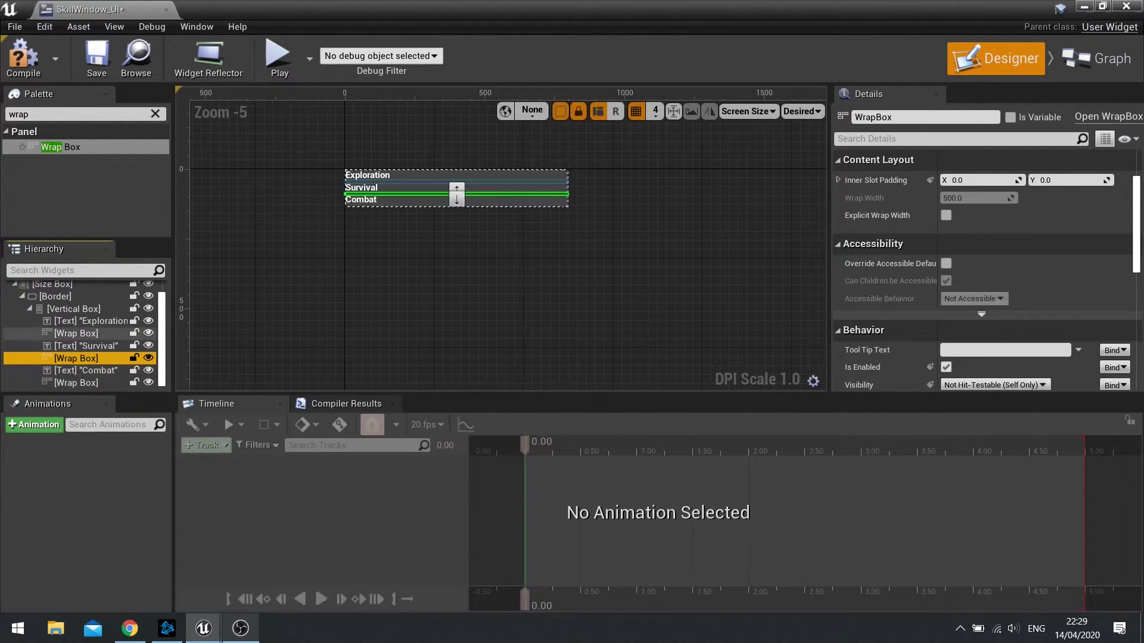
click(89, 321)
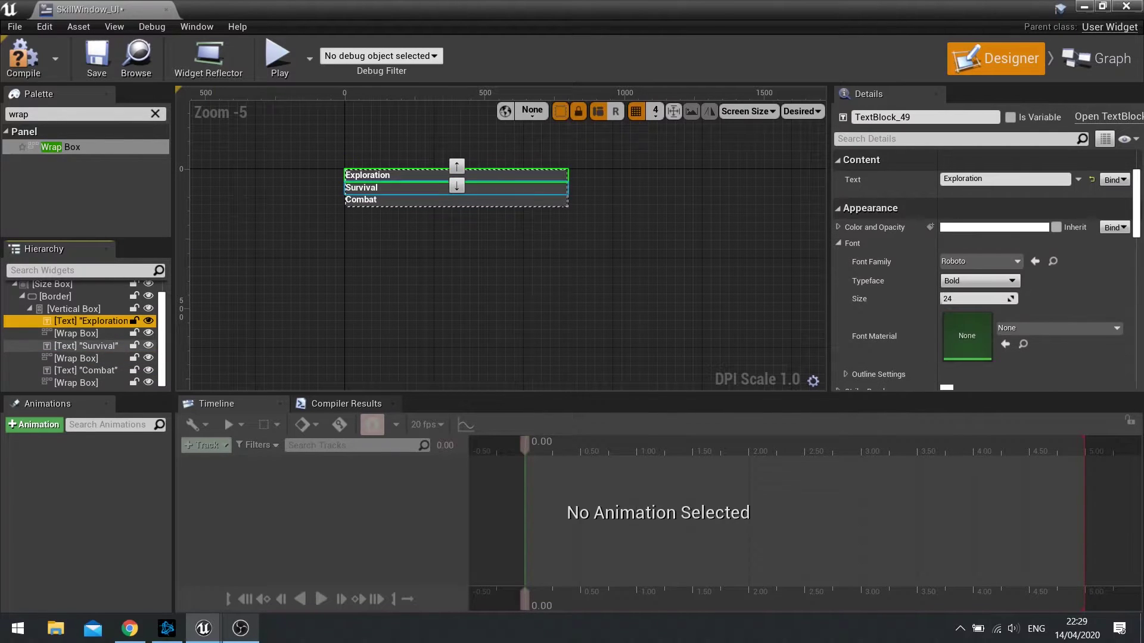
key(Down)
key(Down)
key(Down)
key(Down)
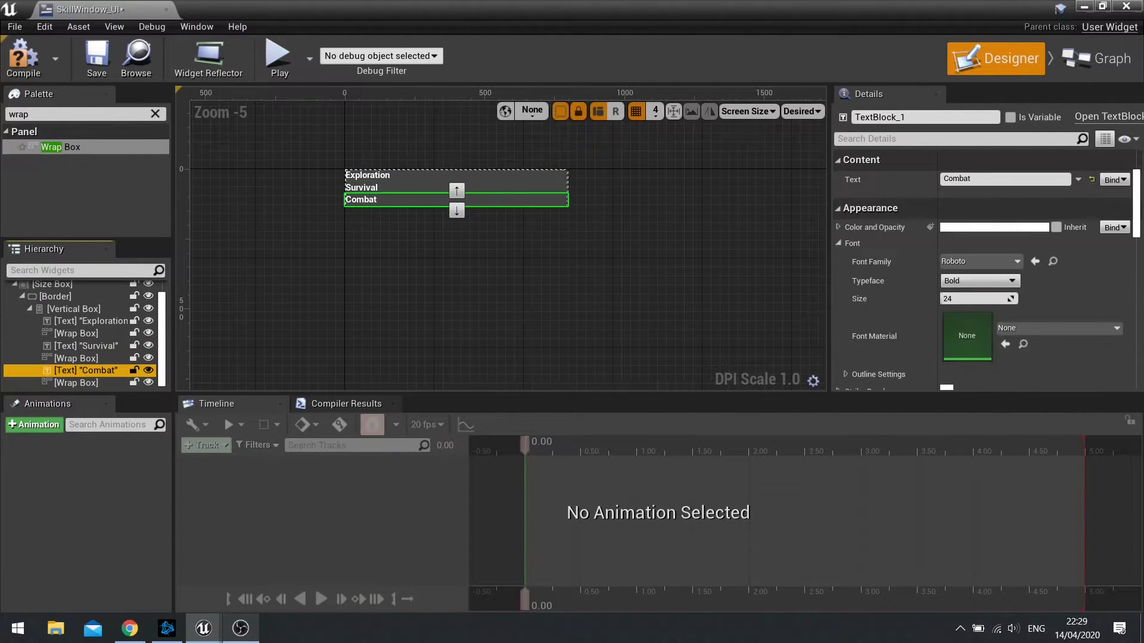
key(Down)
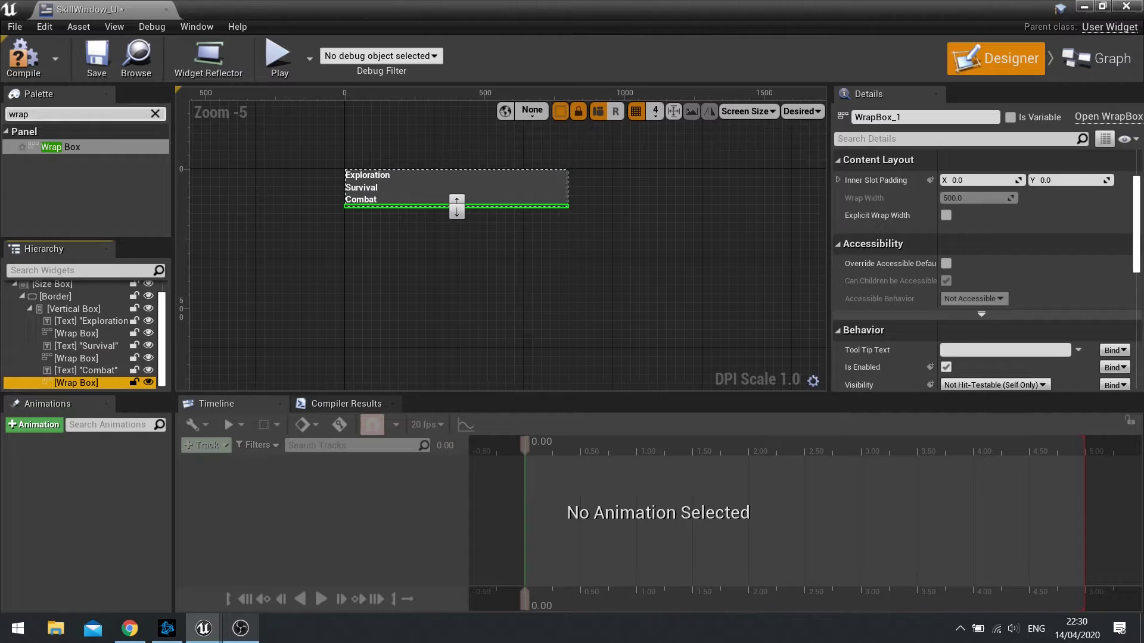
- Add the user-created Skill Button UI widget to the Exploration Wrap Box and duplicate it to make three buttons
click(155, 114)
scroll(84, 178, down, 3)
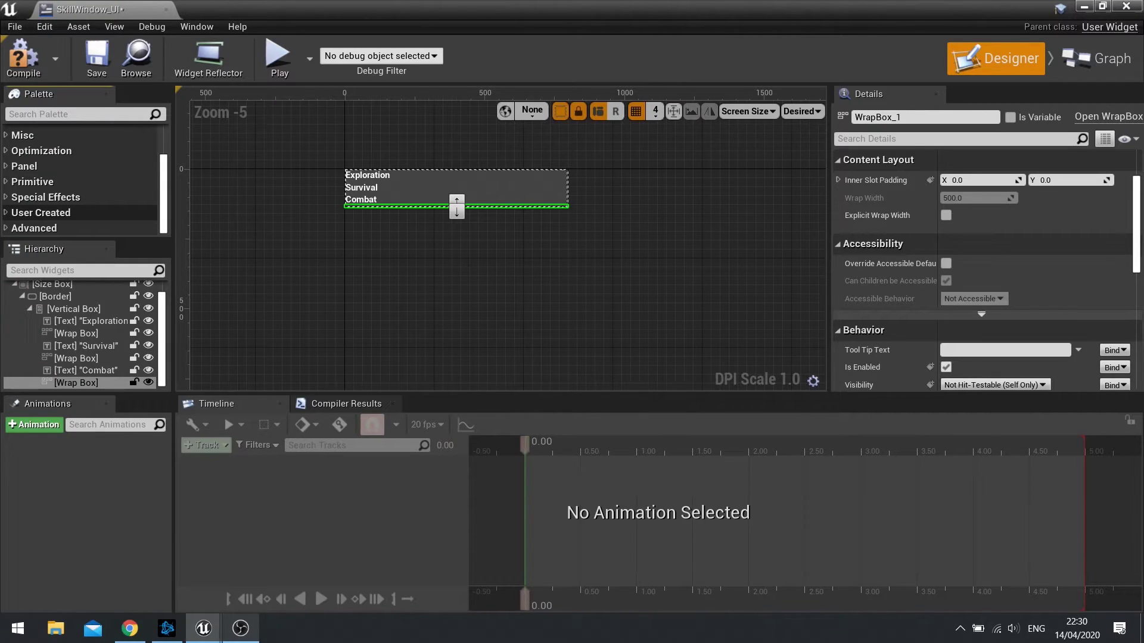
click(41, 213)
scroll(83, 212, down, 1)
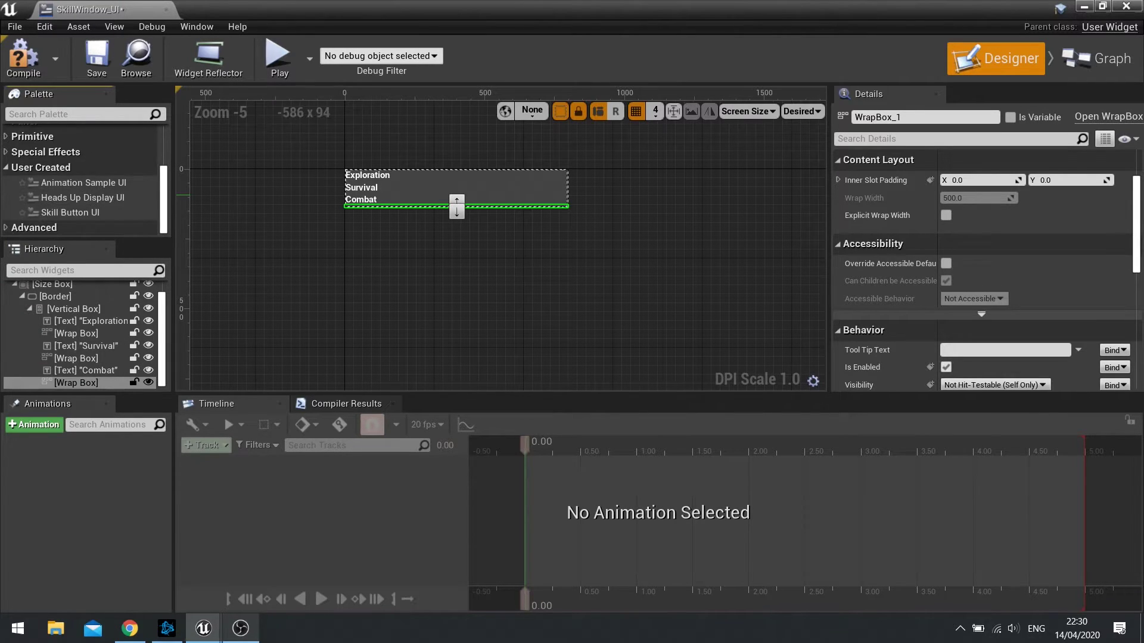
mouse_move(72, 212)
mouse_down()
mouse_move(143, 289)
mouse_move(106, 338)
mouse_move(89, 334)
mouse_up()
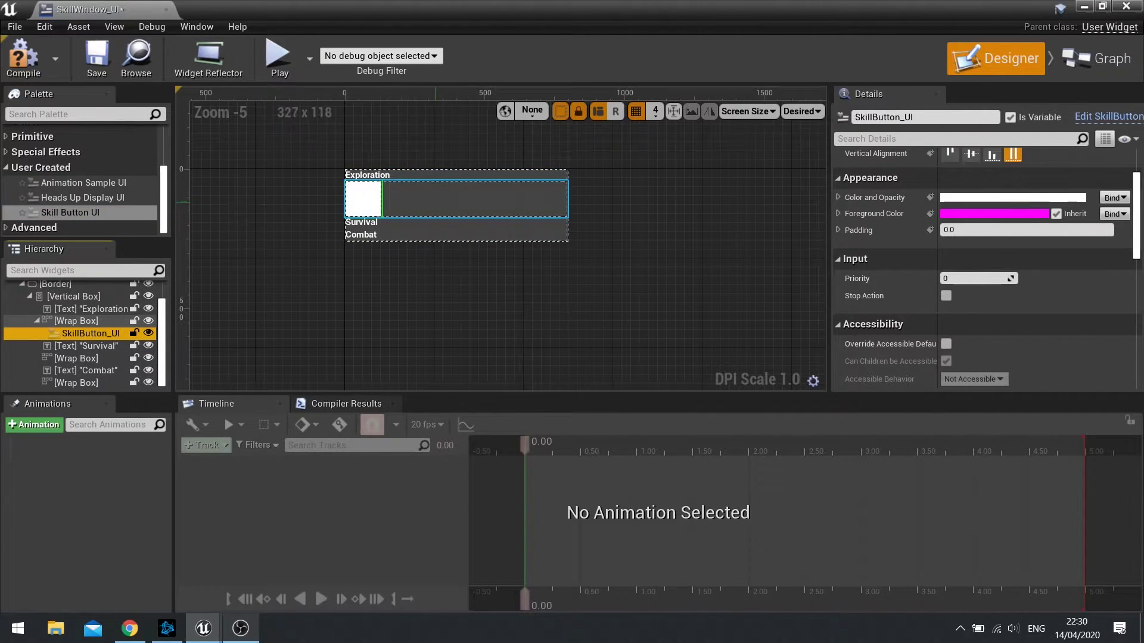
key(ctrl+w)
key(ctrl+w)
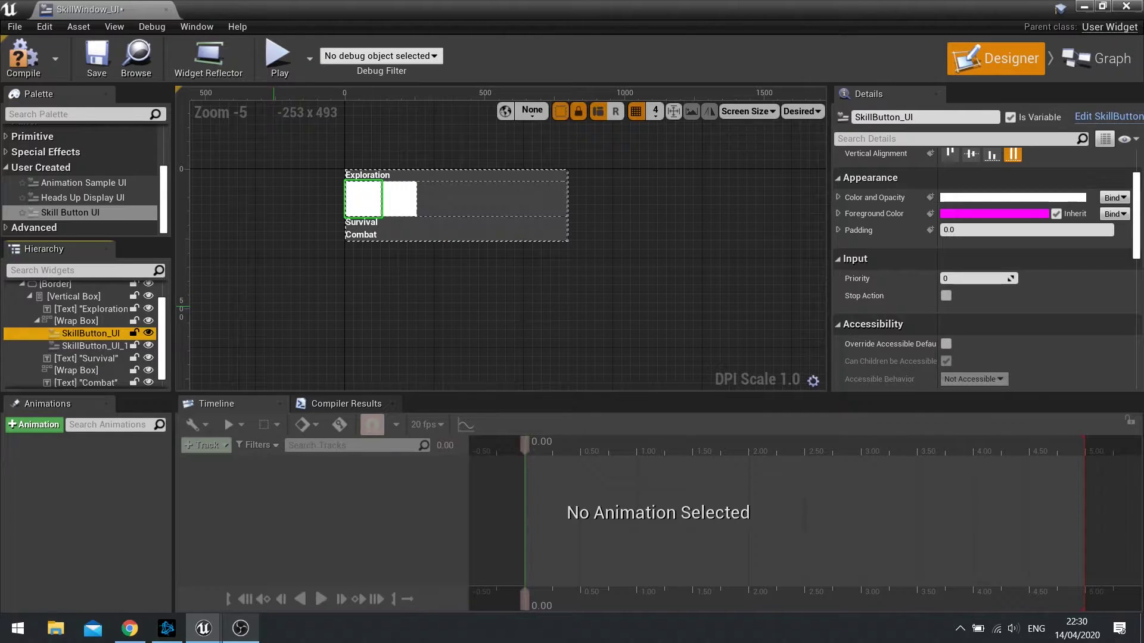
- Fill the Survival and Combat Wrap Boxes with three Skill Button UI widgets each
drag(71, 213, 89, 384)
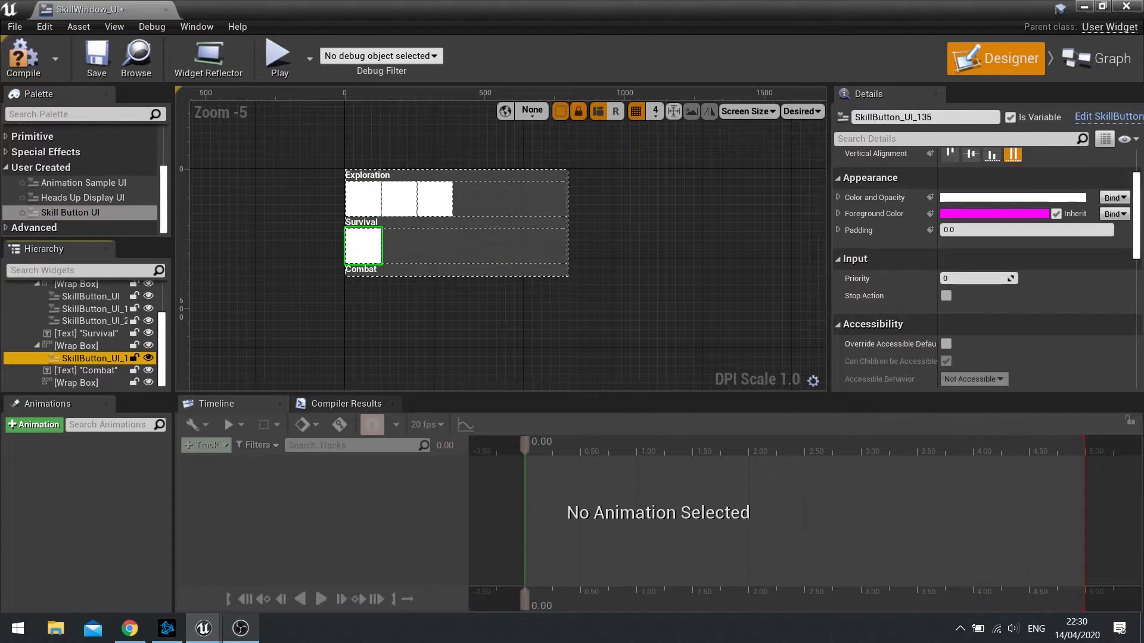
key(ctrl+w)
key(ctrl+w)
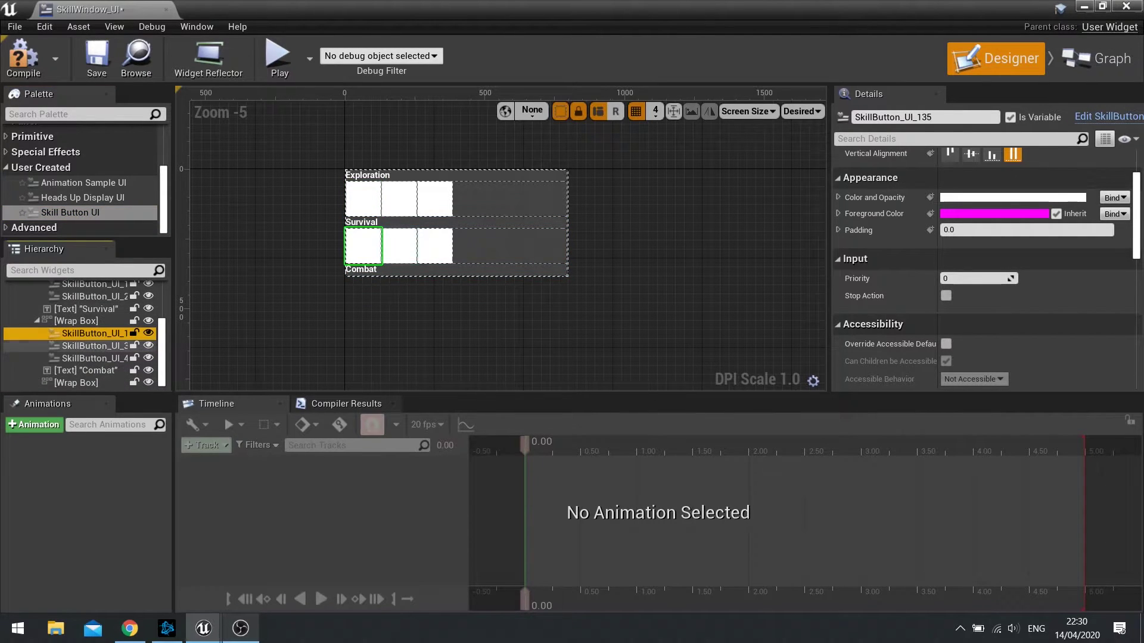
drag(71, 213, 89, 384)
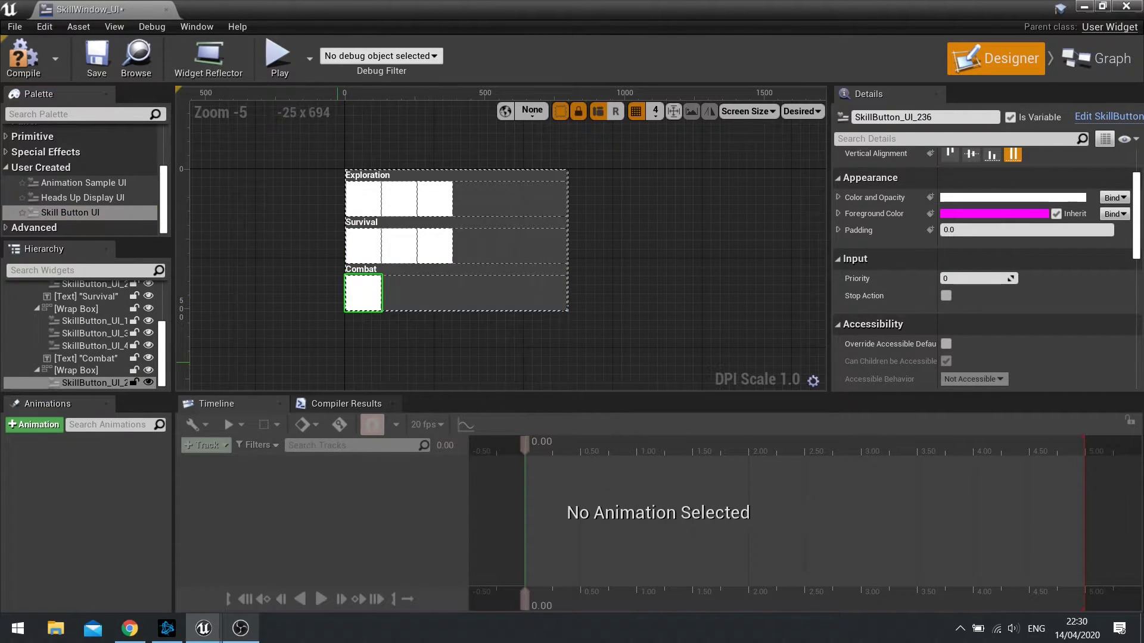
key(ctrl+w)
key(ctrl+w)
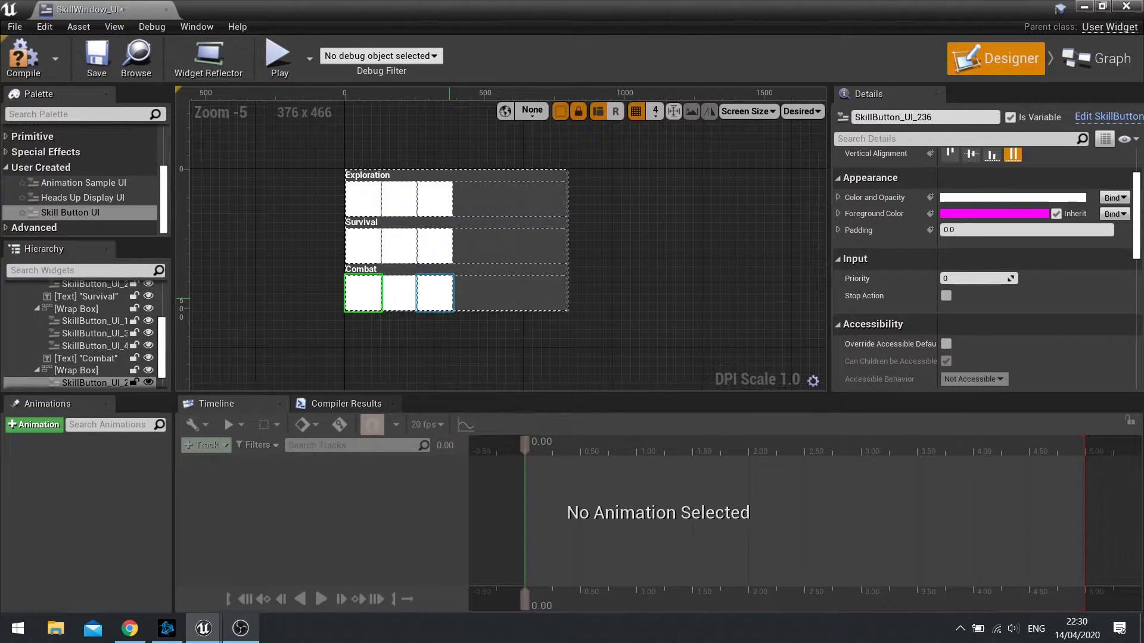
- Compile and save the SkillWindow_UI blueprint, then close its editor
click(23, 57)
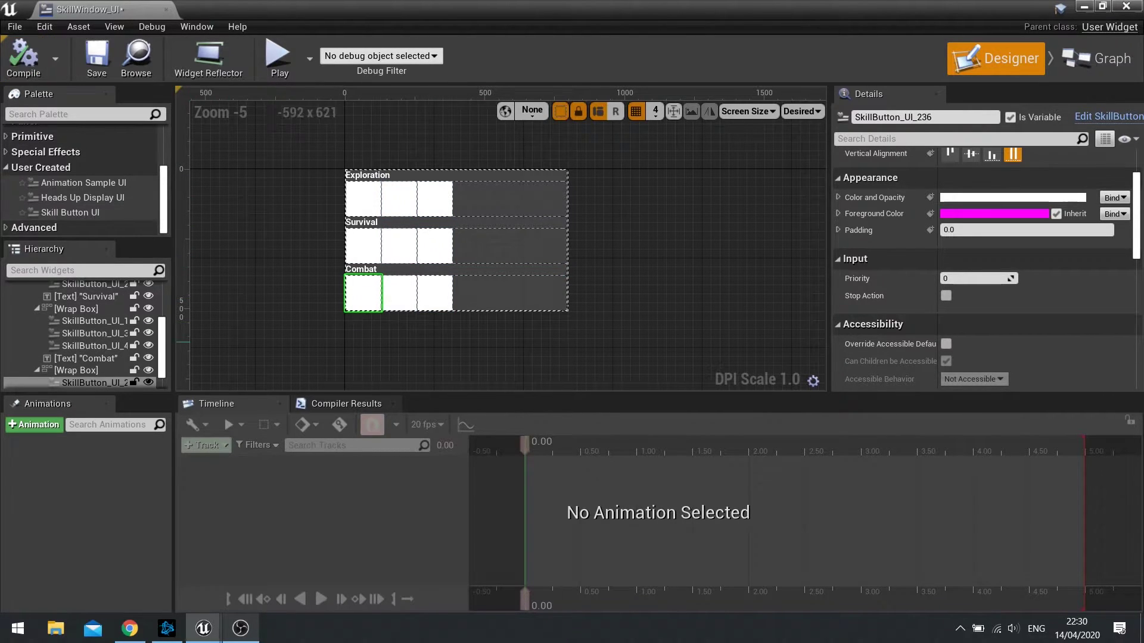
mouse_move(161, 347)
mouse_down()
mouse_move(161, 311)
mouse_move(161, 358)
mouse_up()
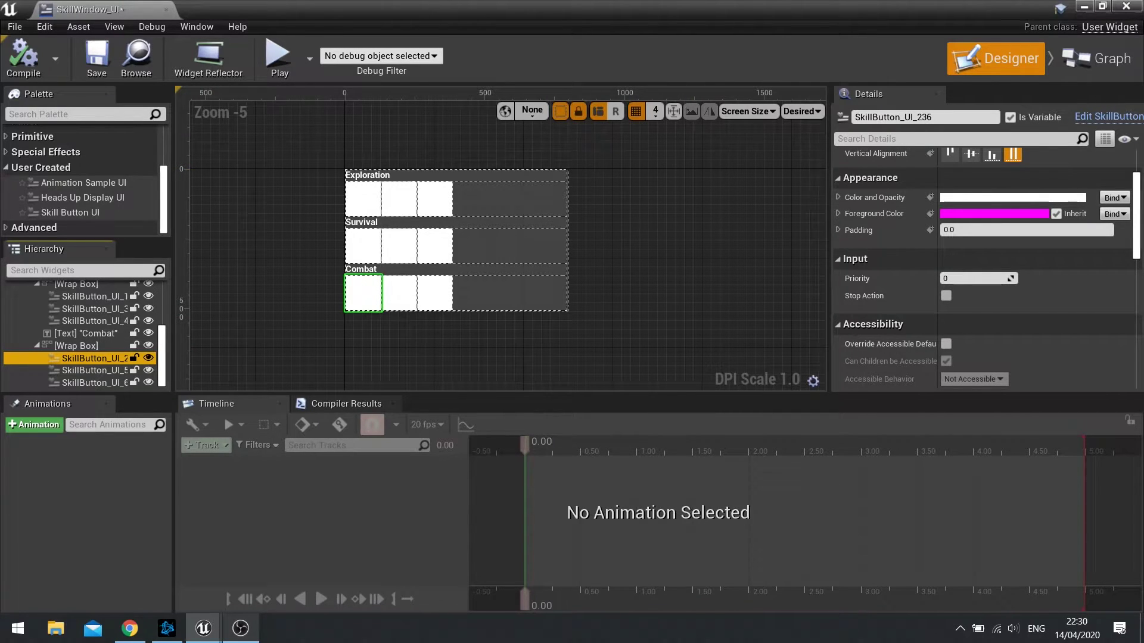
click(97, 57)
click(1125, 5)
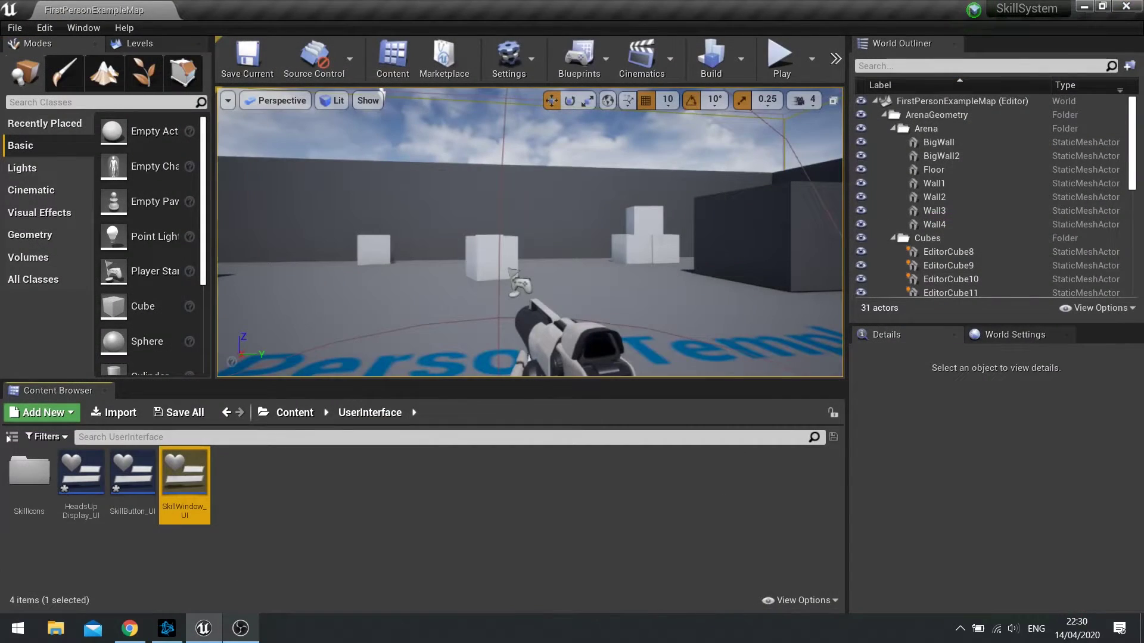
- Open the HeadsUpDisplay_UI widget and add the user-created Skill Window UI to its Canvas Panel
click(358, 506)
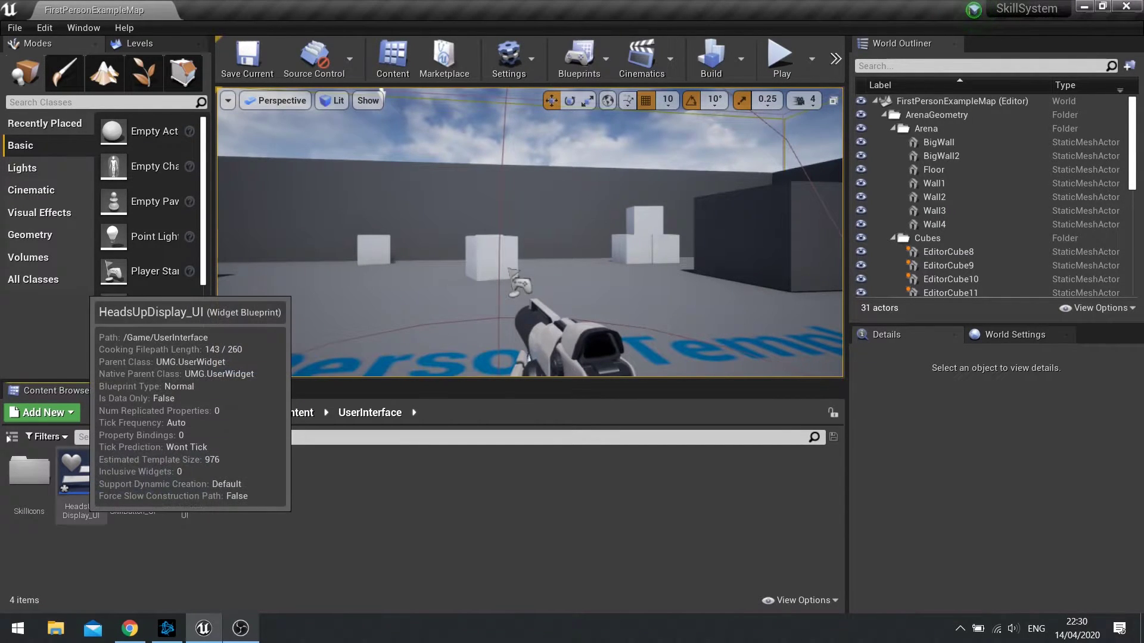
double_click(81, 473)
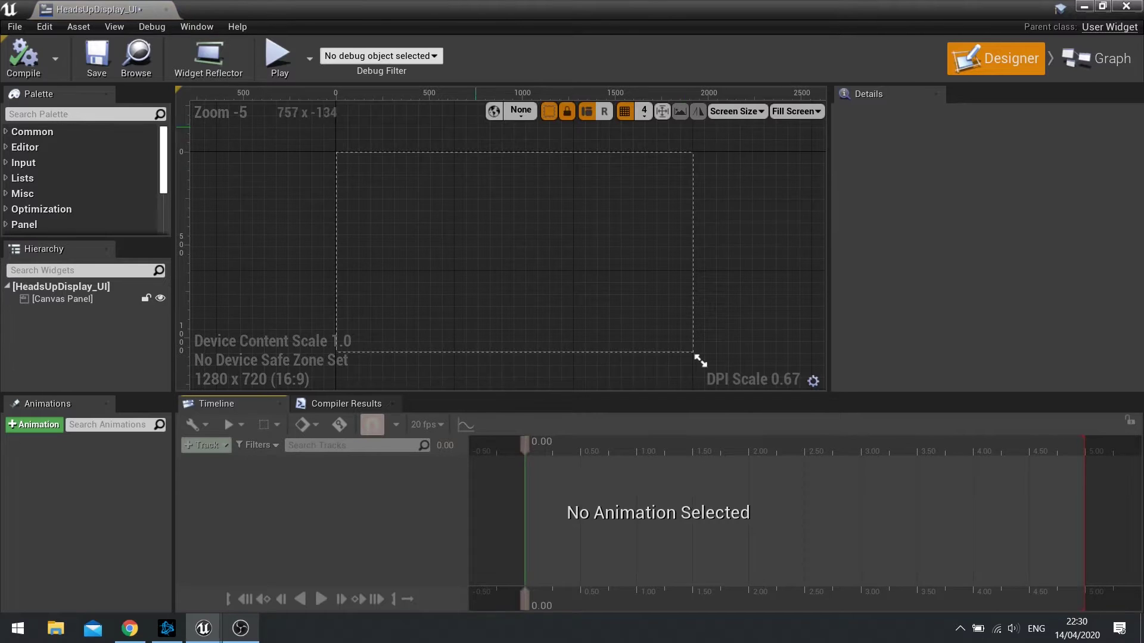
scroll(77, 185, down, 3)
scroll(78, 203, down, 1)
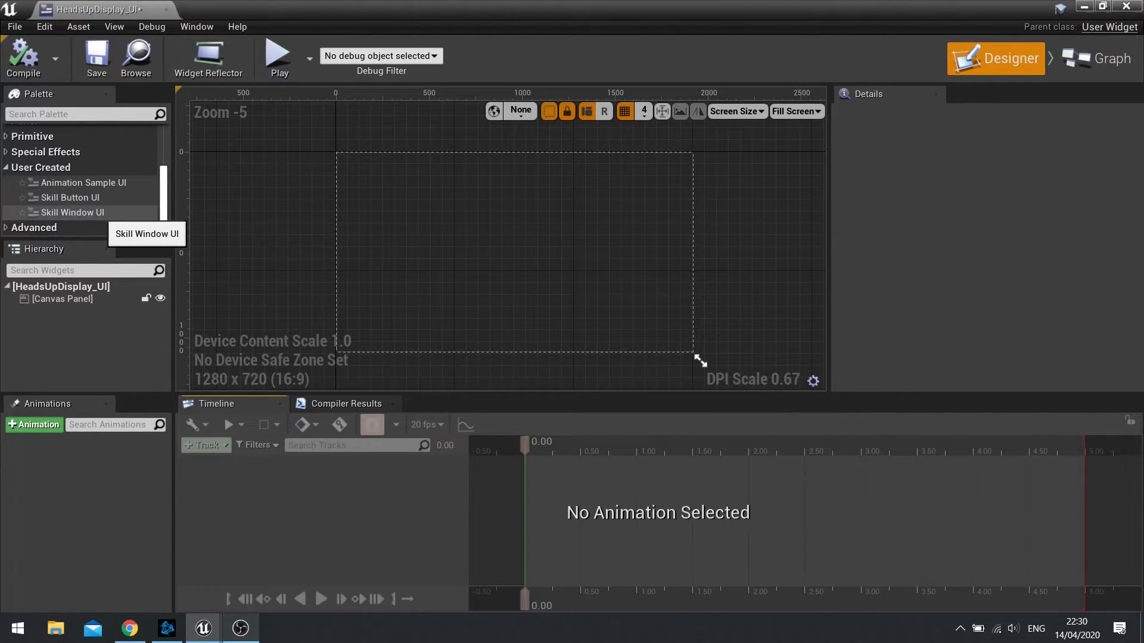
drag(78, 212, 105, 311)
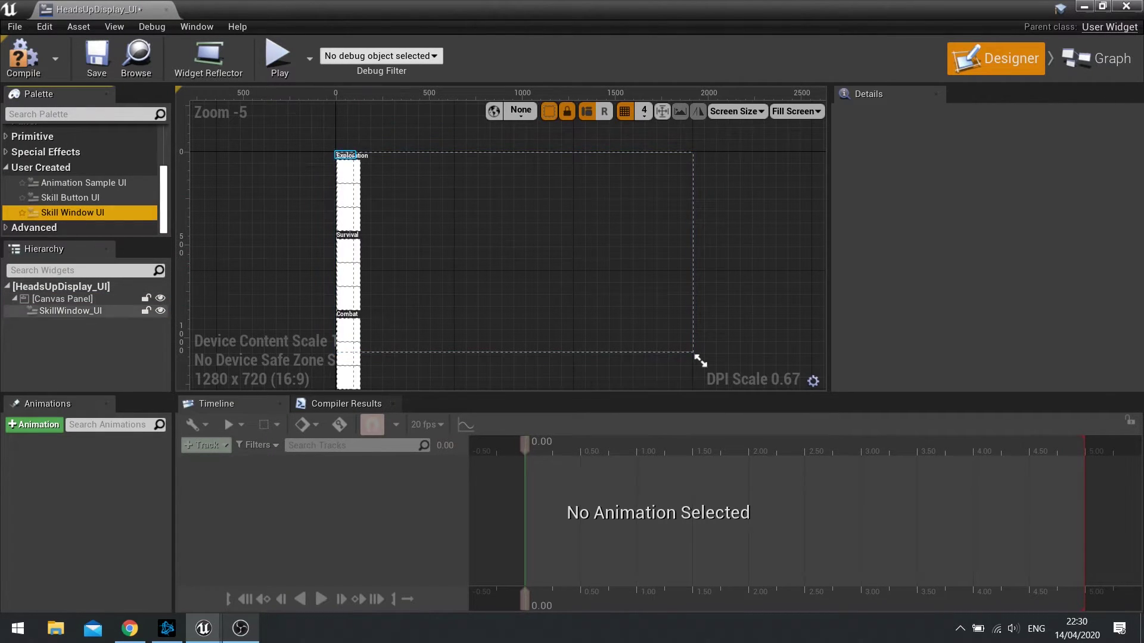
- Anchor the SkillWindow_UI widget to the canvas's left edge with vertical stretch
click(70, 311)
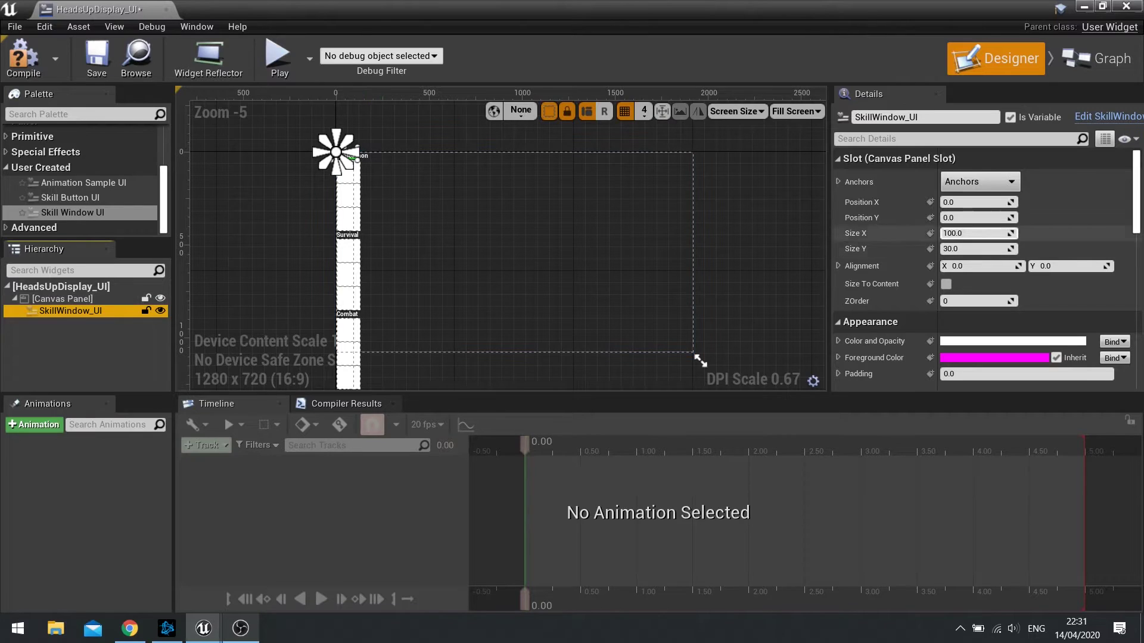
click(980, 181)
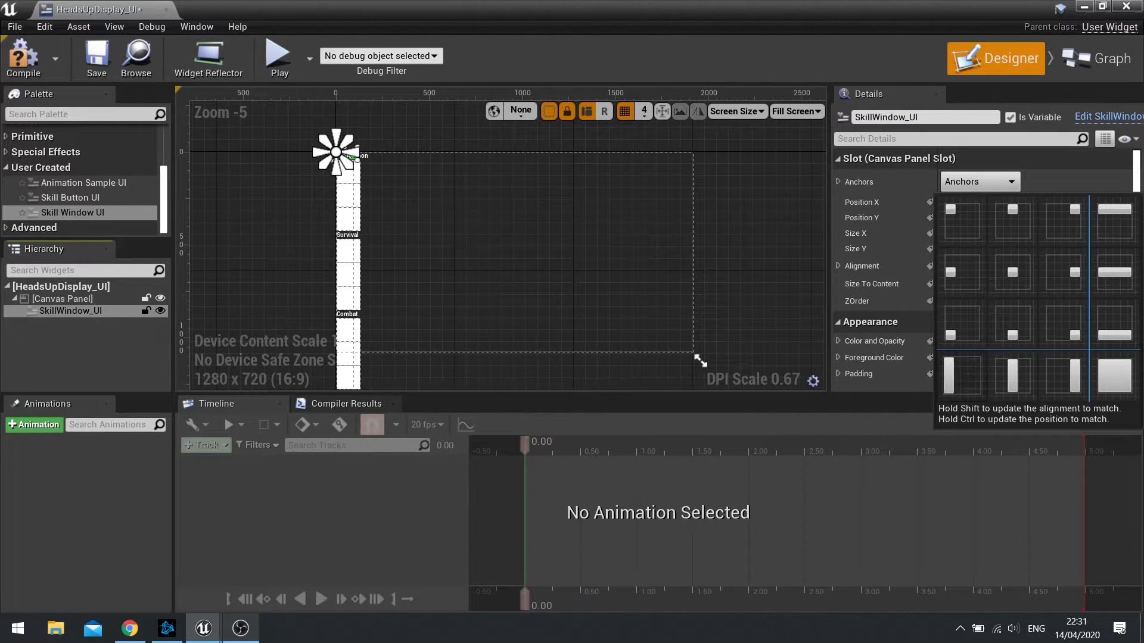
click(961, 375)
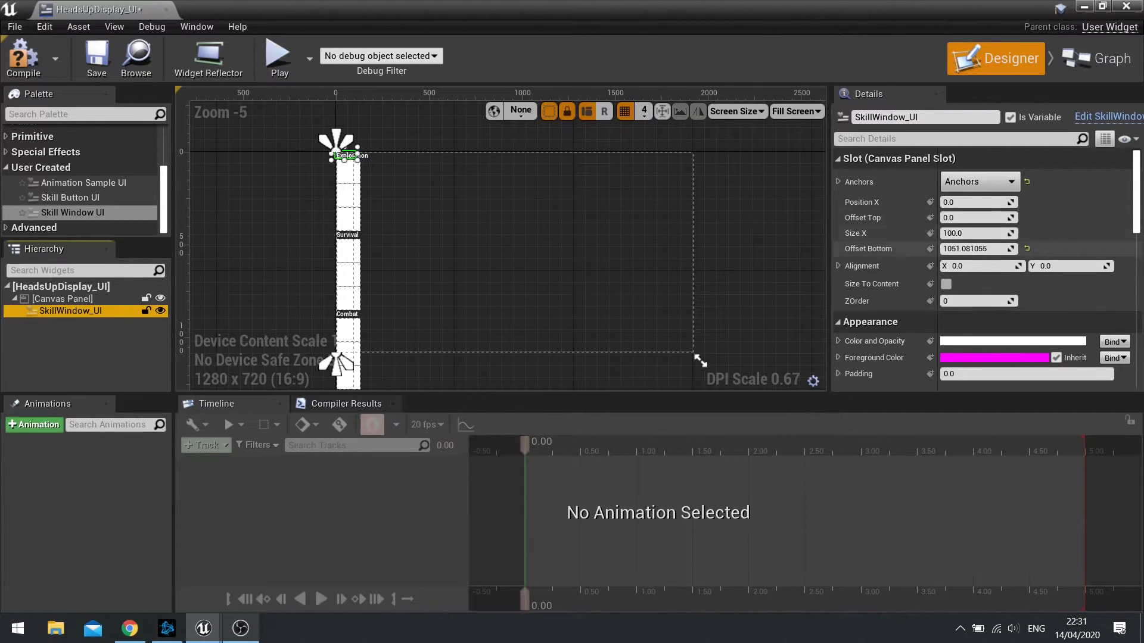
- Set the skill window's Offset Bottom to 0 and widen it to a Size X of about 667
click(975, 249)
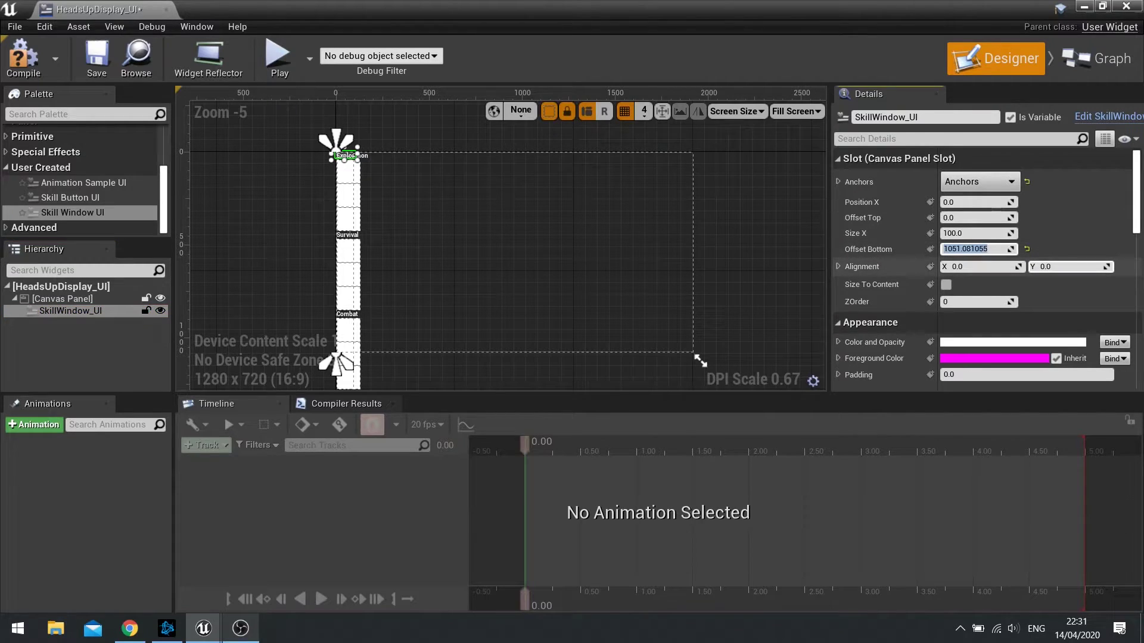
text(0)
key(Return)
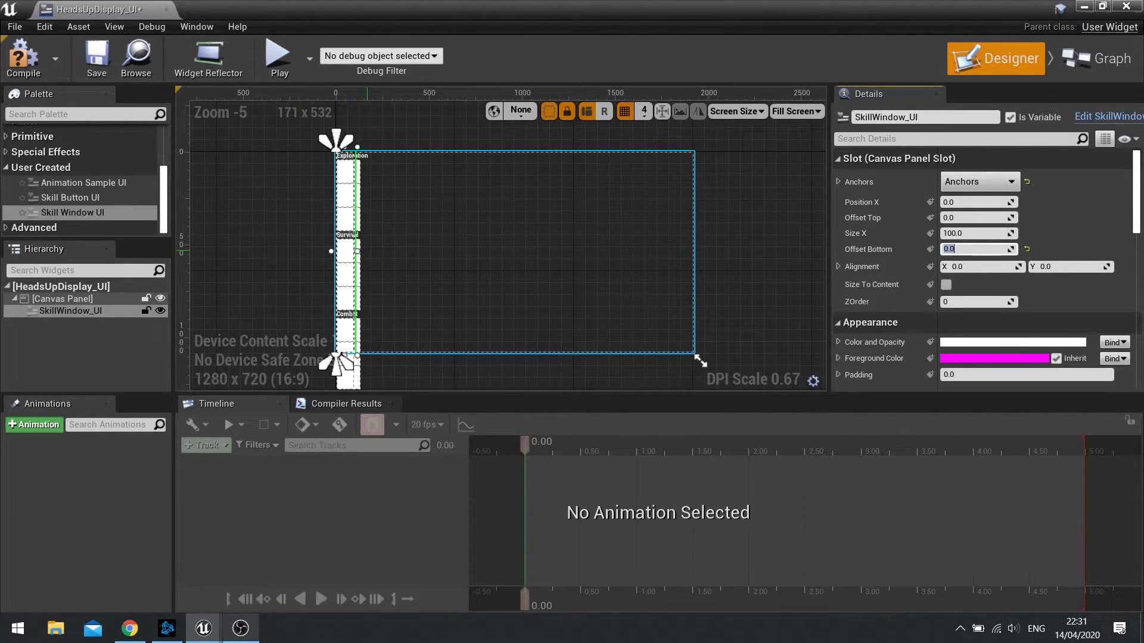
drag(357, 251, 462, 251)
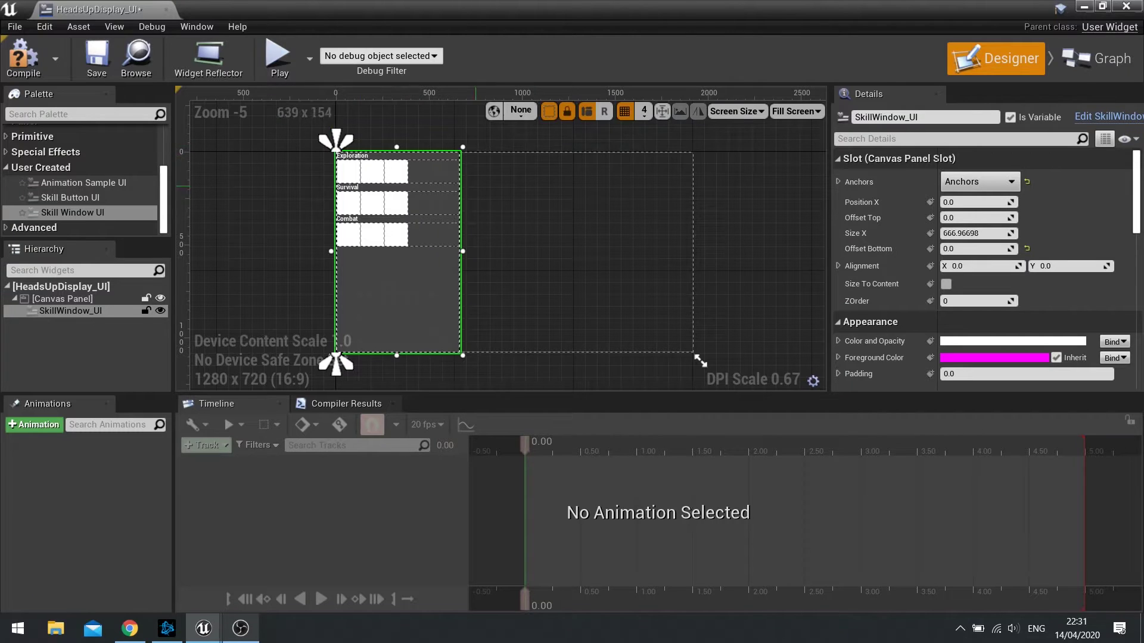
- Compile the HUD widget, then open the SkillWindow_UI widget and add a Text widget to its Vertical Box
key(F7)
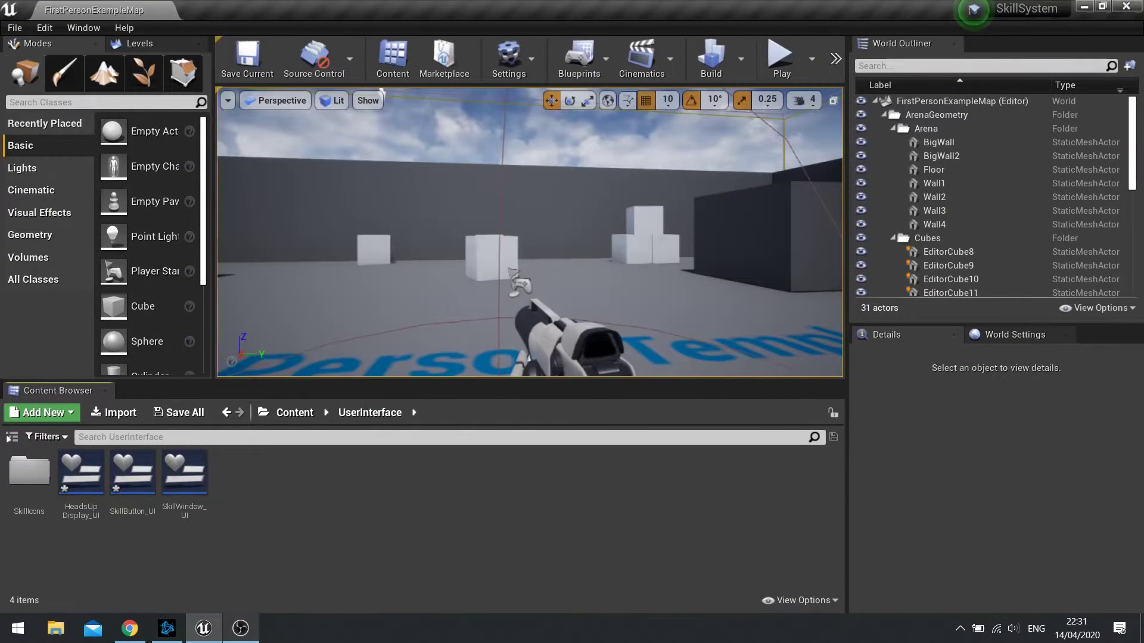
click(185, 476)
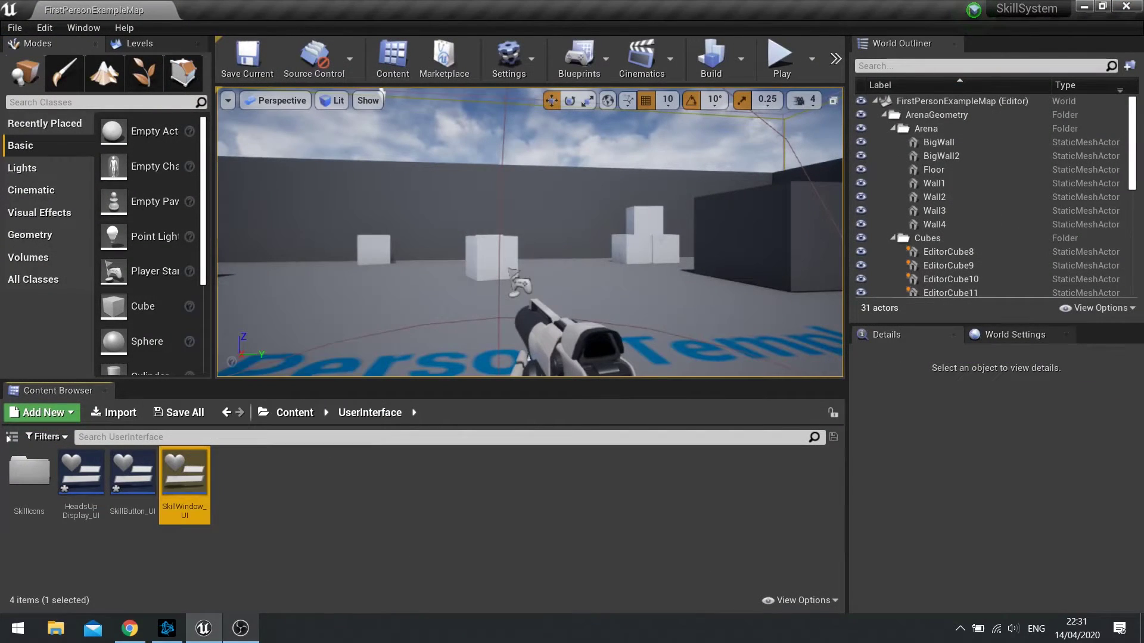
double_click(185, 476)
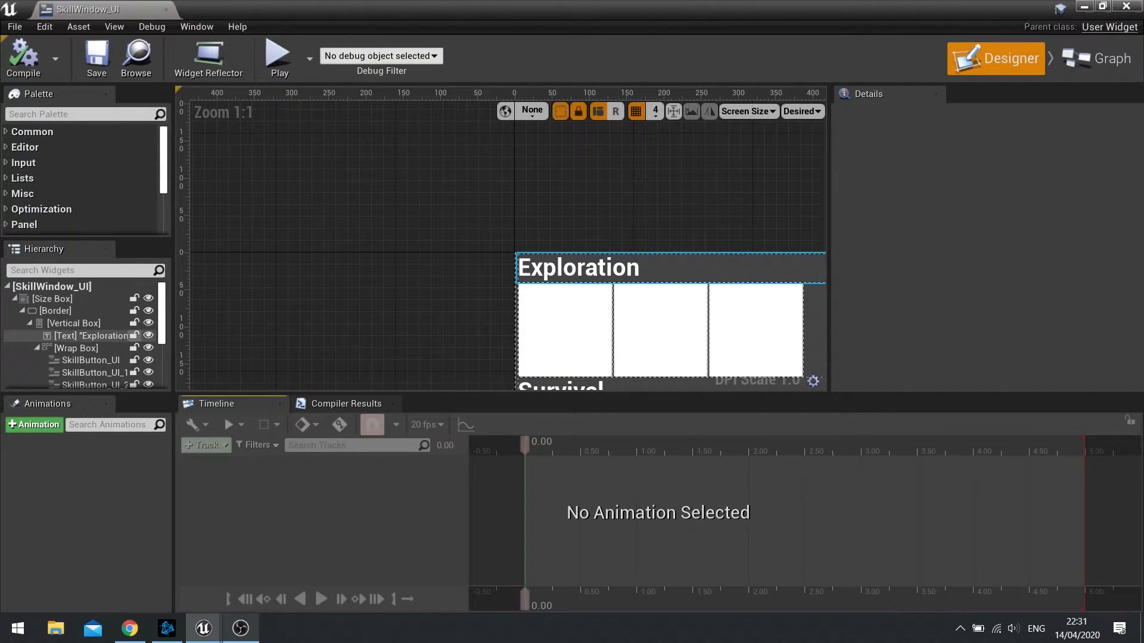
click(33, 132)
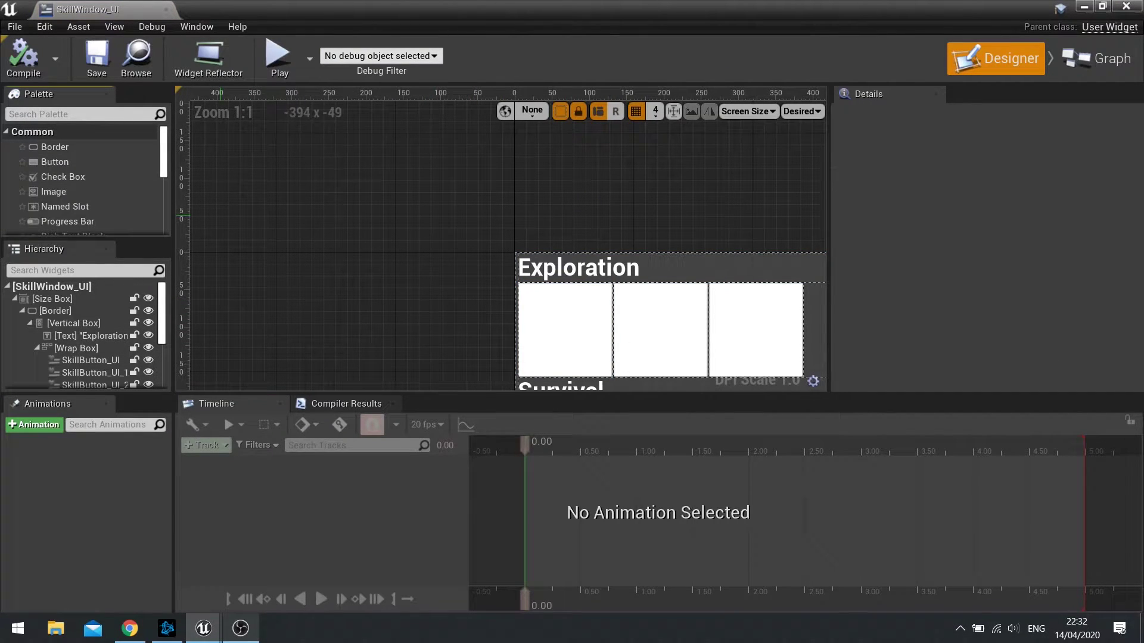
scroll(78, 178, down, 3)
drag(50, 194, 81, 346)
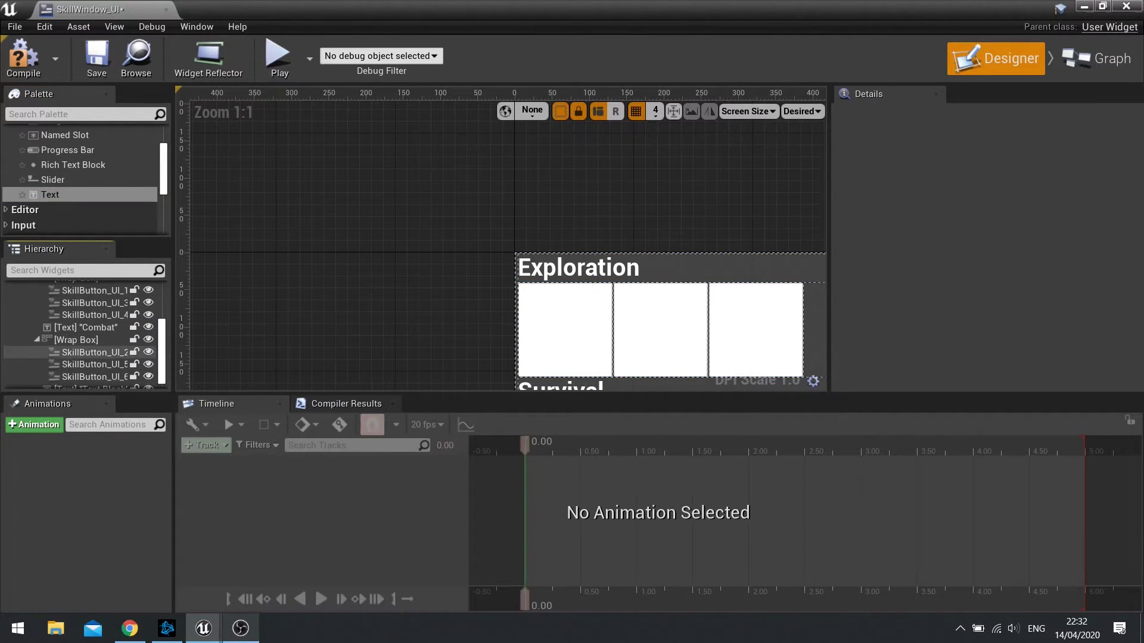
- Move the new Text Block to the start of the Vertical Box, above the Exploration heading
scroll(89, 370, down, 1)
drag(90, 383, 71, 328)
scroll(84, 339, up, 1)
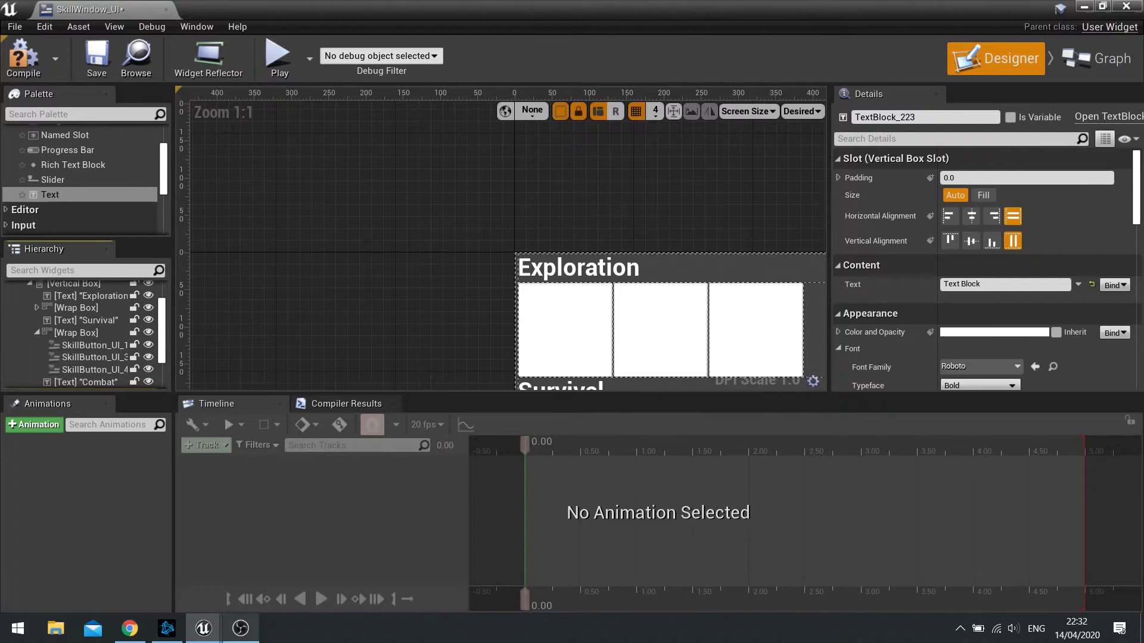
drag(90, 394, 89, 512)
drag(309, 512, 310, 533)
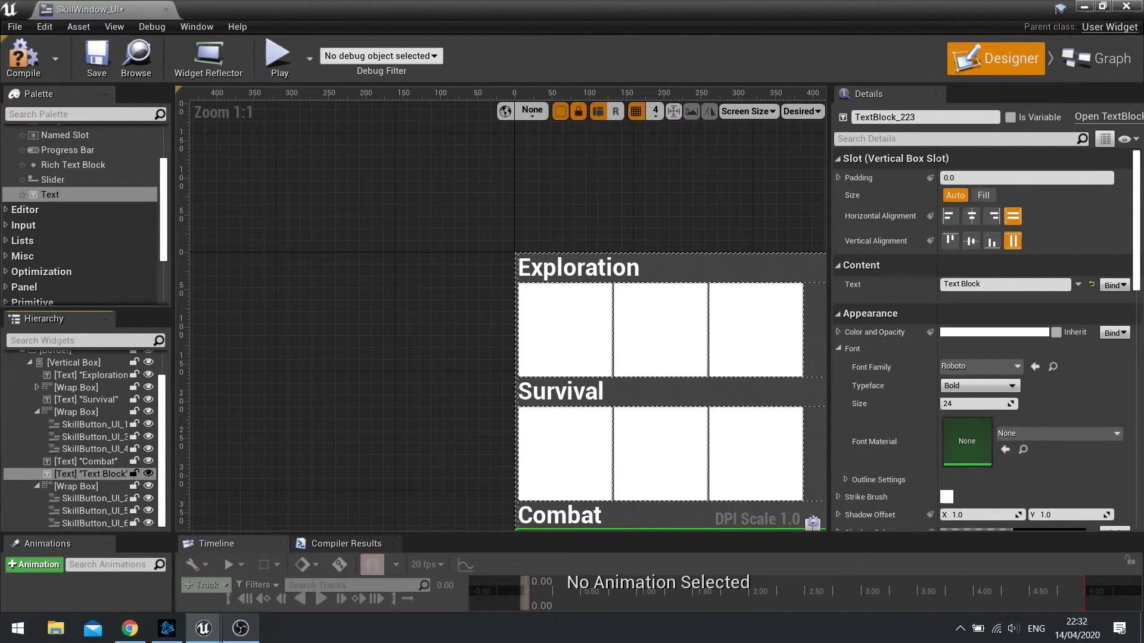
drag(89, 454, 92, 374)
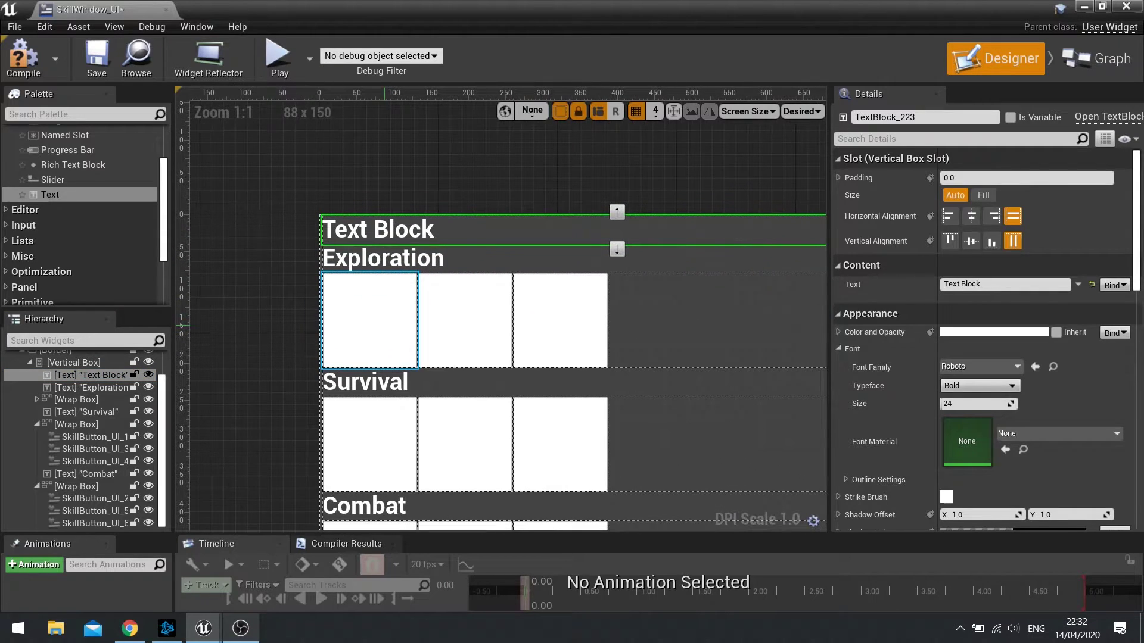
- Set the new text block's text to "Perk Points" and its font size to 40
drag(1009, 286, 874, 283)
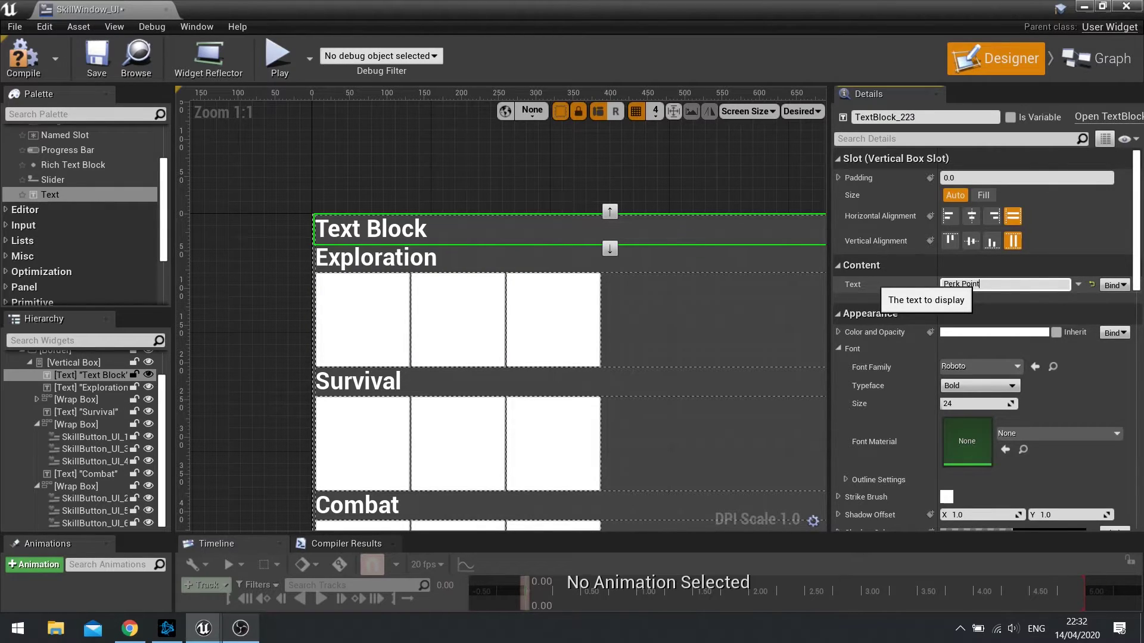
text(s)
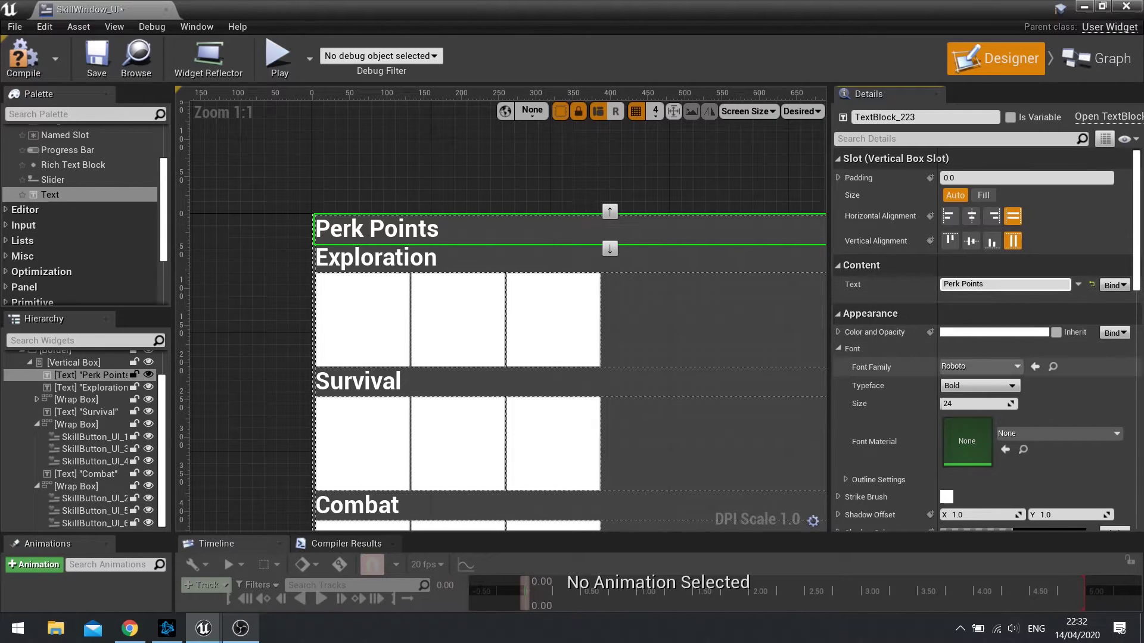
click(975, 403)
text(40)
key(Return)
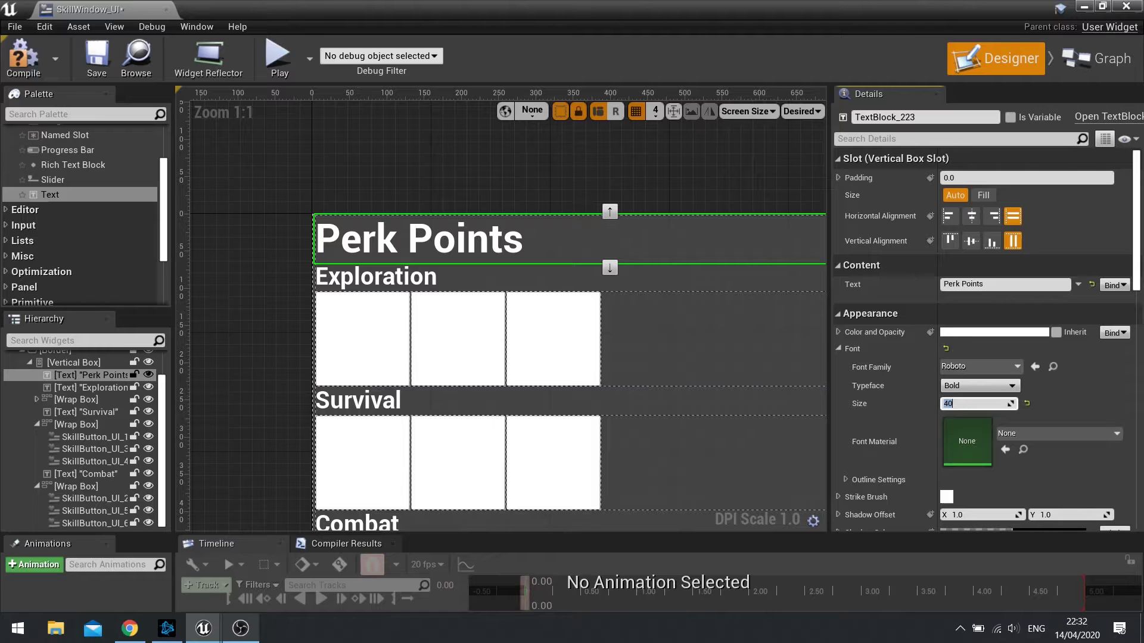
- Compile and save the SkillWindow_UI blueprint, then return to the main editor's UserInterface folder
click(22, 56)
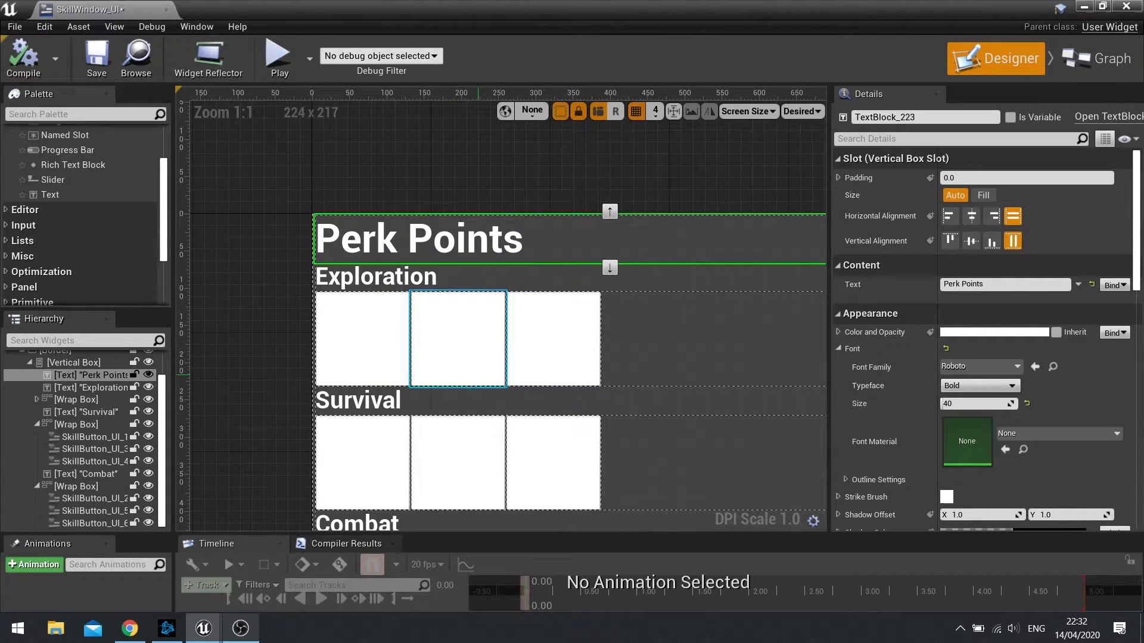
scroll(457, 316, down, 3)
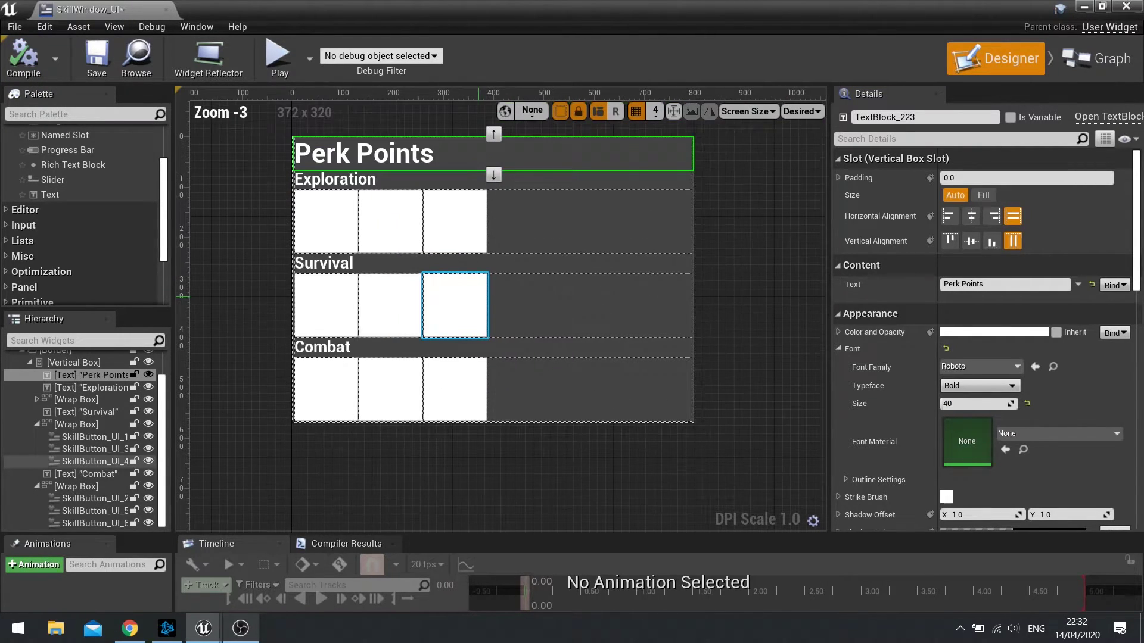
right_drag(455, 237, 467, 258)
click(96, 58)
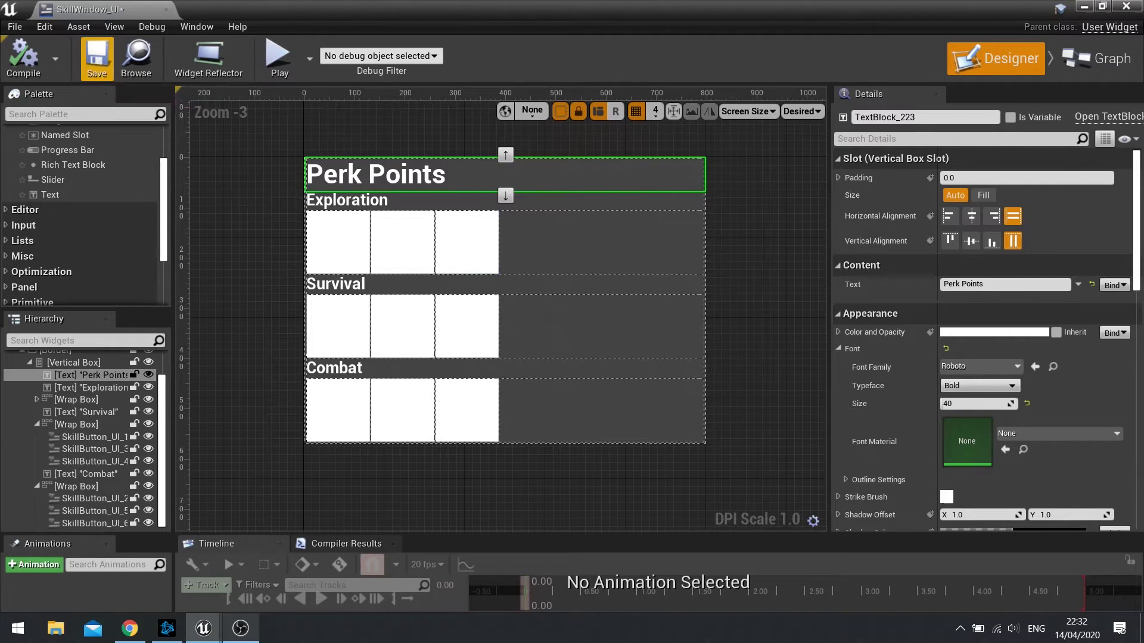
click(97, 57)
click(1083, 6)
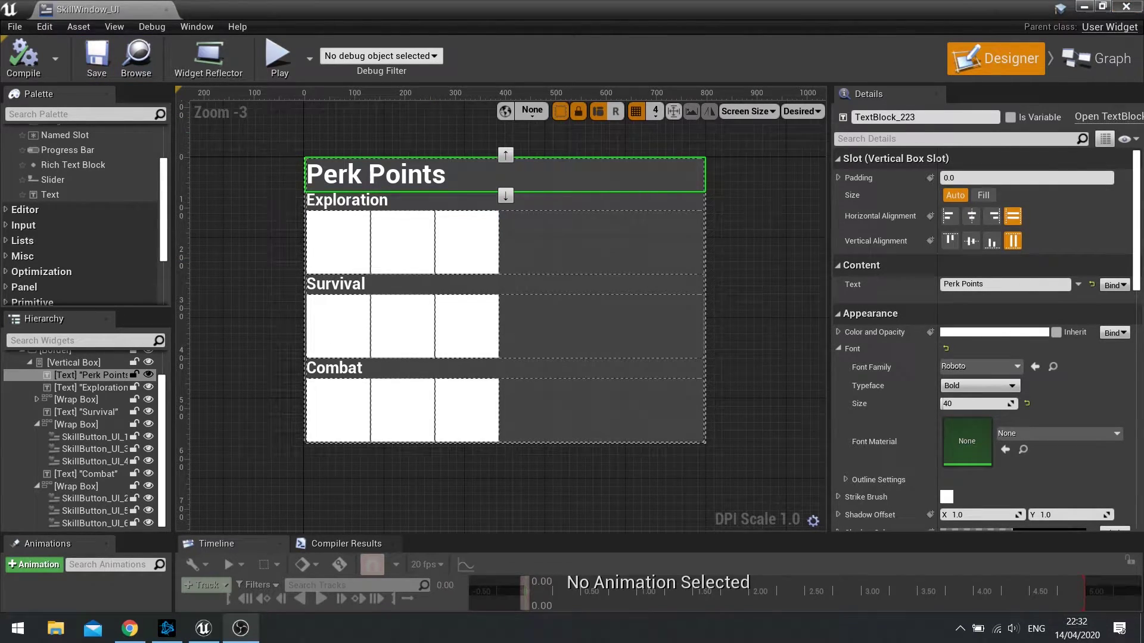
click(155, 559)
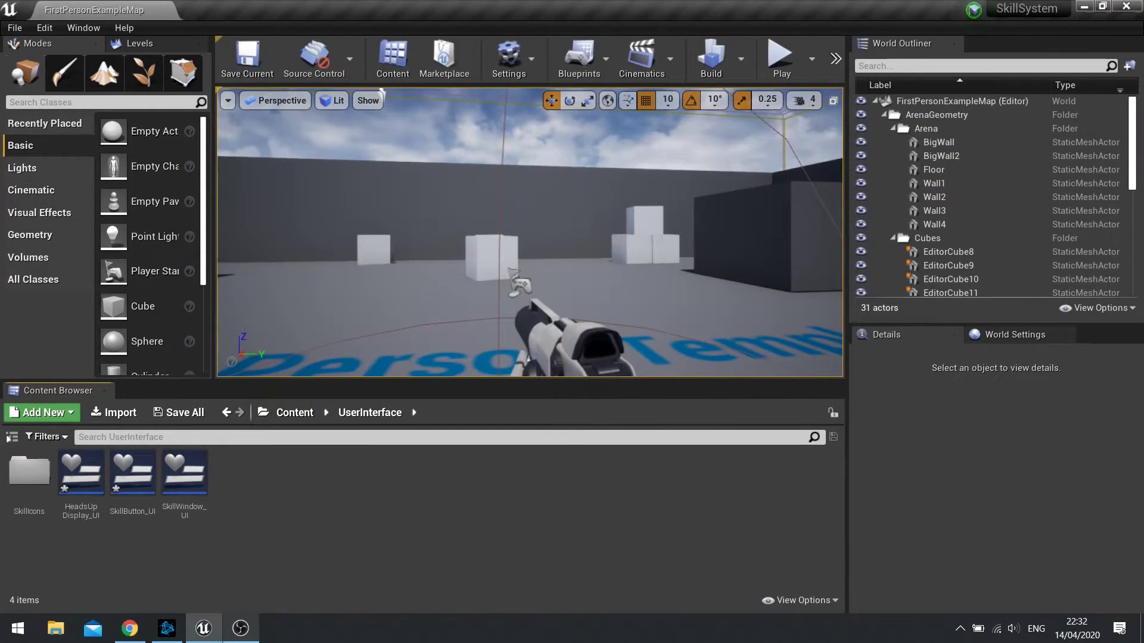
- Open the HeadsUpDisplay_UI widget and set the visibility of its SkillWindow_UI to Hidden
double_click(81, 474)
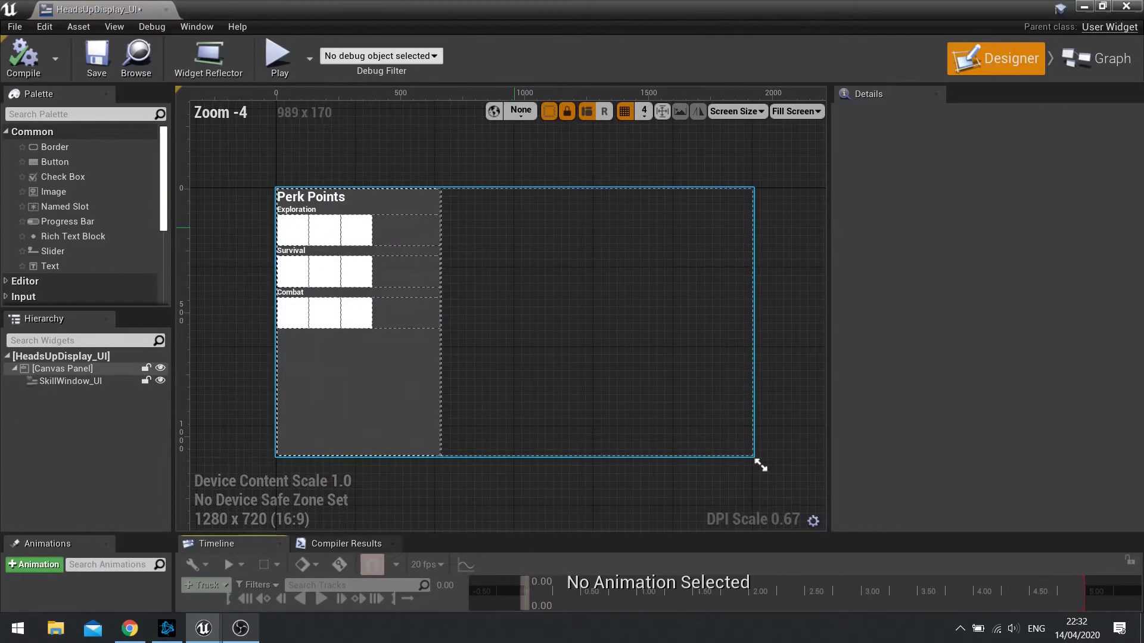
click(316, 274)
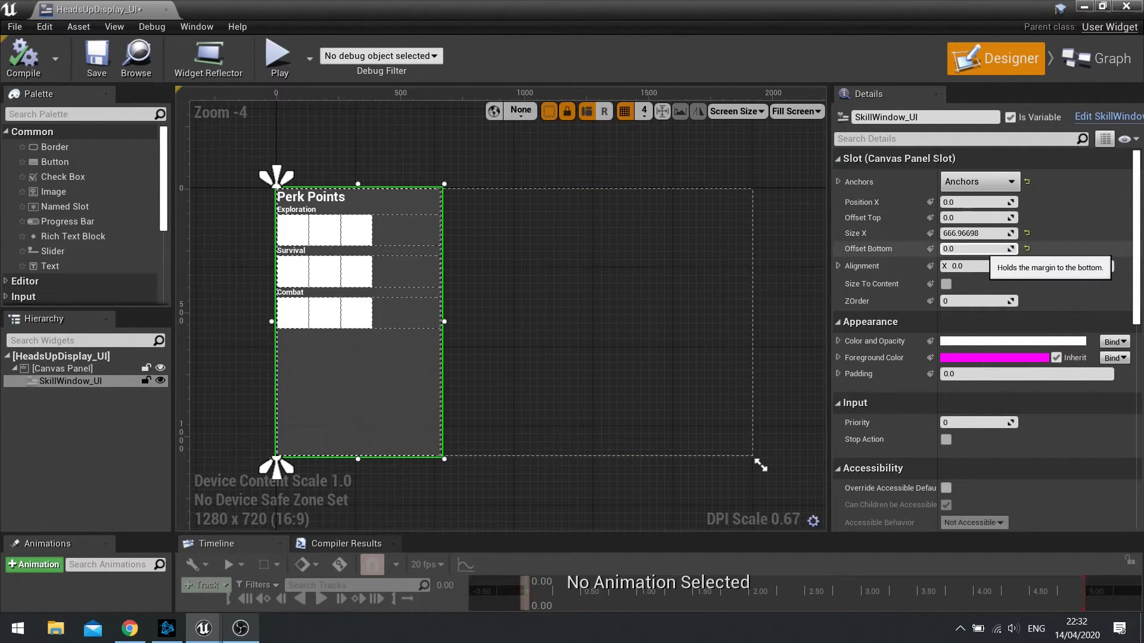
scroll(983, 297, down, 5)
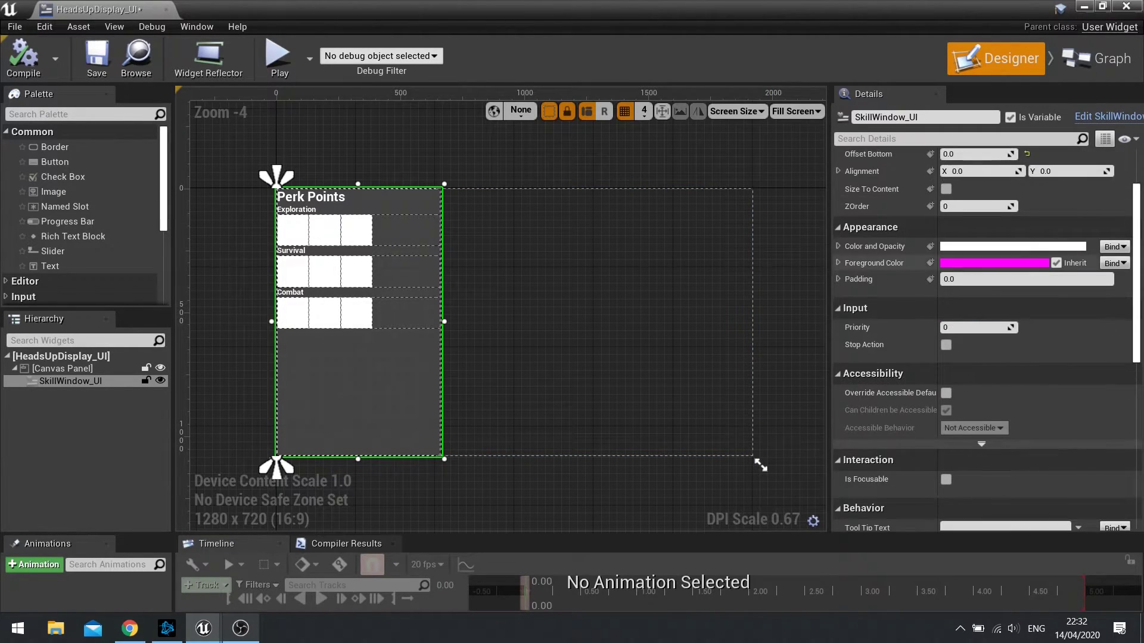
scroll(983, 333, down, 4)
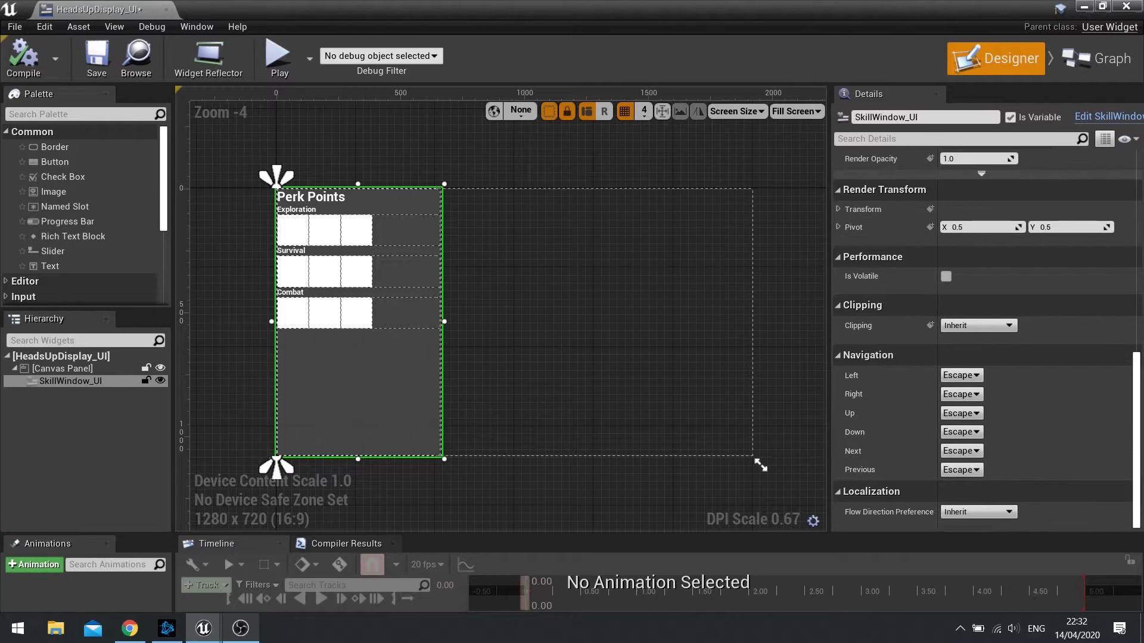
scroll(983, 334, up, 4)
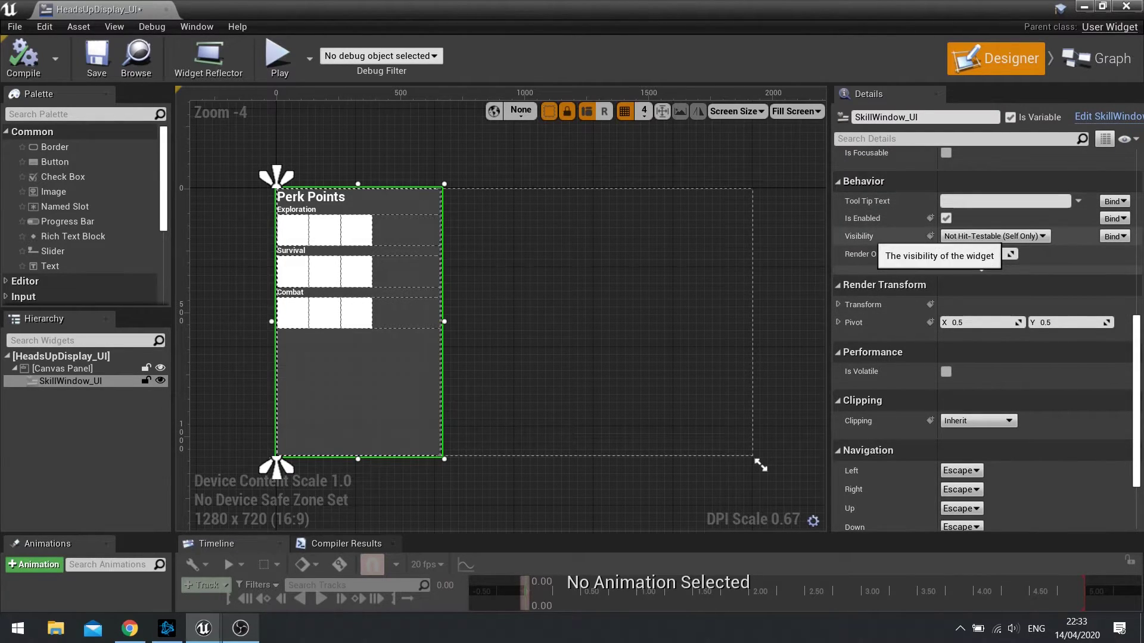
click(992, 235)
click(953, 266)
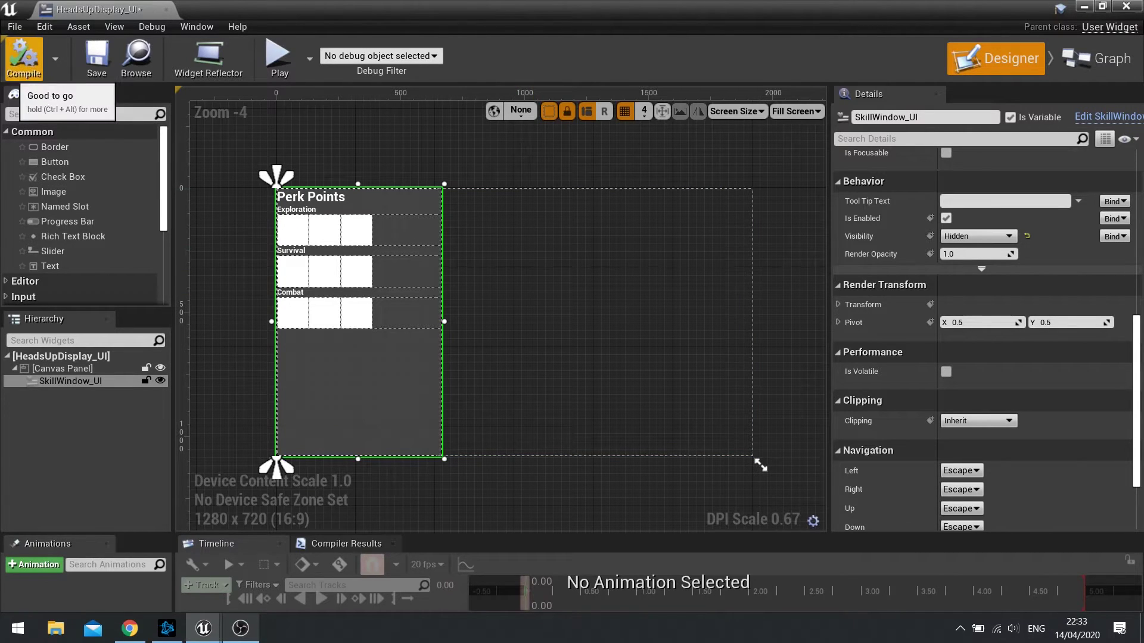
- Create a function named ToggleSkillWindow in the HeadsUpDisplay_UI graph
click(1101, 58)
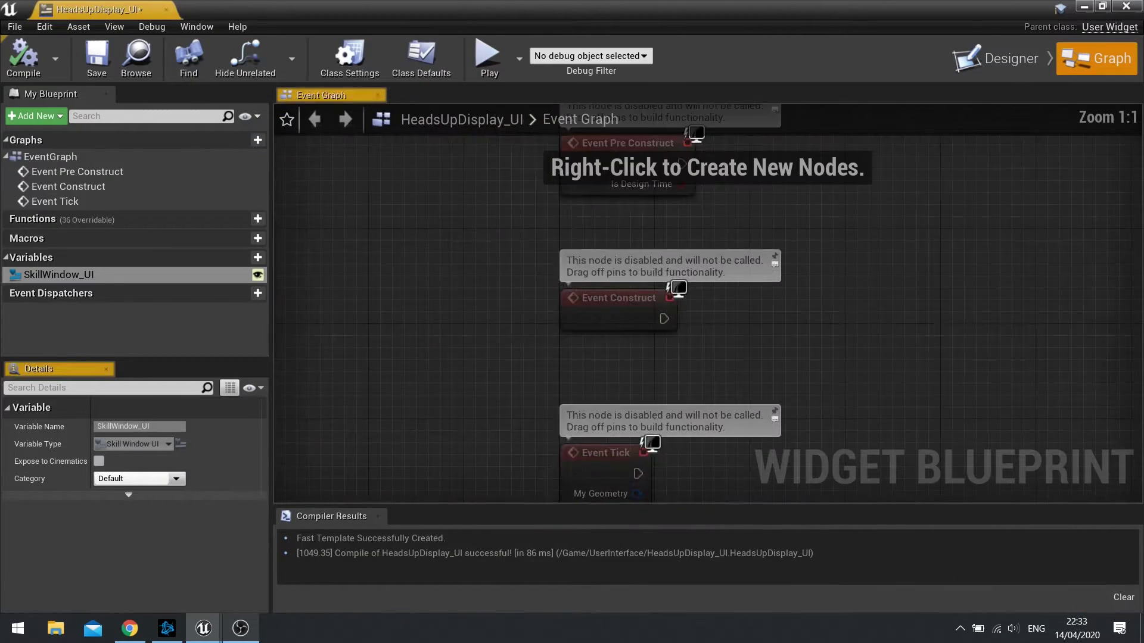
right_drag(725, 222, 656, 222)
scroll(656, 223, down, 1)
right_drag(707, 278, 586, 266)
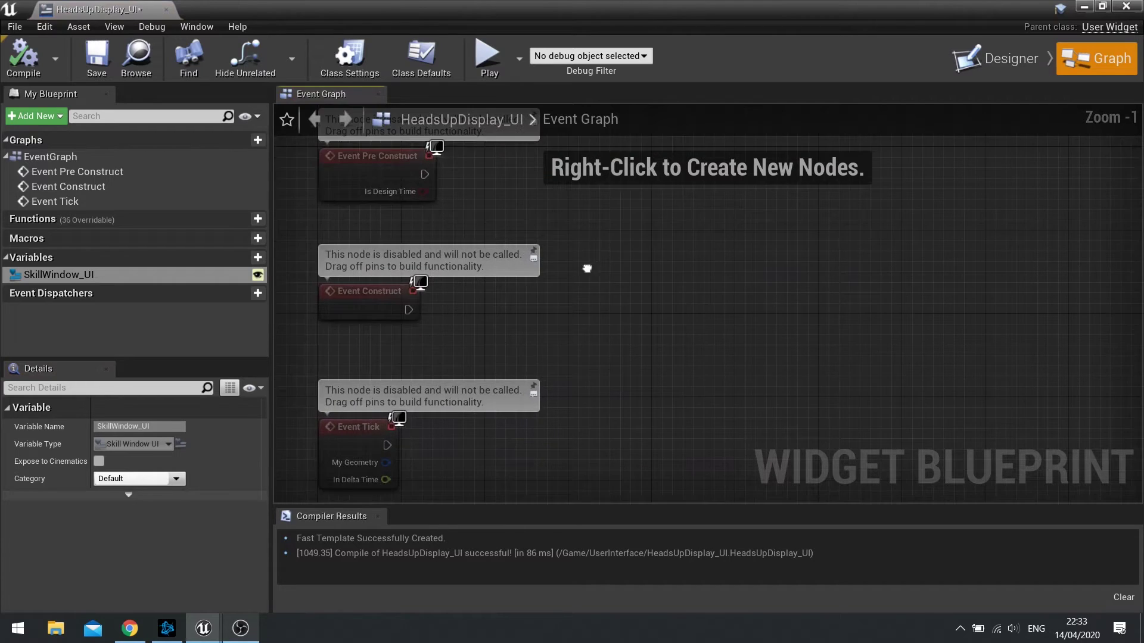
scroll(589, 269, down, 1)
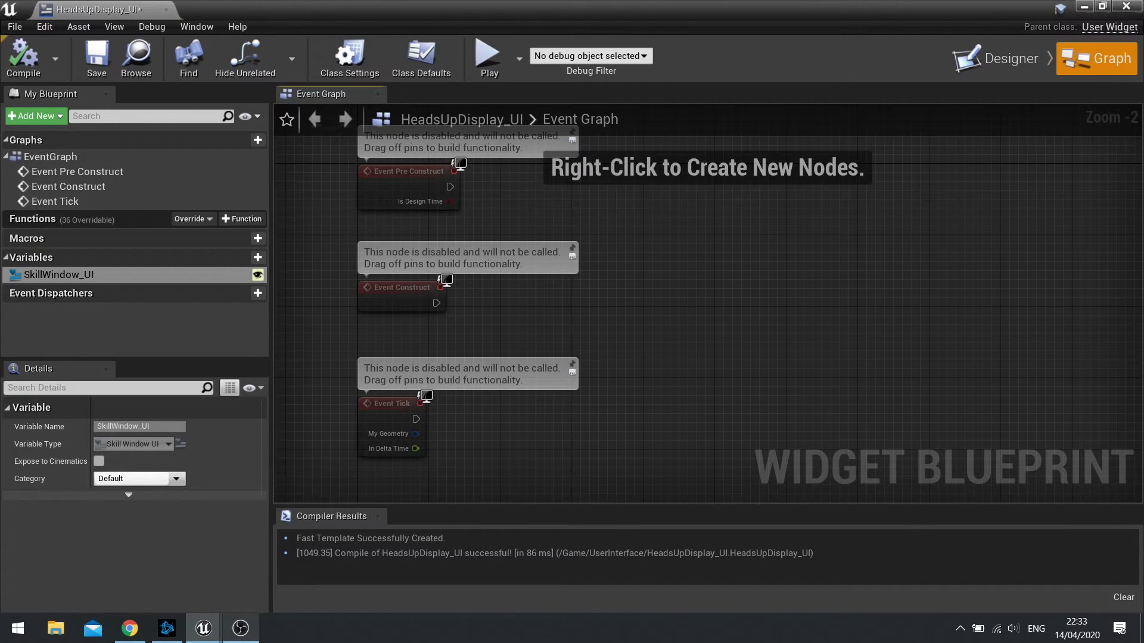
click(242, 218)
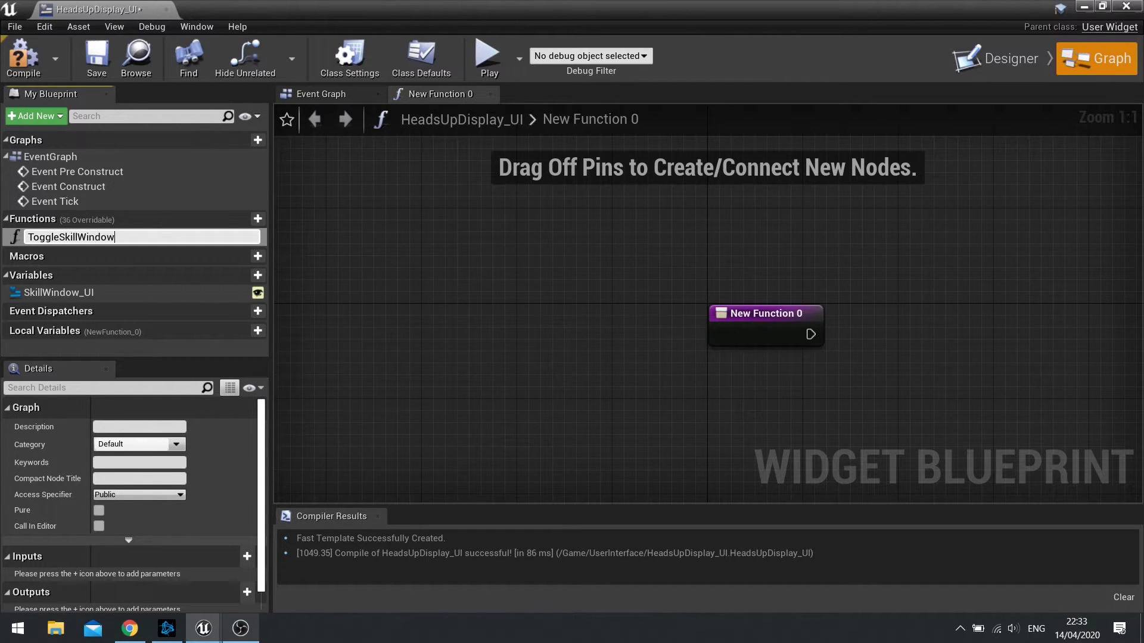
key(Return)
- Add a SkillWindow_UI getter feeding an Is Visible node, and arrange both below the Toggle Skill Window entry node
right_drag(879, 389, 533, 322)
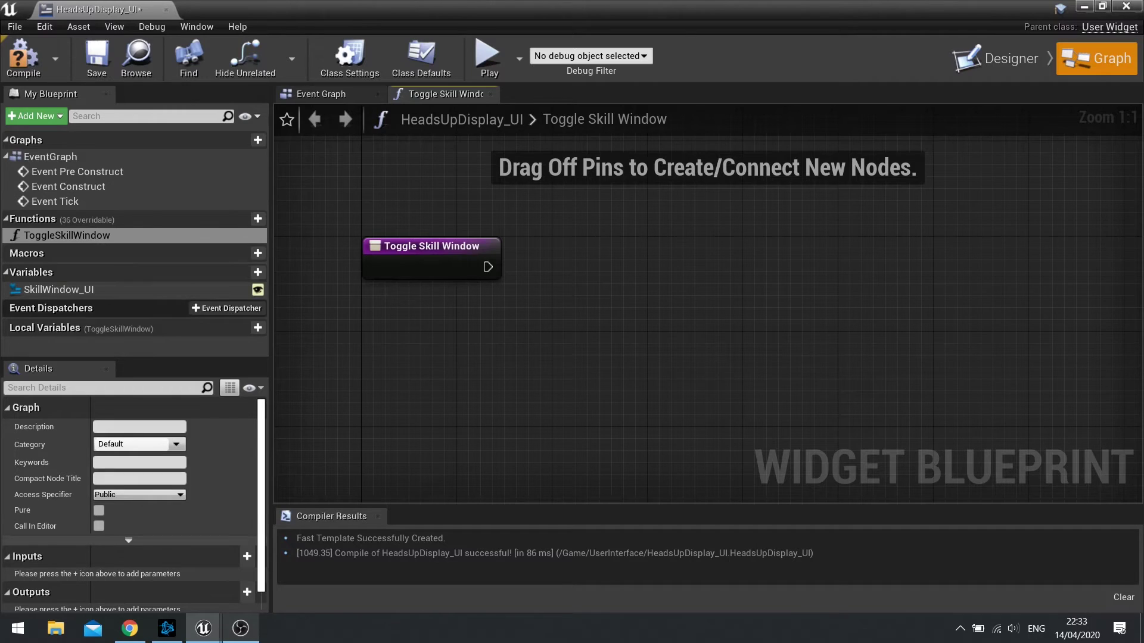
drag(59, 289, 386, 356)
click(420, 365)
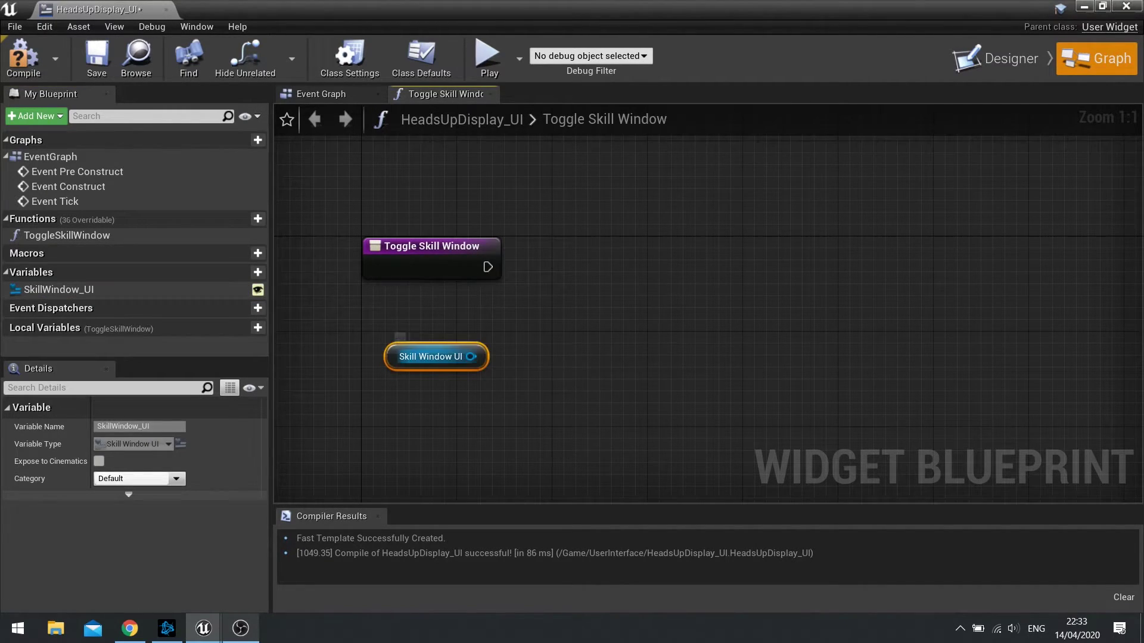
drag(470, 356, 523, 325)
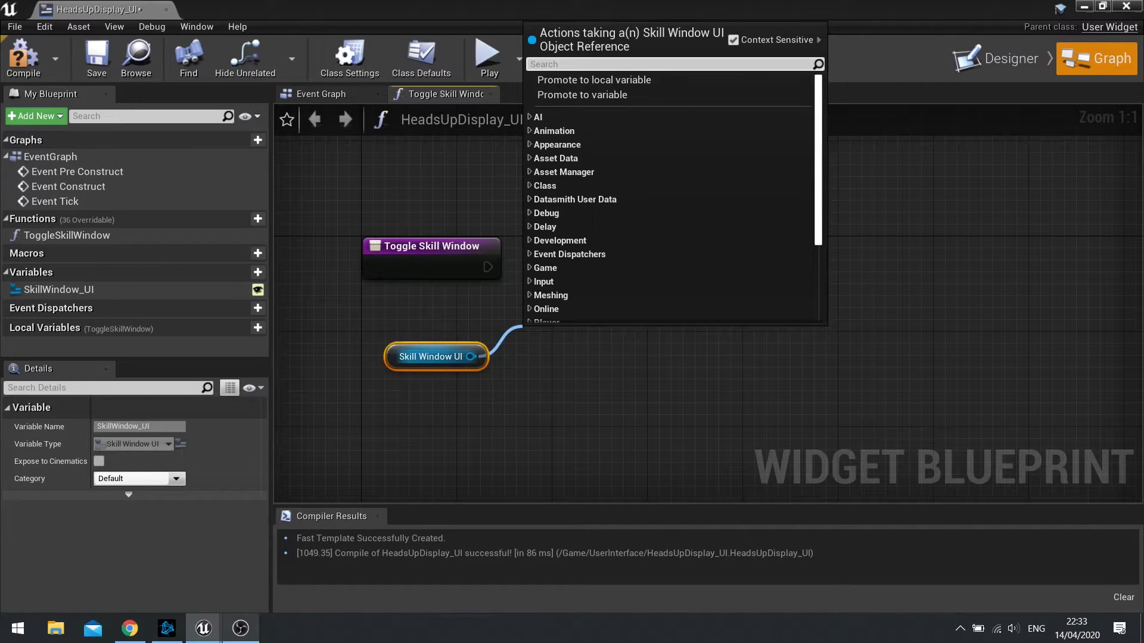
text(is visib)
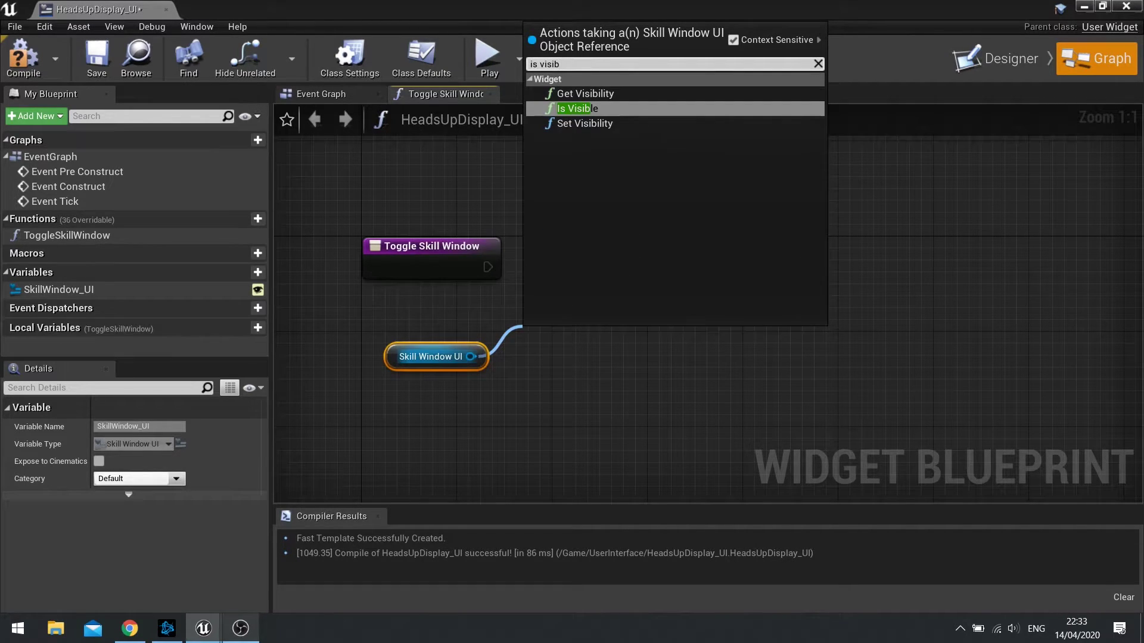
key(Return)
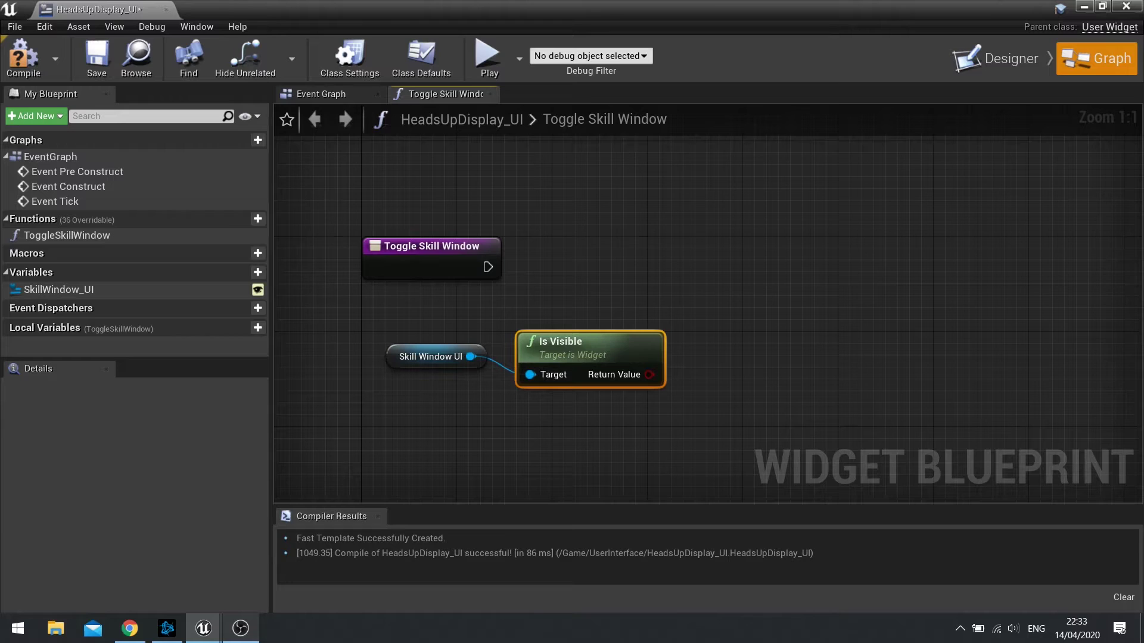
drag(590, 342, 590, 318)
drag(382, 399, 575, 374)
click(575, 398)
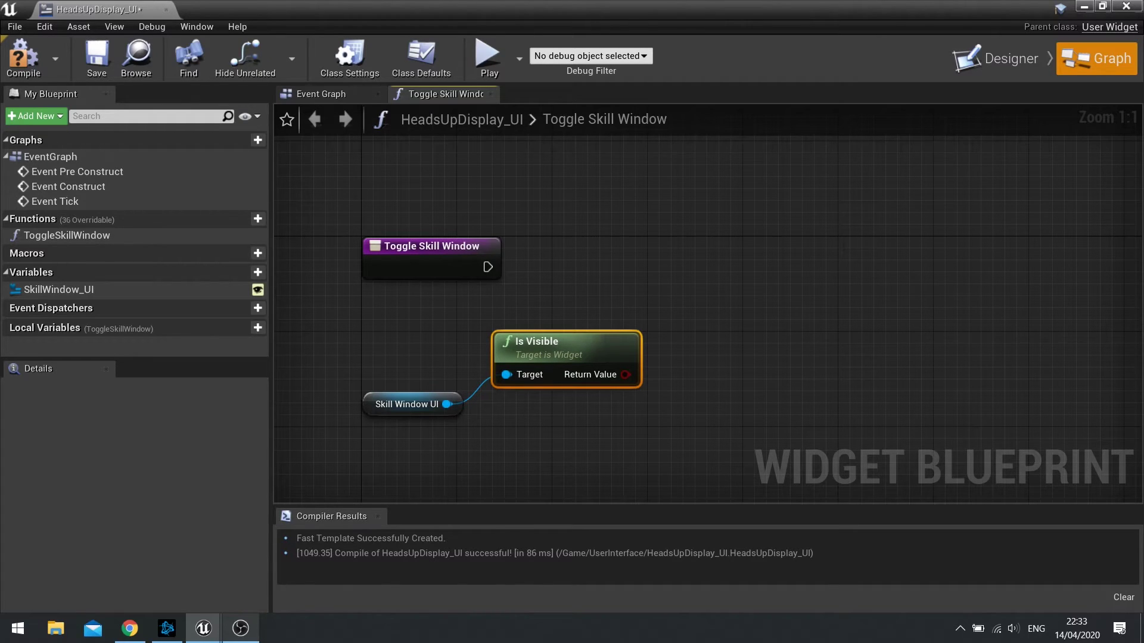
- Add a Branch node with Is Visible's return value as its condition and connect the function entry's execution to it
click(724, 253)
drag(734, 300, 625, 374)
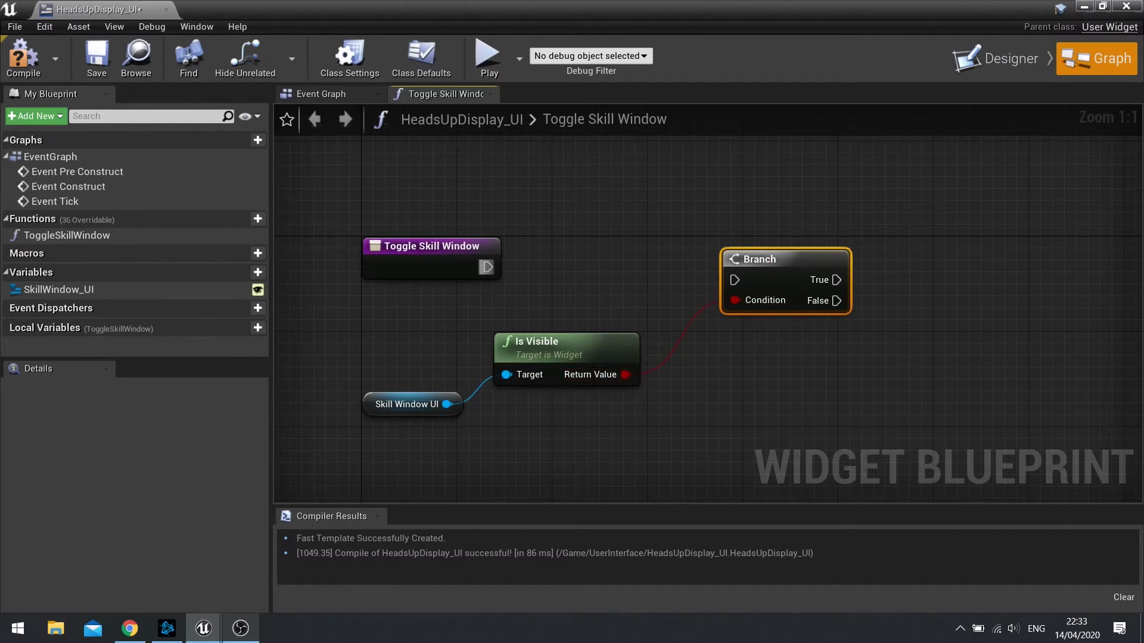
drag(487, 267, 763, 258)
- Place another SkillWindow_UI getter below the Branch node in the Toggle Skill Window function
right_drag(805, 329, 524, 297)
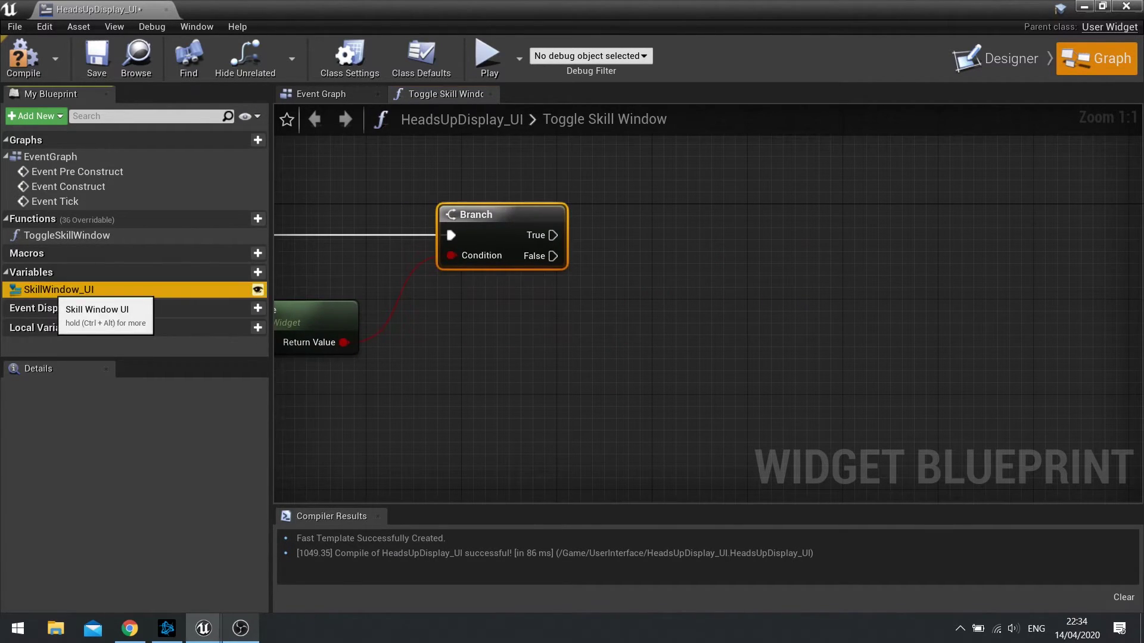
drag(58, 289, 512, 348)
click(587, 343)
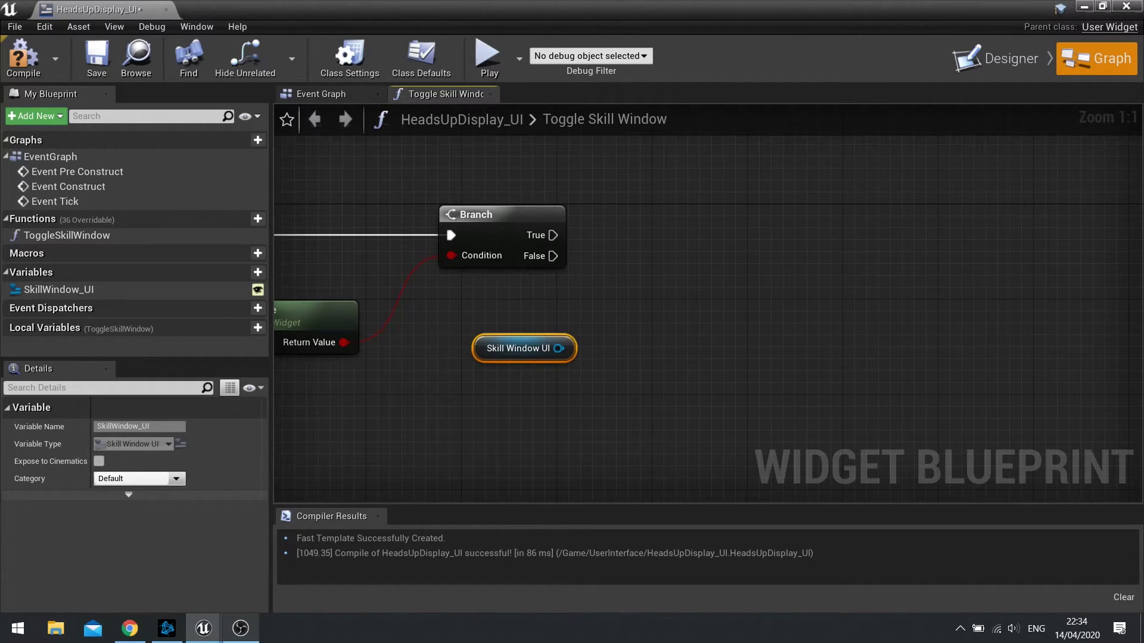
right_drag(516, 310, 719, 278)
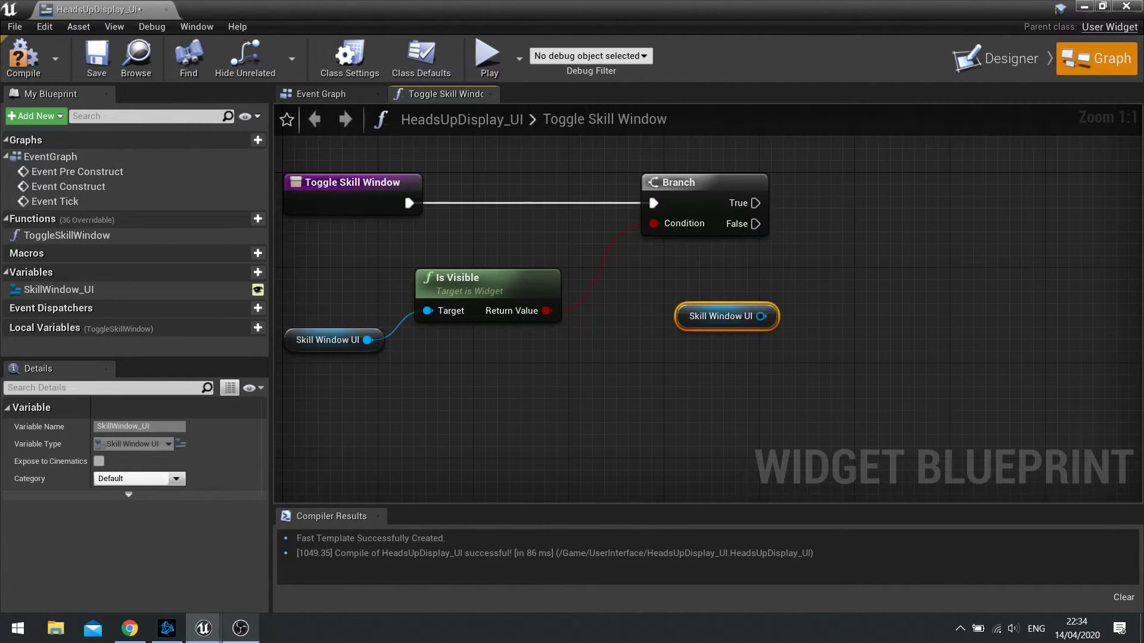
- Add a Set Visibility node targeting the new Skill Window UI getter and connect Branch's False output to its execution input
right_drag(822, 243, 624, 243)
drag(563, 316, 683, 296)
text(set visi)
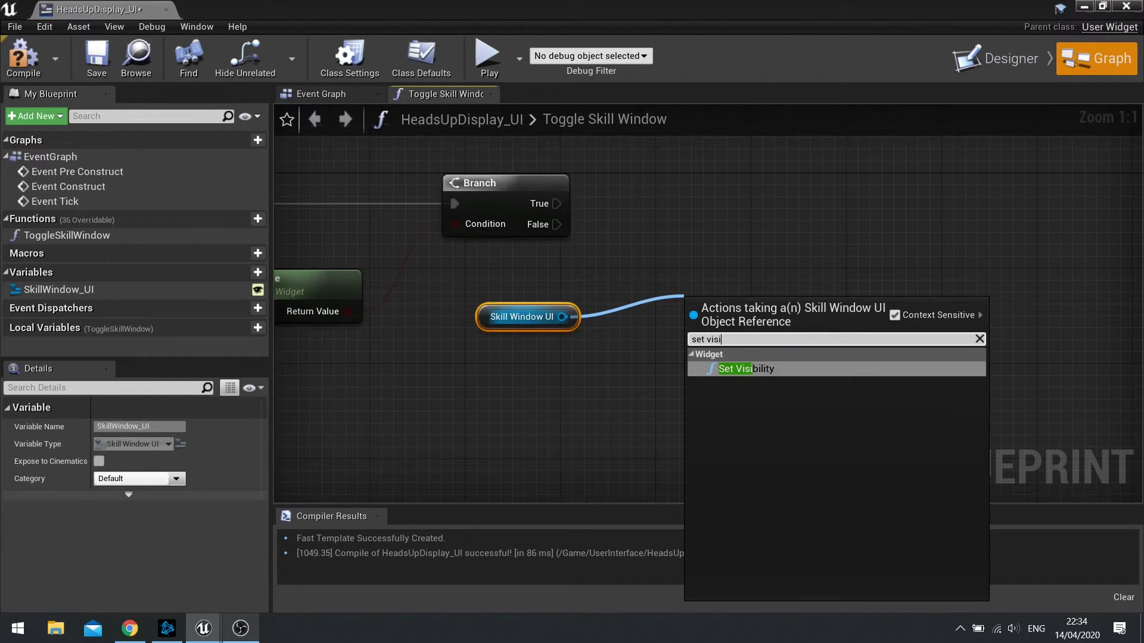
key(Return)
drag(692, 336, 556, 225)
drag(778, 302, 765, 284)
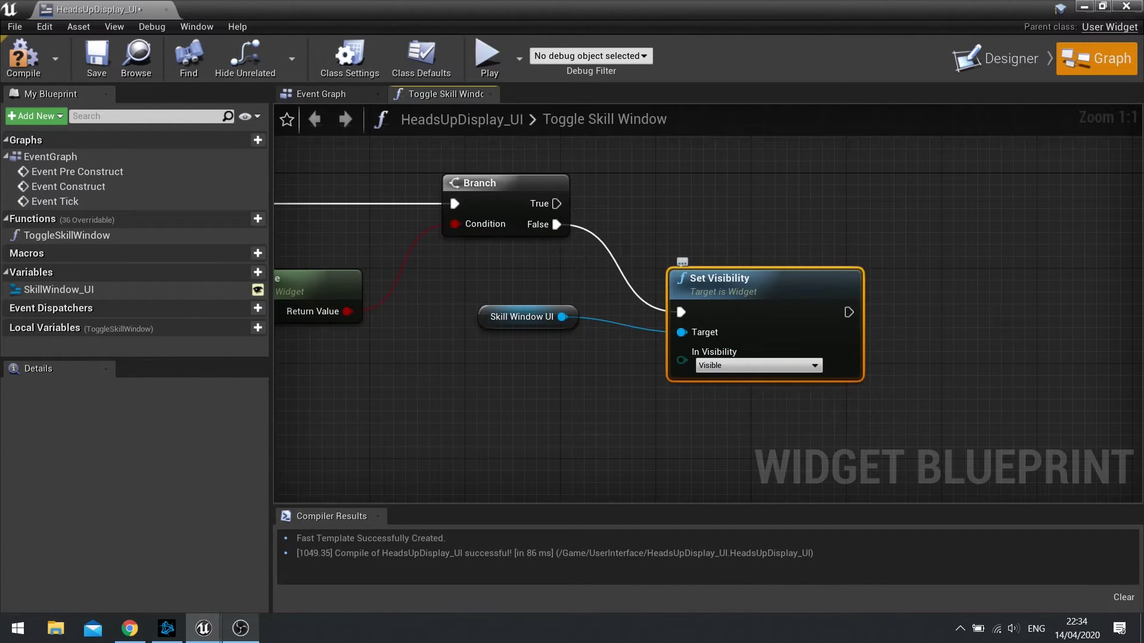
- Add a Get Player Controller node near the Set Visibility node
right_drag(695, 417, 491, 383)
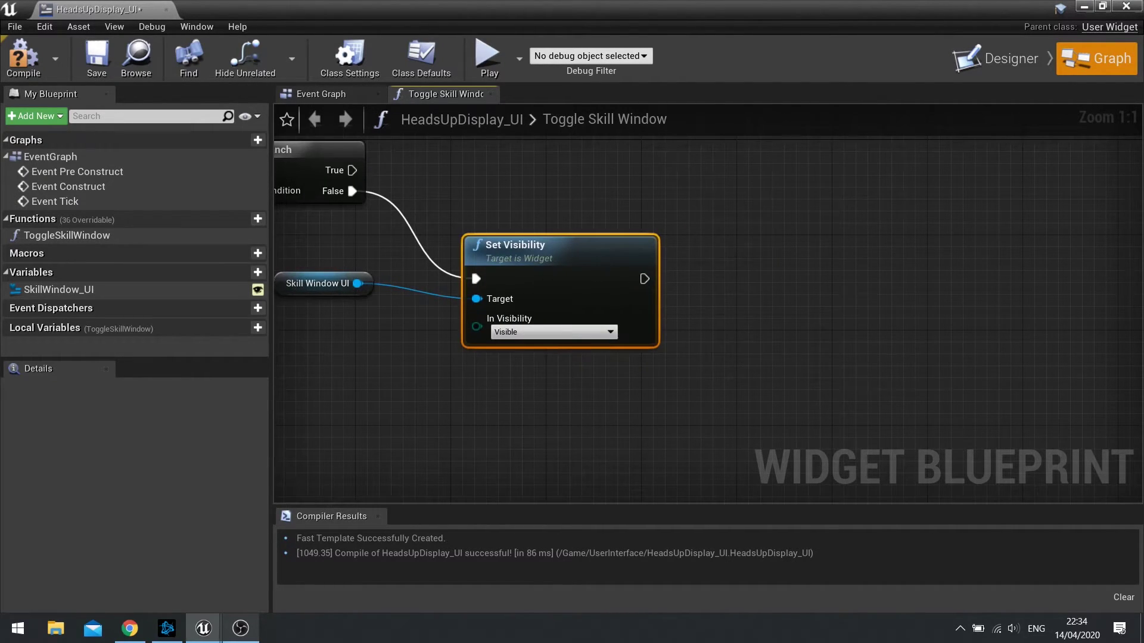
right_click(628, 87)
text(get player)
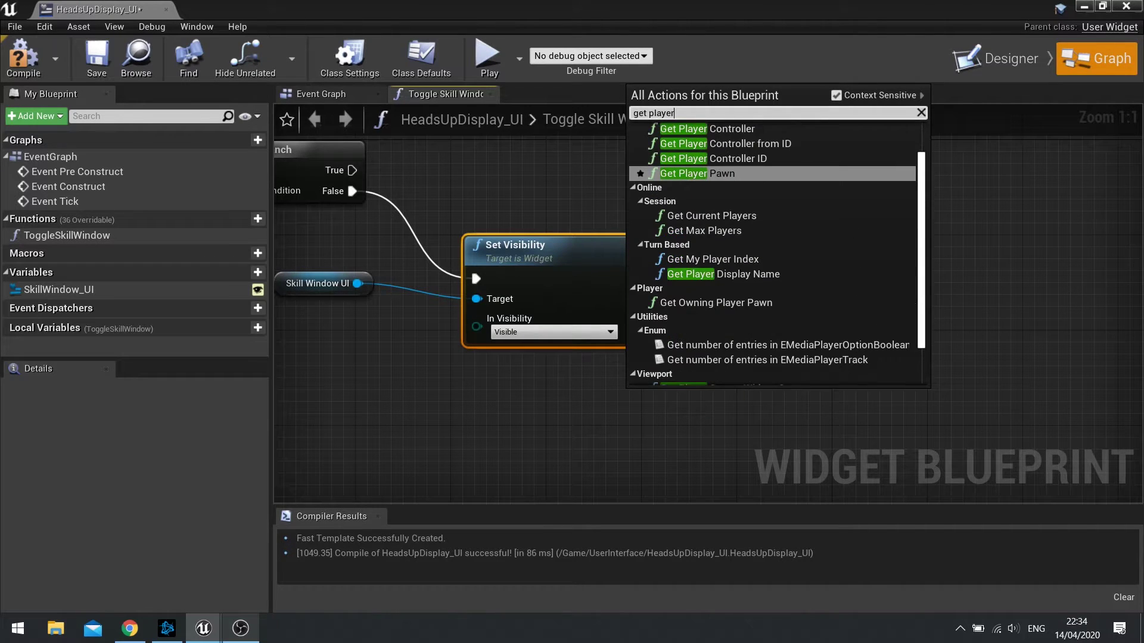
text( con)
key(Return)
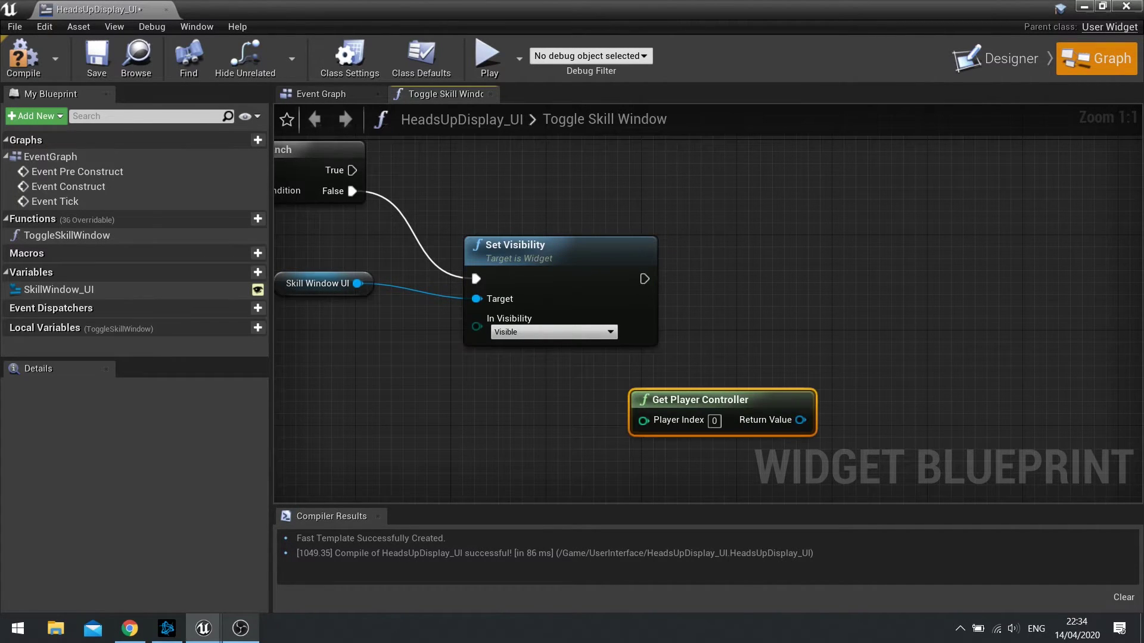
- Add a Set Input Mode Game And UI node from the player controller's return value and connect Set Visibility's execution output to it
drag(800, 420, 858, 298)
text(inp)
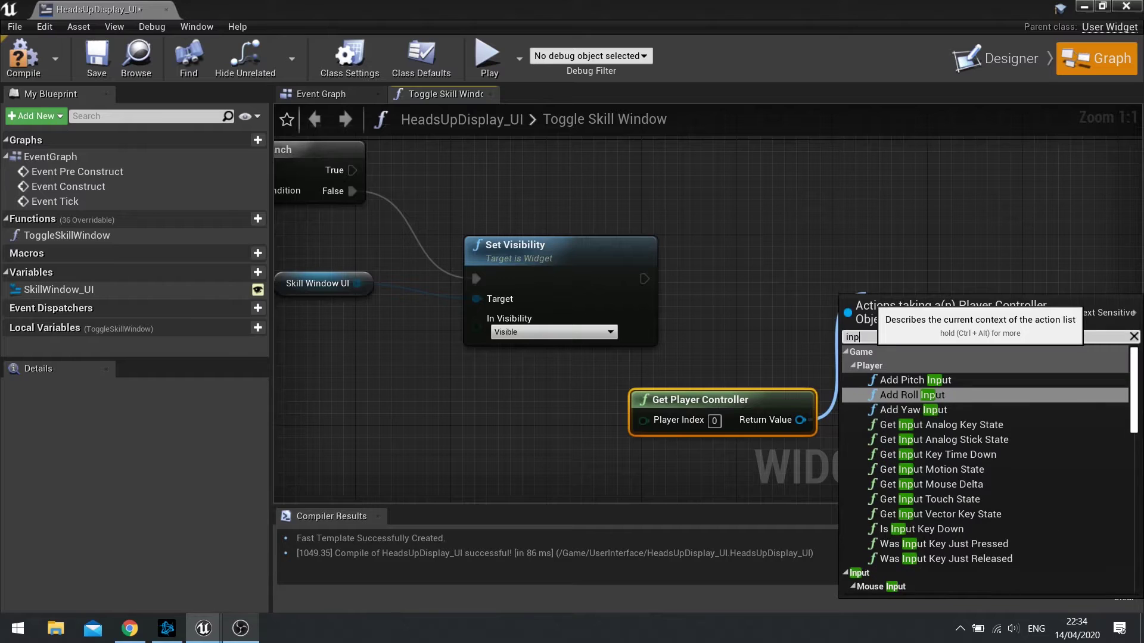
text(ut)
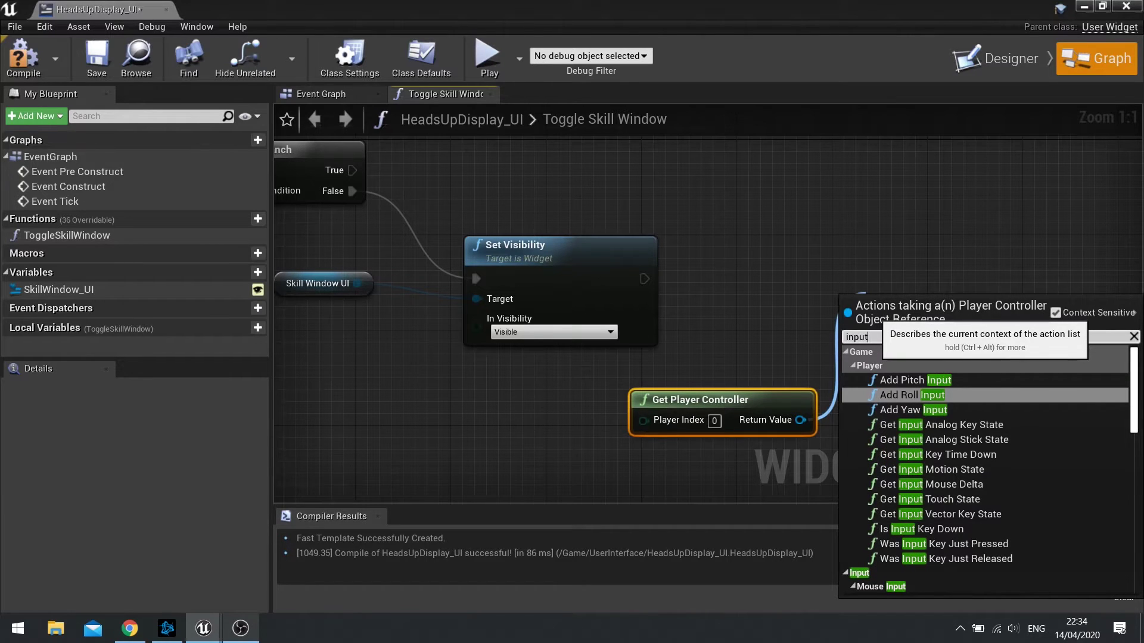
text( mod)
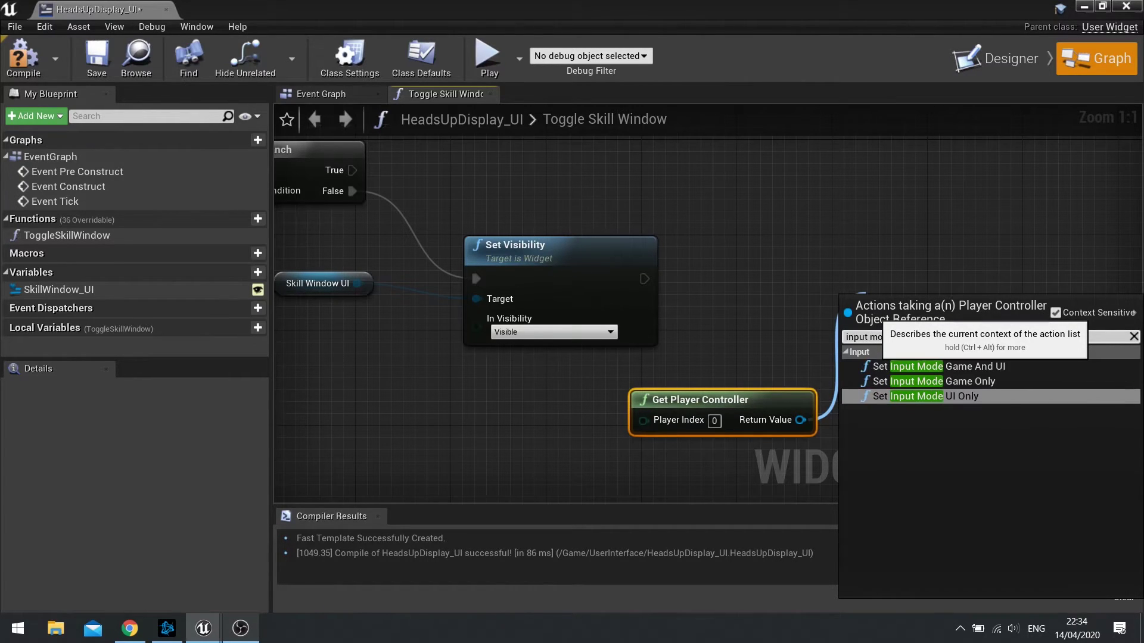
text(e)
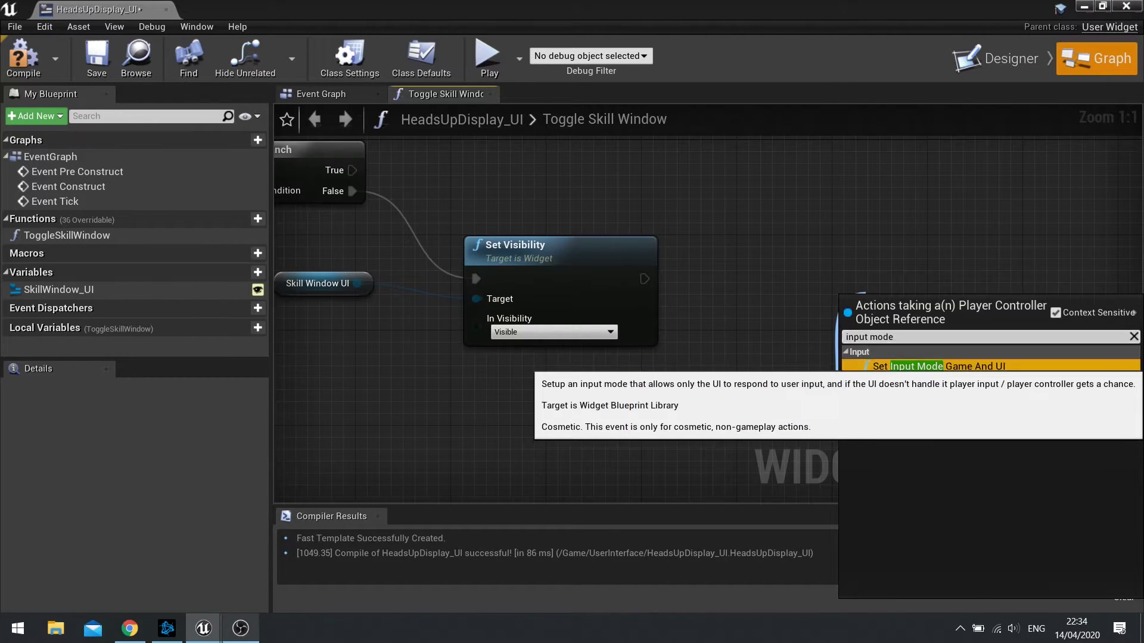
key(Return)
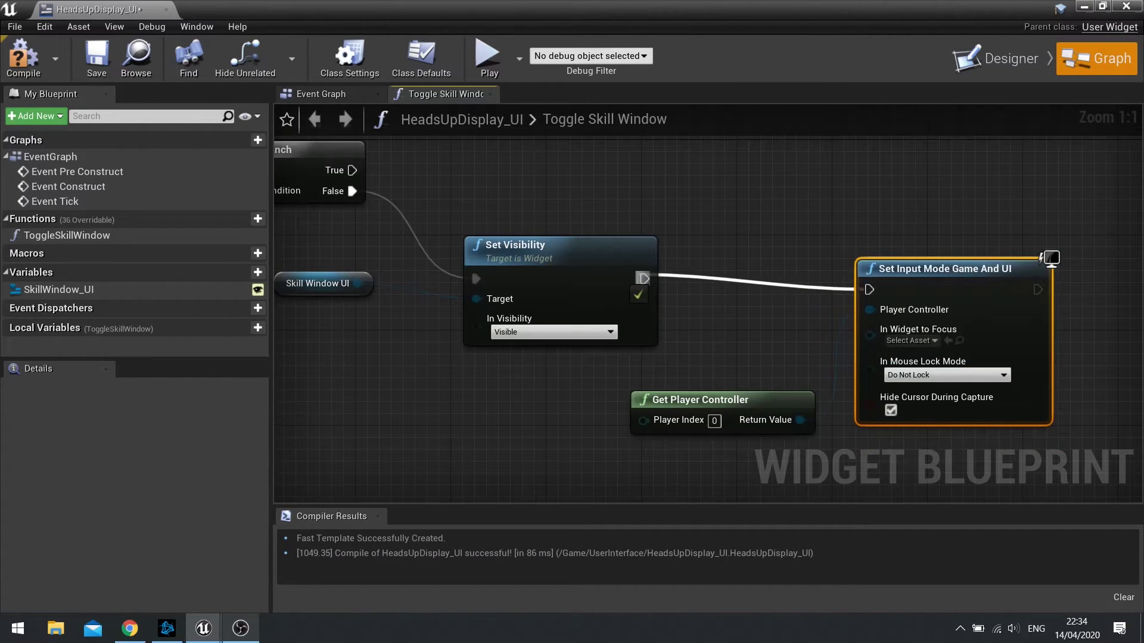
drag(642, 276, 644, 278)
- Arrange Get Player Controller above Set Visibility, and place Set Input Mode Game And UI closely beside Set Visibility
drag(953, 272, 941, 260)
drag(773, 401, 727, 162)
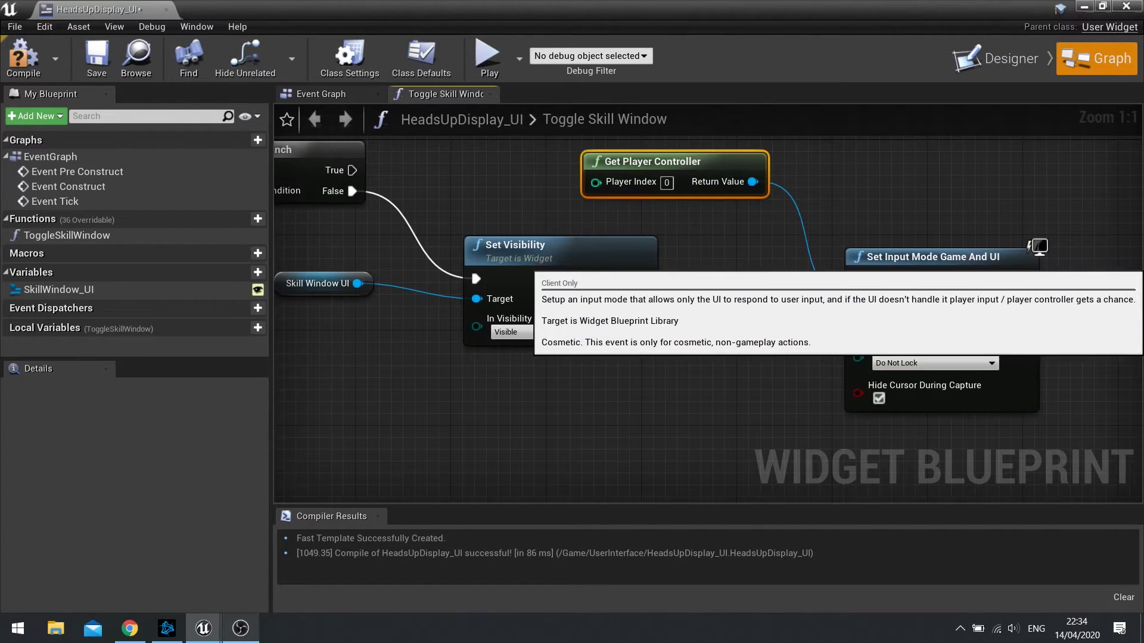
drag(930, 257, 834, 269)
drag(685, 161, 637, 162)
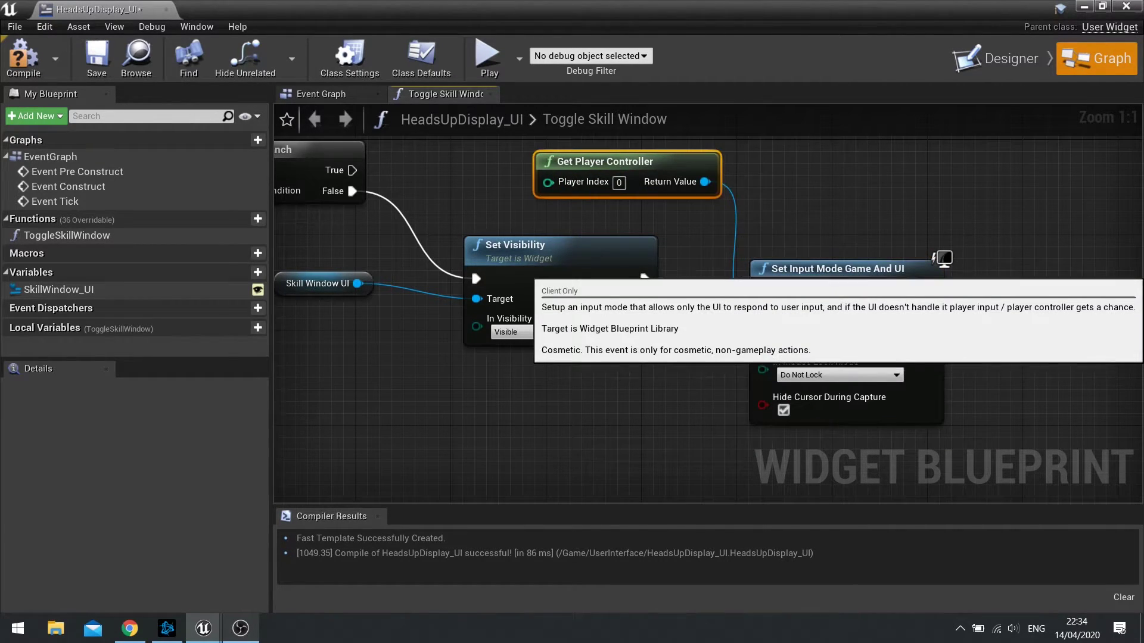
drag(834, 272, 834, 260)
- Add a Set Show Mouse Cursor node targeting Get Player Controller's return value, beyond the Set Input Mode Game And UI node
right_drag(977, 227, 787, 251)
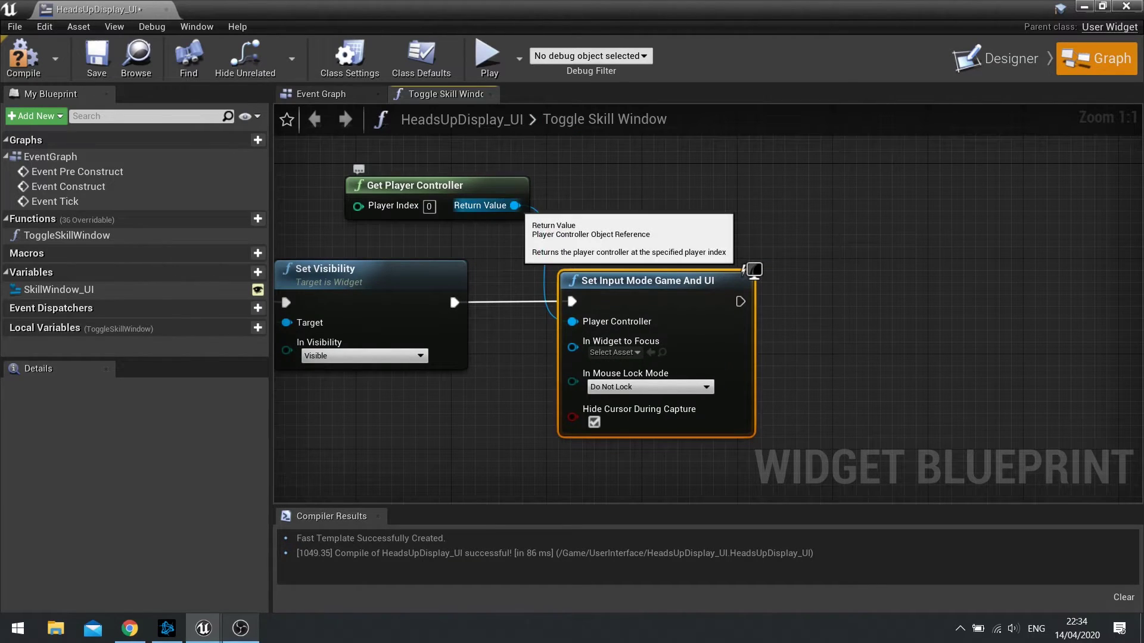
drag(515, 206, 886, 275)
text(se)
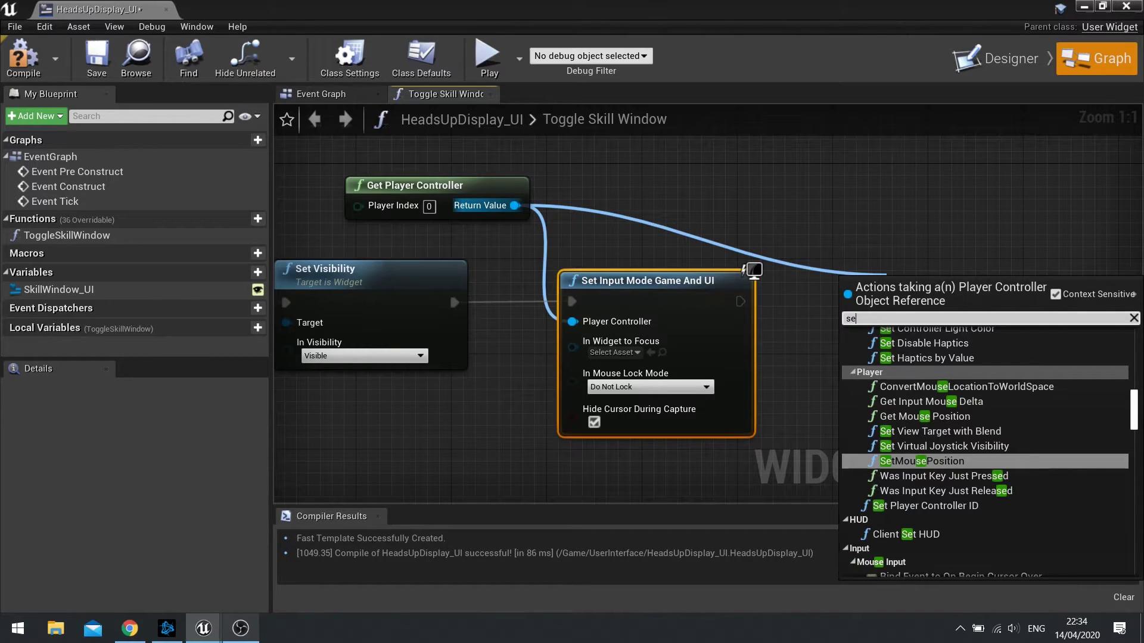
text(t )
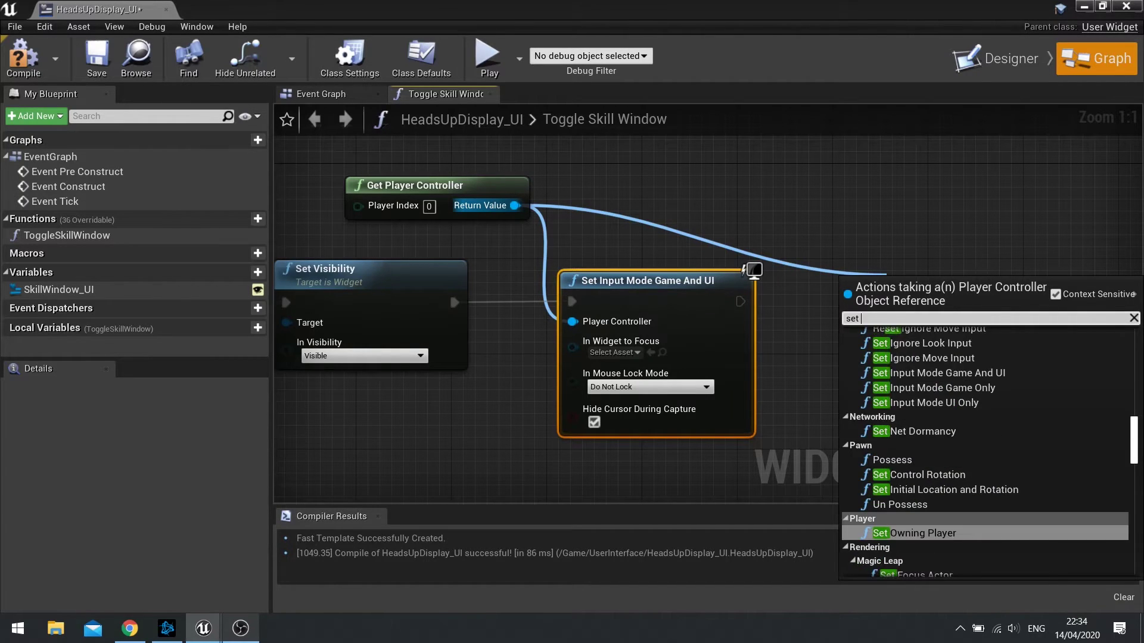
text(m)
key(BackSpace)
text(show mo)
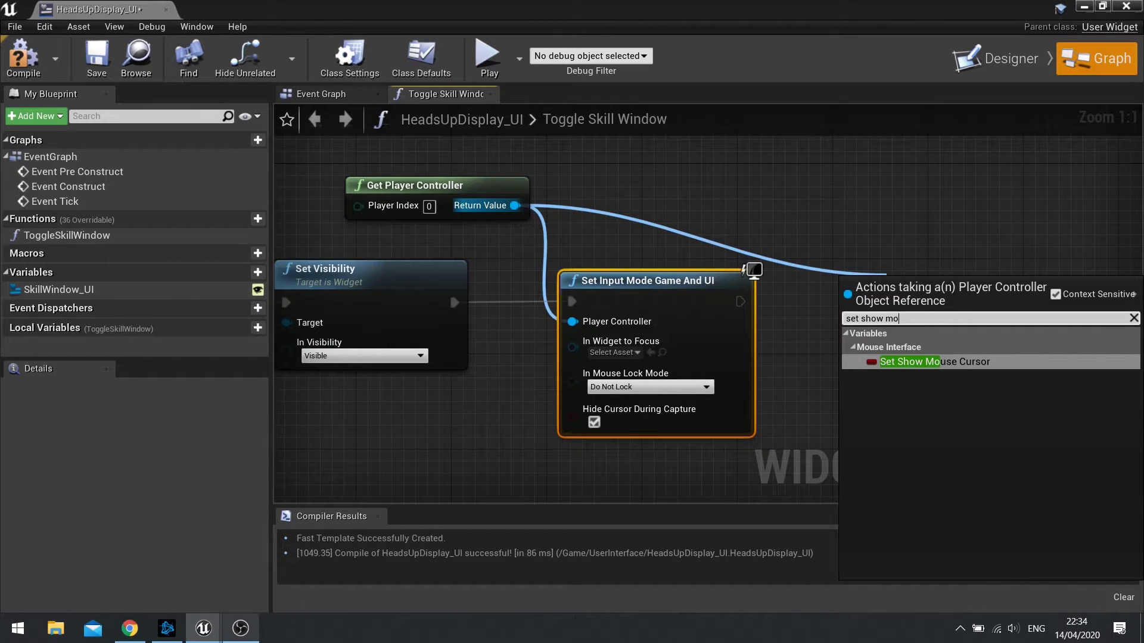
key(Return)
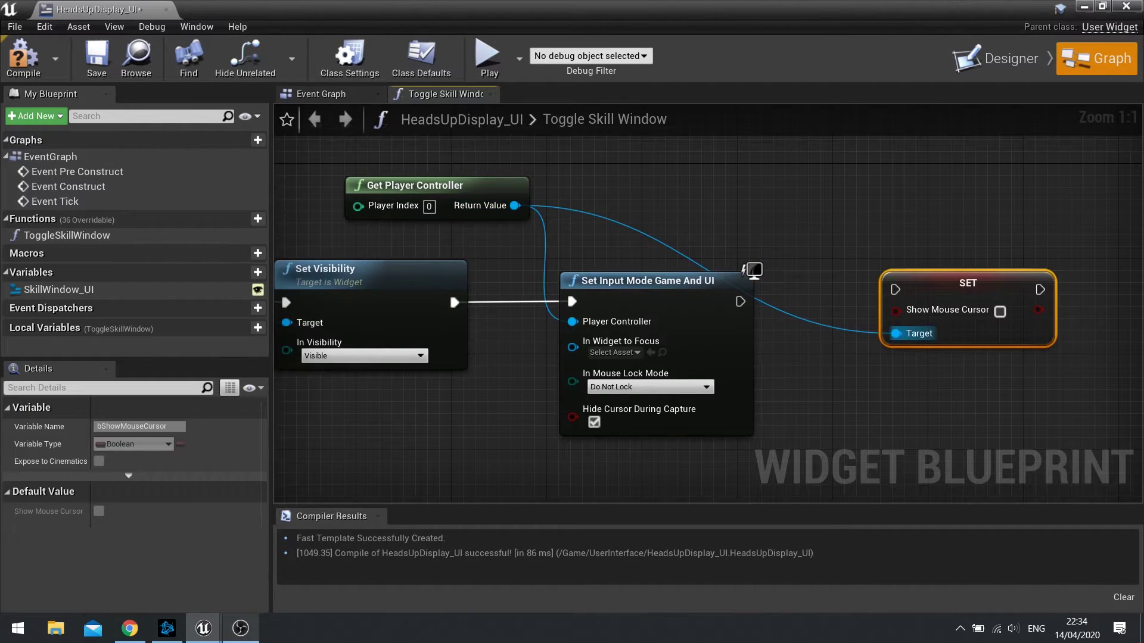
- Connect Set Input Mode Game And UI's execution to the Show Mouse Cursor setter, align the setter and enable Show Mouse Cursor
drag(894, 290, 740, 301)
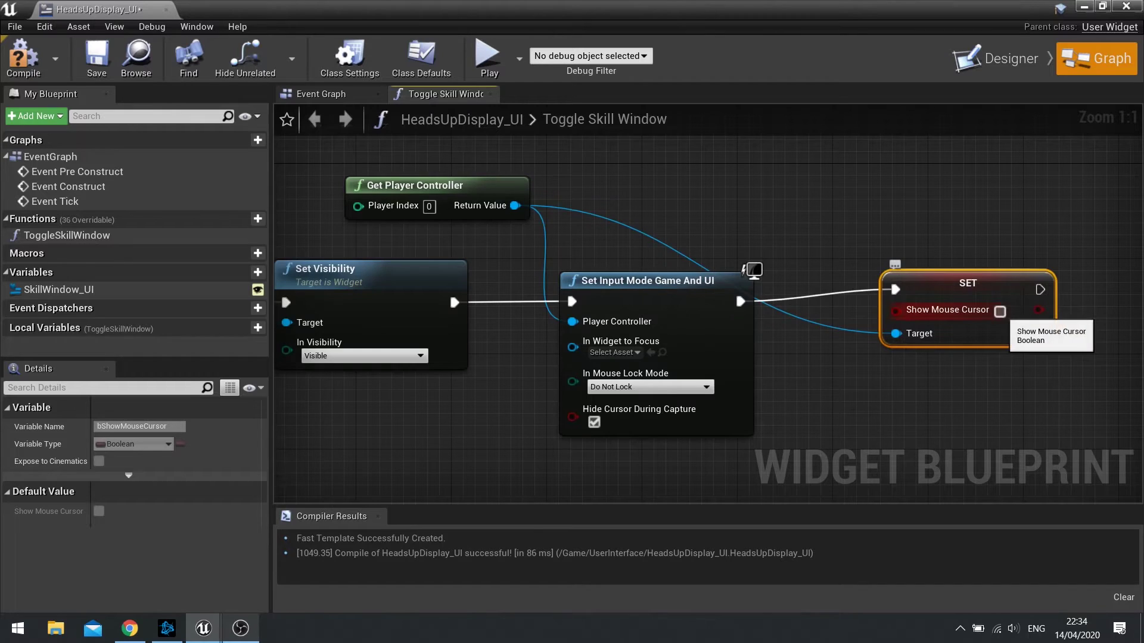
drag(953, 286, 929, 298)
click(975, 322)
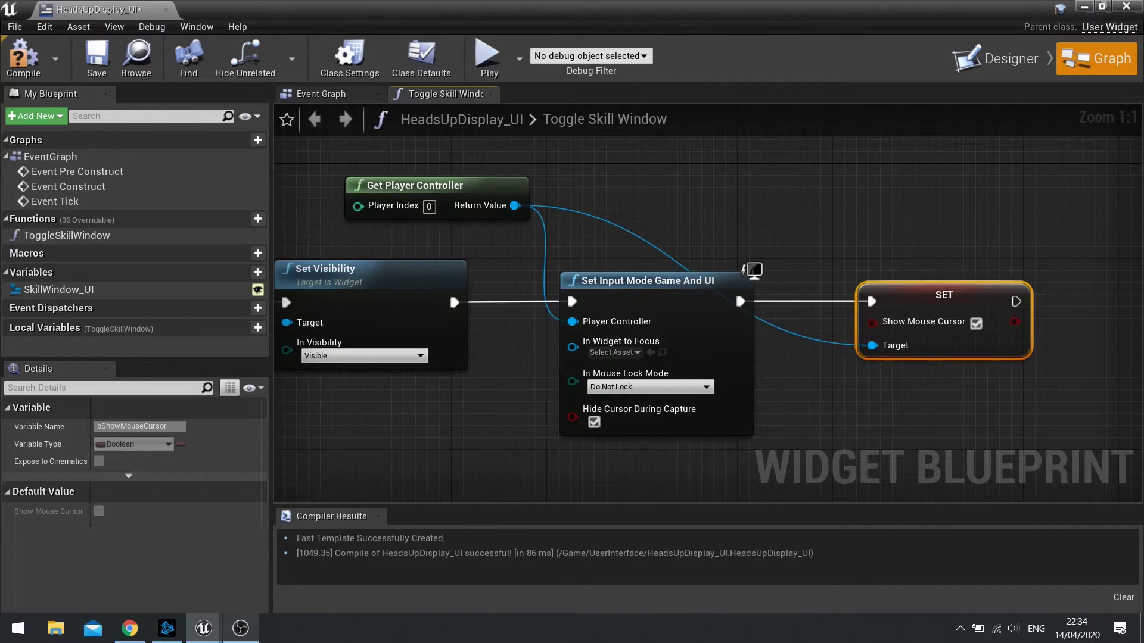
- Review the False branch's node chain from Set Visibility through Set Input Mode Game And UI to the Show Mouse Cursor setter
right_drag(655, 238, 841, 223)
right_drag(376, 234, 529, 222)
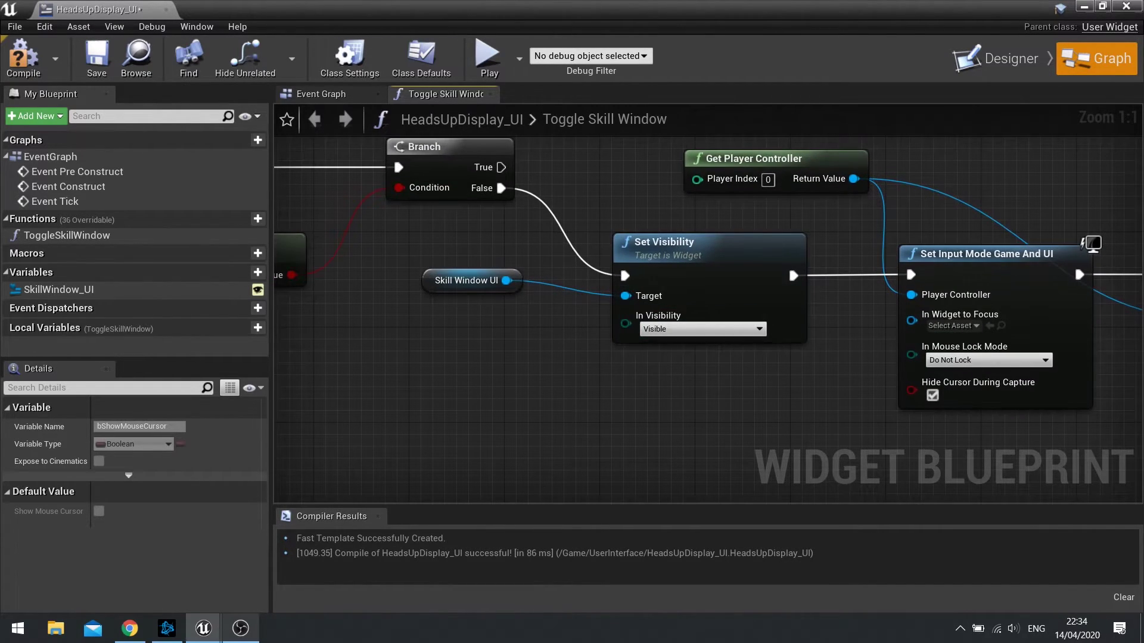
drag(735, 395, 475, 236)
right_drag(804, 358, 487, 304)
drag(763, 418, 736, 351)
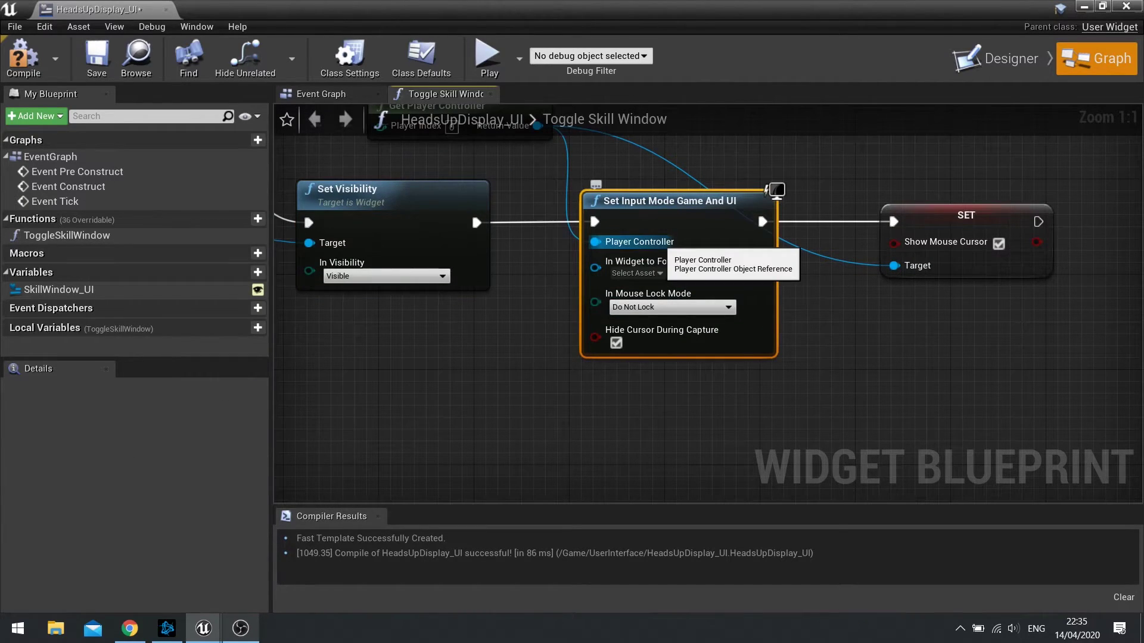
right_drag(470, 213, 351, 287)
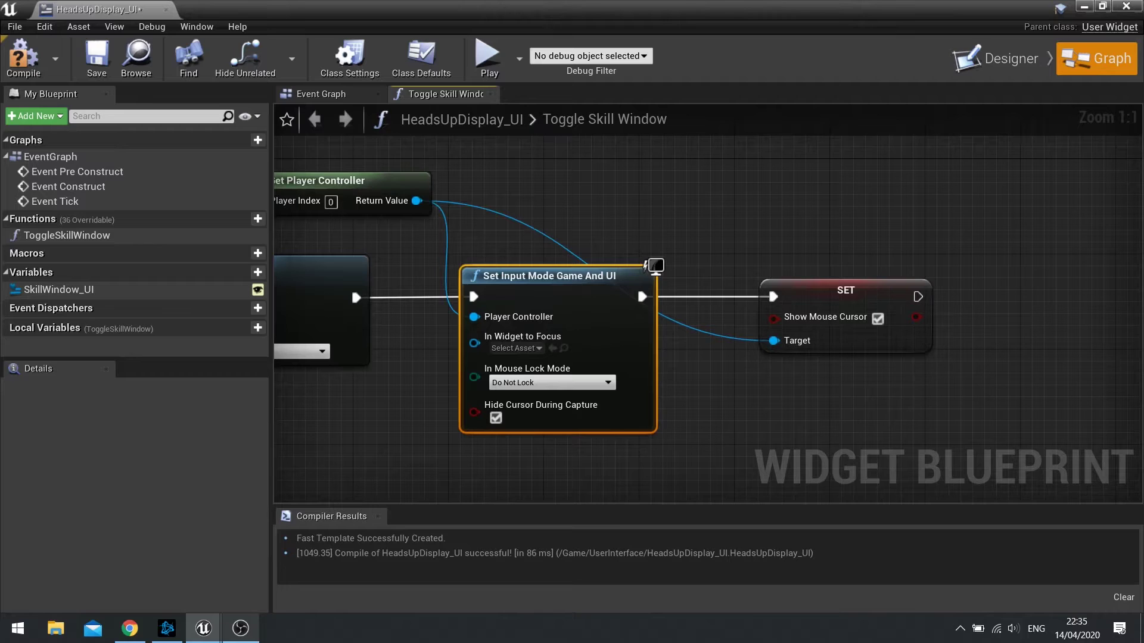
click(846, 291)
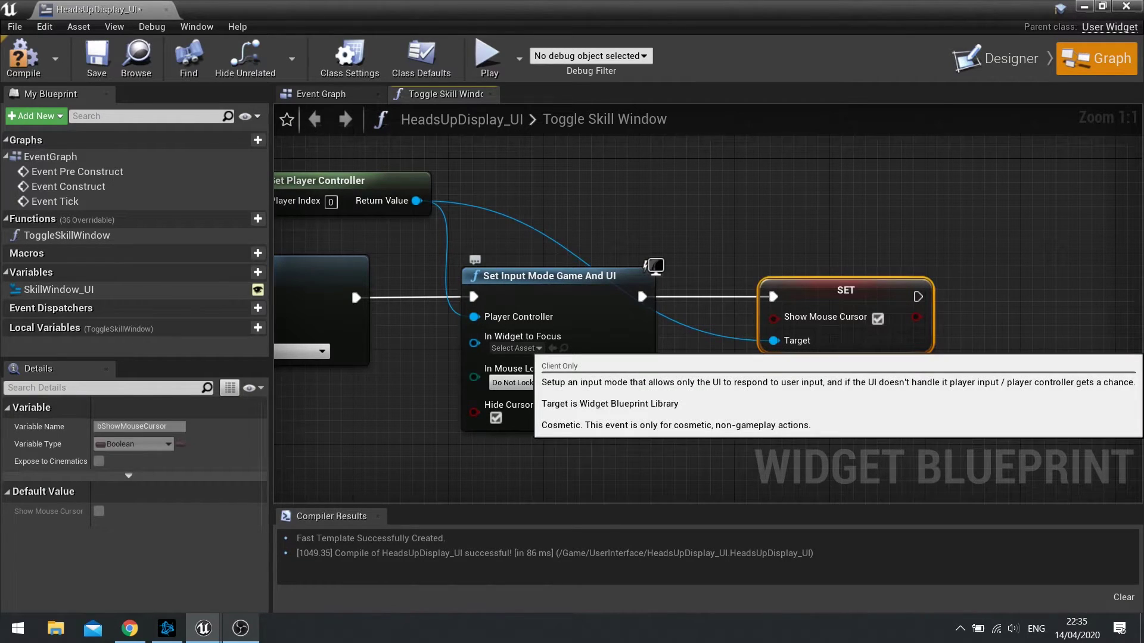
drag(423, 242, 506, 282)
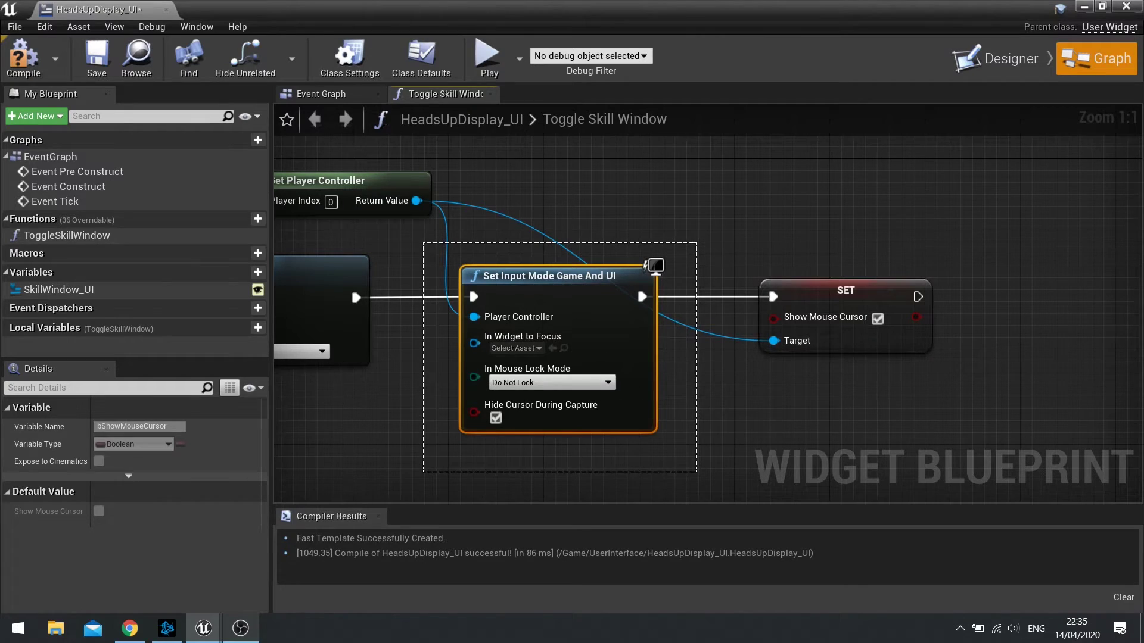
drag(697, 472, 697, 471)
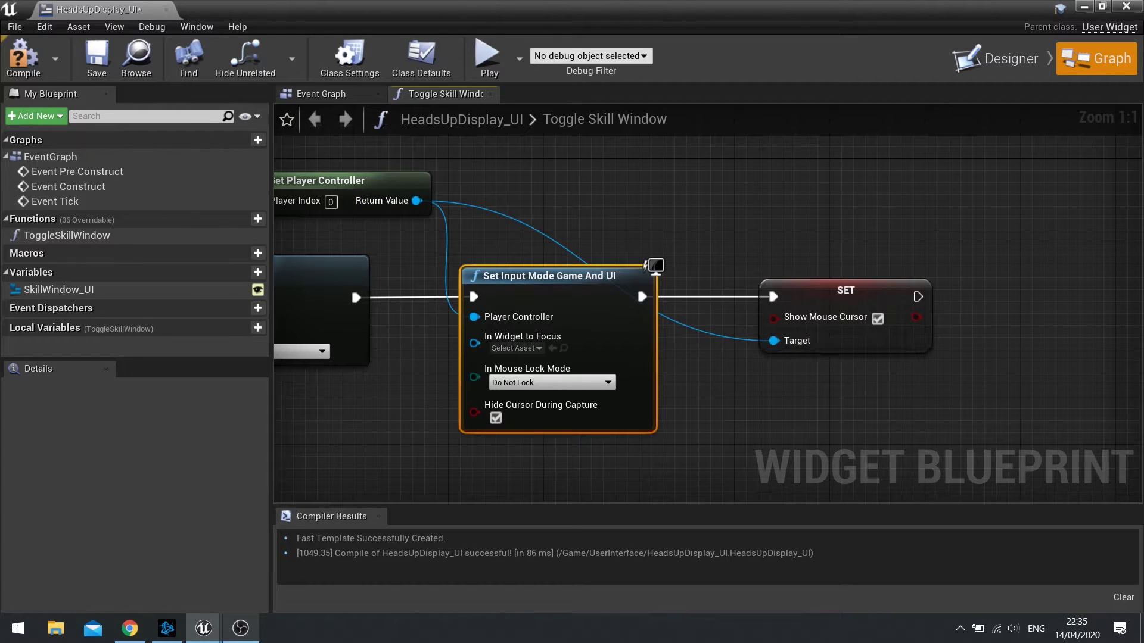
right_drag(351, 288, 759, 392)
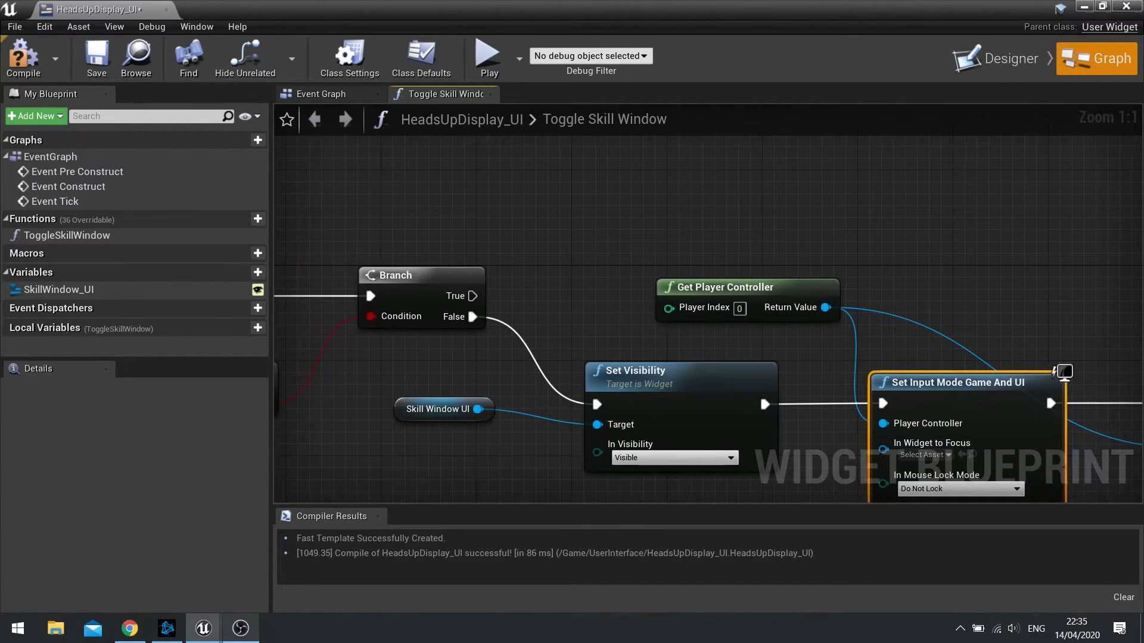
right_drag(759, 393, 648, 265)
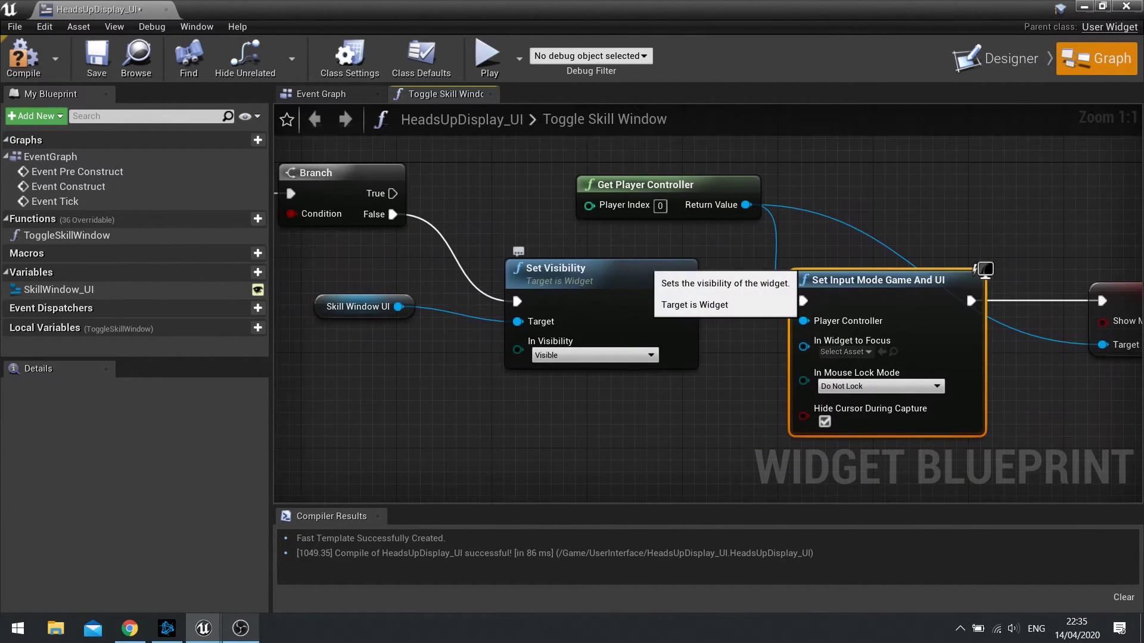
- Place another SkillWindow_UI getter above the Branch node and add a Set Visibility node targeting it
right_drag(703, 291, 713, 403)
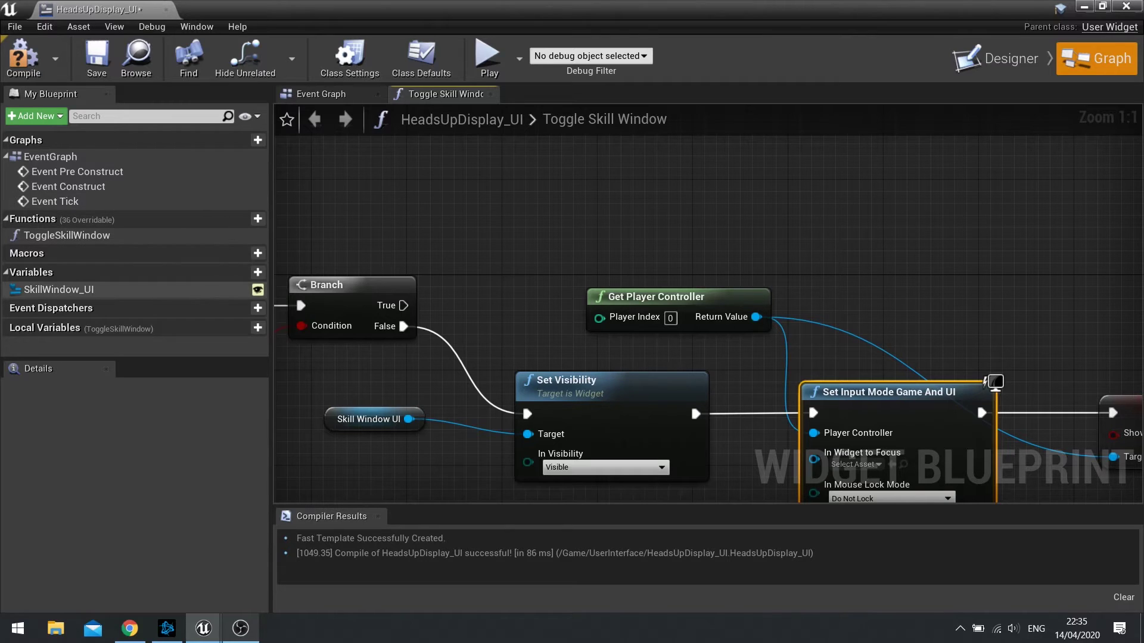
drag(59, 289, 346, 161)
click(381, 170)
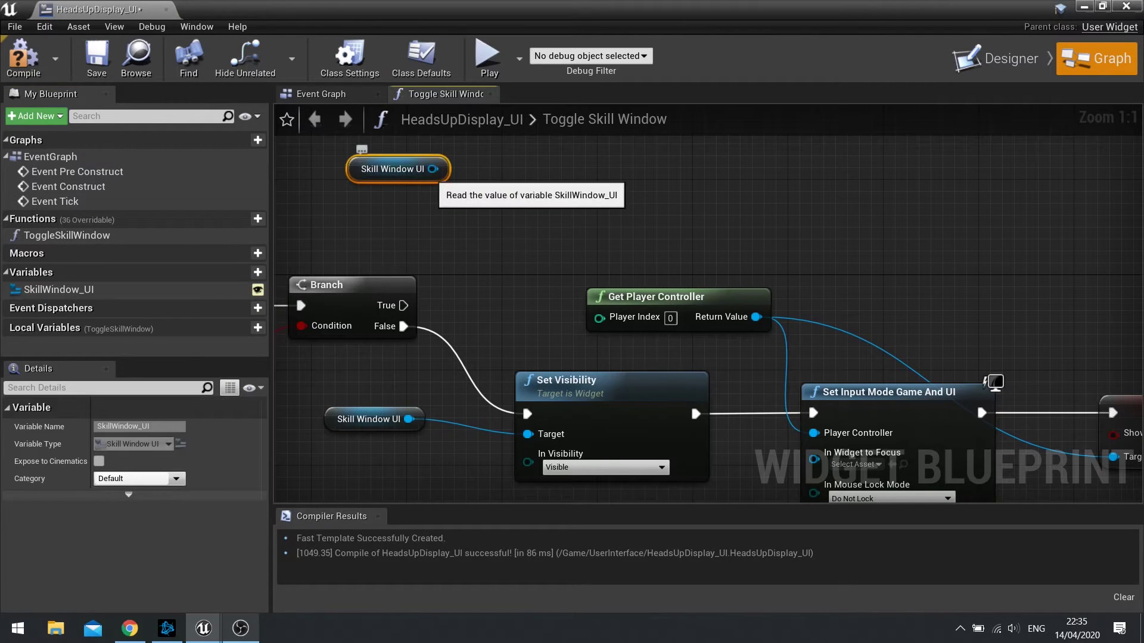
drag(465, 175, 511, 159)
text(set)
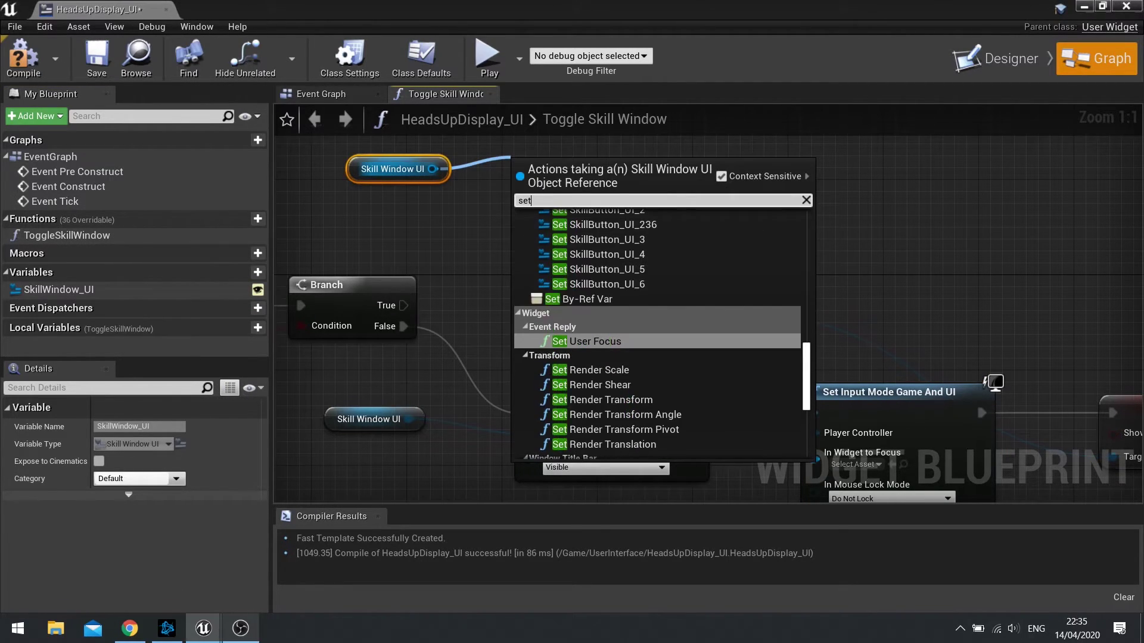
text( vis)
key(Return)
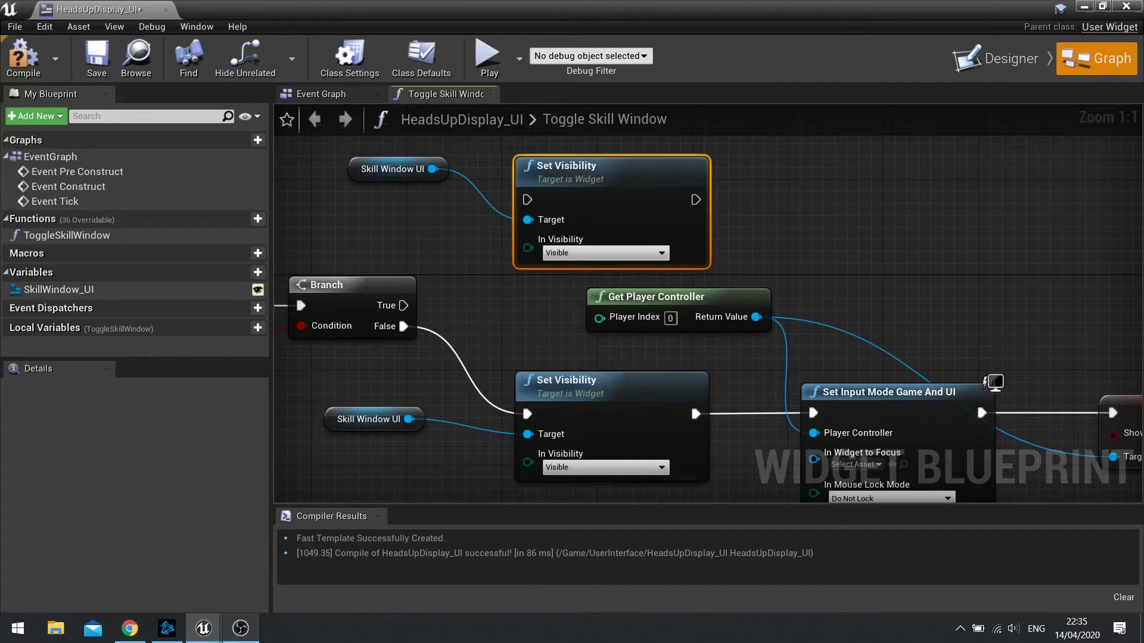
- Set the new Set Visibility node to Hidden, connect it to the Branch's True output and align it with its getter
click(605, 252)
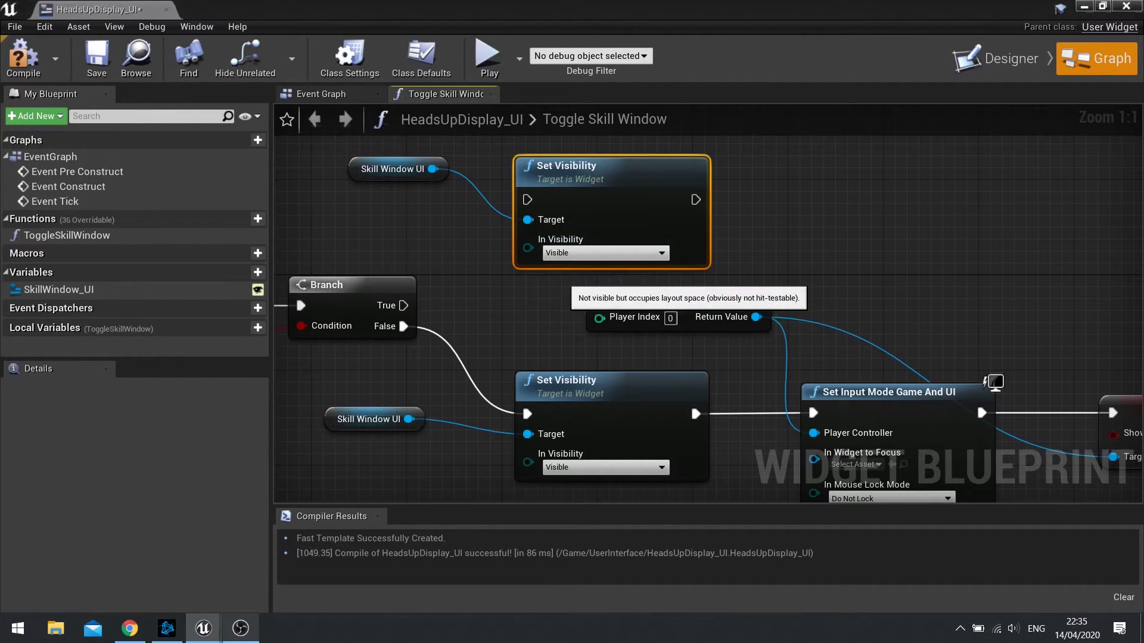
click(572, 282)
drag(528, 200, 403, 306)
drag(582, 211, 570, 162)
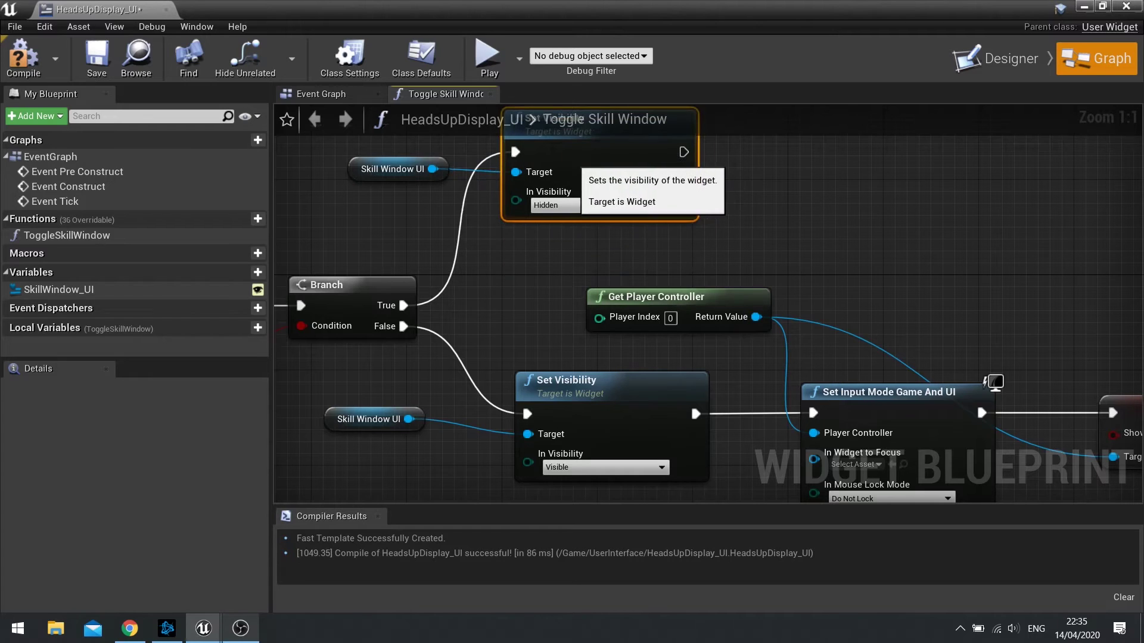
- Add Set Input Mode Game Only from Get Player Controller's return value, run it after the Hidden Set Visibility node and align it
right_drag(734, 262, 490, 312)
drag(511, 367, 605, 238)
text(set inp)
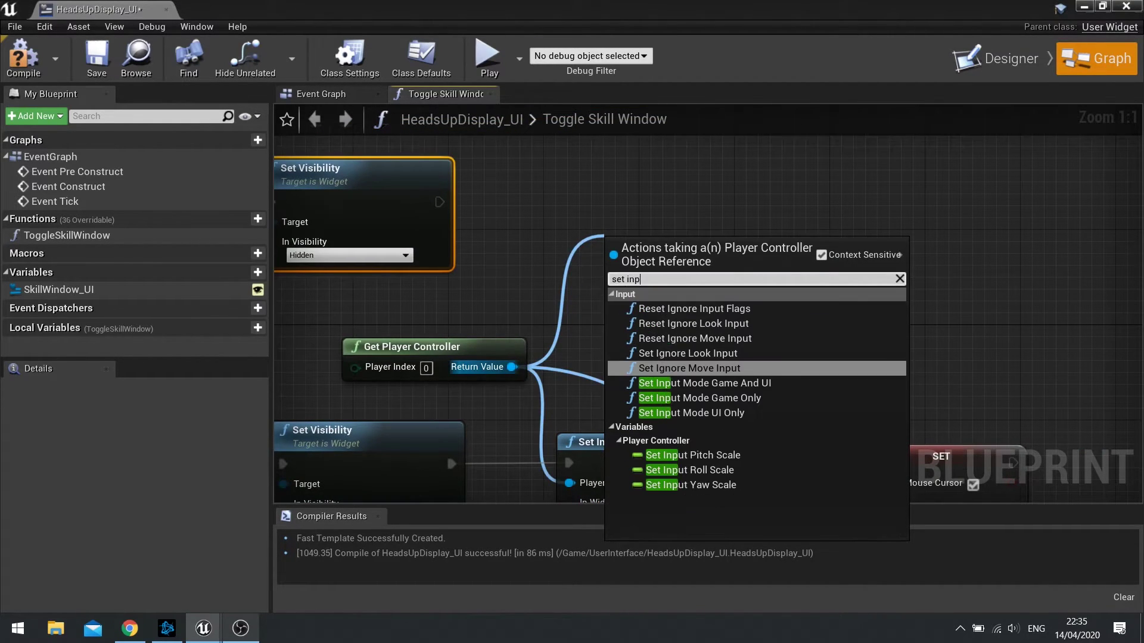
text(ut)
click(705, 398)
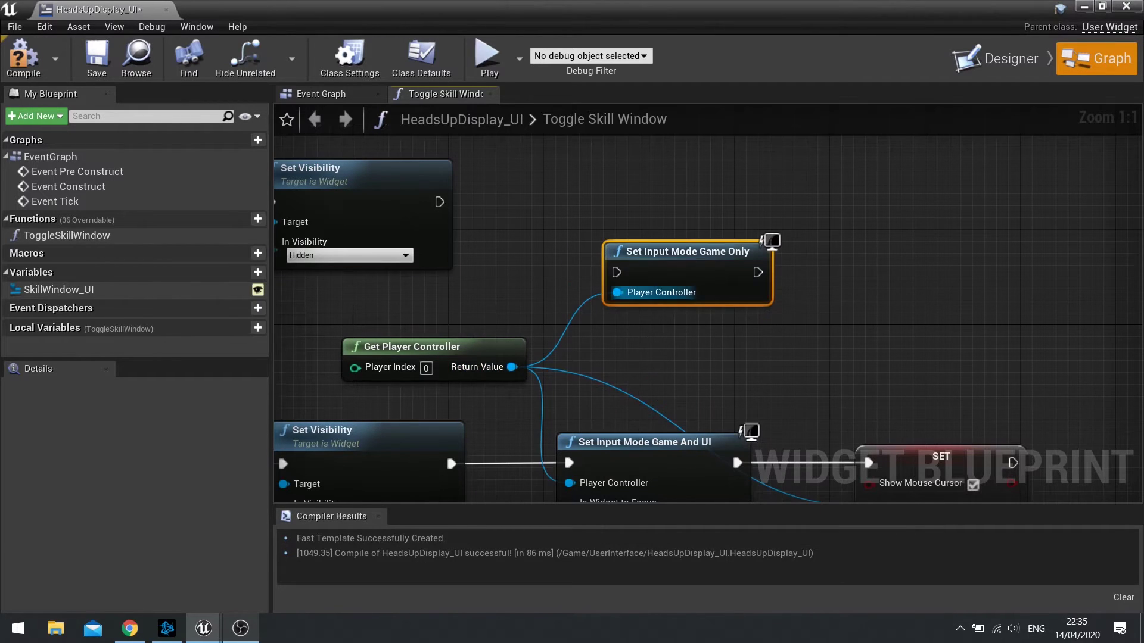
drag(617, 272, 439, 202)
drag(681, 261, 668, 189)
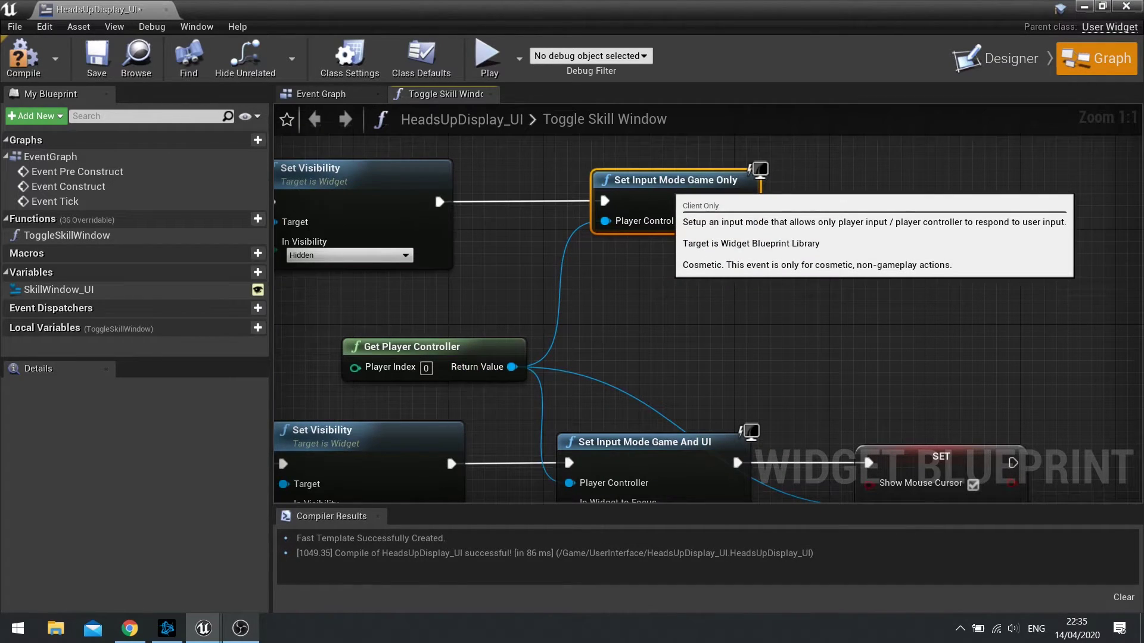
- Add a Set Show Mouse Cursor node, left unchecked, from Get Player Controller and connect it after Set Input Mode Game Only in line
right_drag(731, 451, 545, 454)
drag(325, 370, 637, 221)
text(set show mo)
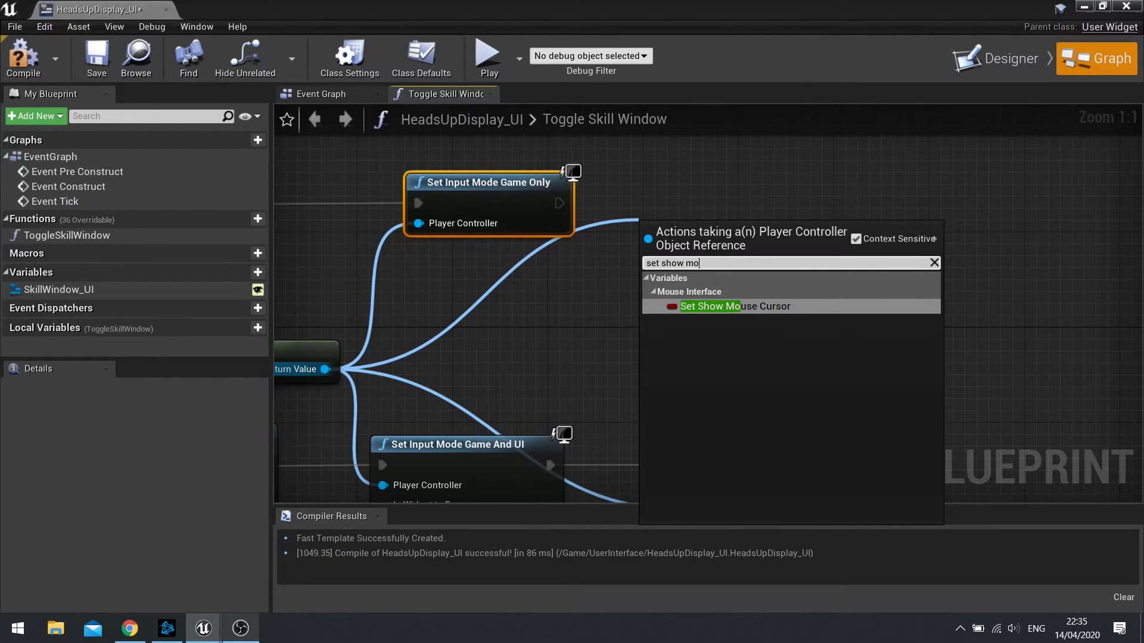
text(se)
key(BackSpace)
key(Return)
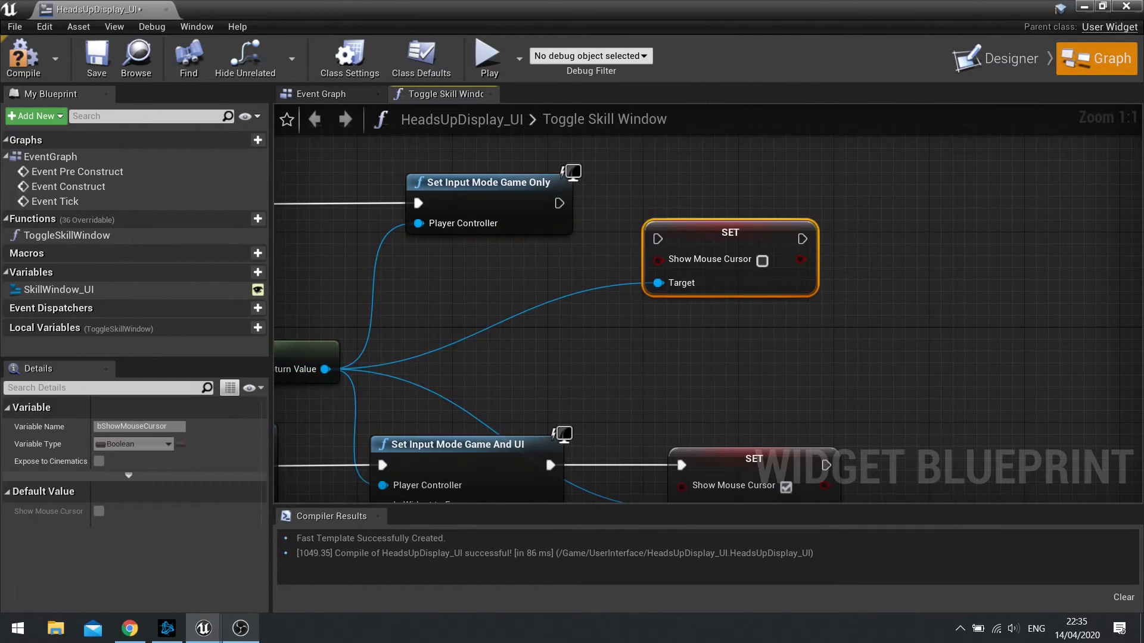
drag(558, 203, 679, 198)
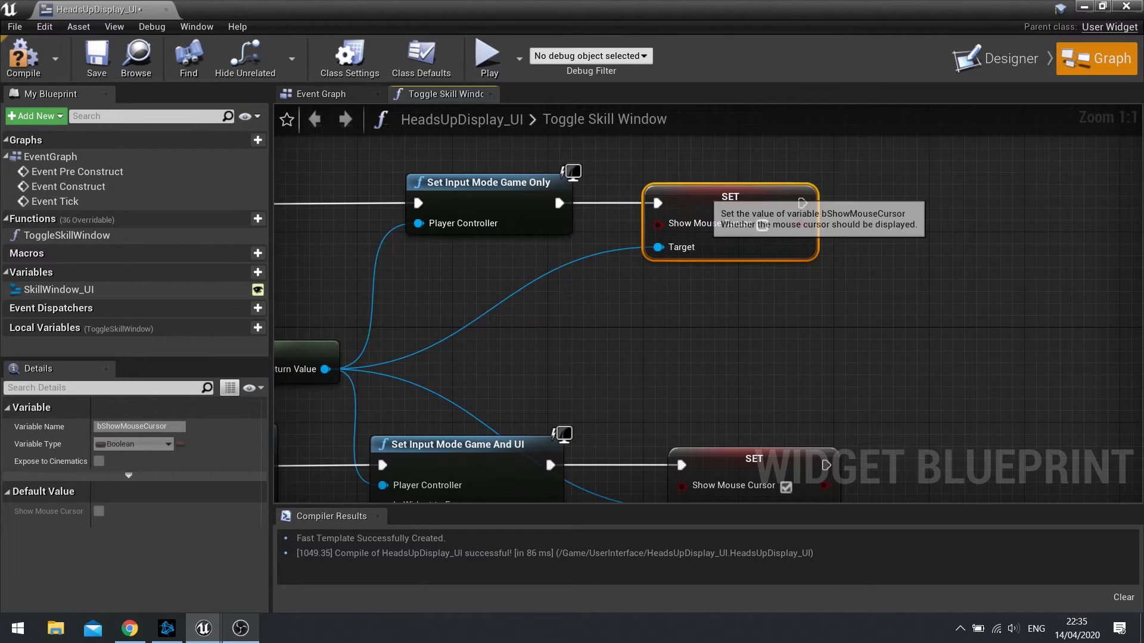
- Check both branches of Toggle Skill Window, compile and save HeadsUpDisplay_UI, and close its editor
right_drag(526, 274, 685, 258)
scroll(488, 285, down, 3)
right_drag(488, 284, 819, 228)
right_drag(302, 263, 404, 243)
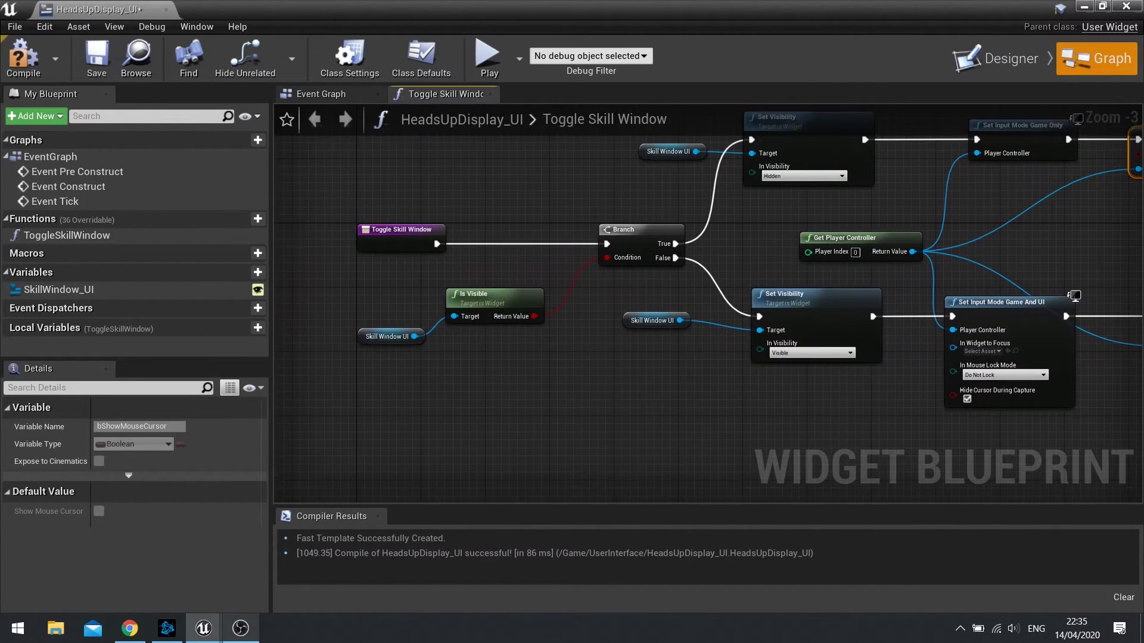
right_drag(940, 285, 803, 286)
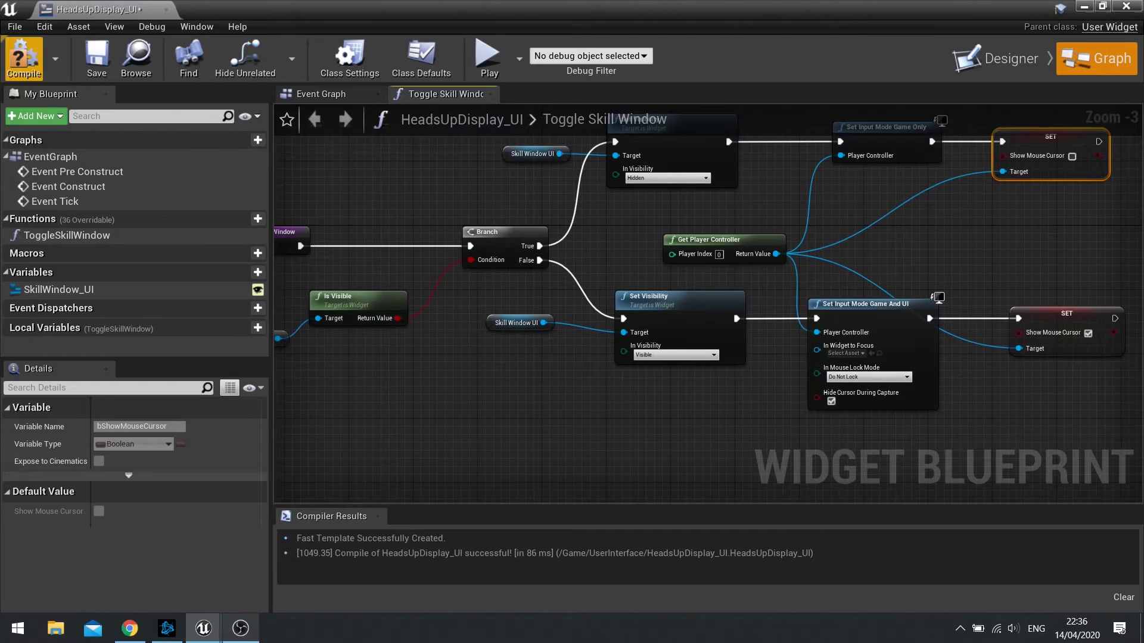
click(23, 60)
click(96, 56)
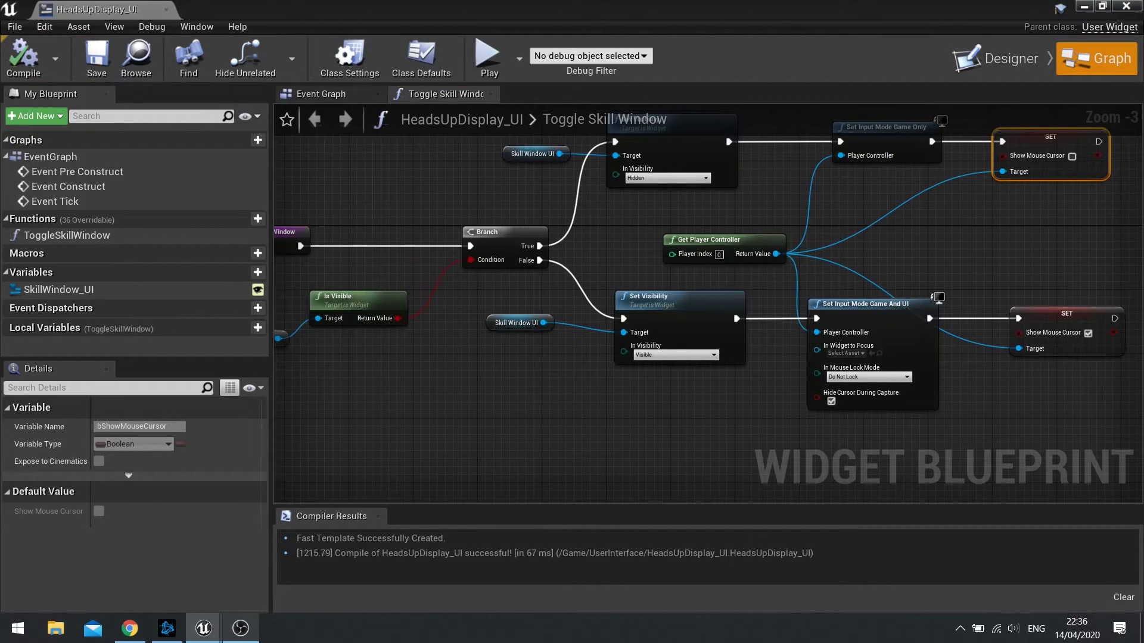
click(1126, 6)
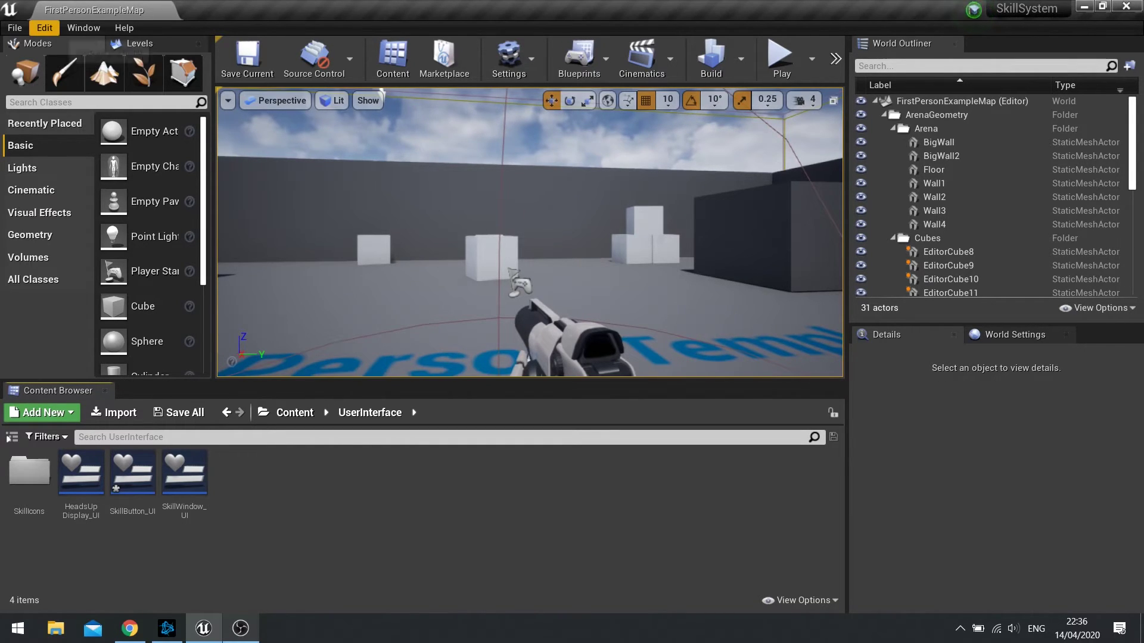
- Review the ToggleSkillWindow action mapping and its assigned key in the project's Input settings, and close the settings
click(45, 27)
click(95, 236)
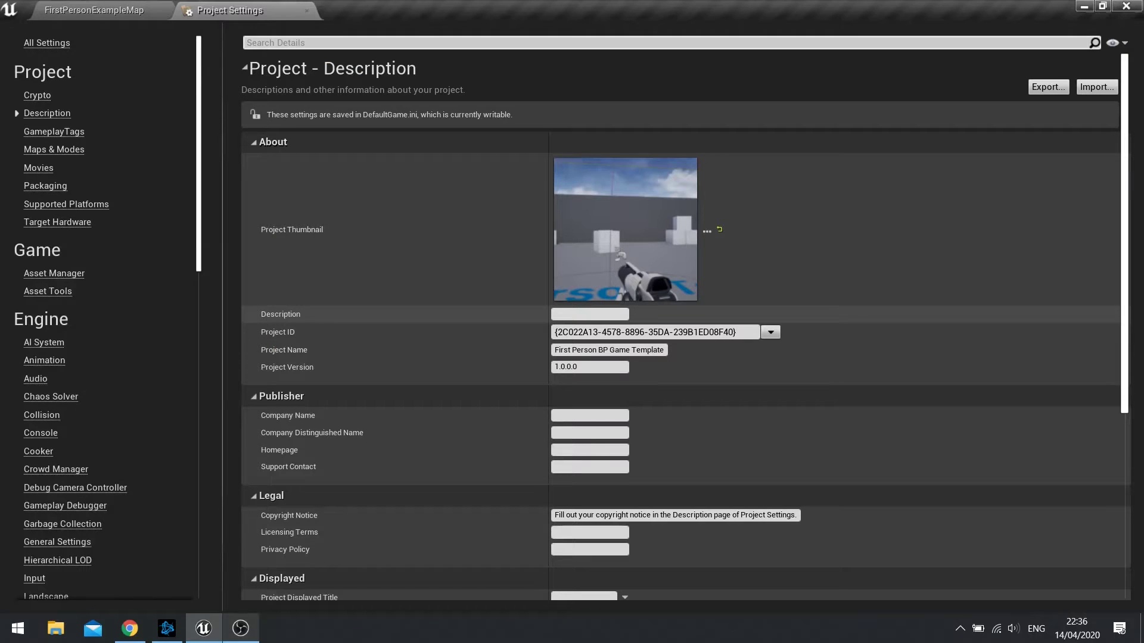
click(34, 578)
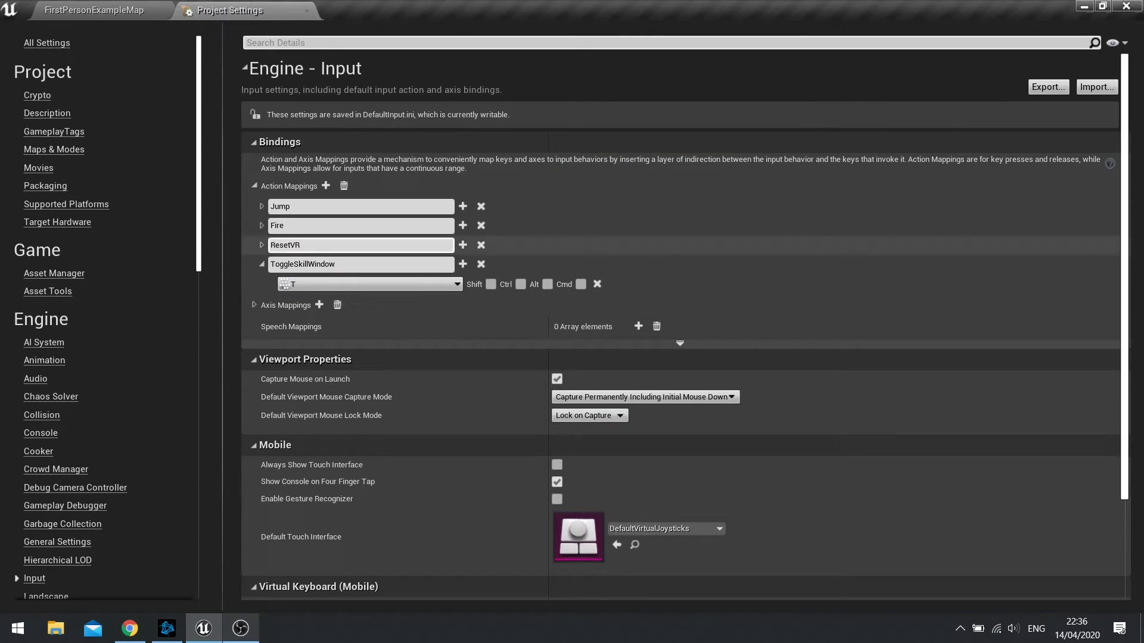
click(361, 264)
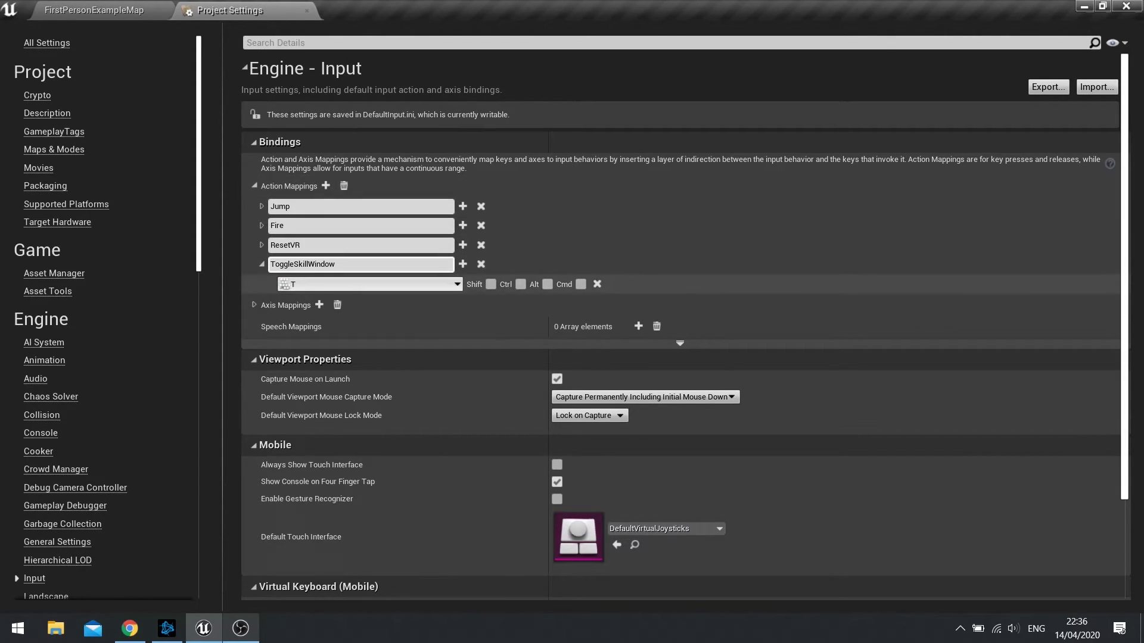
click(452, 283)
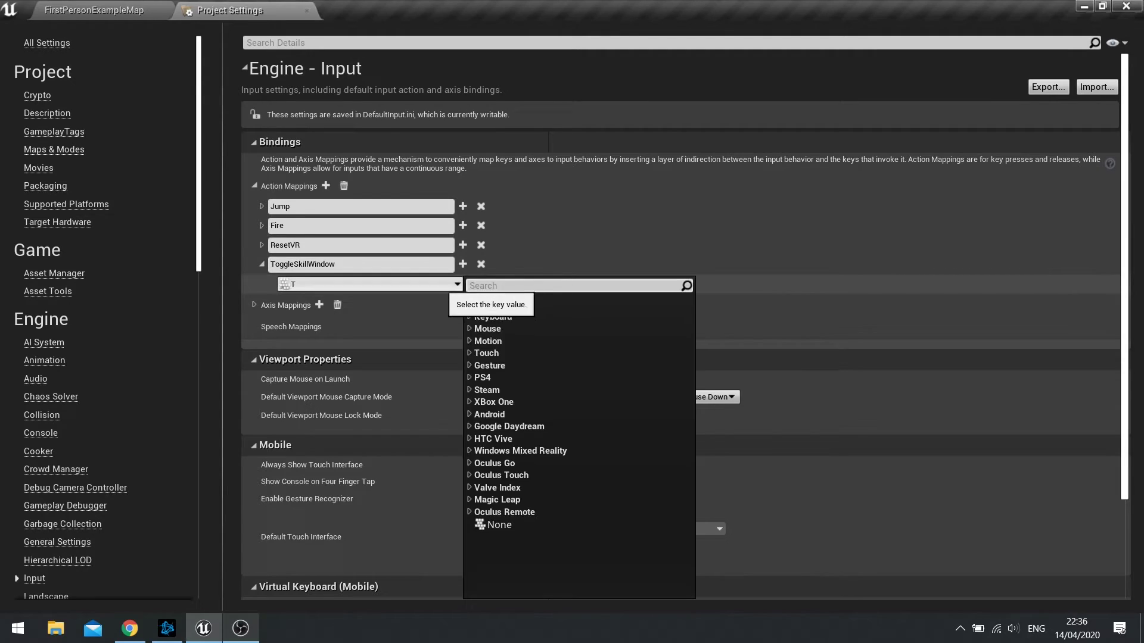
click(441, 286)
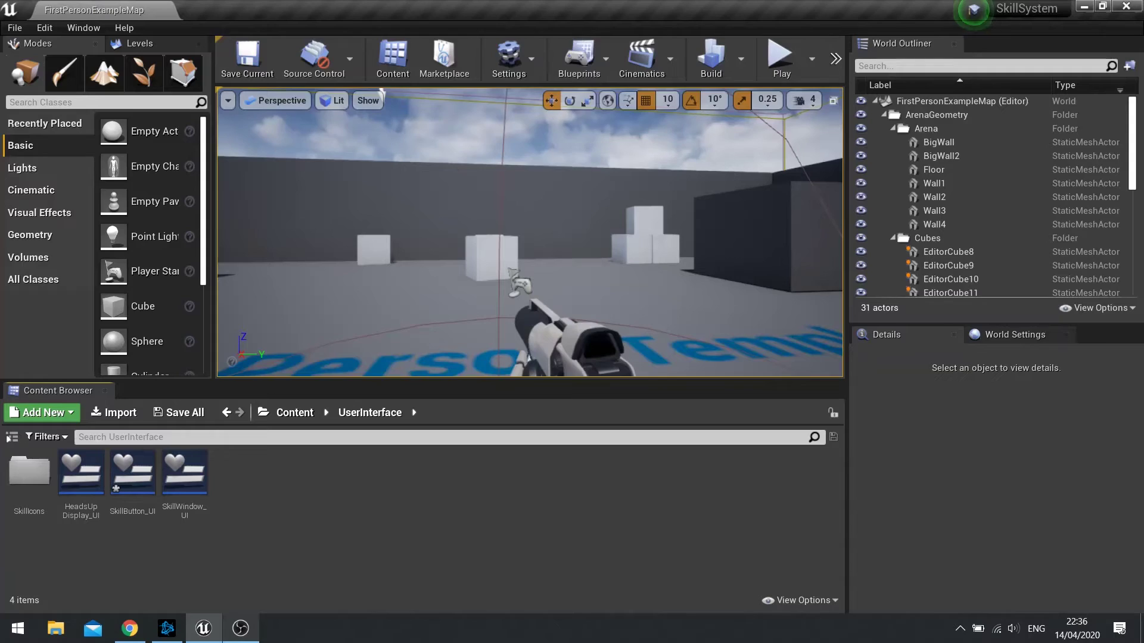
click(306, 11)
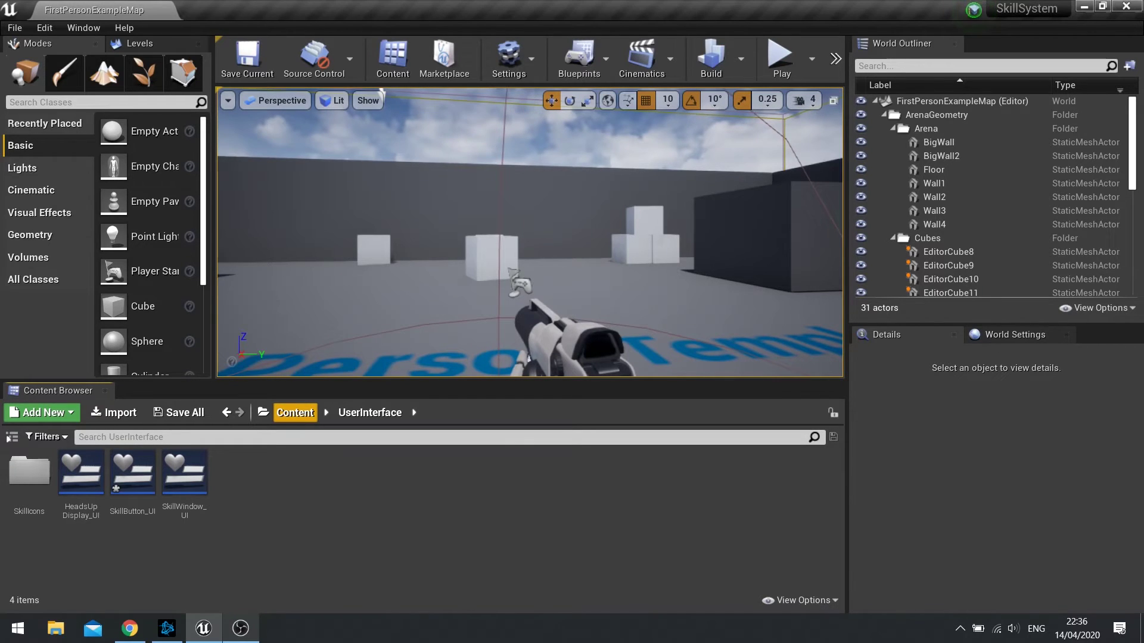
- Create a Blueprint class named MyPLayerController with Player Controller as parent in Content/FirstPersonBP/Blueprints
click(295, 412)
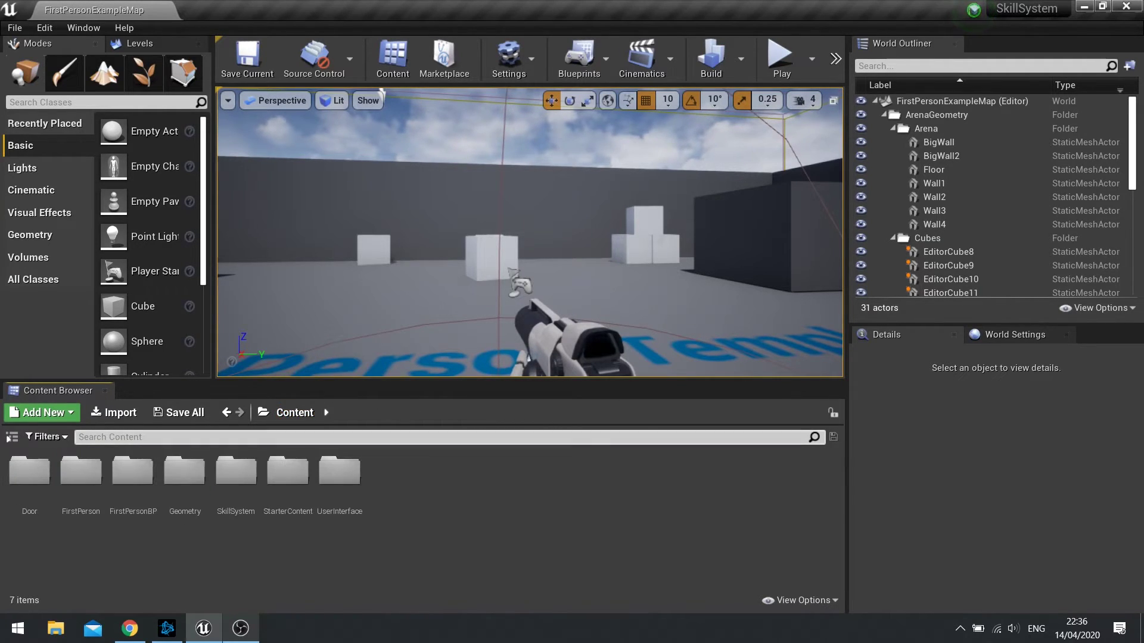
double_click(132, 474)
double_click(29, 474)
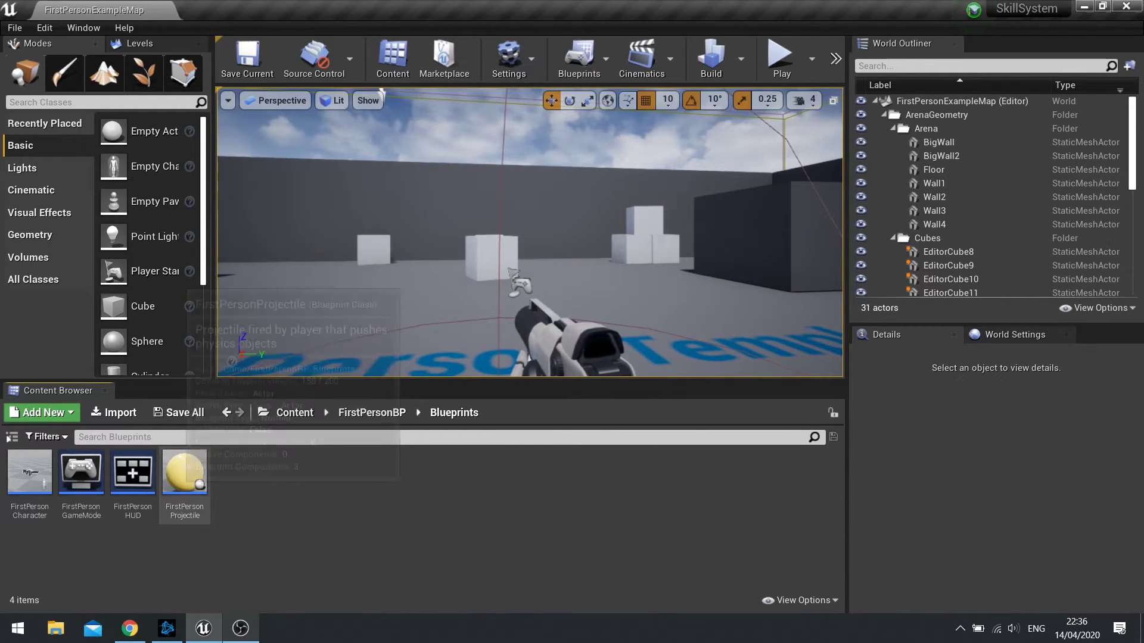
mouse_move(184, 474)
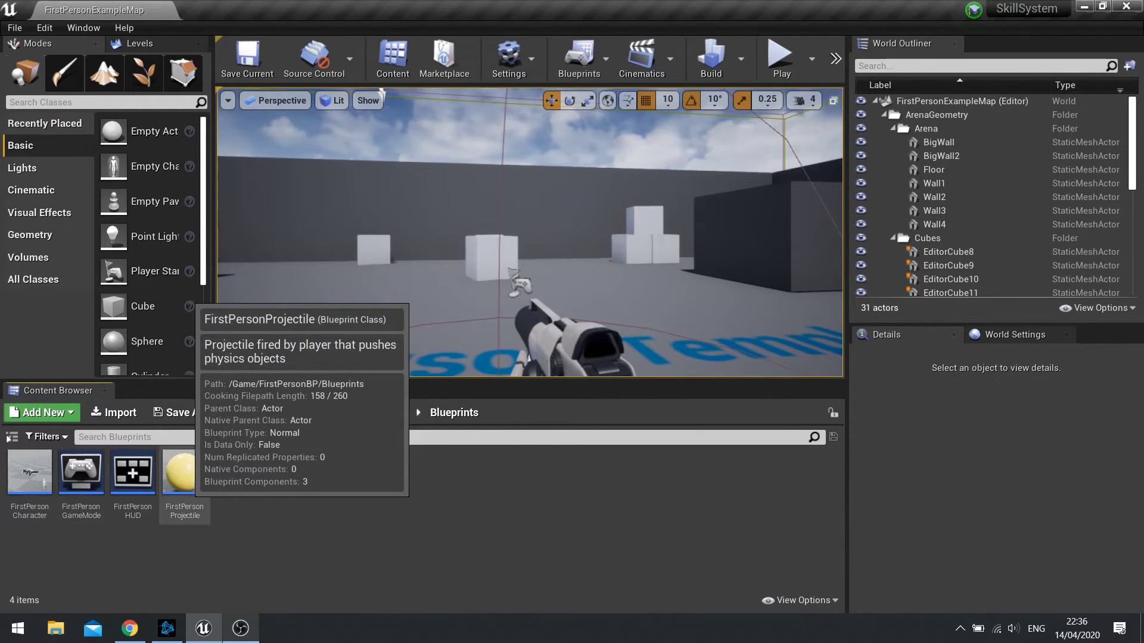
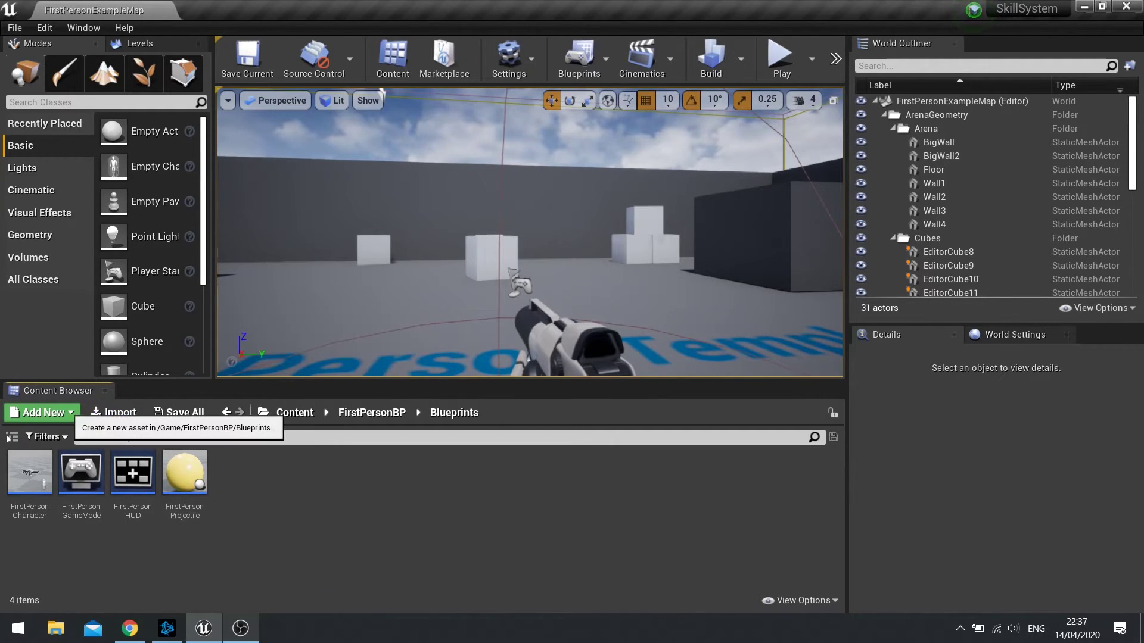
click(42, 413)
click(163, 169)
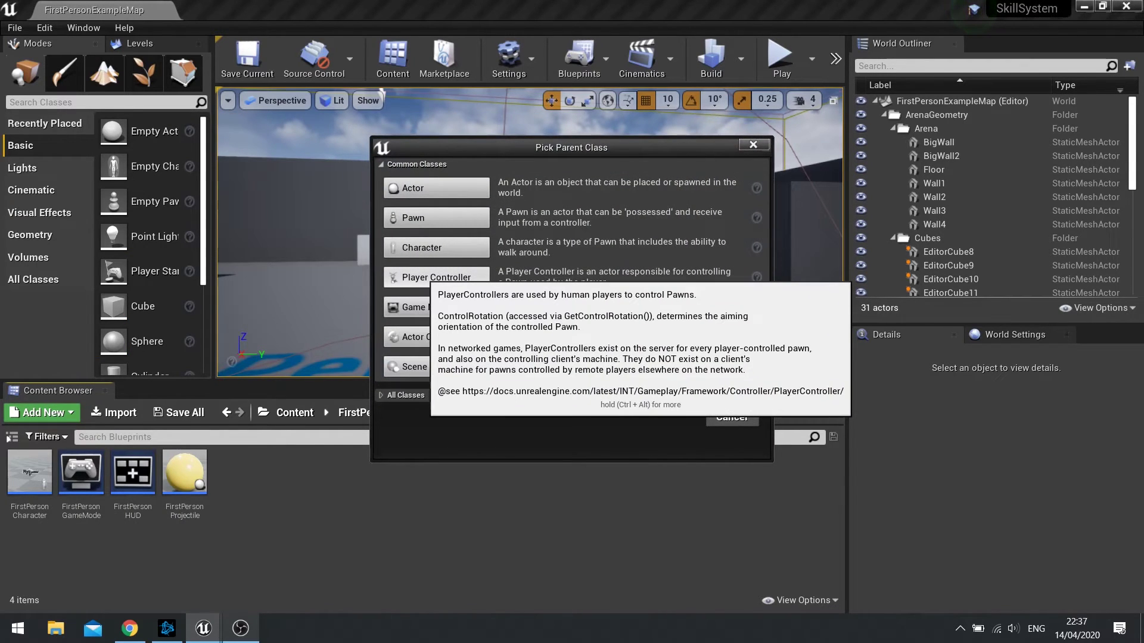
click(436, 278)
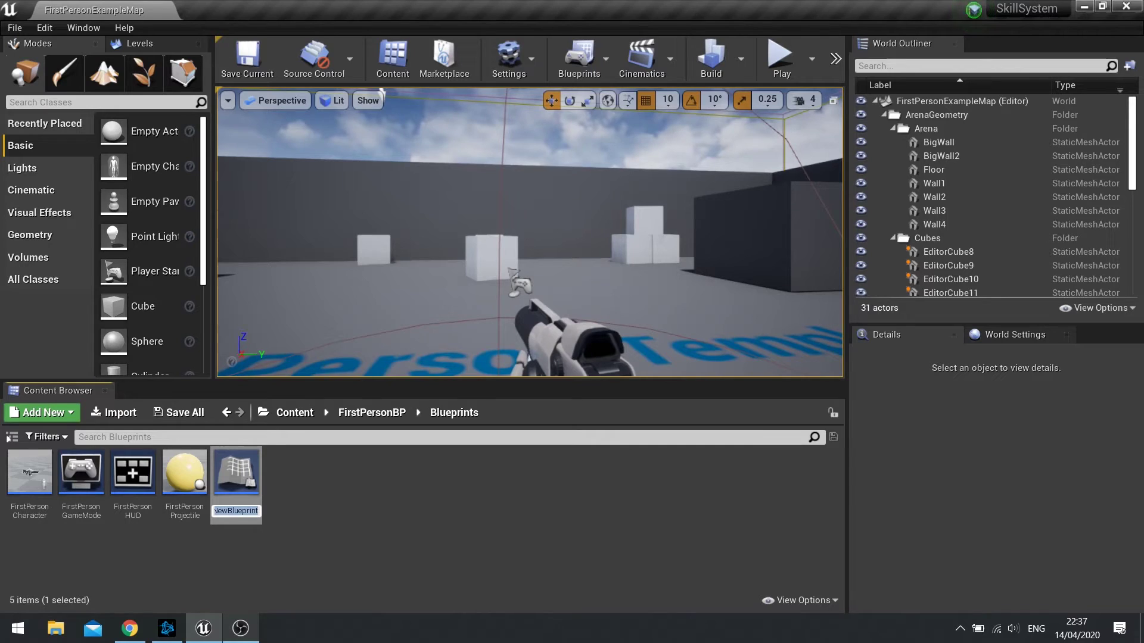
text(My)
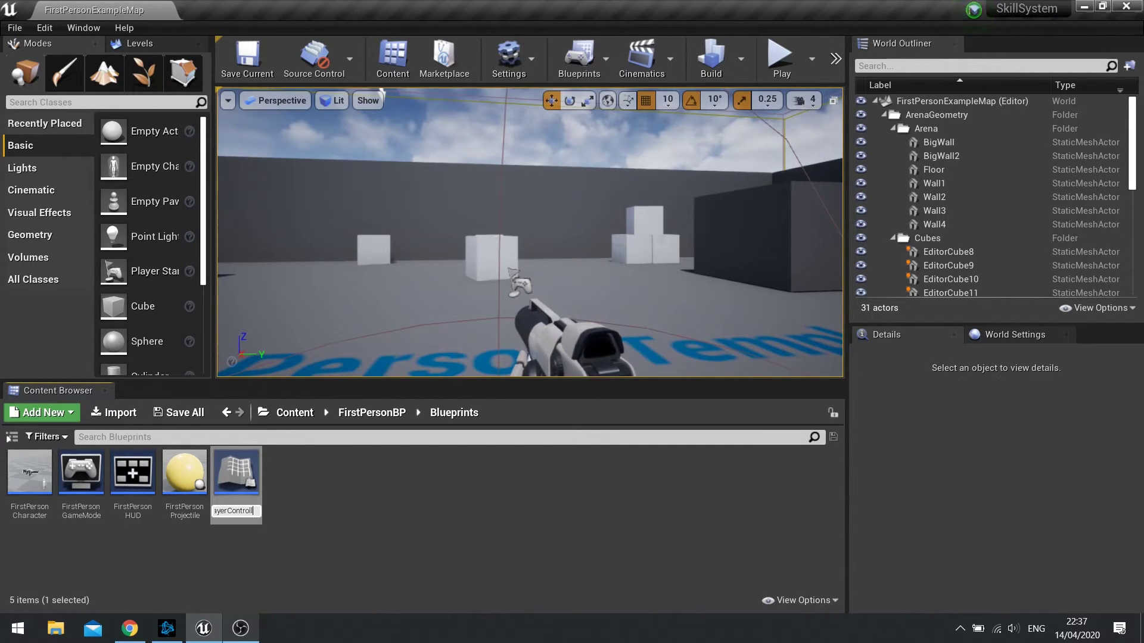
key(Return)
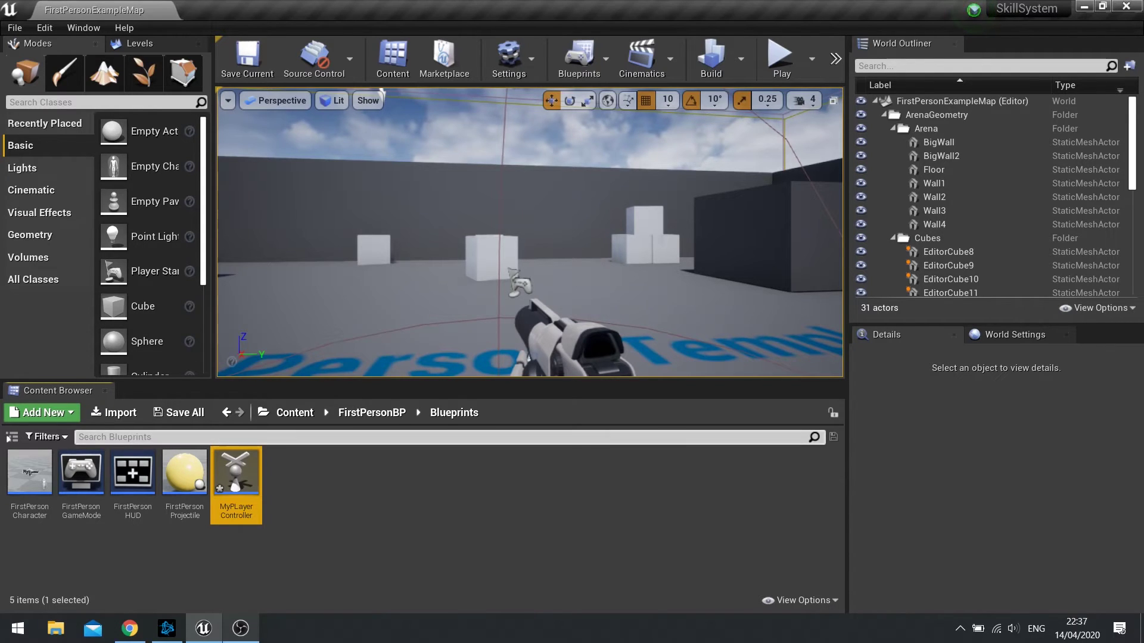
- Correct the name of the new player controller Blueprint to MyPlayerController
key(F2)
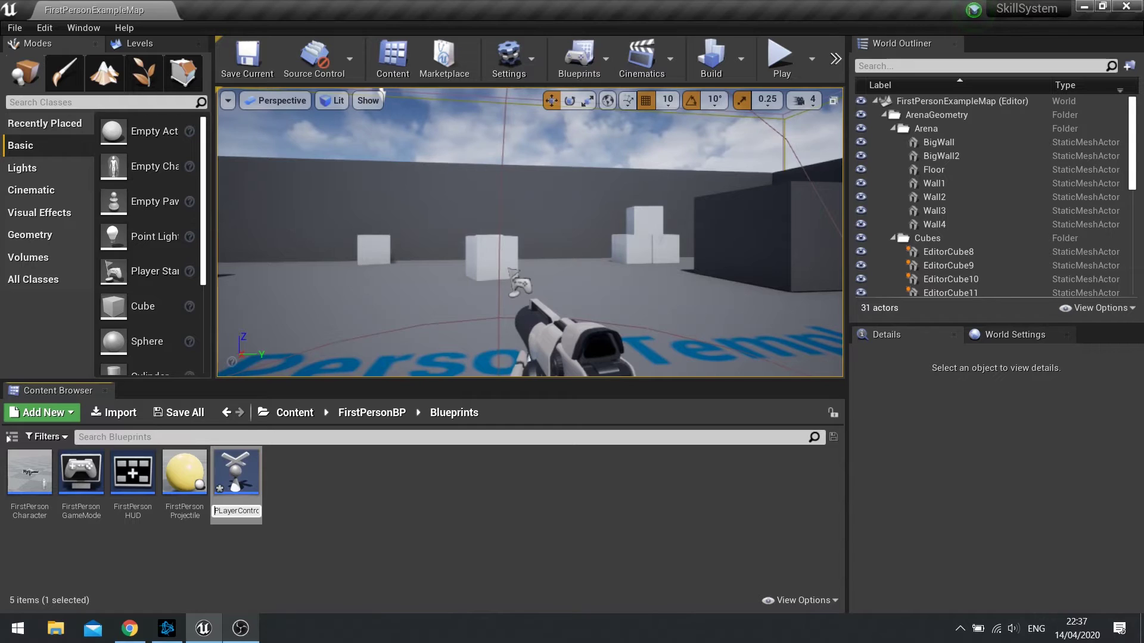
key(Return)
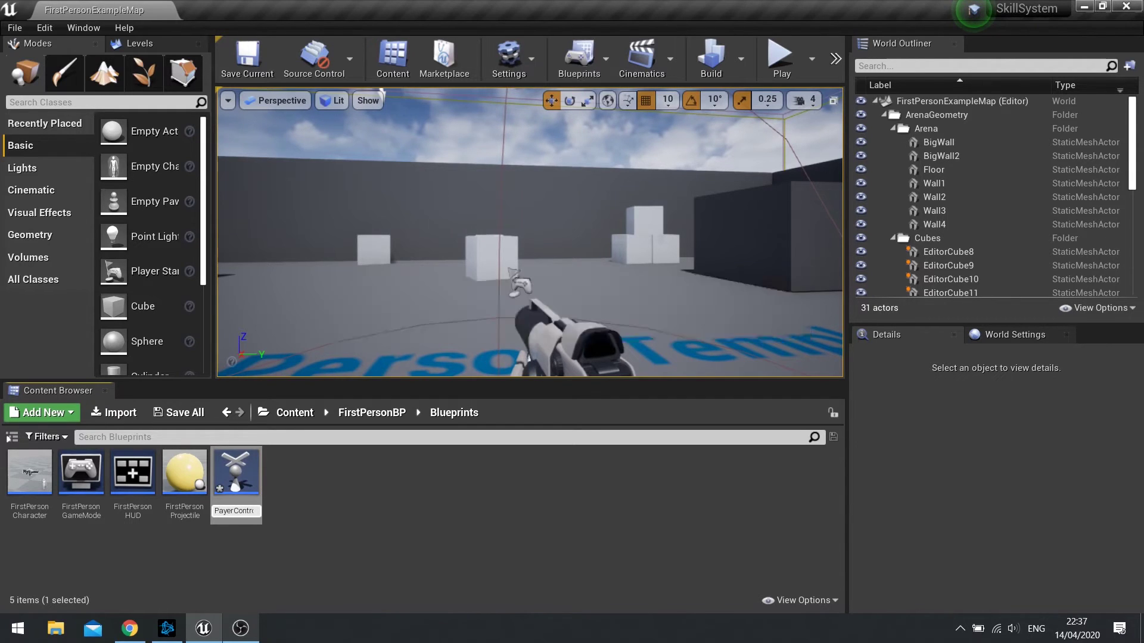
key(F2)
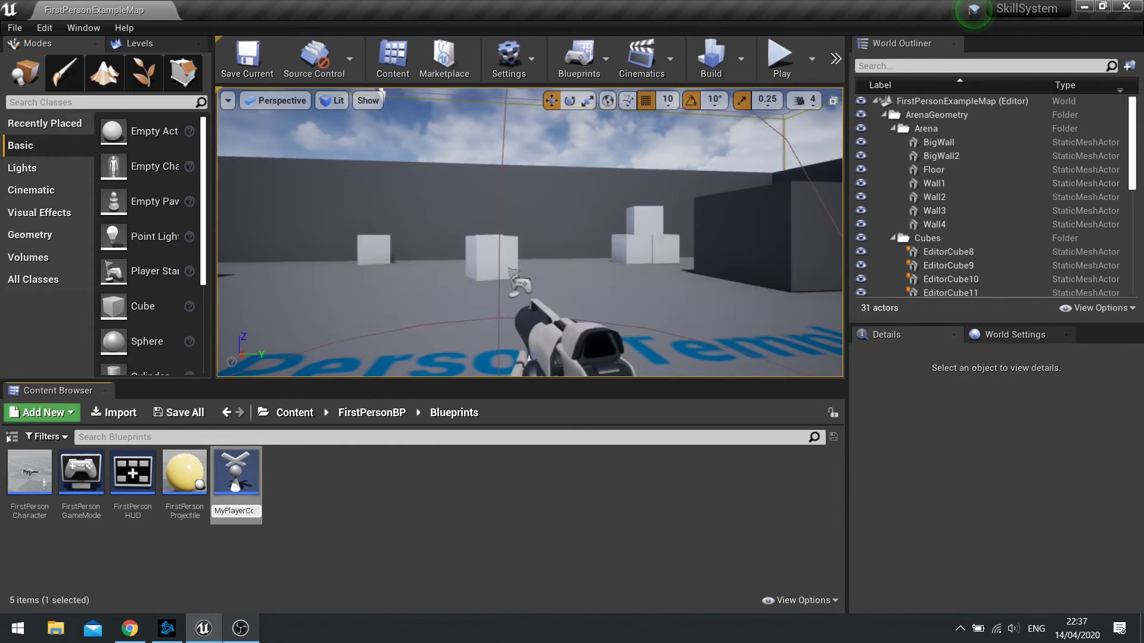
key(Return)
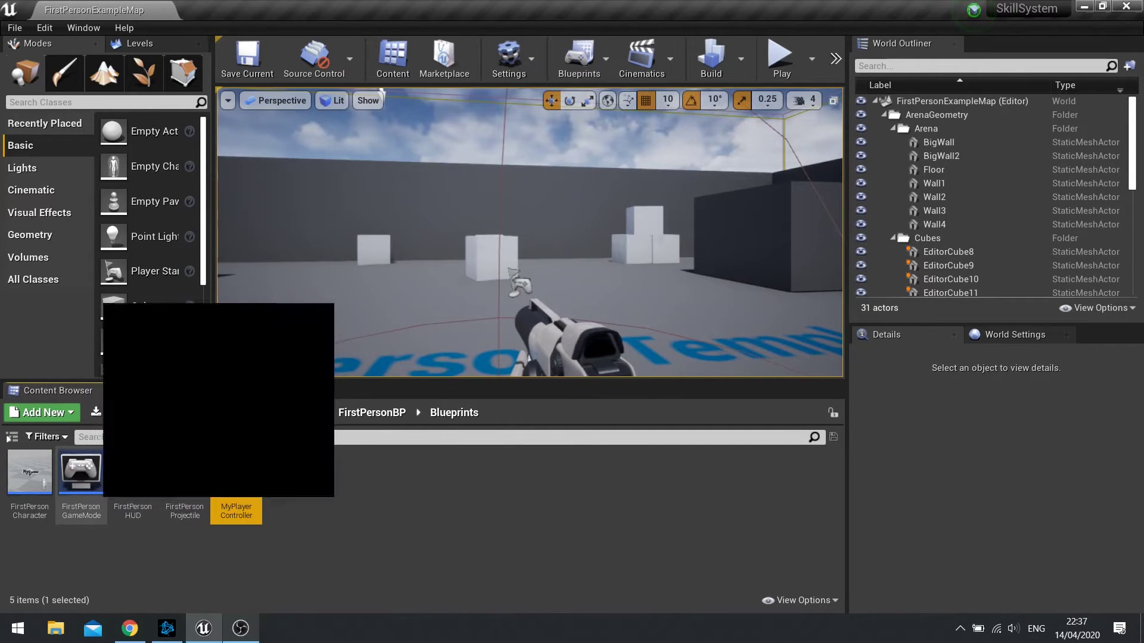
right_drag(529, 232, 560, 238)
key(s)
key(w)
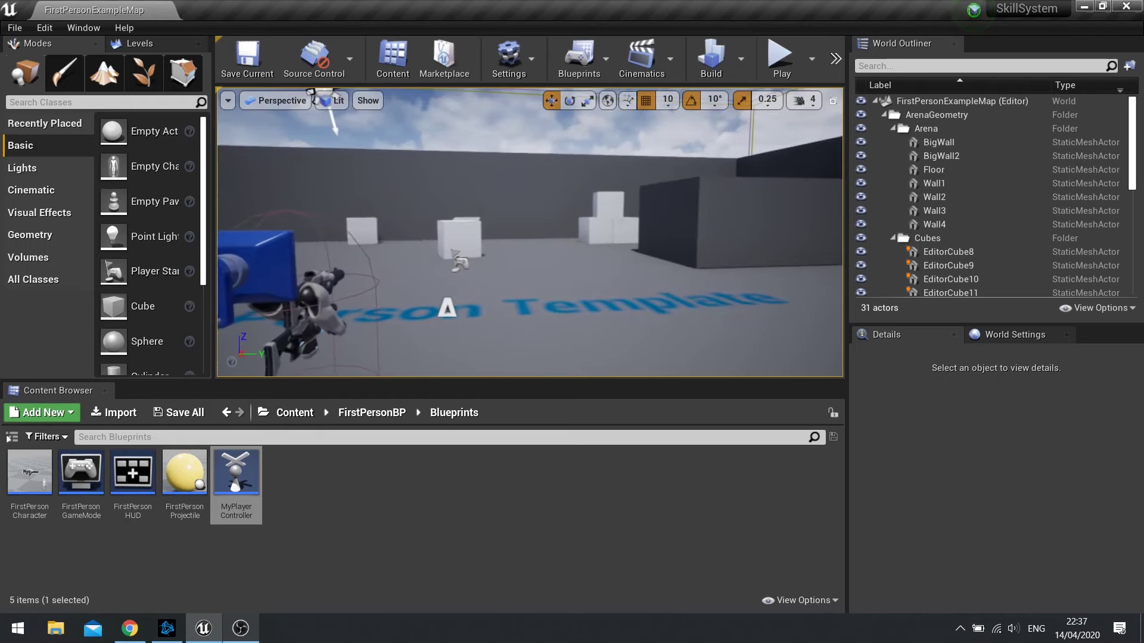
- Set the Player Controller Class of FirstPersonGameMode to MyPlayerController, compile the Blueprint and close its editor
double_click(84, 496)
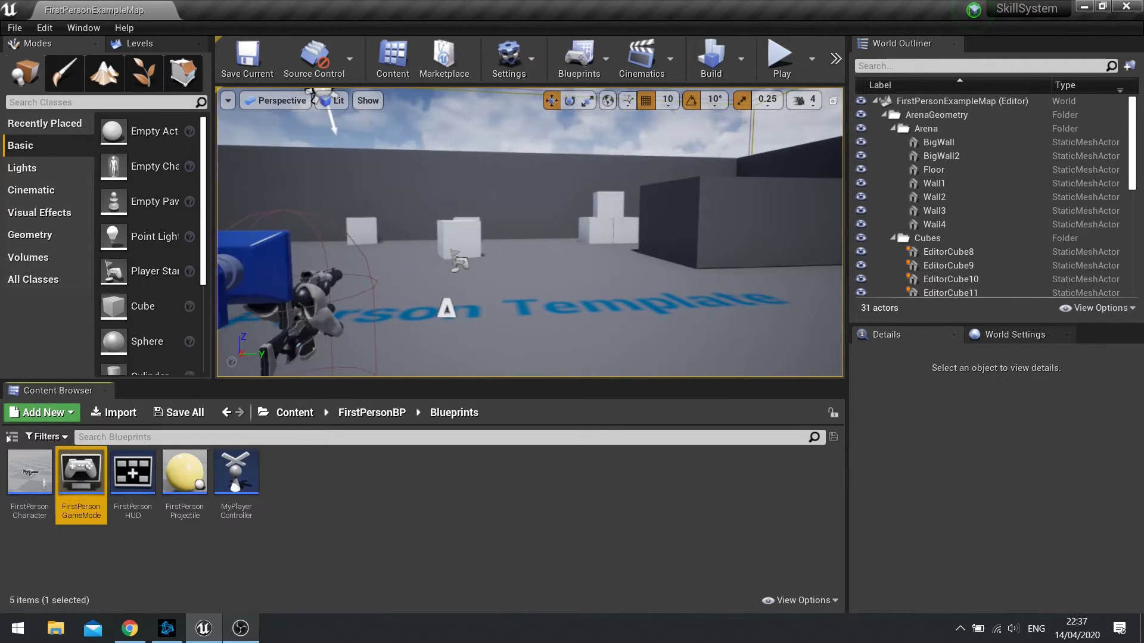
double_click(81, 473)
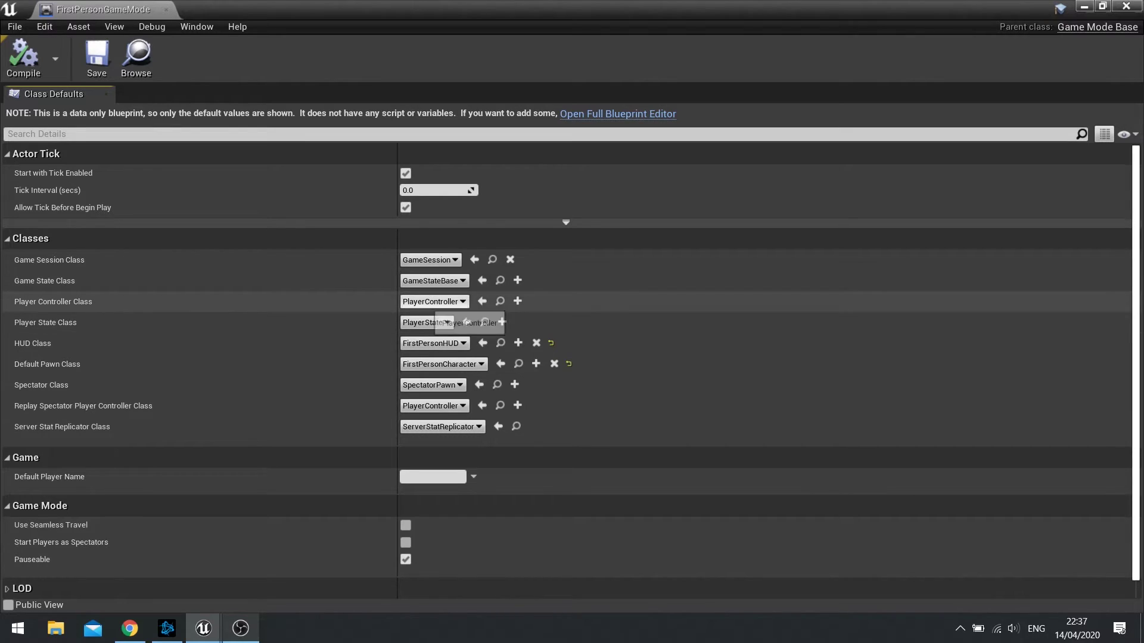
click(434, 301)
click(465, 364)
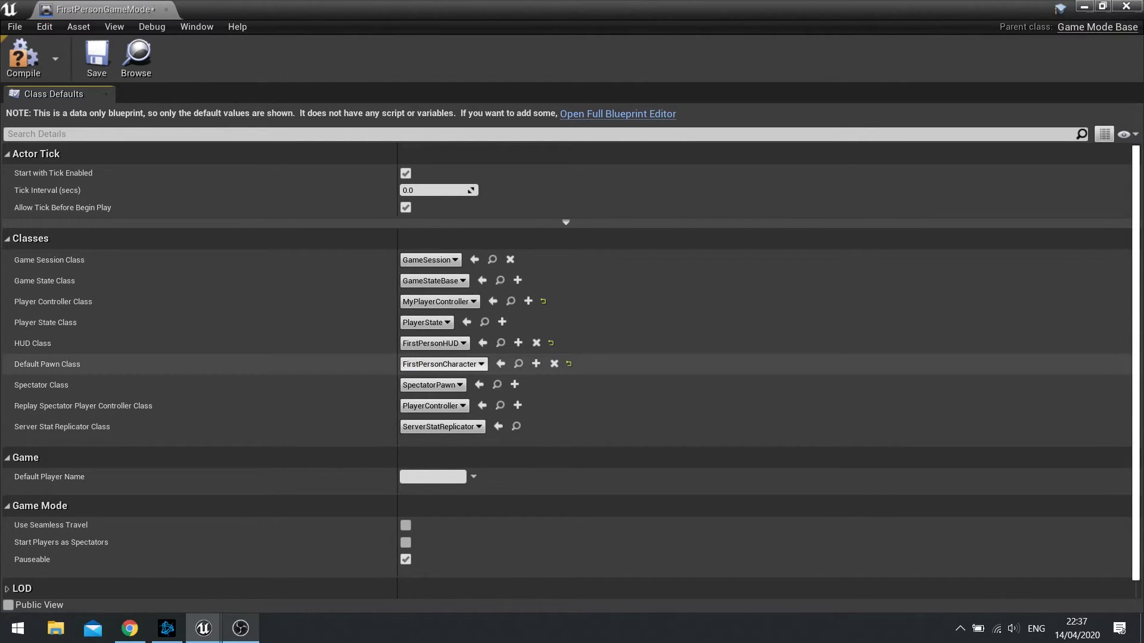
click(23, 56)
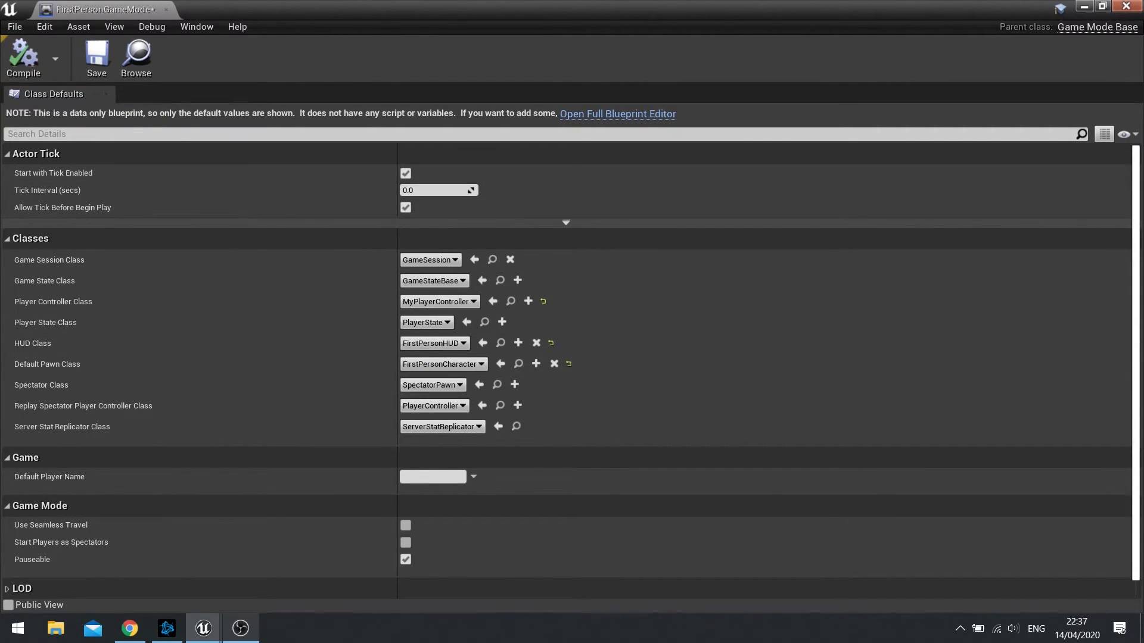
click(1126, 6)
click(357, 524)
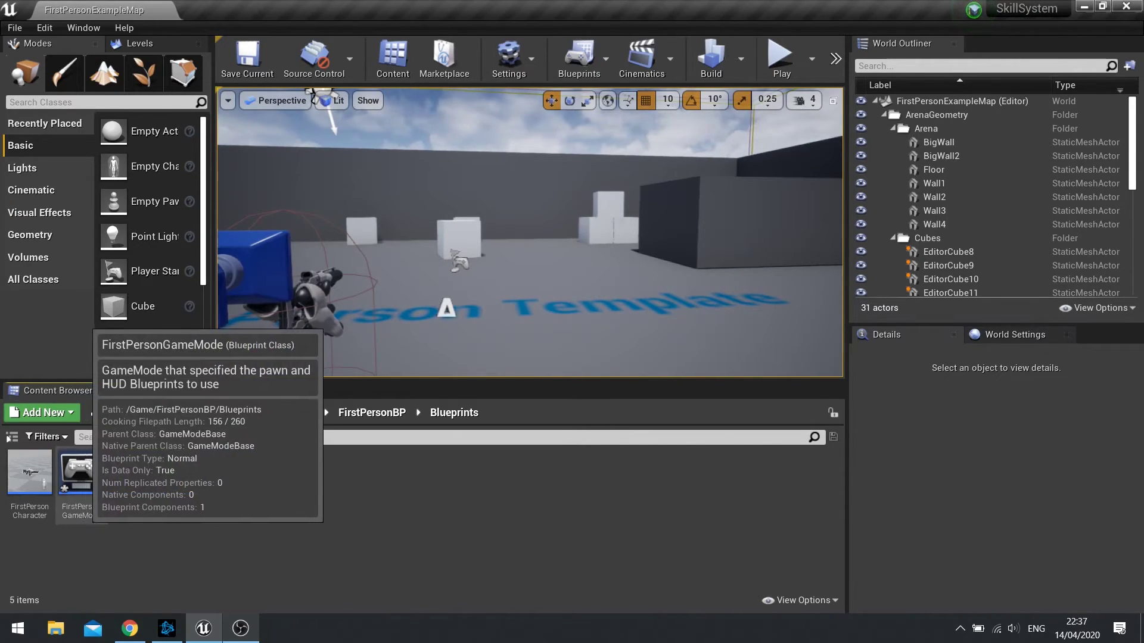
- Open FirstPersonGameMode in the full Blueprint editor and add an Event BeginPlay node to its event graph
double_click(77, 474)
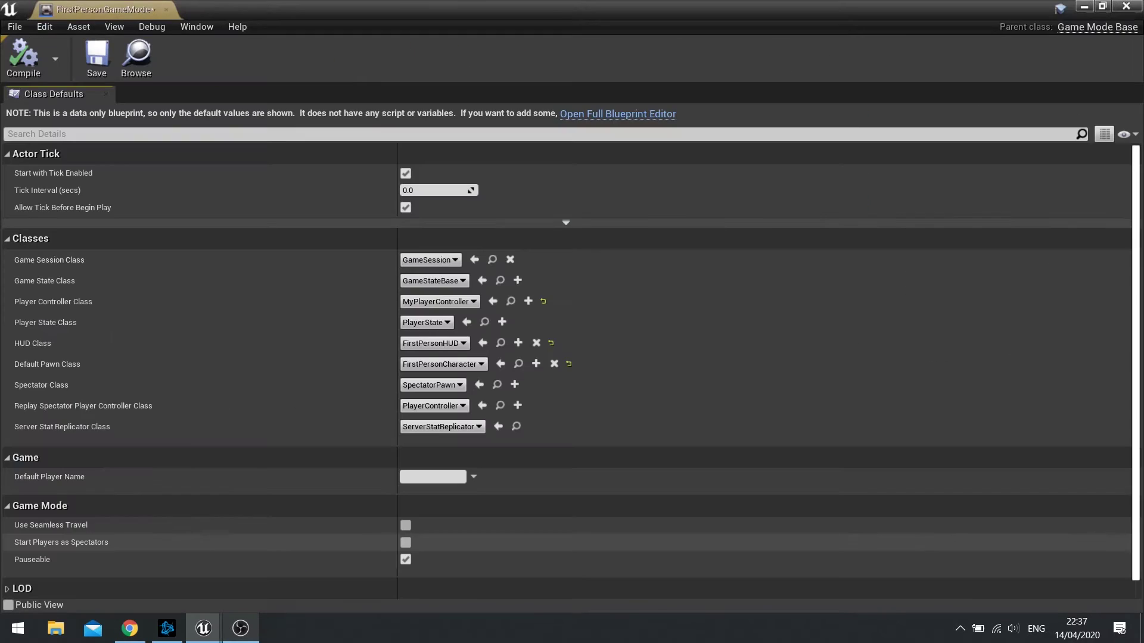
click(618, 113)
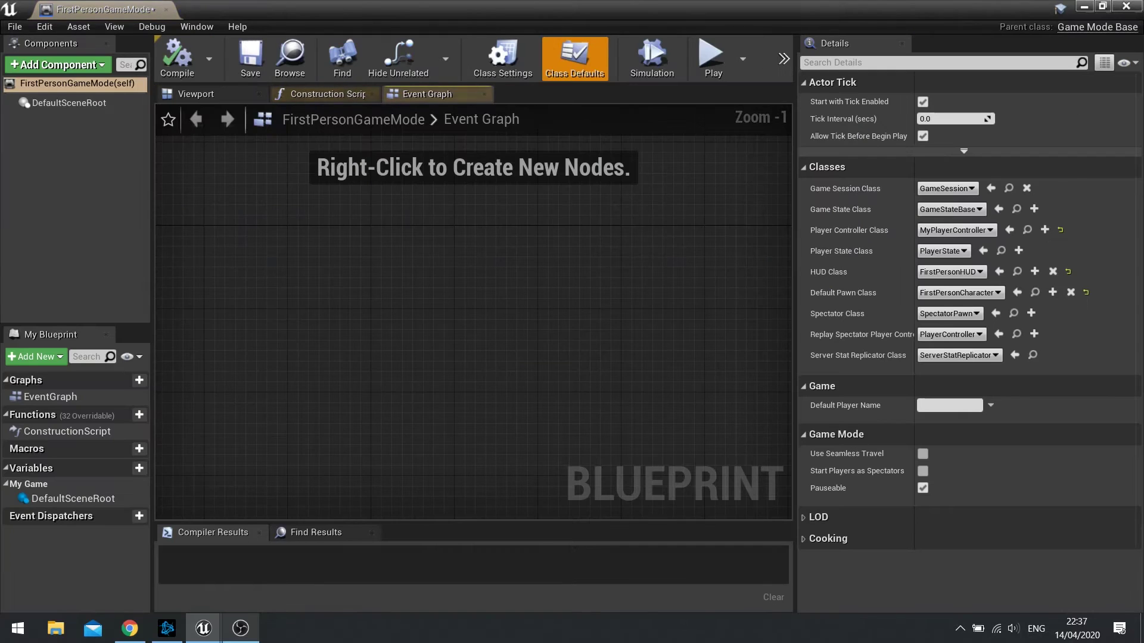
right_click(415, 312)
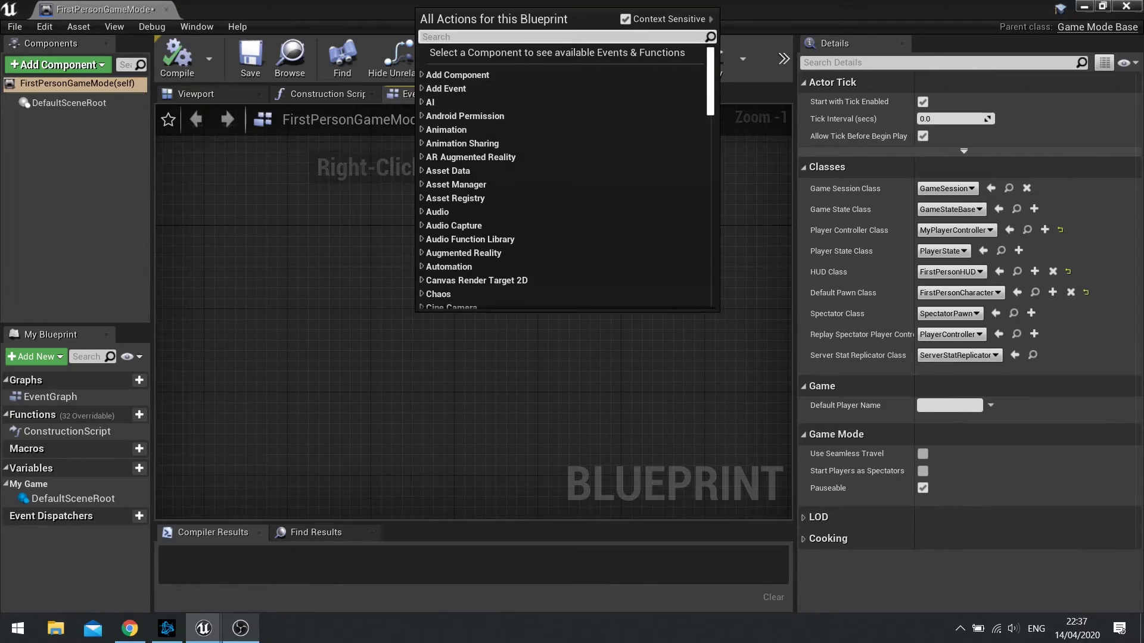
text(begin pla)
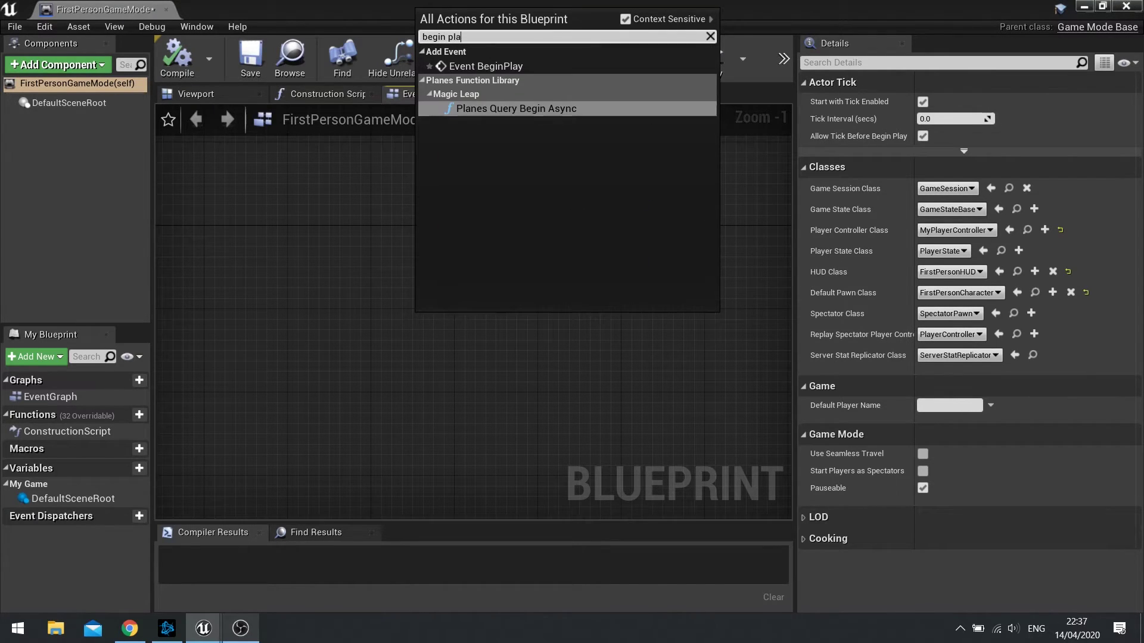
text(y)
key(Return)
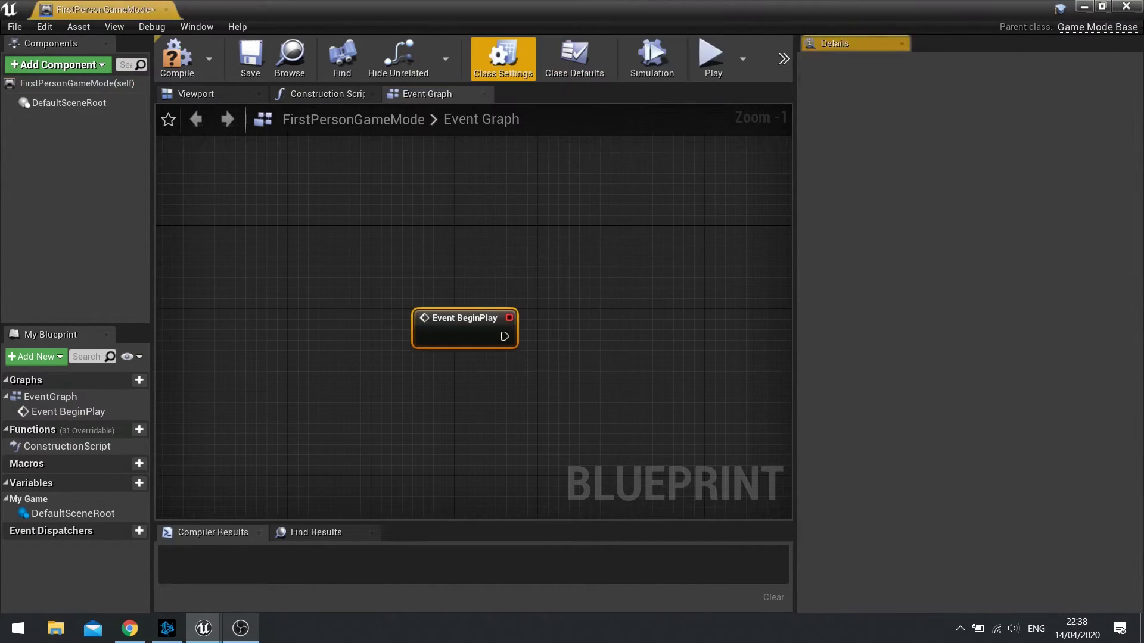
- Add a Create Widget node executed from Event BeginPlay and set its class to HeadsUpDisplay_UI
drag(402, 307, 445, 285)
text(crea)
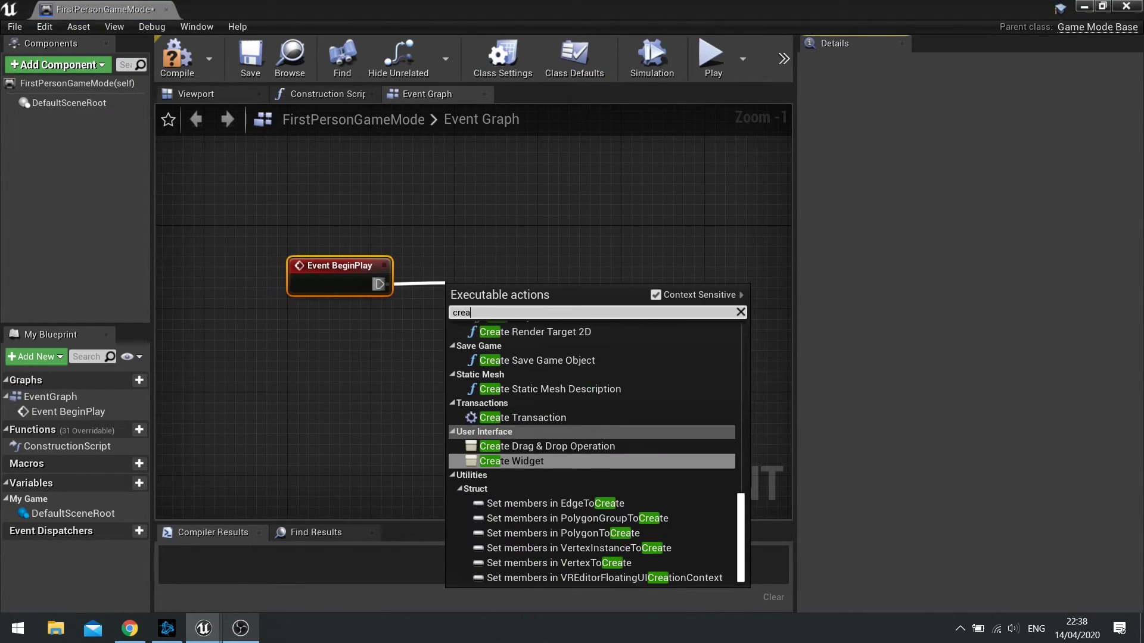
text(te widget)
key(Return)
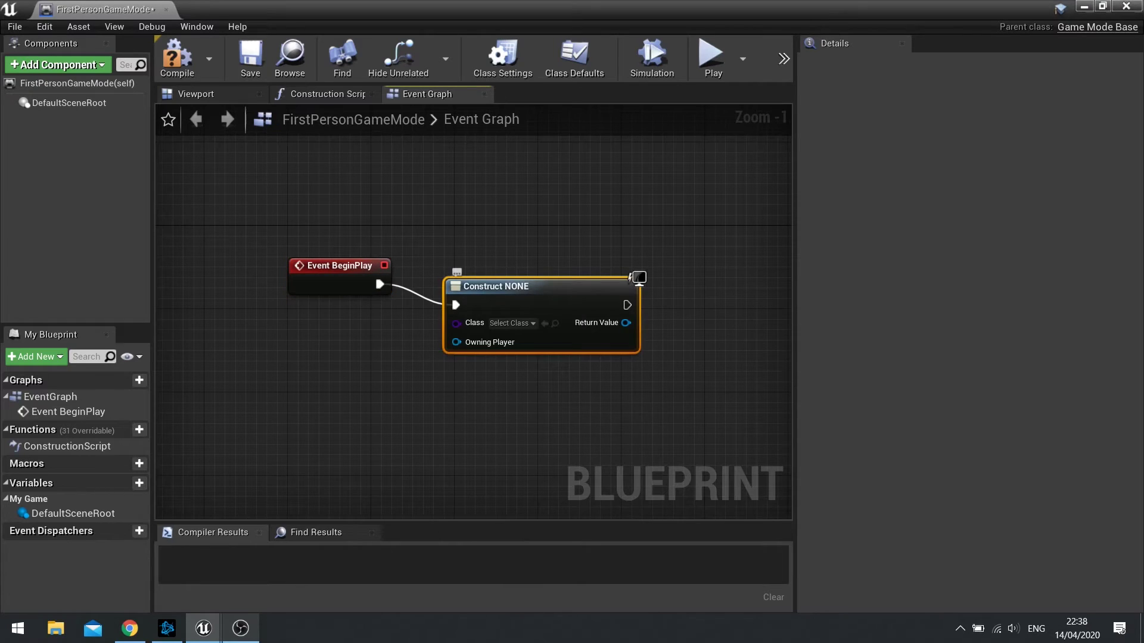
click(503, 302)
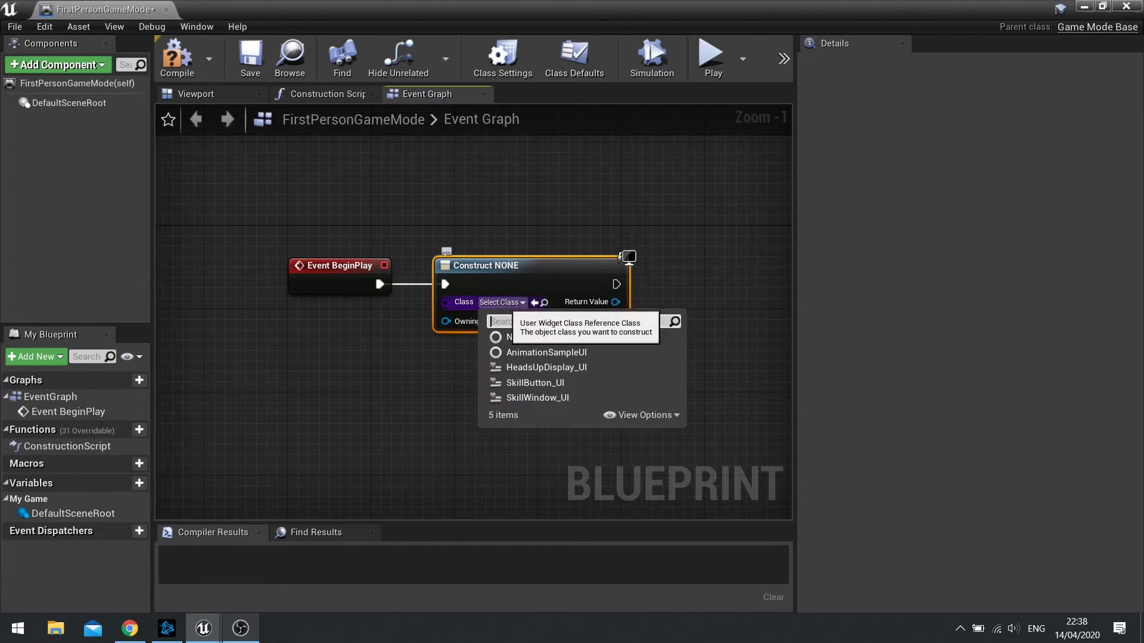
click(549, 365)
- Promote the created widget's return value to a variable named HeadsUpDisplay and align its SET node with the Create Widget node
right_drag(631, 360, 374, 347)
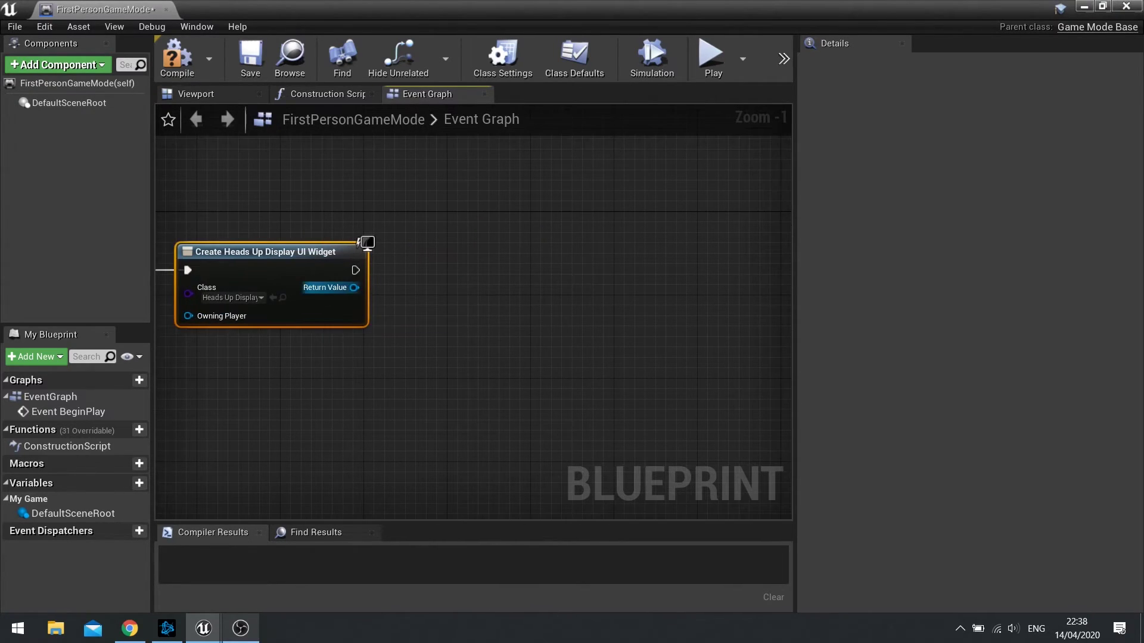
drag(354, 287, 404, 304)
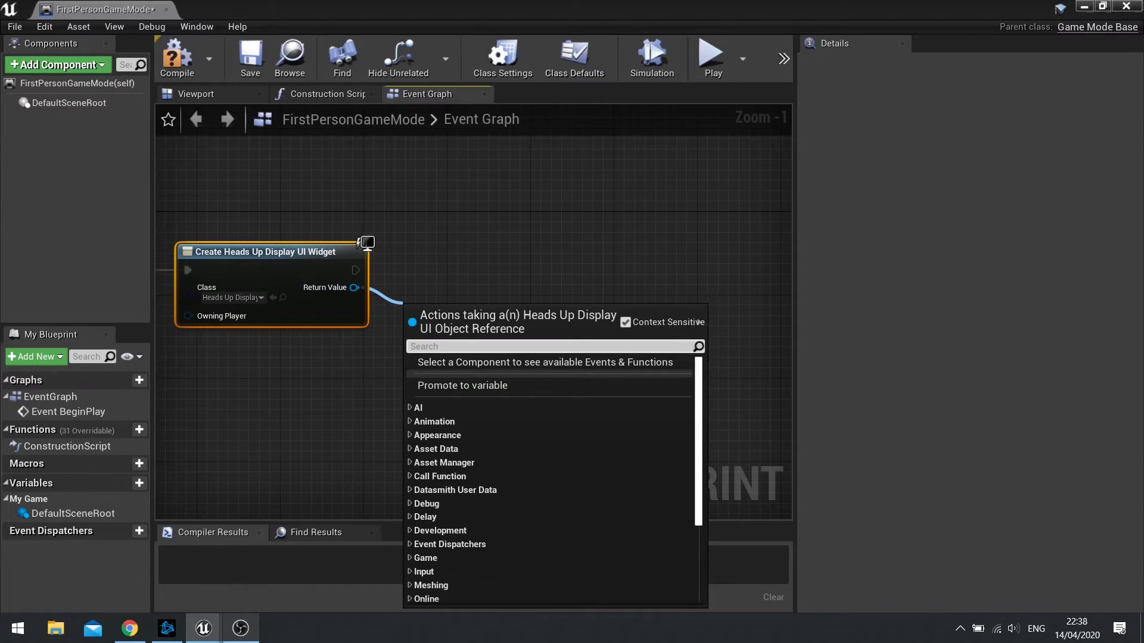
click(462, 385)
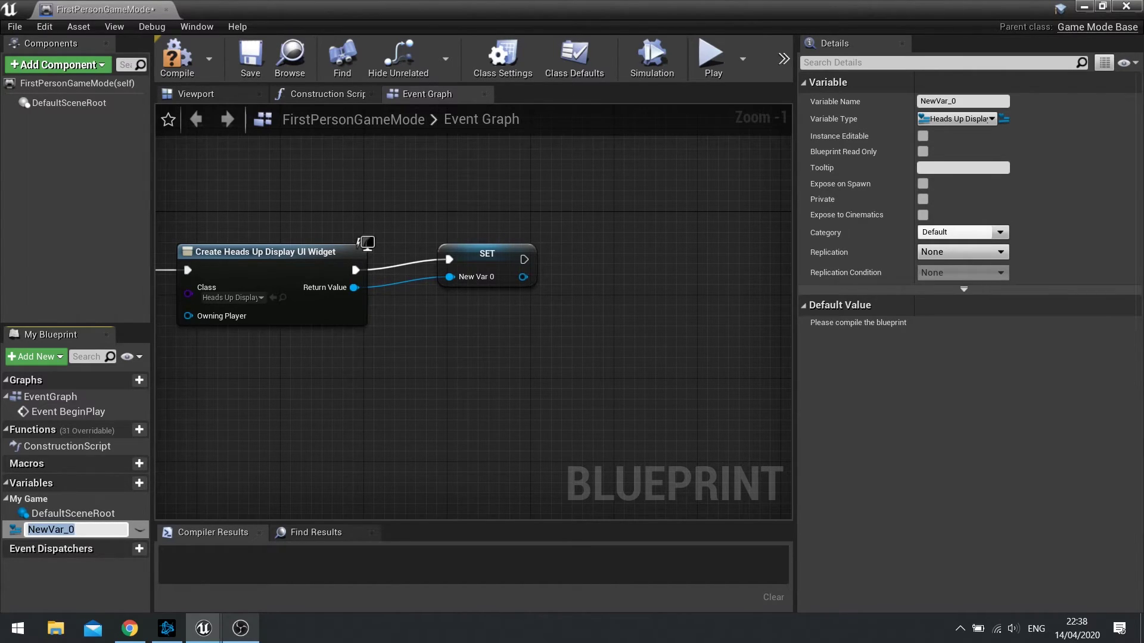
text(HeadsUpDisplay)
key(Return)
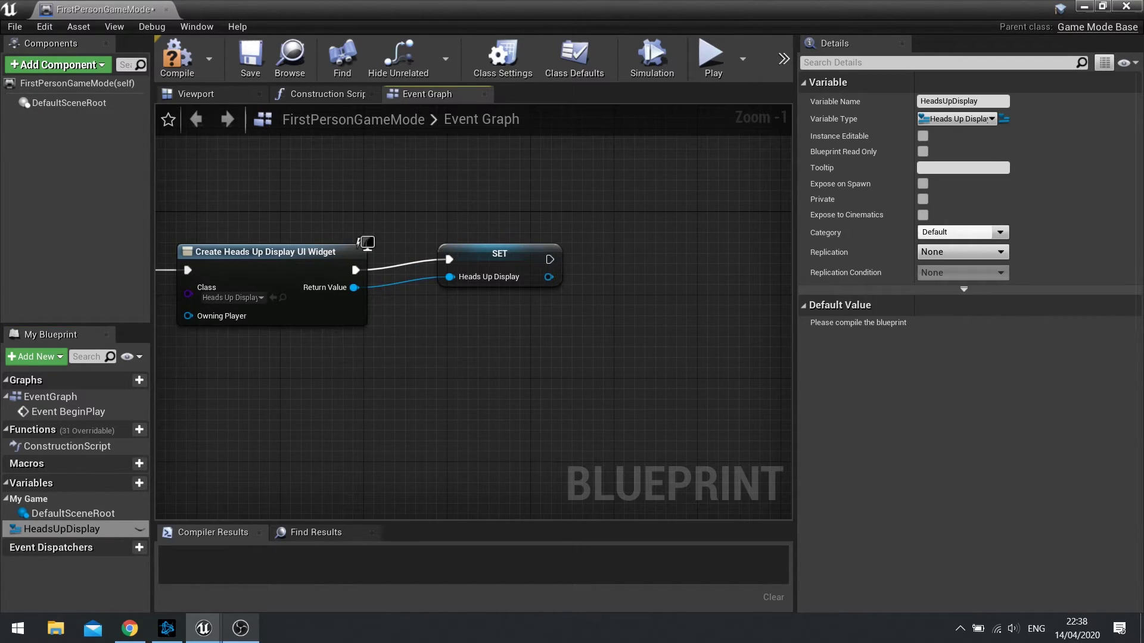
click(494, 262)
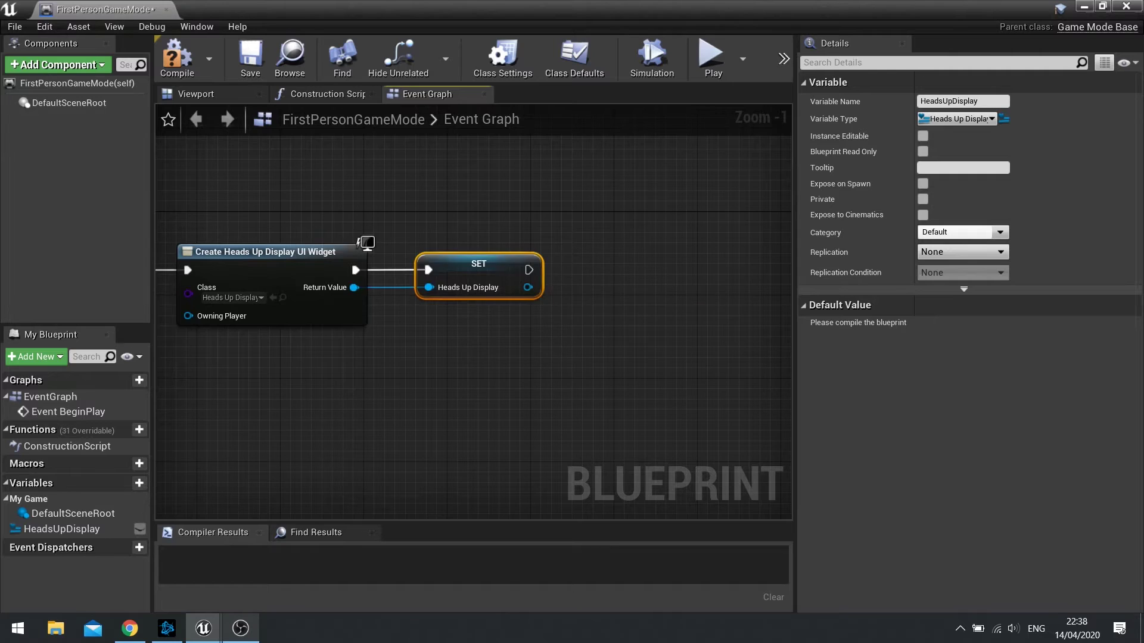
- Add an Add to Viewport node targeting the Heads Up Display output of the SET node
right_drag(495, 268, 298, 261)
drag(352, 270, 429, 279)
text(add)
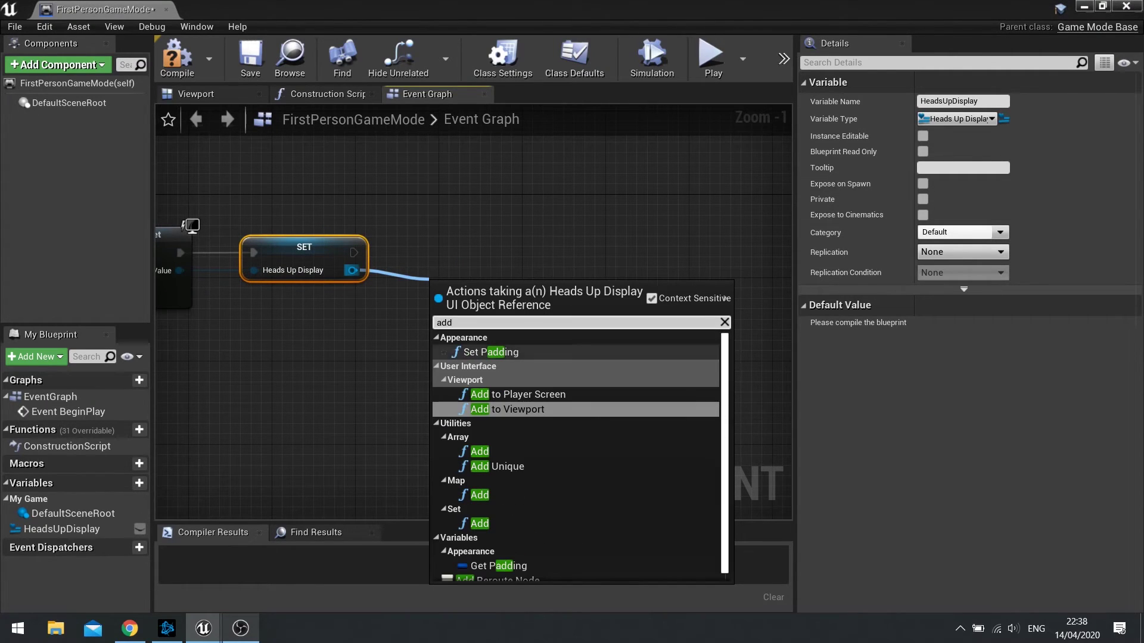
key(Return)
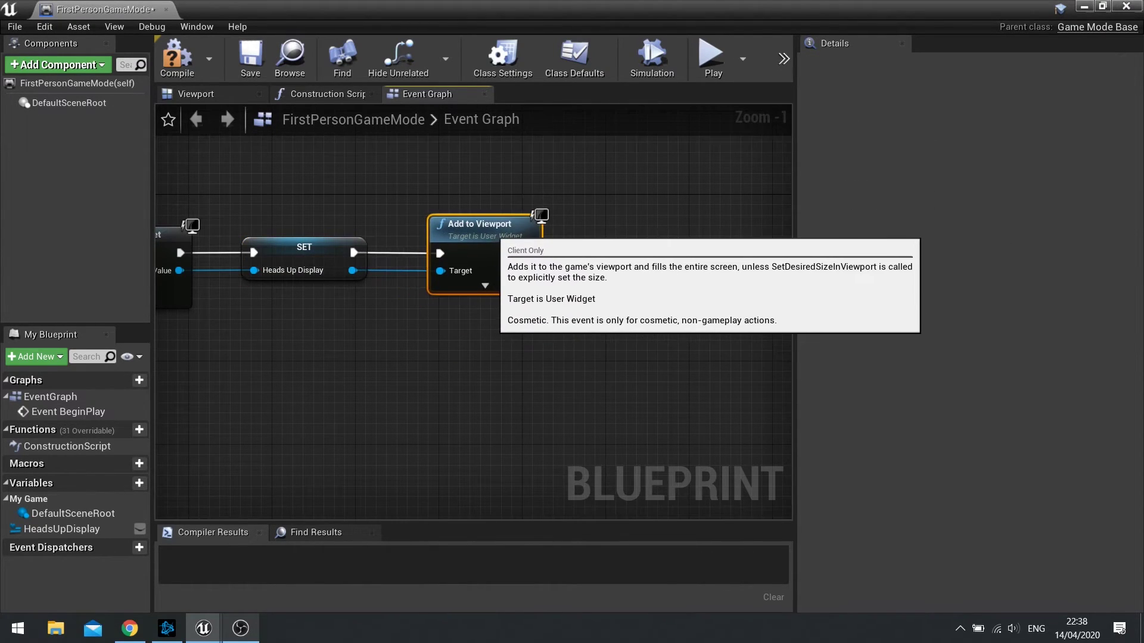
- Compile FirstPersonGameMode, check its BeginPlay node chain and close its editor
click(177, 58)
right_drag(404, 371, 572, 355)
scroll(636, 359, down, 1)
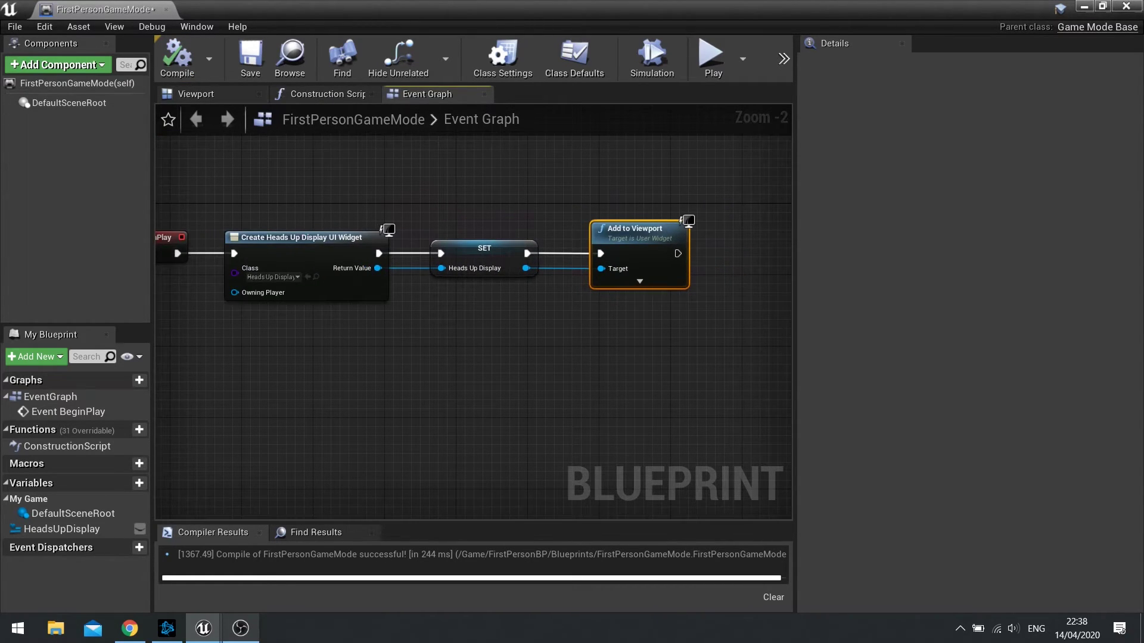
click(1125, 6)
key(Escape)
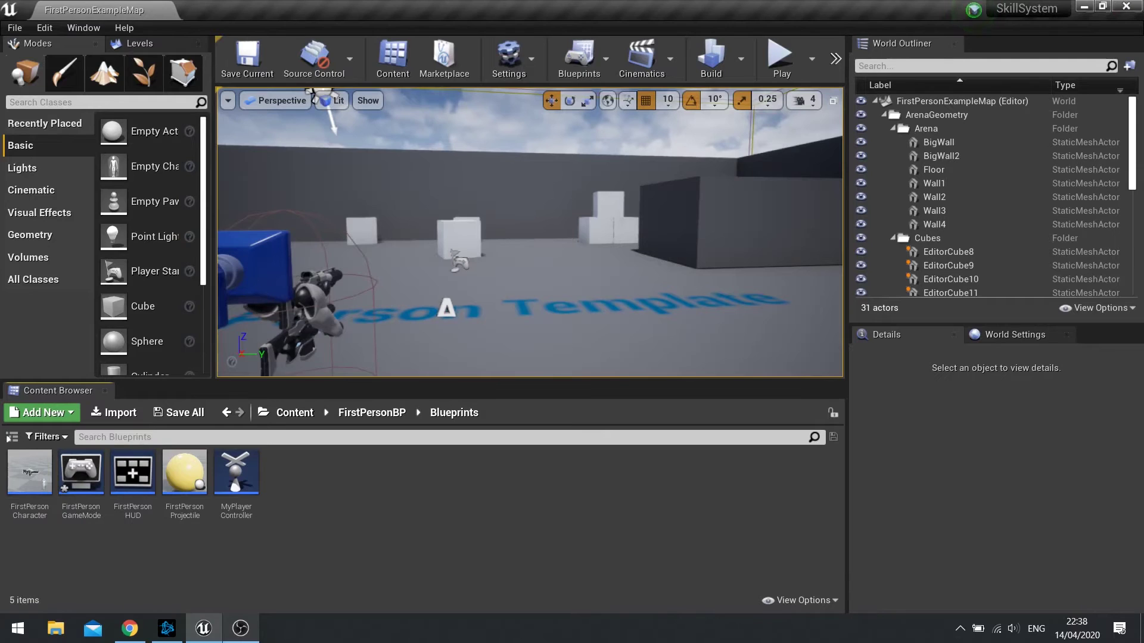
- Open MyPlayerController and place the ToggleSkillWindow input action event in its event graph
double_click(236, 474)
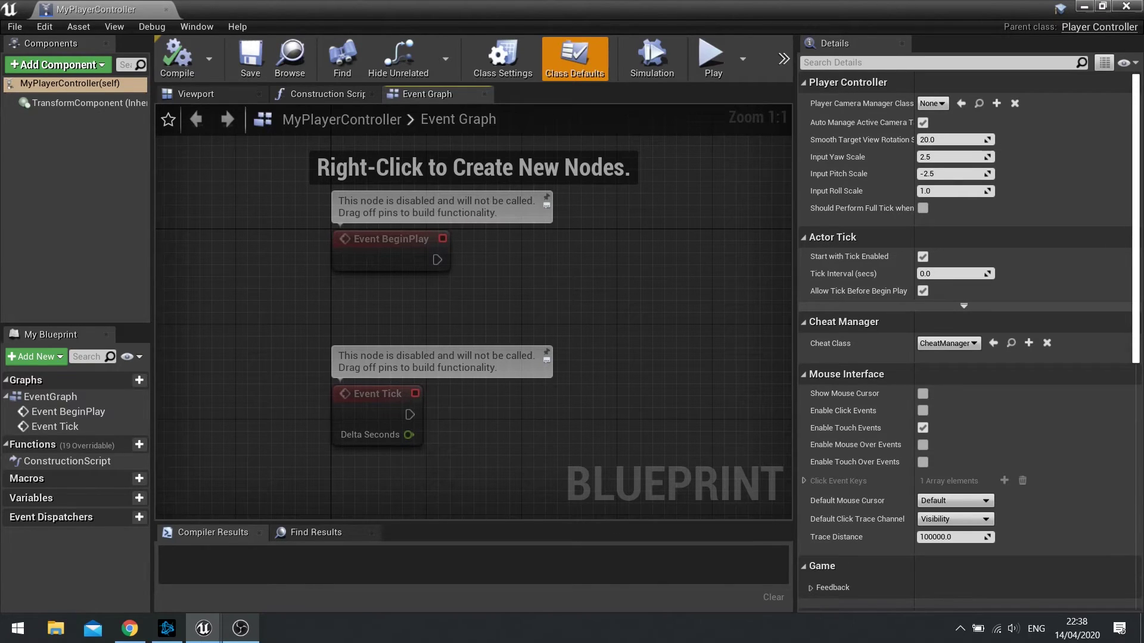
right_drag(613, 277, 350, 274)
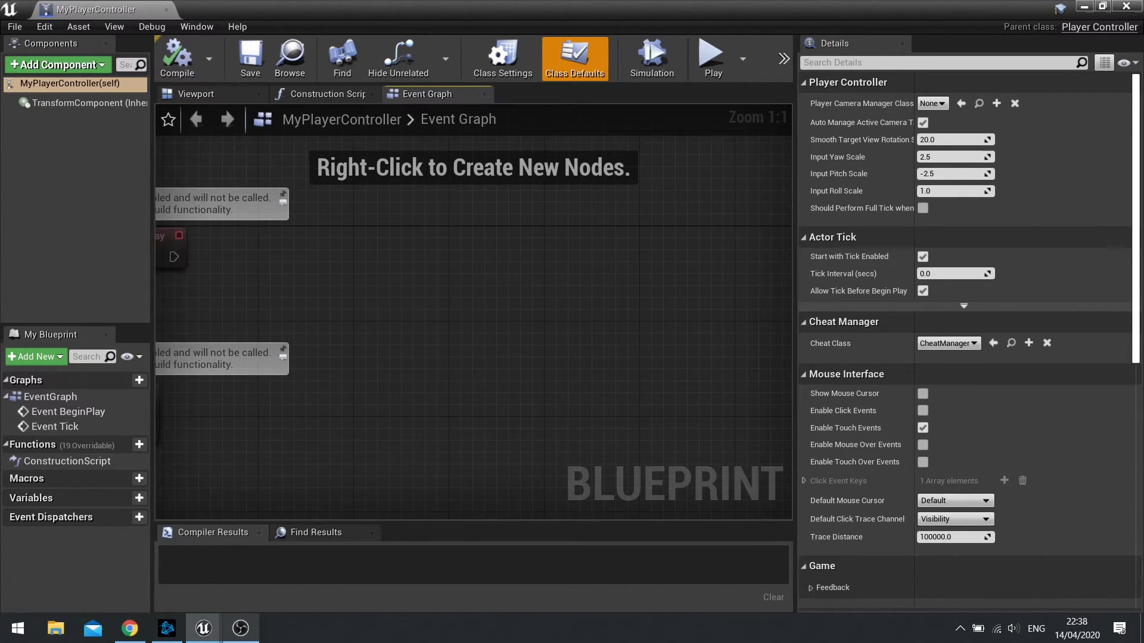
right_click(349, 274)
text(toggle)
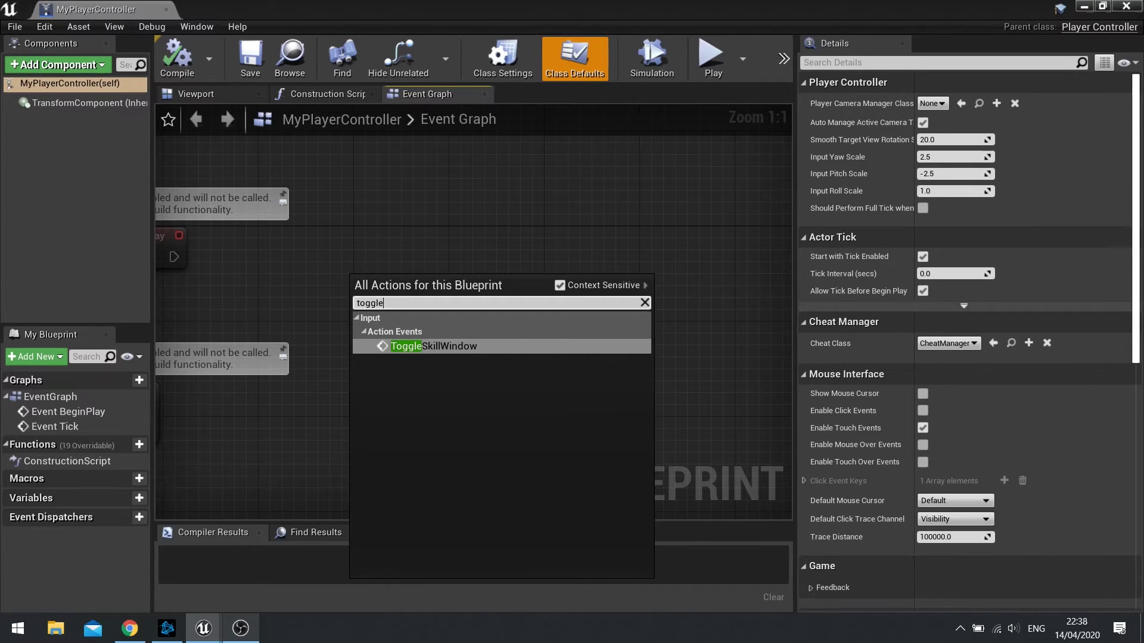
key(Return)
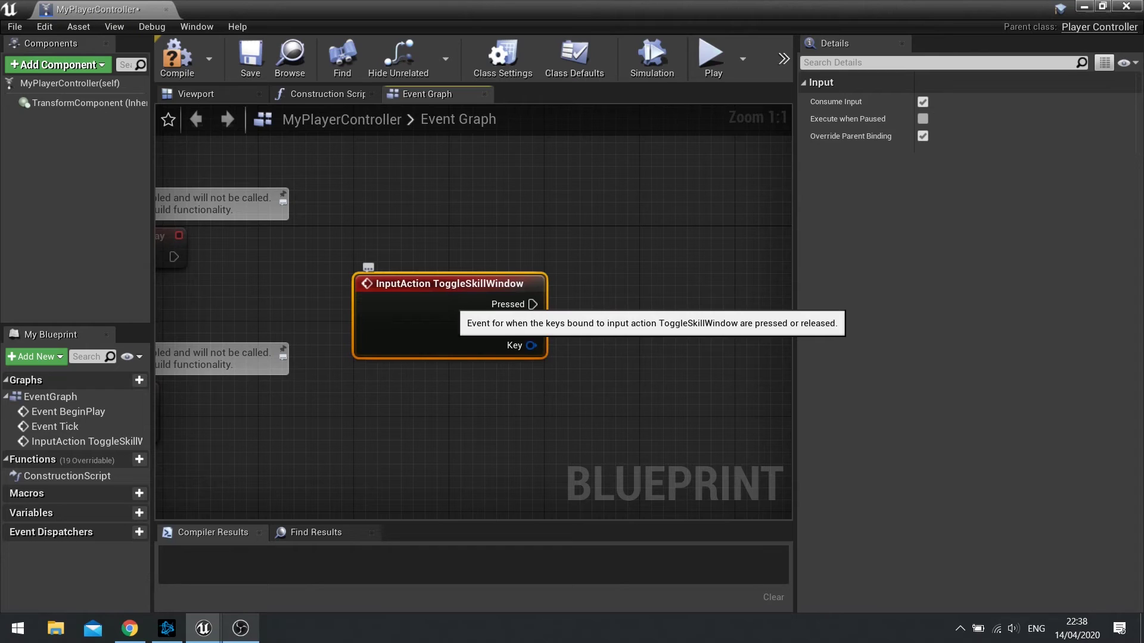
drag(430, 325, 442, 289)
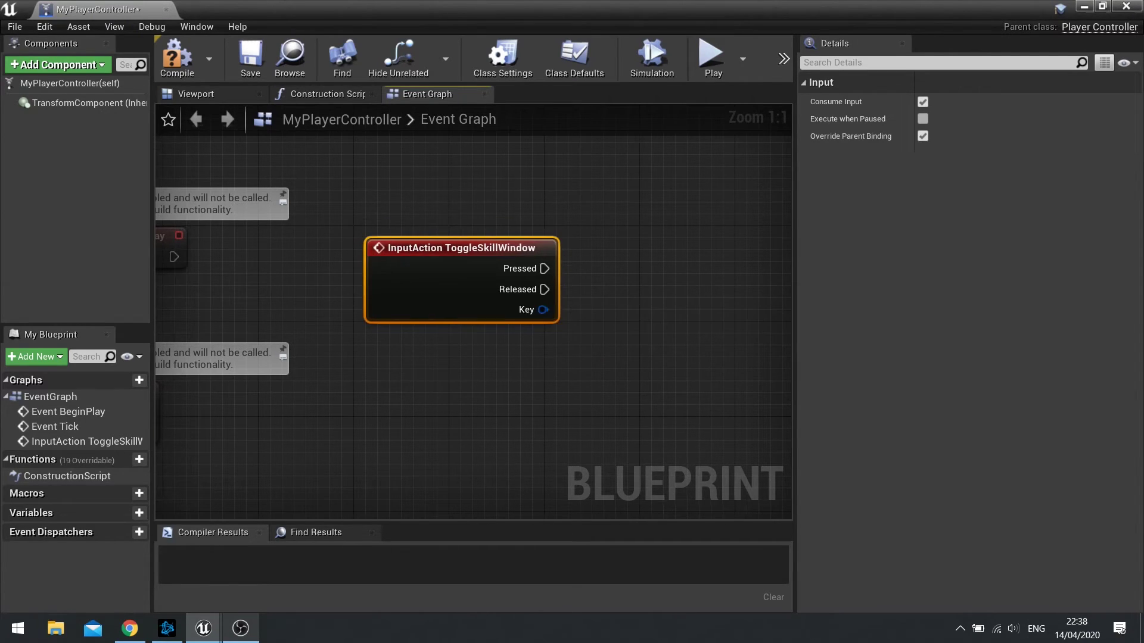
- Add a Get Game Mode node and cast its return value to FirstPersonGameMode
right_drag(385, 339, 409, 332)
right_drag(550, 361, 336, 356)
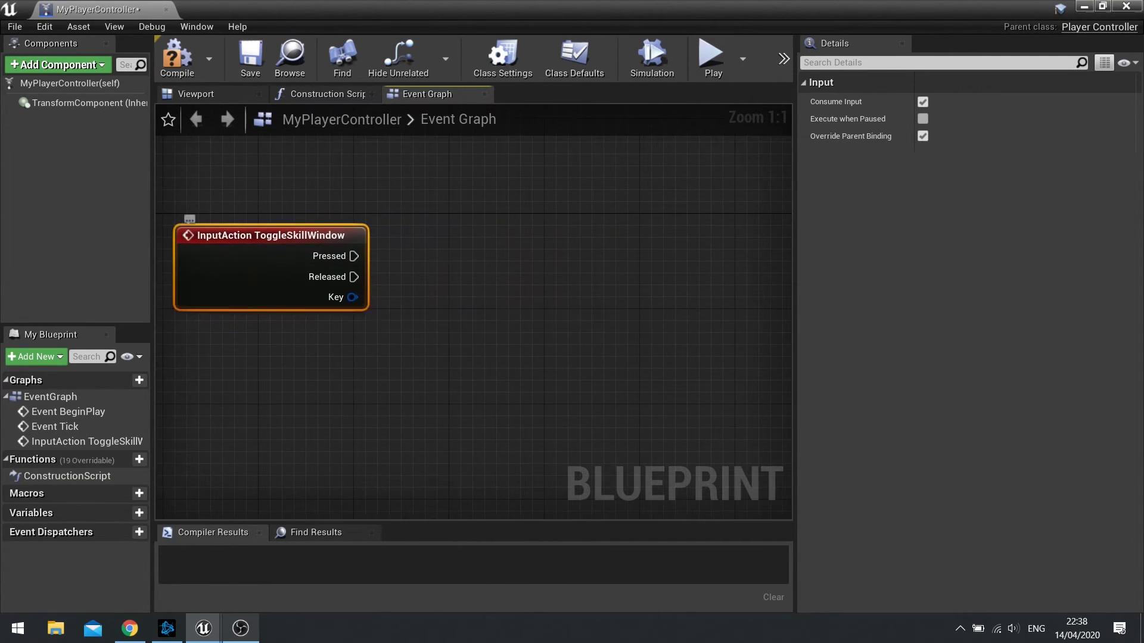
right_click(357, 372)
text(get g)
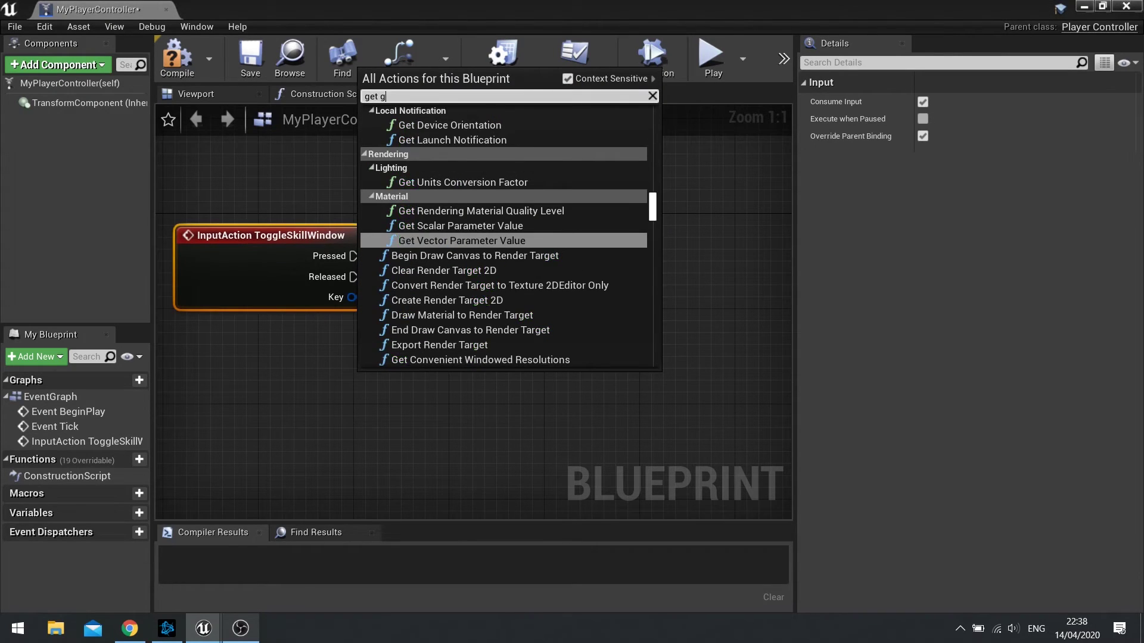
text(ame mode)
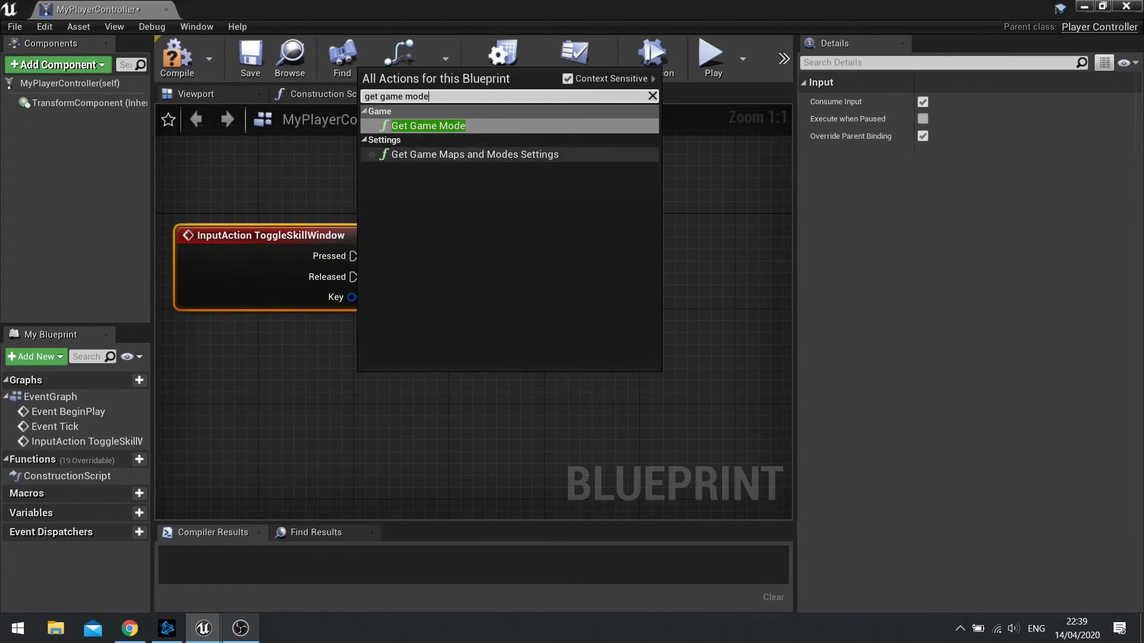
key(Return)
drag(456, 399, 553, 302)
text(cast to)
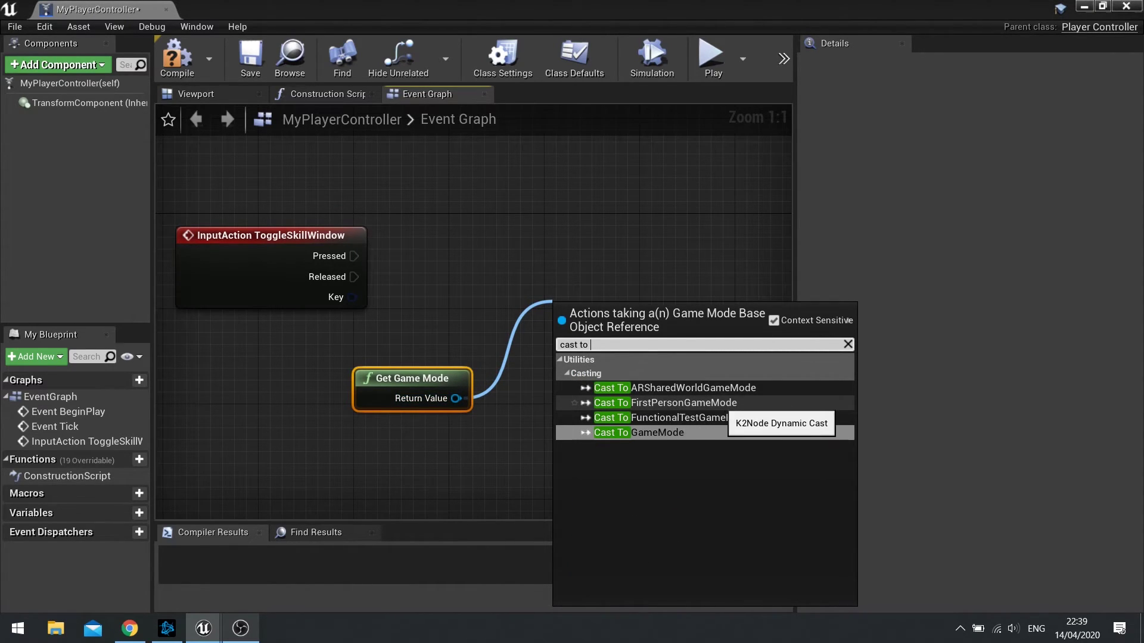
click(720, 403)
drag(593, 307, 569, 283)
- Rearrange the Get Game Mode and cast nodes and move the ToggleSkillWindow event below Event Tick
drag(590, 410, 453, 340)
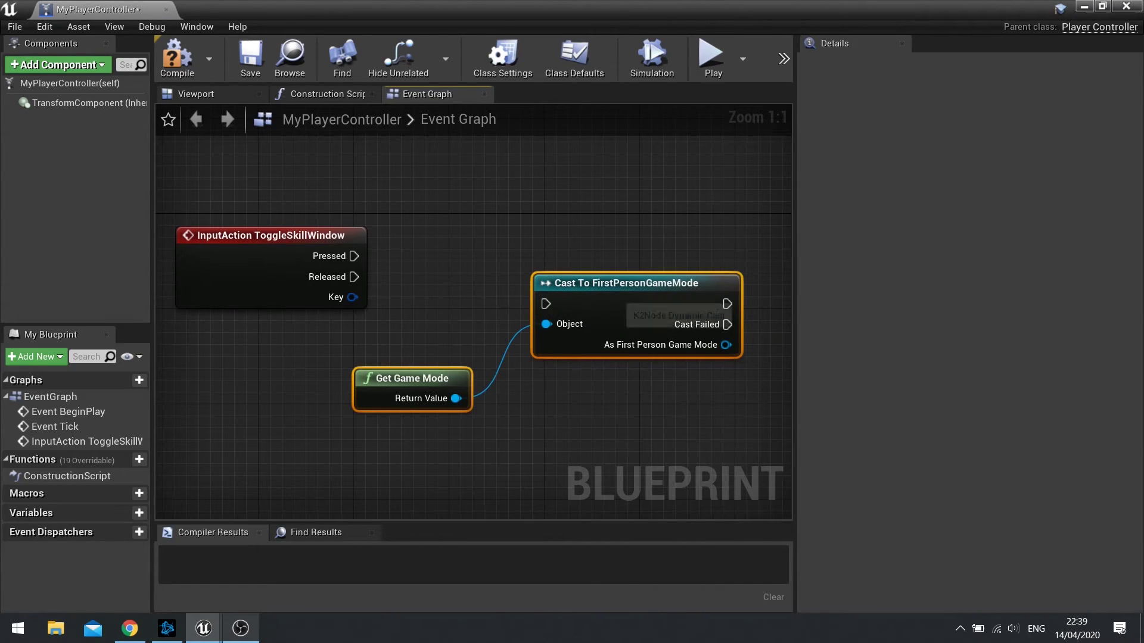
drag(618, 297, 451, 393)
right_drag(328, 327, 501, 337)
drag(491, 312, 312, 495)
right_drag(312, 496, 429, 388)
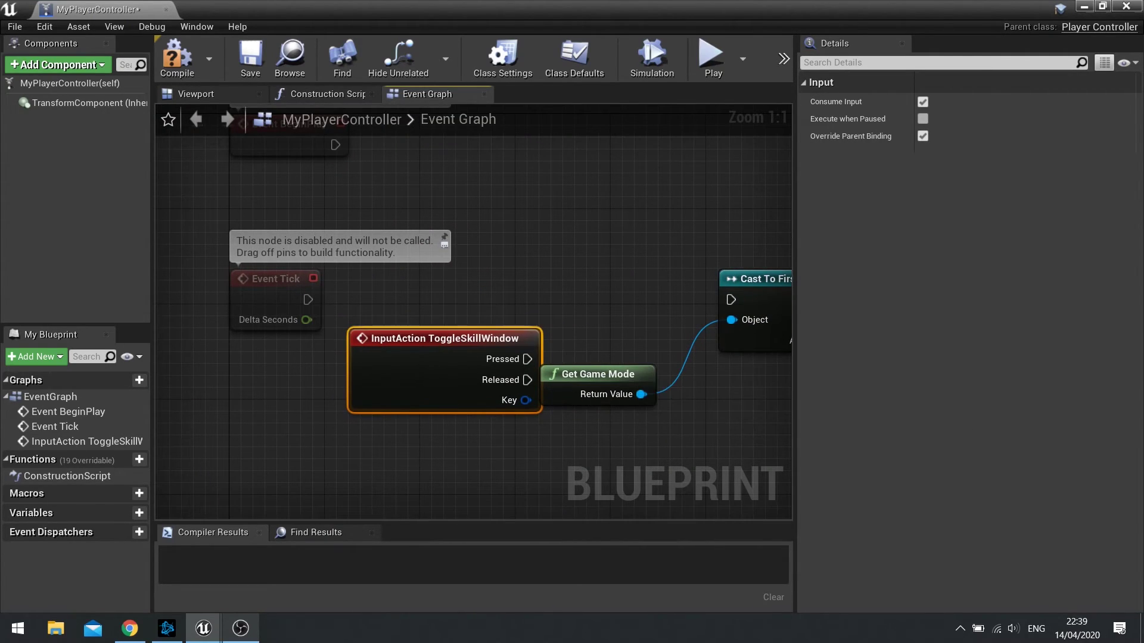
- Move the Get Game Mode and cast nodes up beside Event BeginPlay and connect Event BeginPlay to the cast
drag(622, 420, 640, 158)
right_drag(427, 184, 395, 286)
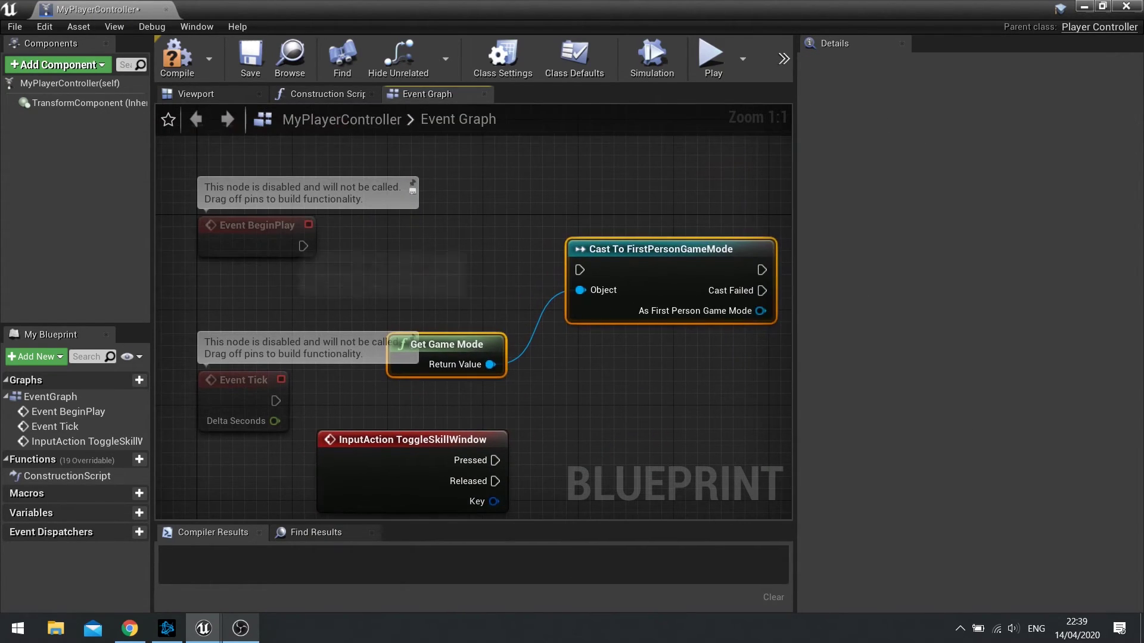
drag(256, 226, 579, 270)
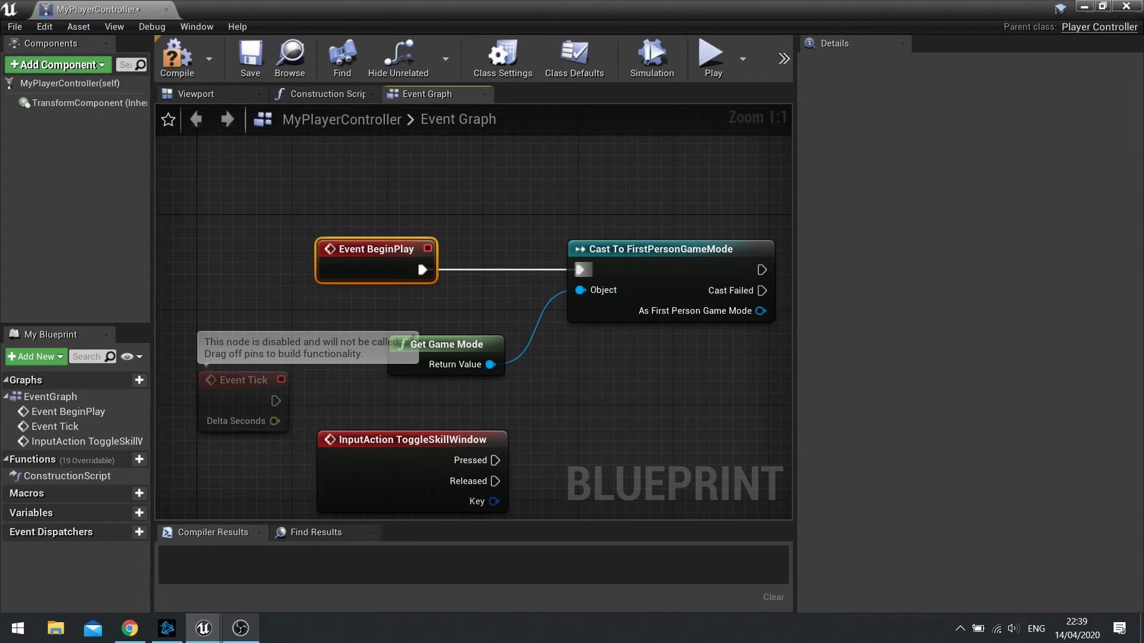
- Delete the Event Tick node and promote the cast's As First Person Game Mode output to a variable named MyGameMode
click(243, 393)
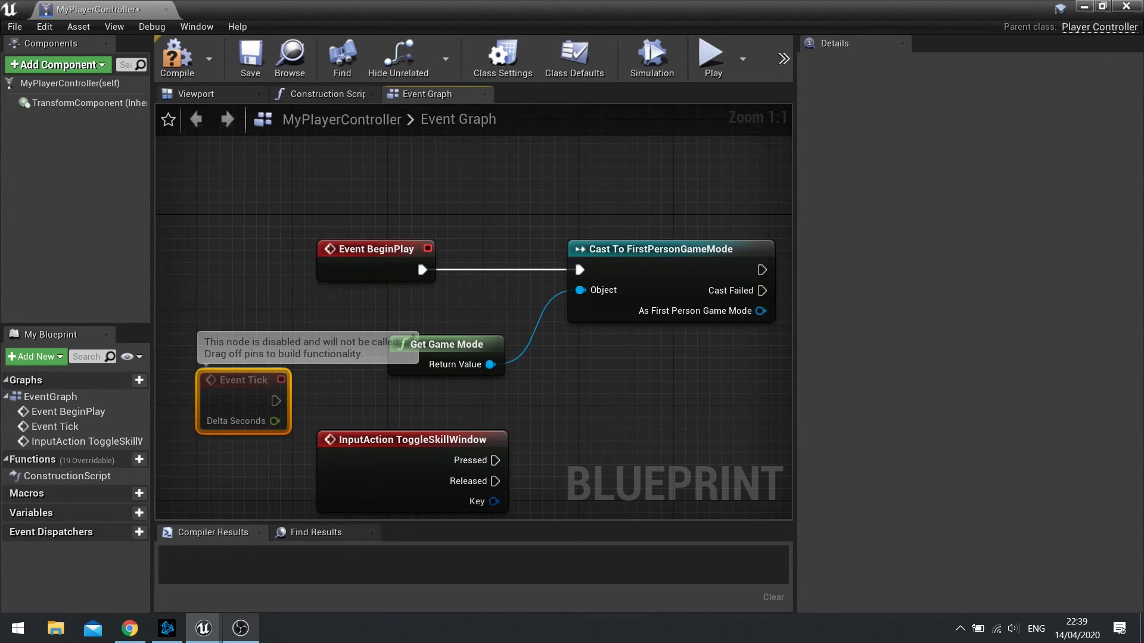
key(Delete)
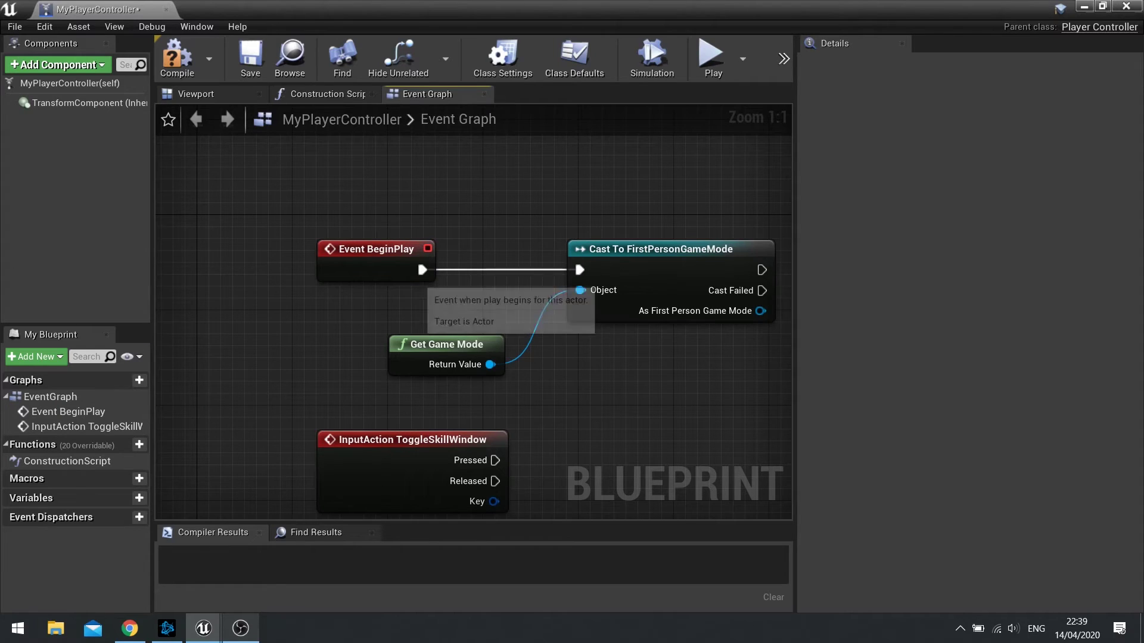
right_drag(761, 311, 477, 271)
drag(477, 270, 564, 257)
click(624, 337)
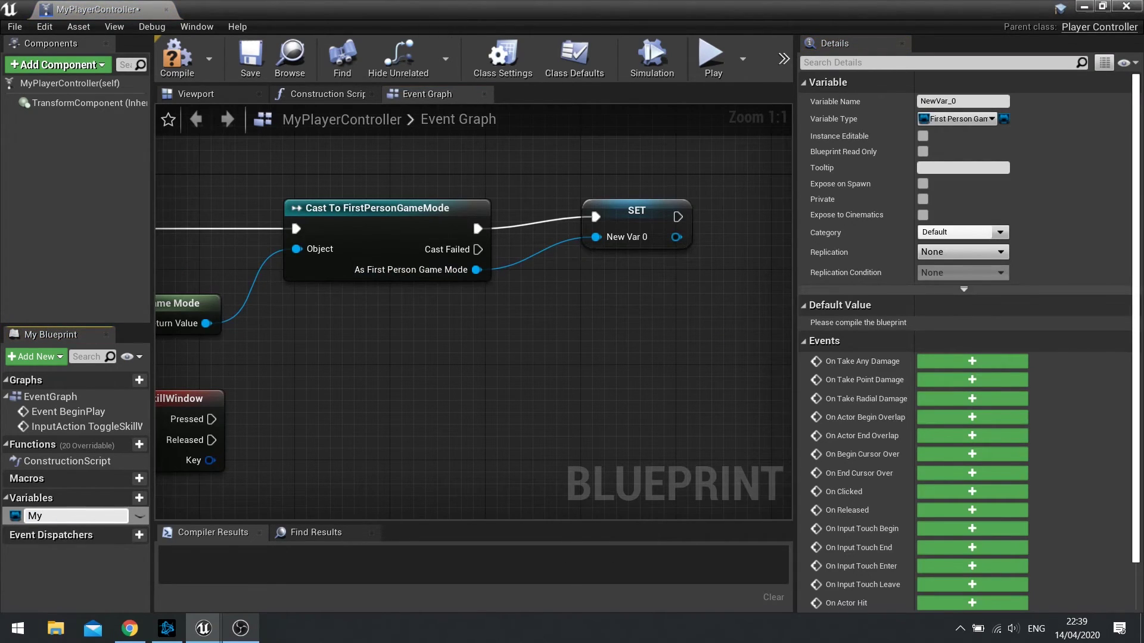
text(MyGameMode)
key(Return)
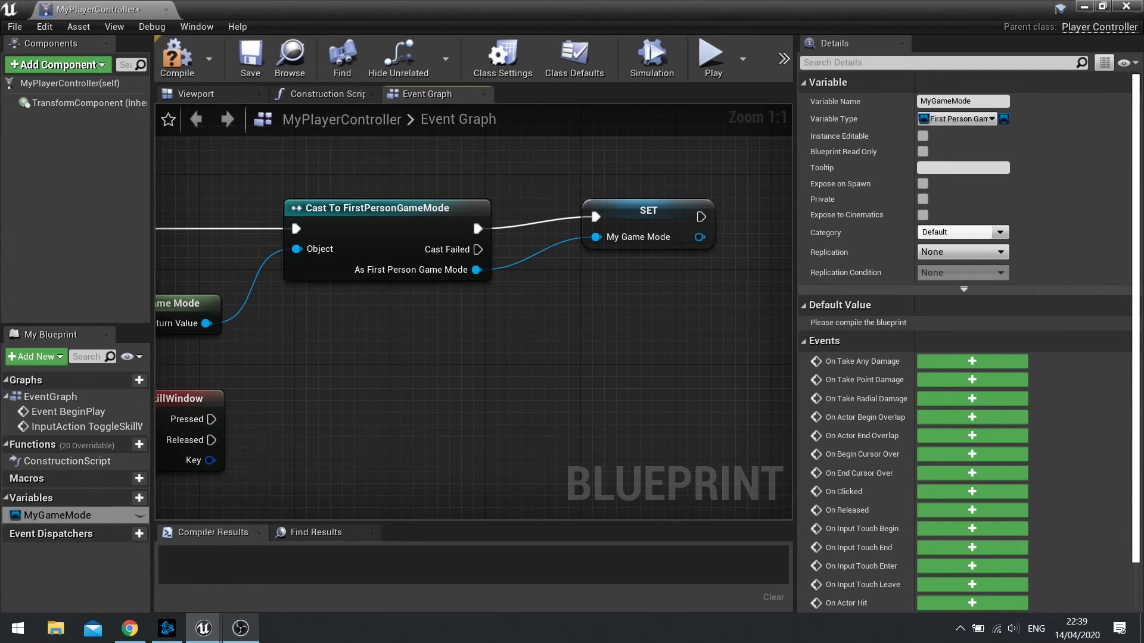
drag(643, 208, 619, 220)
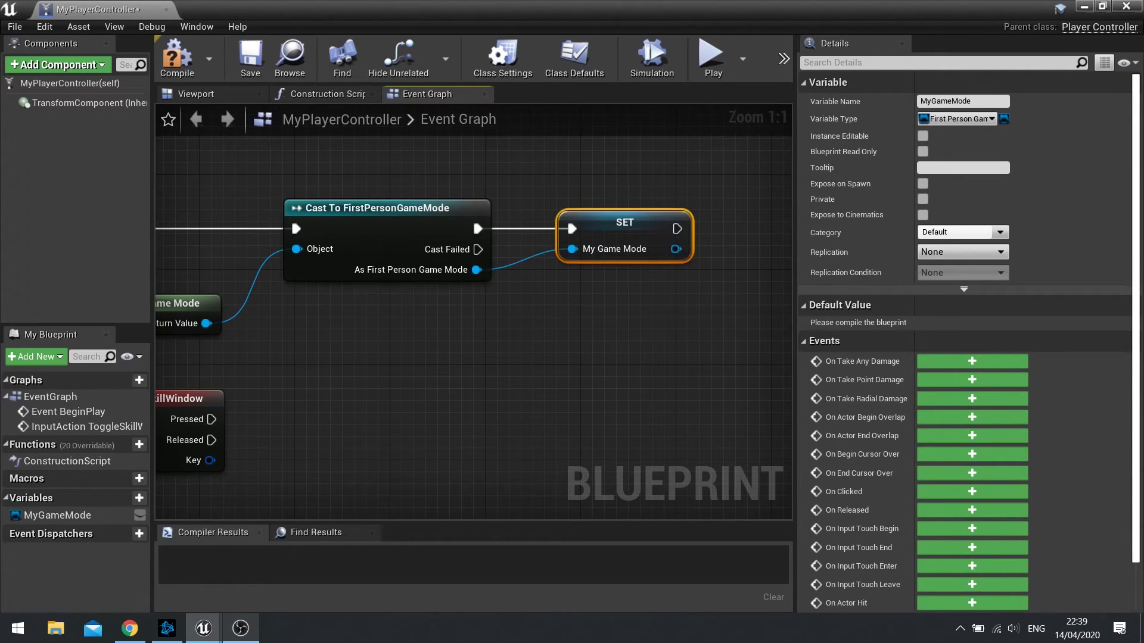
- Move the ToggleSkillWindow input event further down the graph and place a MyGameMode getter below it
right_drag(536, 333, 649, 238)
right_drag(320, 290, 314, 404)
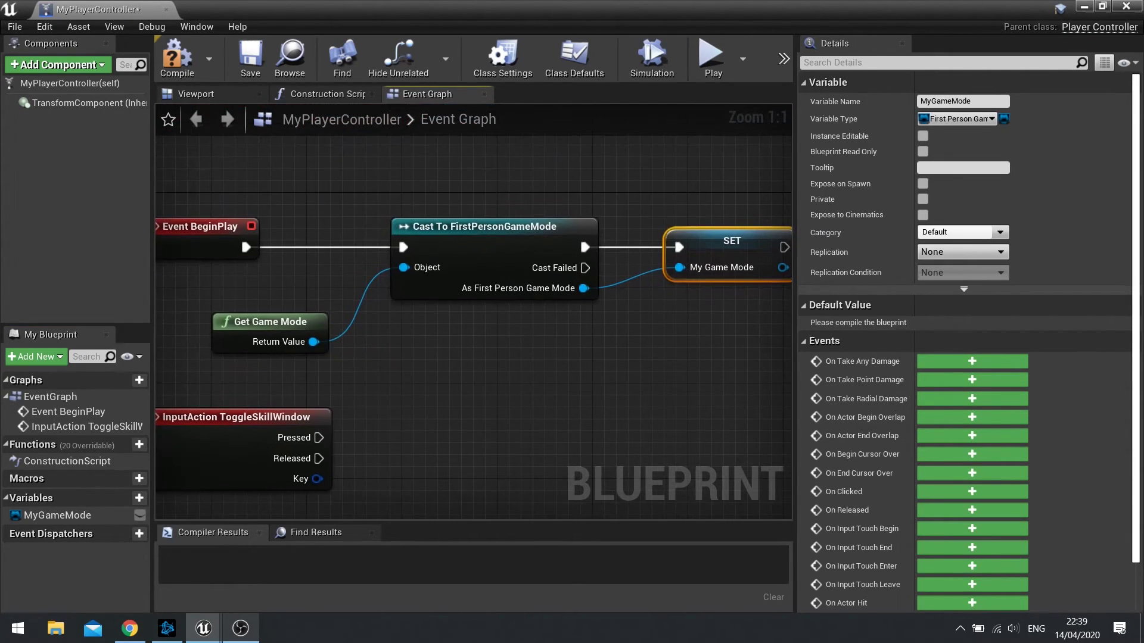
right_drag(426, 355, 629, 200)
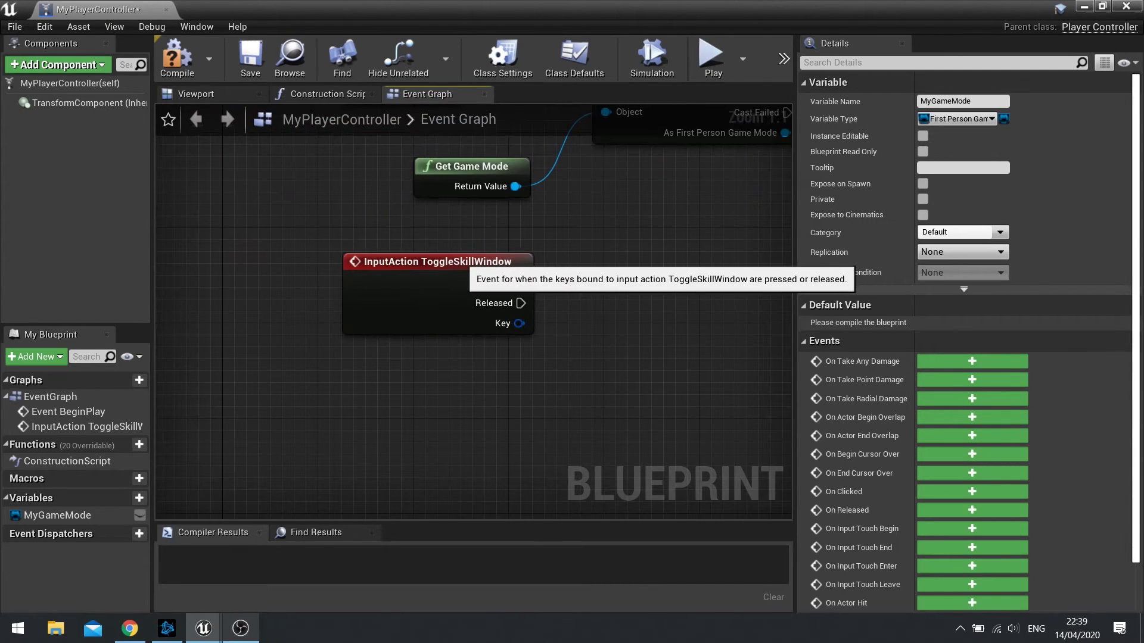
drag(463, 262, 395, 333)
right_drag(402, 336, 375, 272)
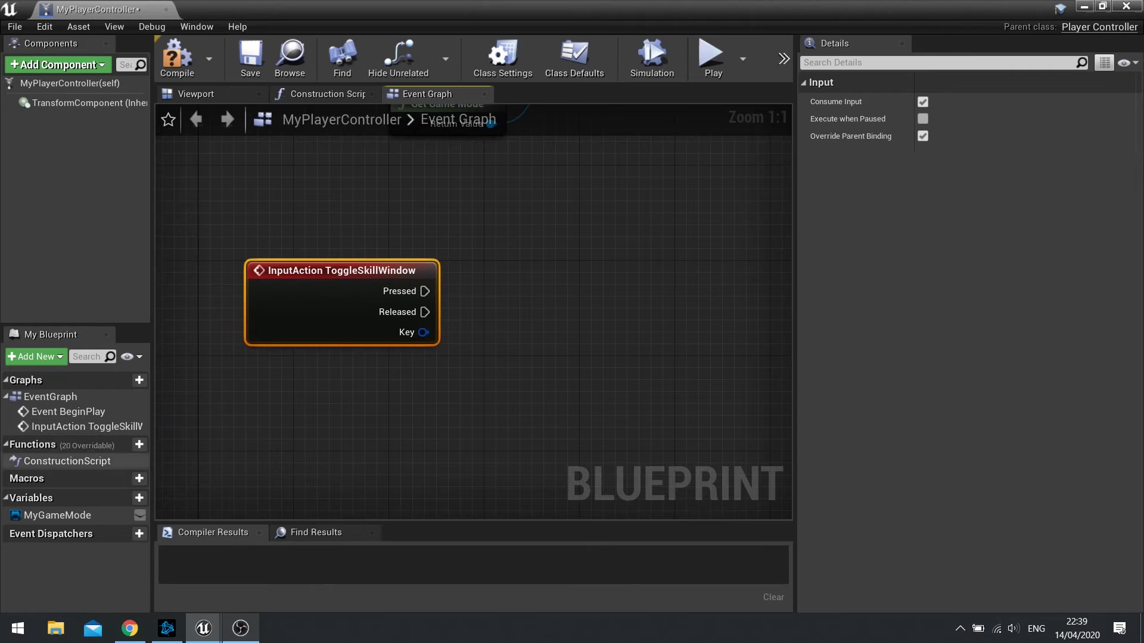
ctrl+drag(57, 515, 372, 377)
click(417, 396)
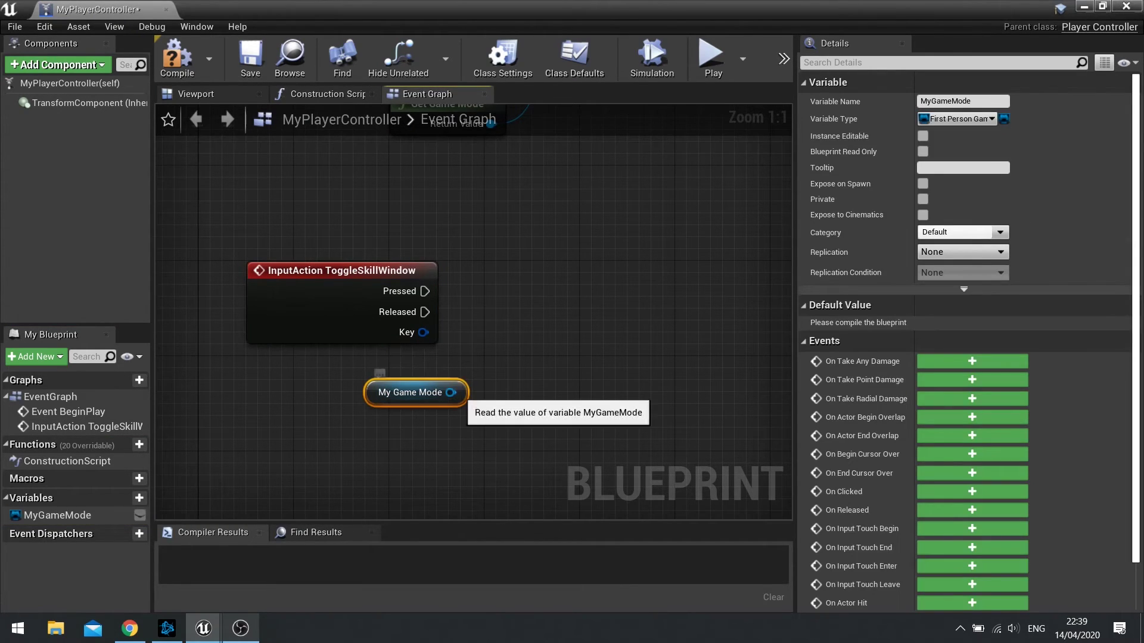
- Get the Heads Up Display variable from My Game Mode and line up both nodes beneath the ToggleSkillWindow event
drag(450, 392, 509, 364)
text(get heads)
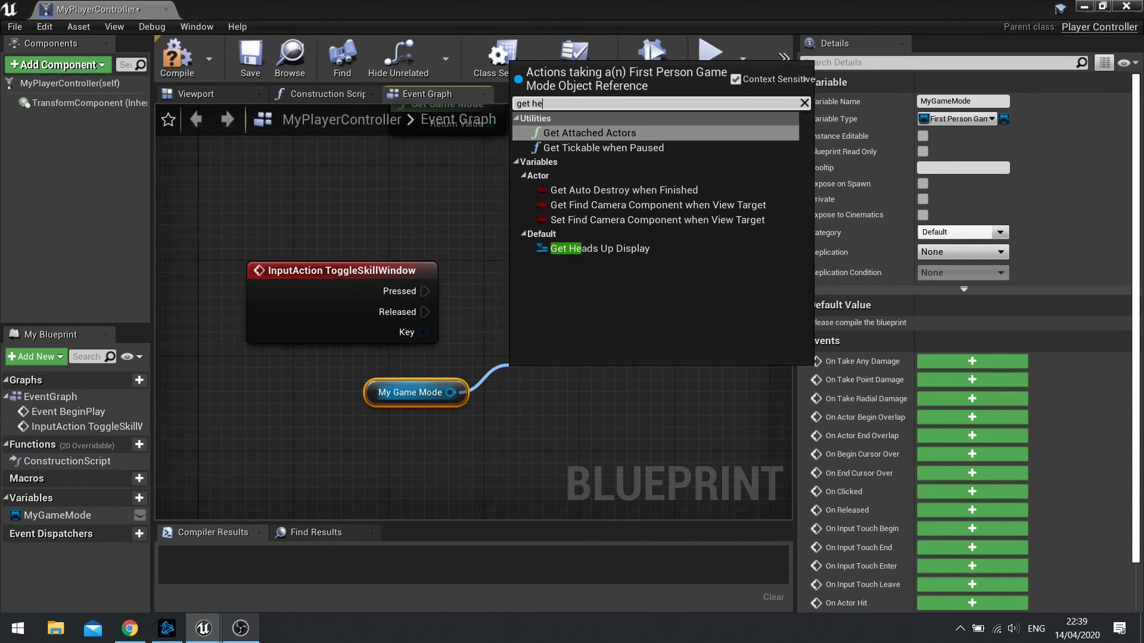
key(Return)
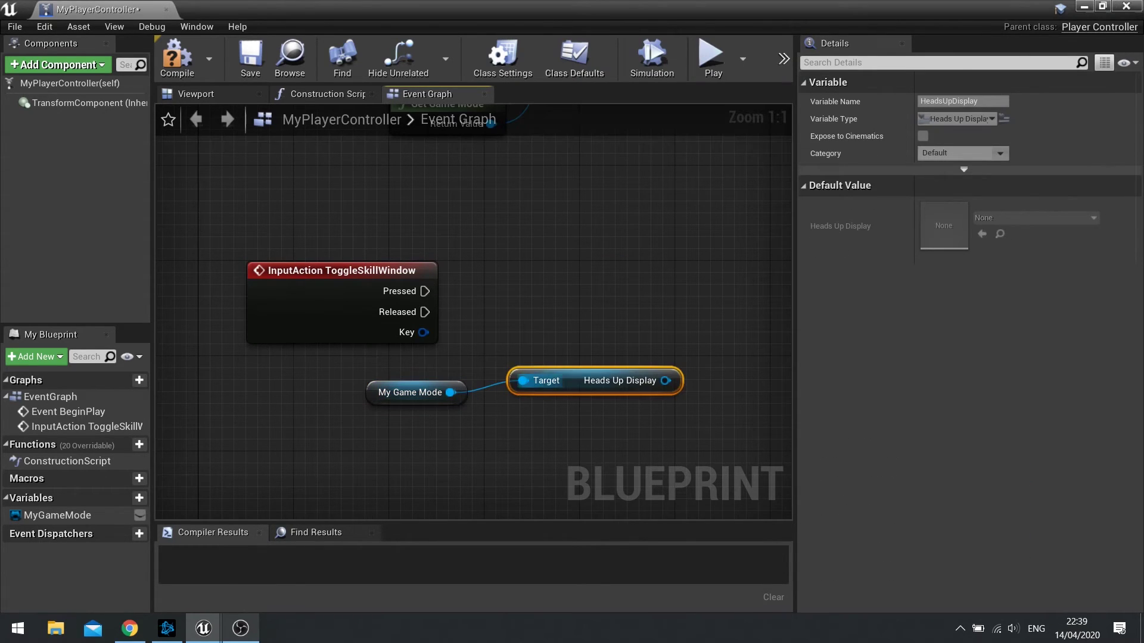
mouse_move(570, 380)
mouse_down()
mouse_move(563, 406)
mouse_move(562, 397)
mouse_up()
ctrl+click(417, 393)
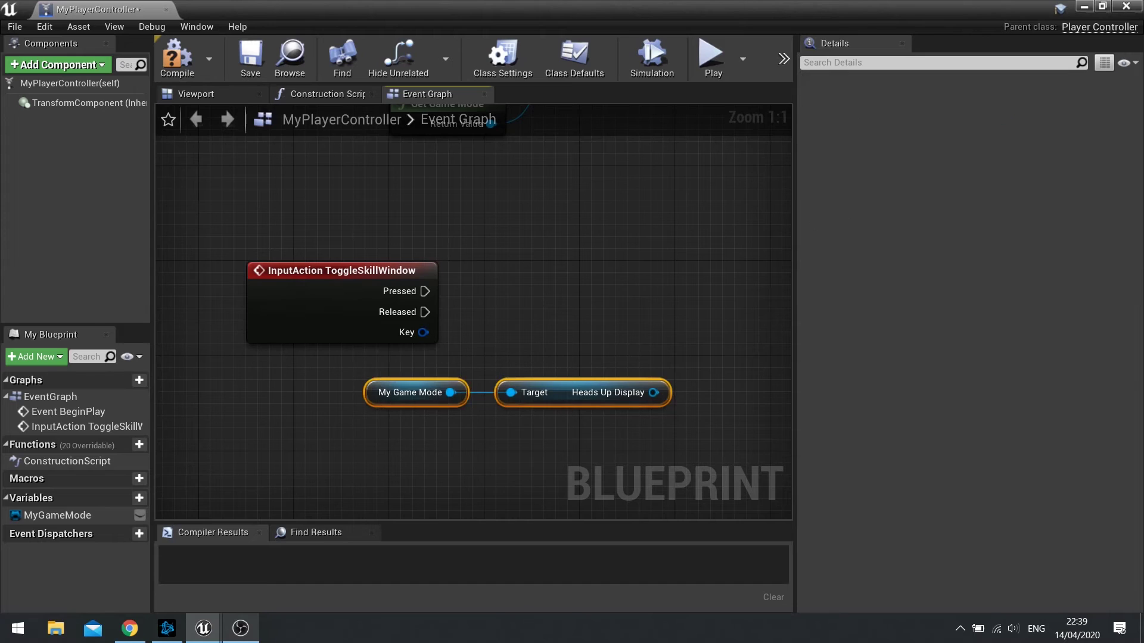
drag(409, 392, 302, 404)
- Call Toggle Skill Window on Heads Up Display from the input event's Pressed output, and compile the blueprint
drag(546, 404, 610, 374)
text(toggl)
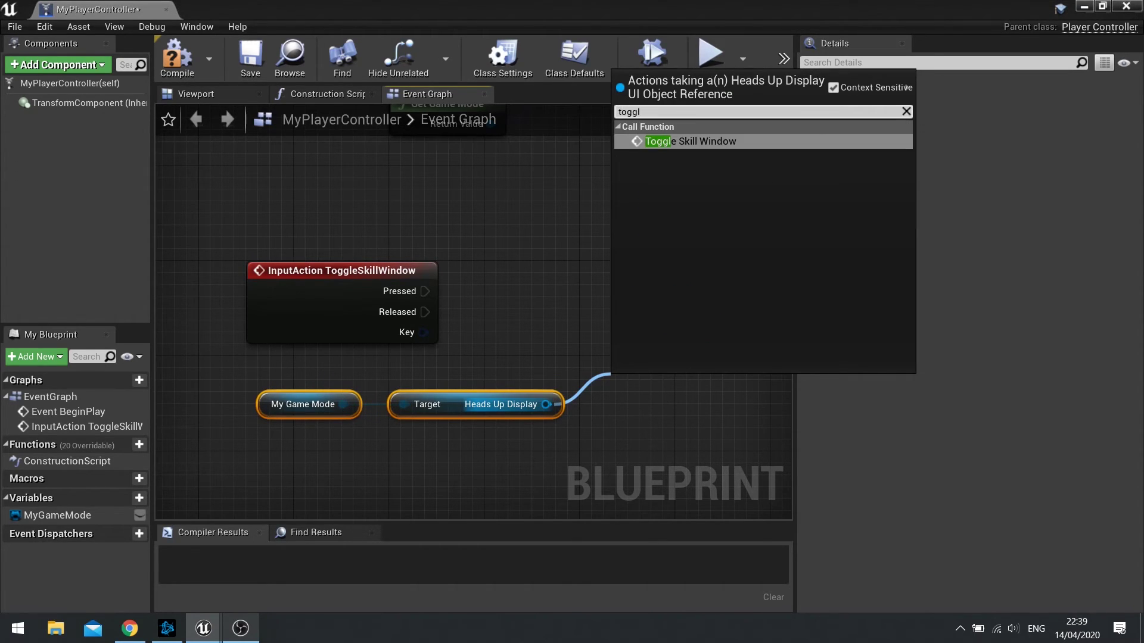
key(Return)
drag(685, 389, 697, 281)
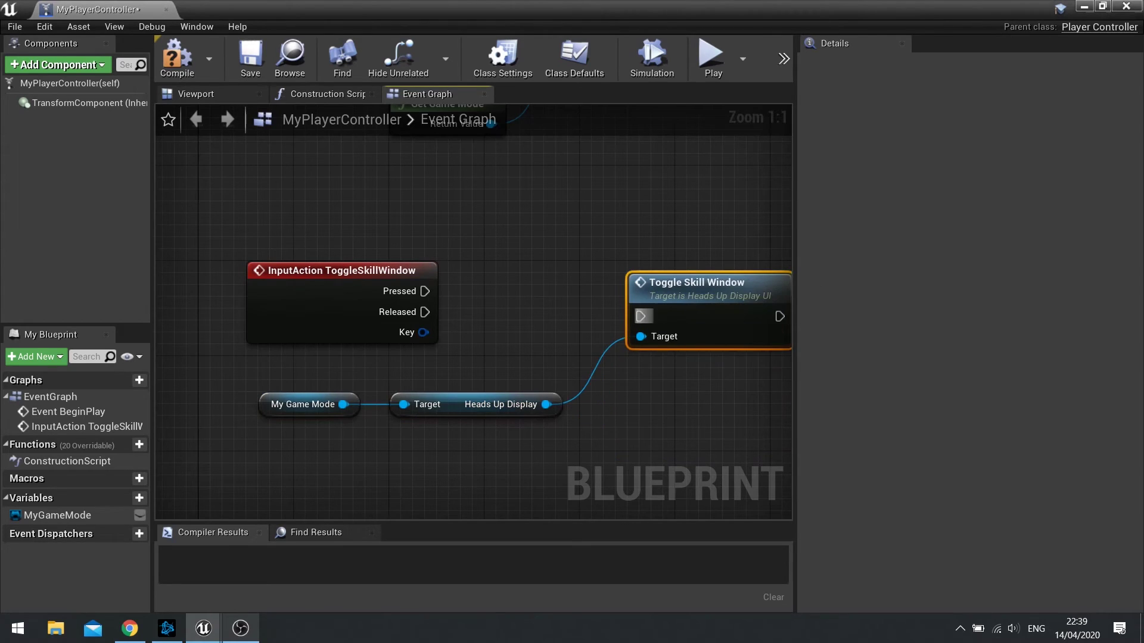
drag(640, 317, 424, 291)
drag(670, 283, 659, 259)
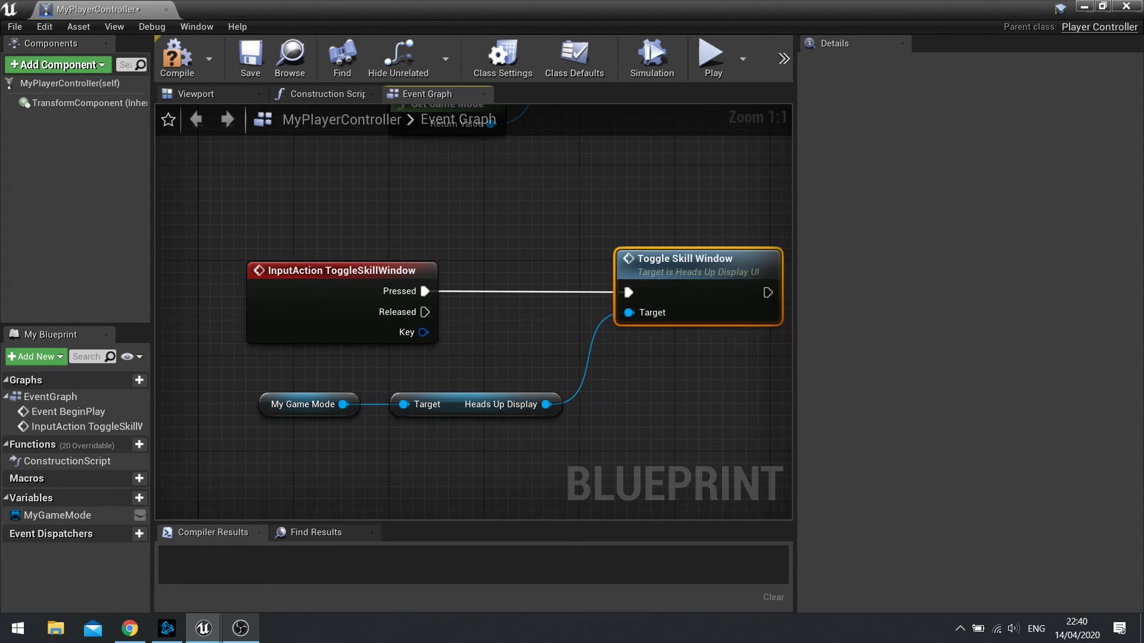
click(177, 57)
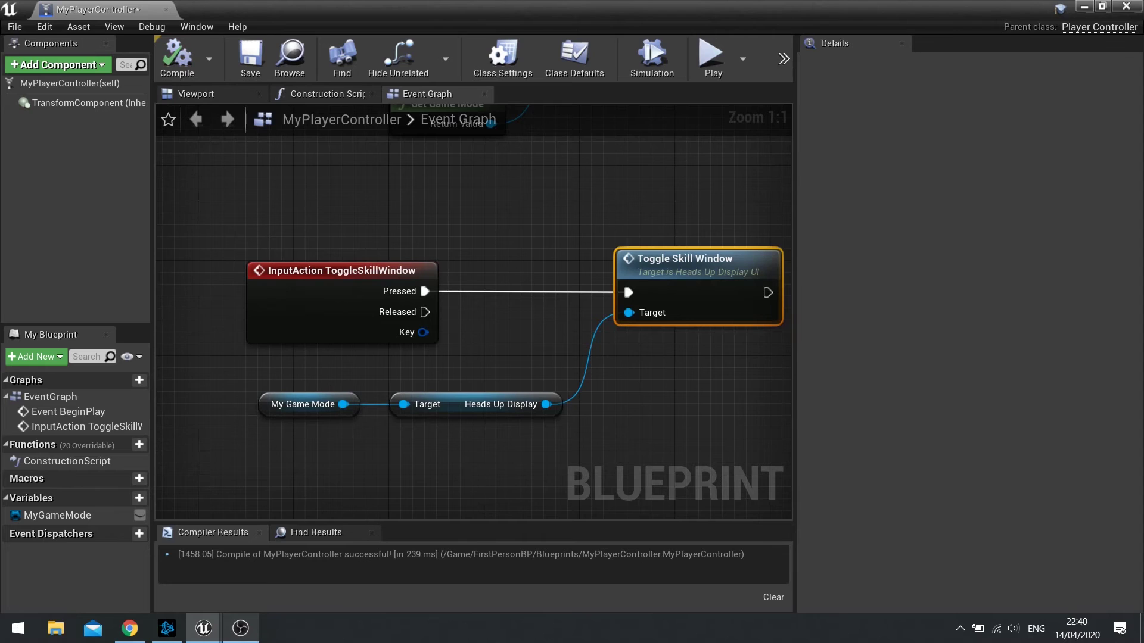
- Play the level from the main editor and test toggling the skill window repeatedly while walking around
click(1084, 6)
click(787, 66)
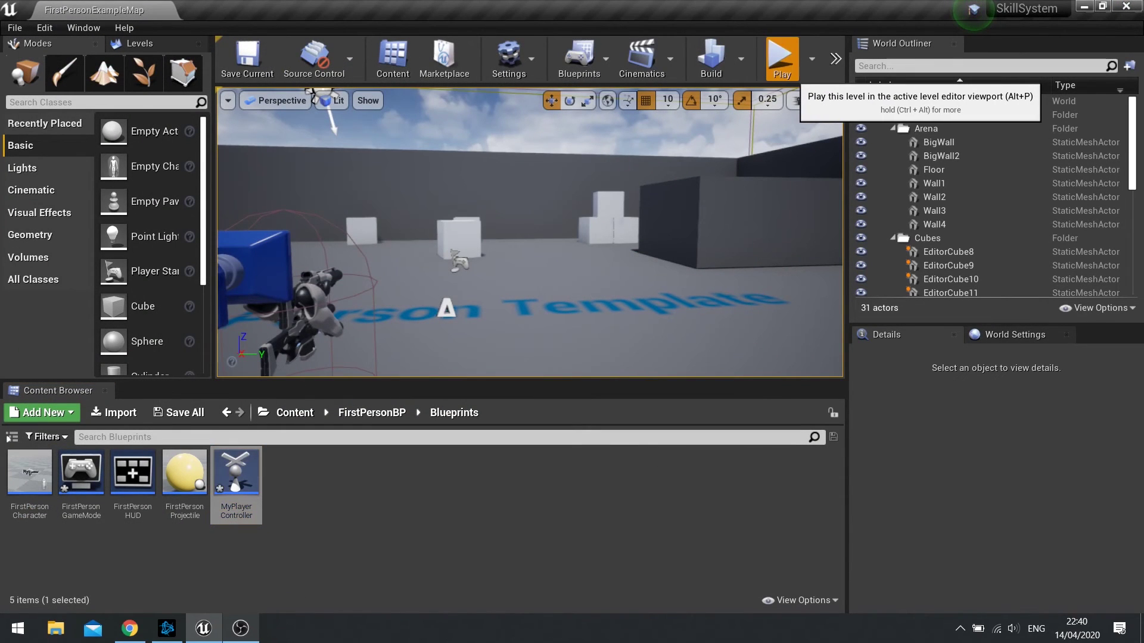
click(781, 59)
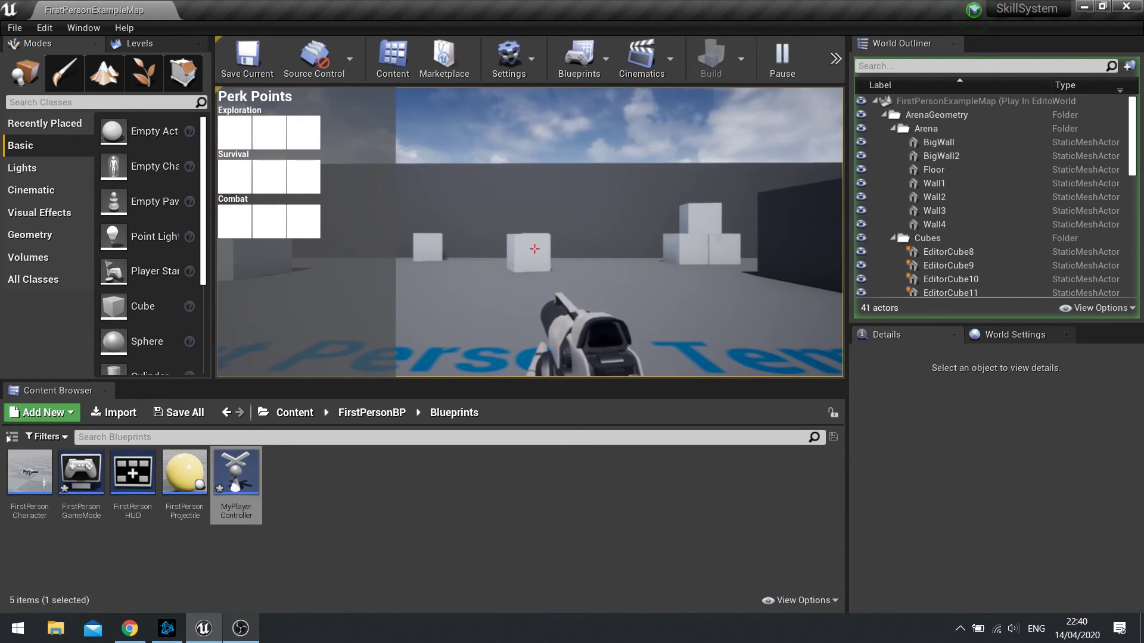
key(Tab)
key(d)
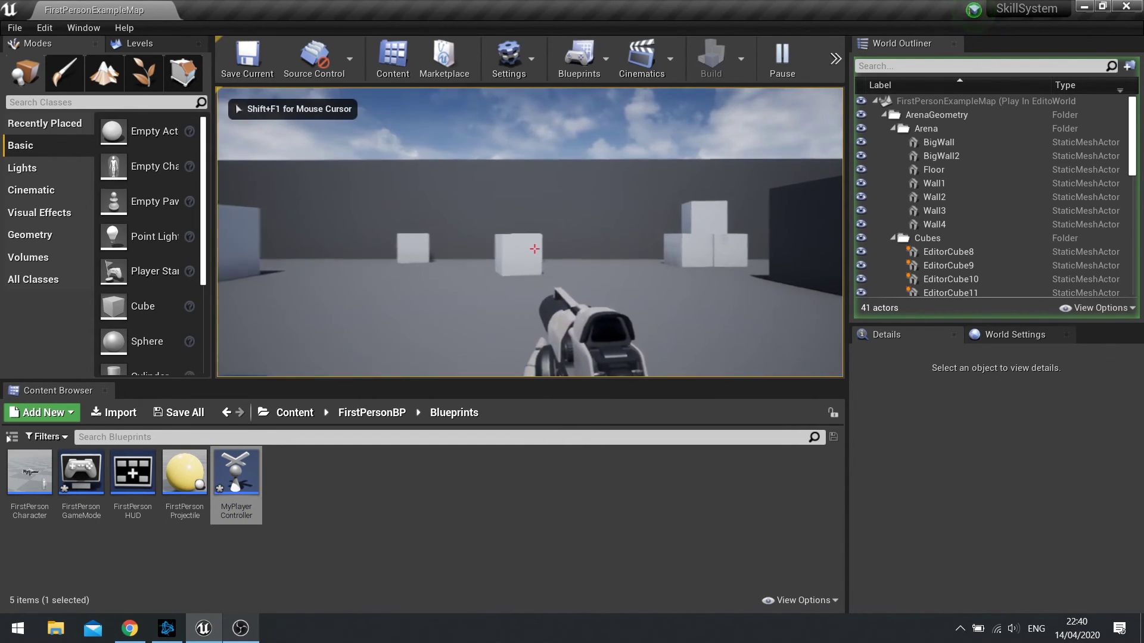
key(w)
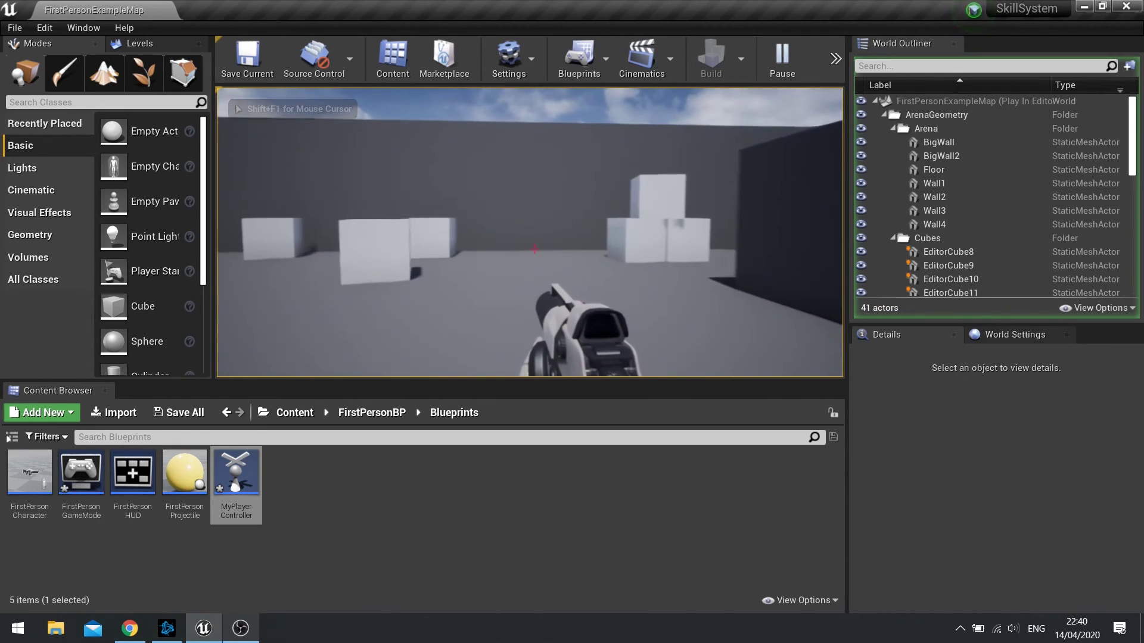
key(Tab)
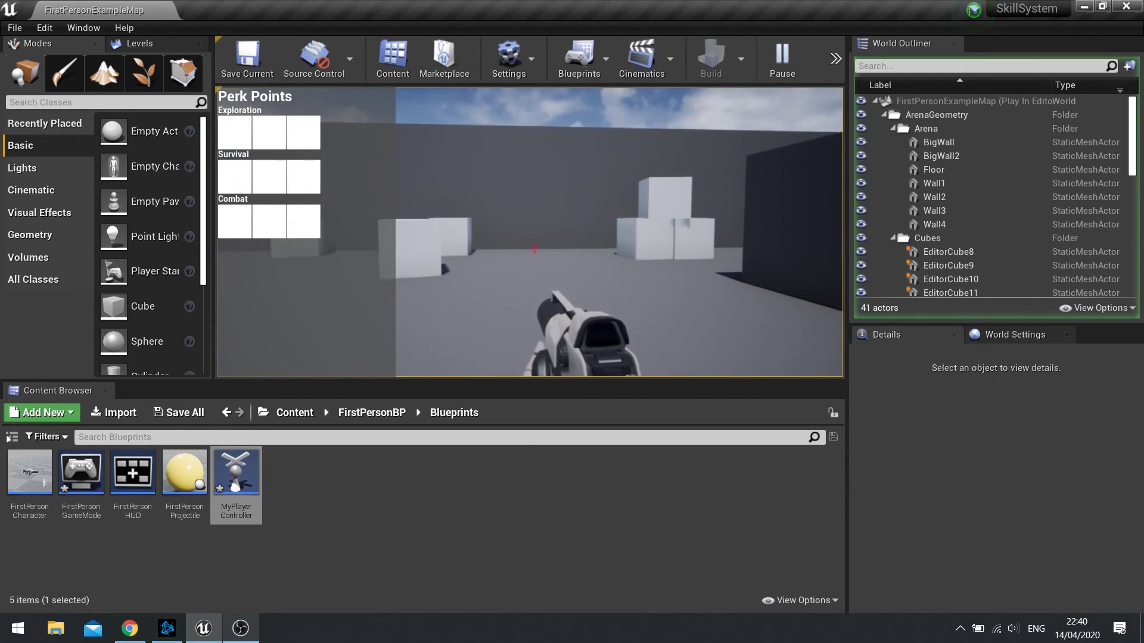
key(p)
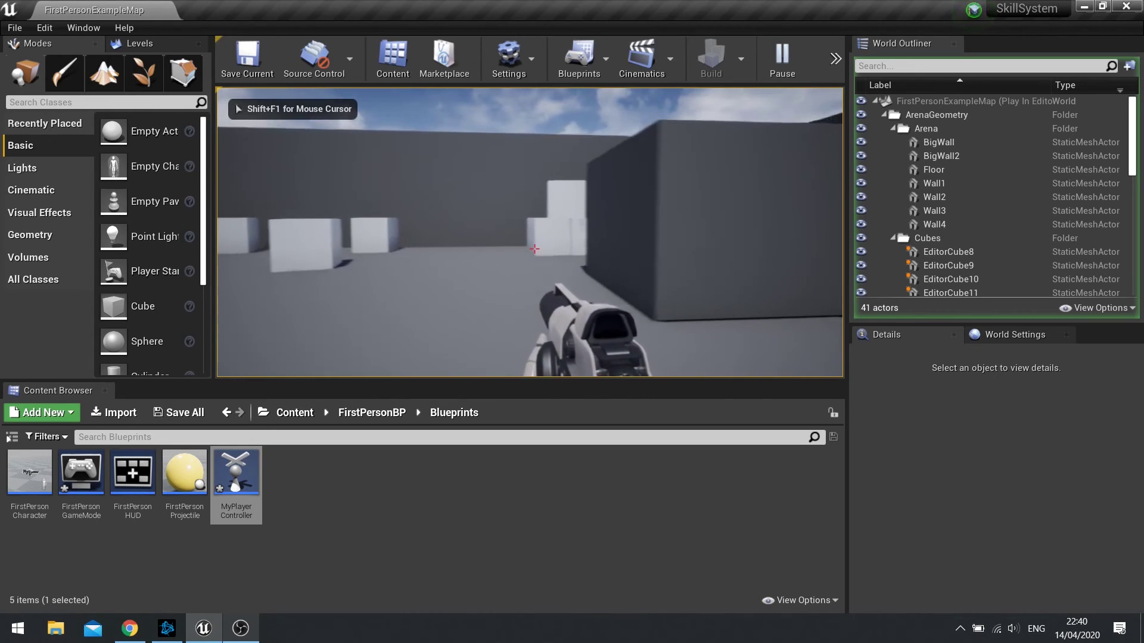
key(w)
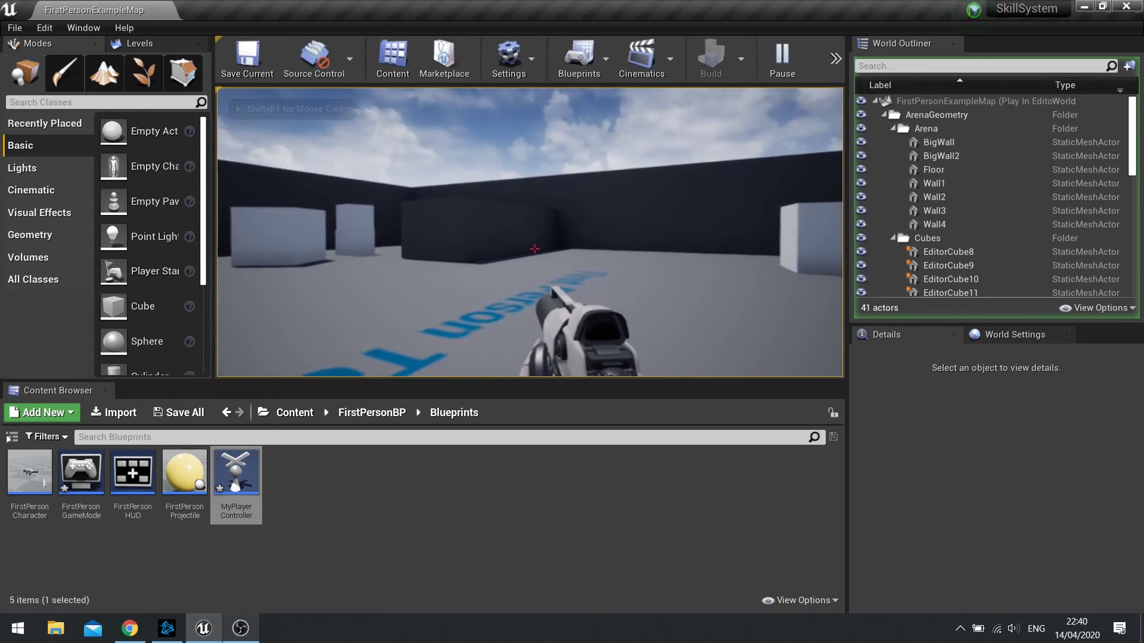
key(a)
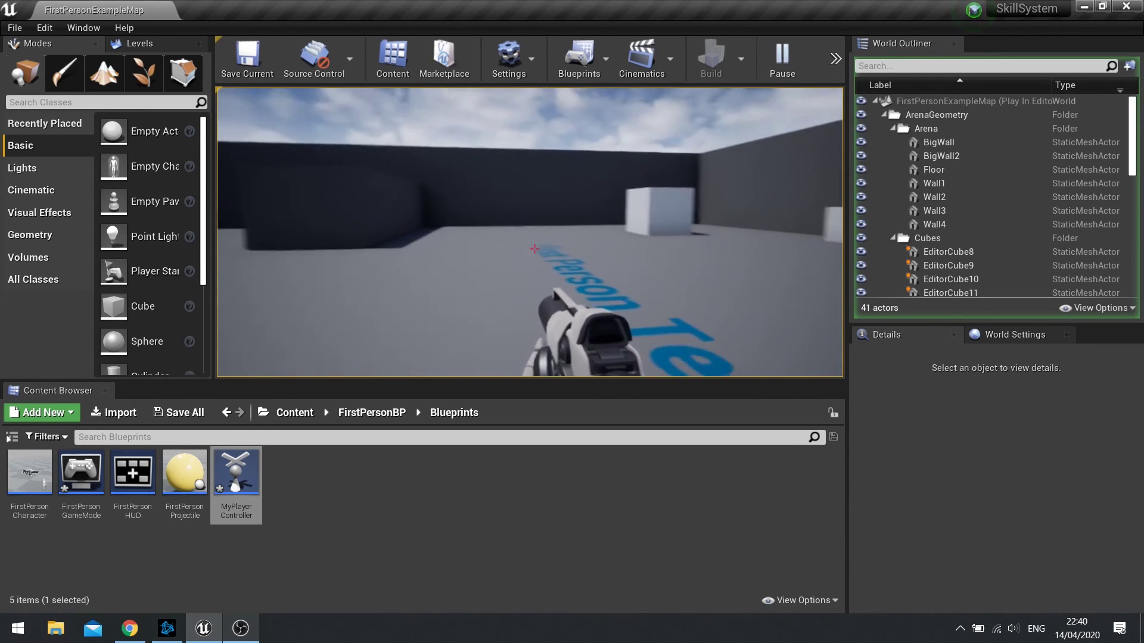
key(p)
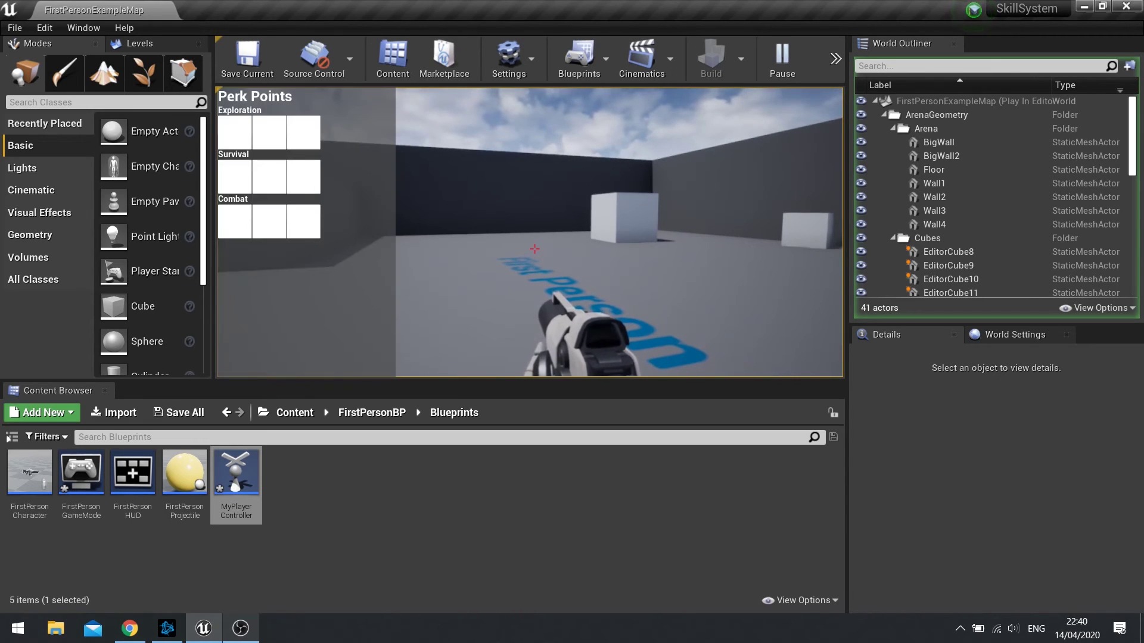